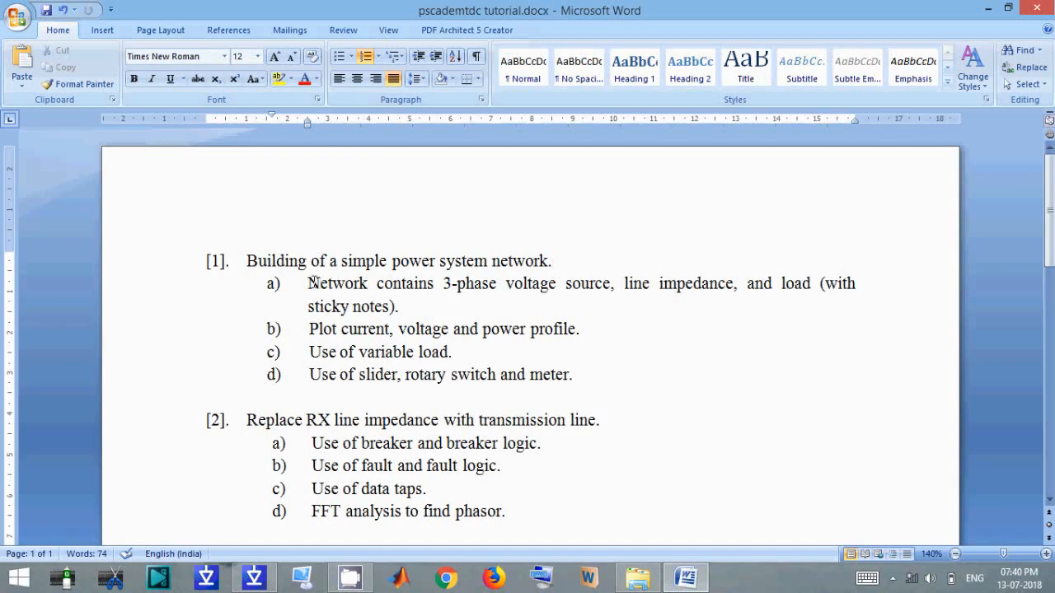
- Switch to PSCAD, create a new case project and open its empty circuit canvas
{"action": "left_click", "coordinate": [251, 579]}
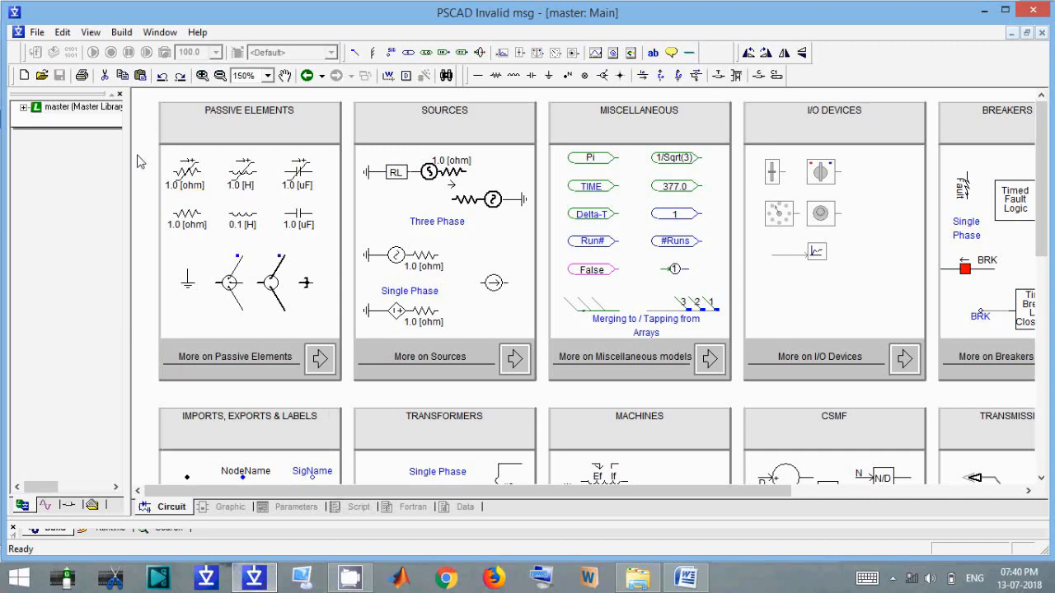
{"action": "left_click", "coordinate": [37, 33]}
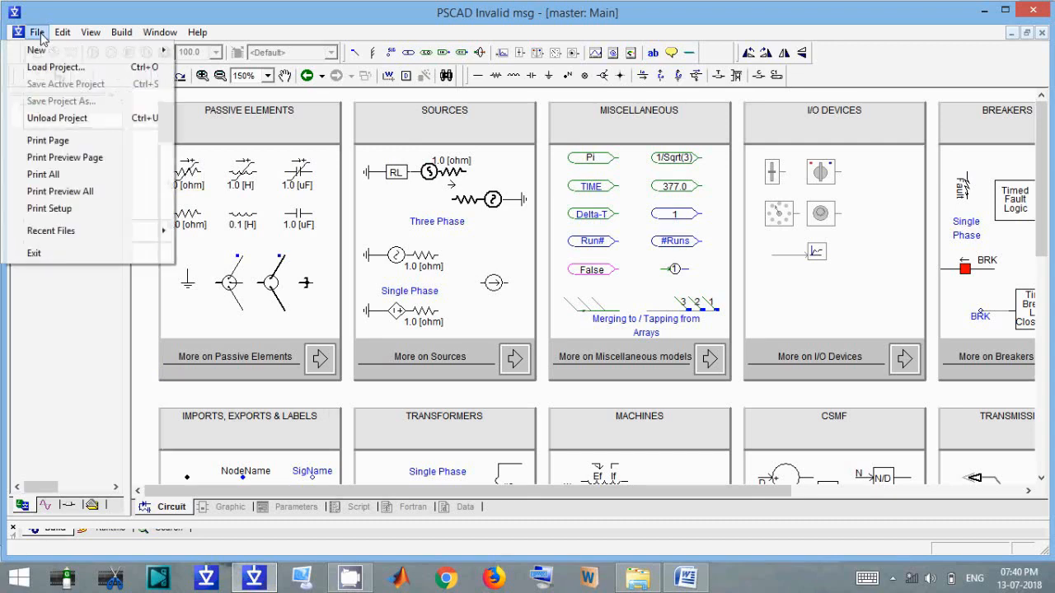
{"action": "mouse_move", "coordinate": [43, 49]}
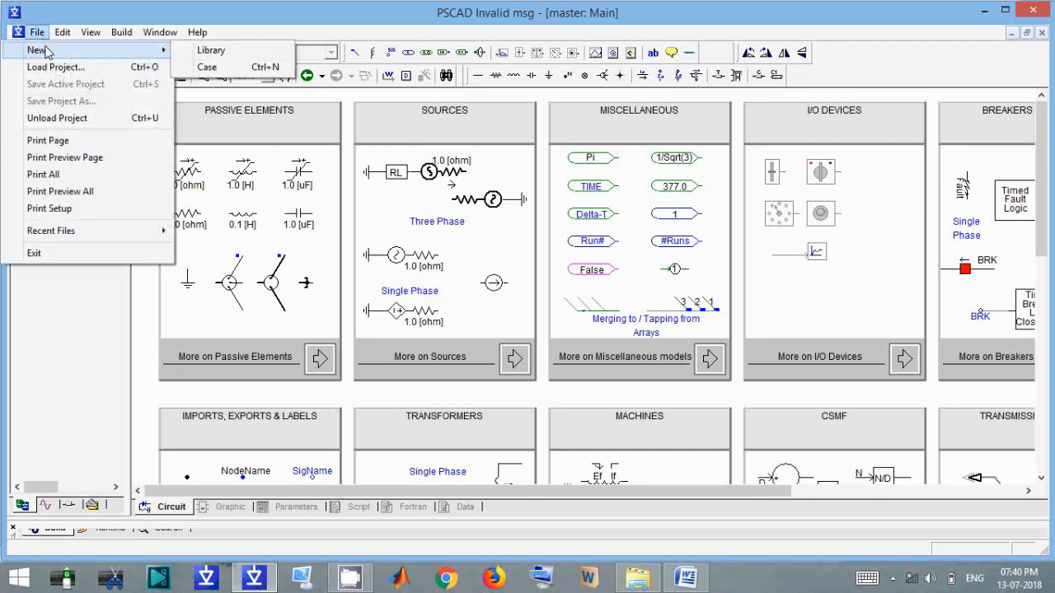
{"action": "left_click", "coordinate": [207, 67]}
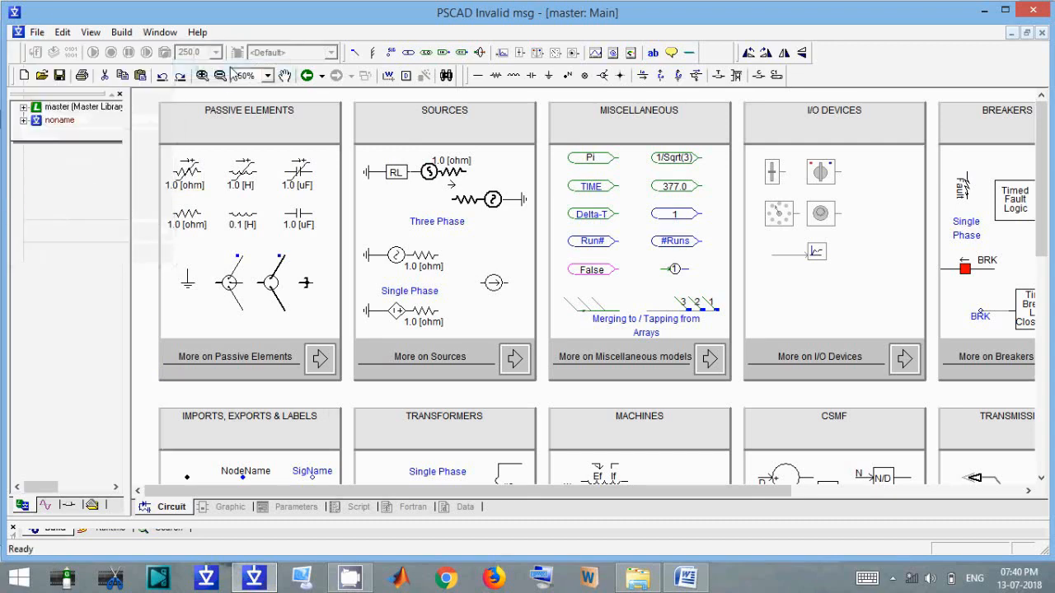
{"action": "double_click", "coordinate": [56, 124]}
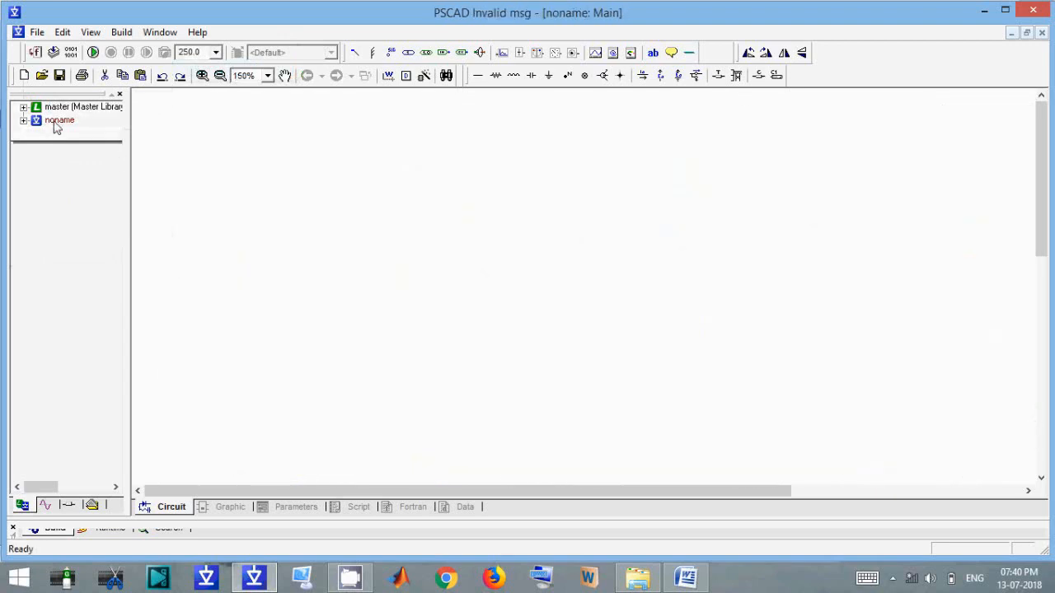
- Start saving the new case and browse to the 4.PSCAD tutorial folder on the Study (H:) drive
{"action": "left_click", "coordinate": [59, 75]}
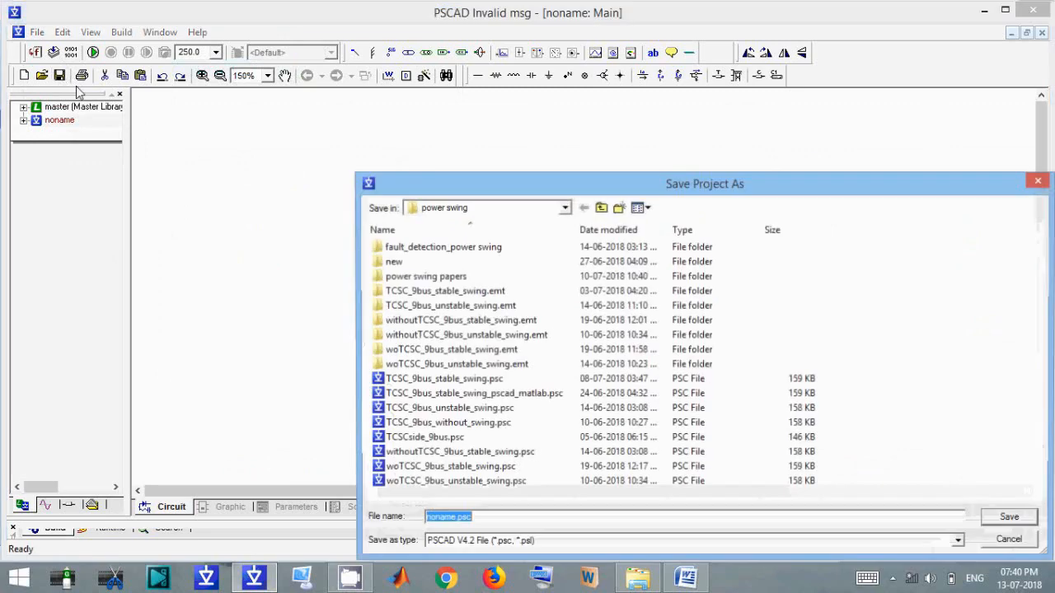
{"action": "left_click", "coordinate": [600, 209]}
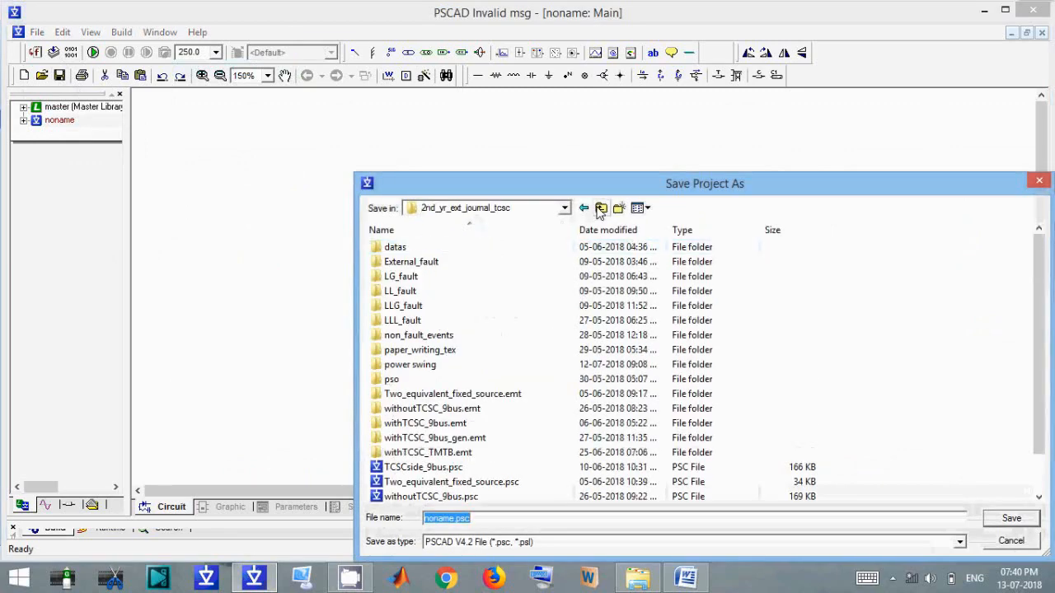
{"action": "left_click", "coordinate": [601, 209]}
{"action": "left_click", "coordinate": [601, 209]}
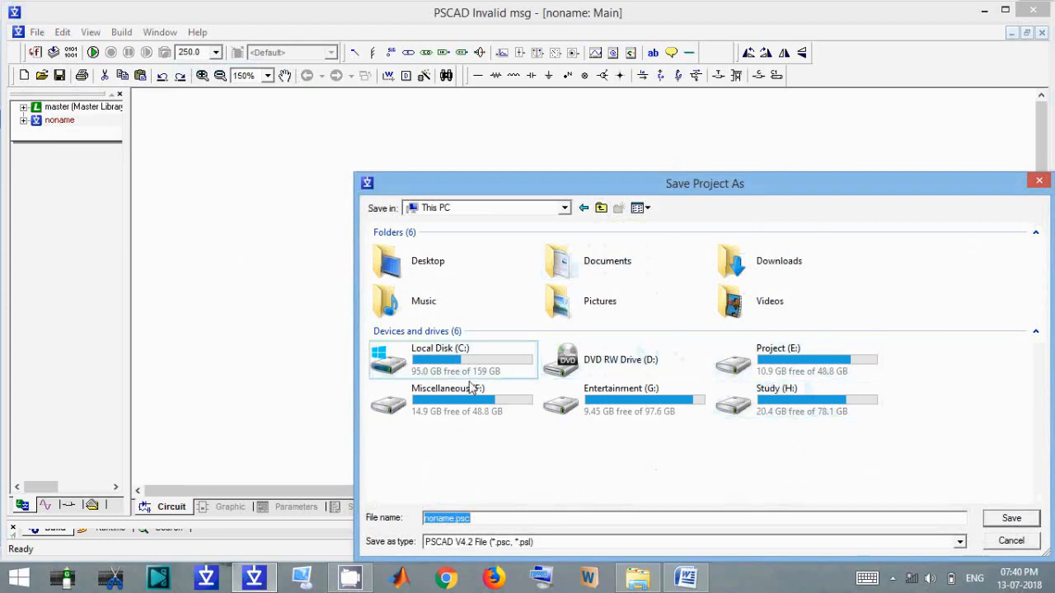
{"action": "double_click", "coordinate": [789, 399]}
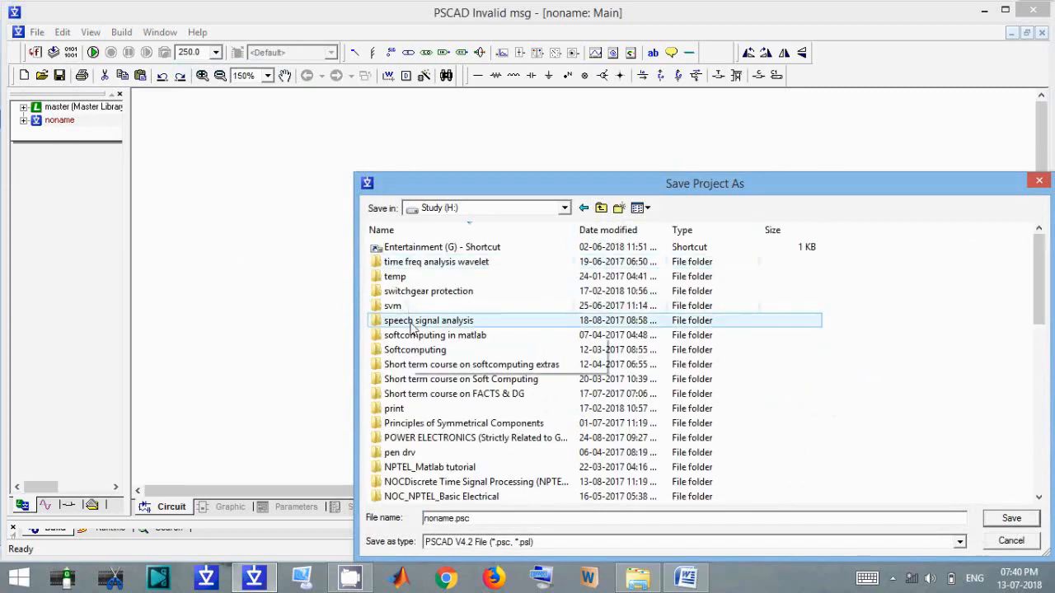
{"action": "scroll", "coordinate": [659, 404], "scroll_direction": "down", "scroll_amount": 5}
{"action": "scroll", "coordinate": [660, 404], "scroll_direction": "down", "scroll_amount": 5}
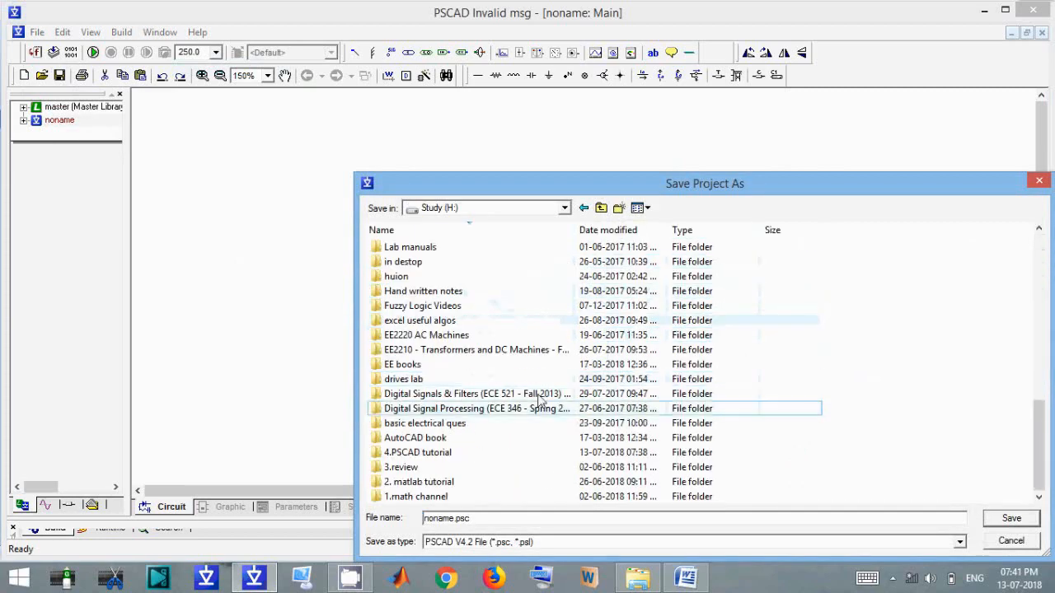
{"action": "left_click", "coordinate": [404, 454]}
{"action": "double_click", "coordinate": [405, 454]}
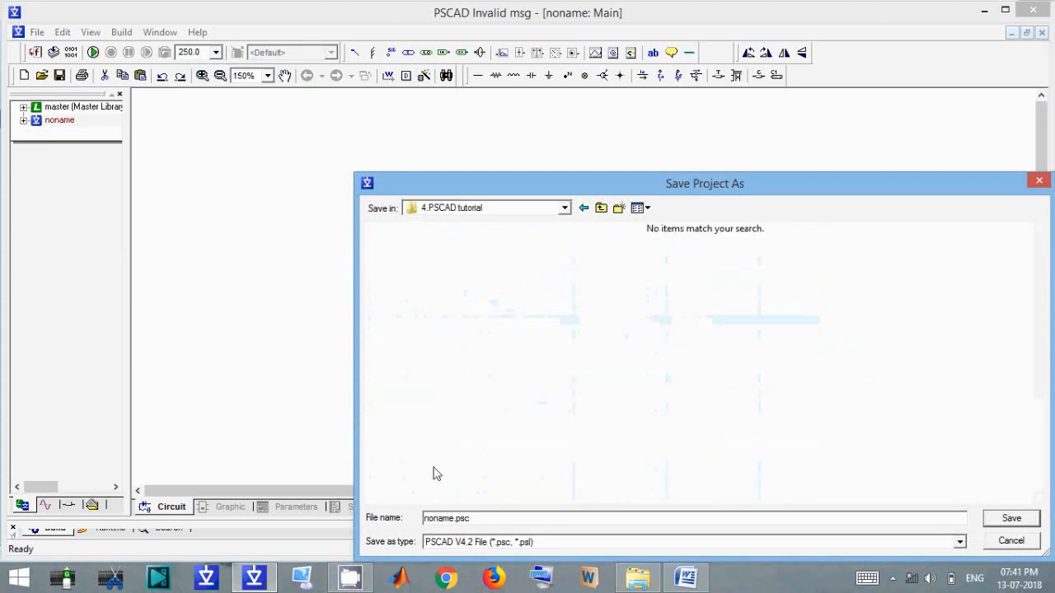
- Name the project file powersystem and save it in the chosen folder
{"action": "double_click", "coordinate": [453, 519]}
{"action": "type", "text": "e"}
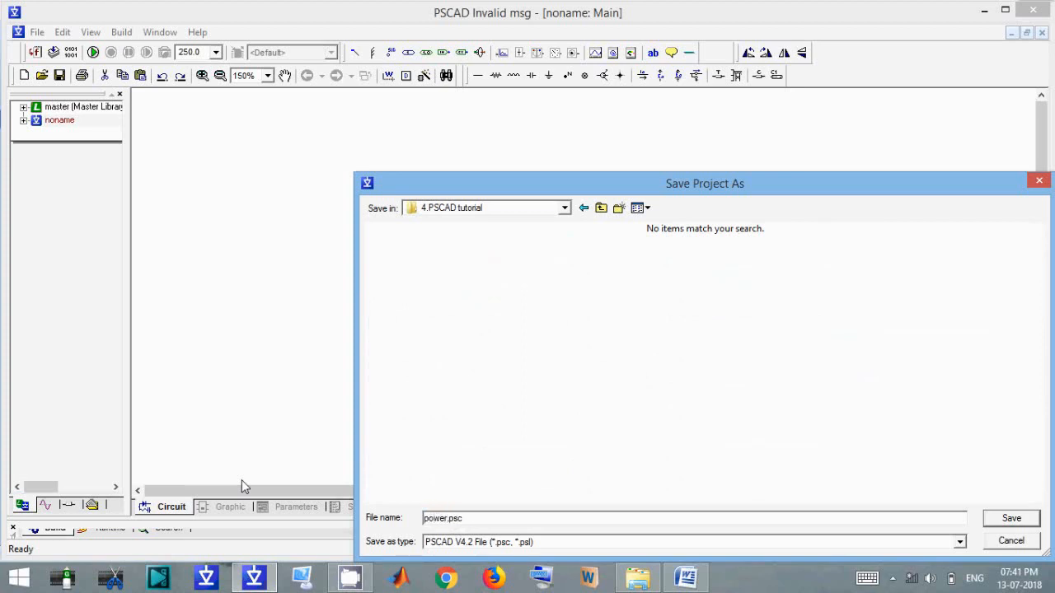
{"action": "type", "text": "owersystem"}
{"action": "key", "text": "Return"}
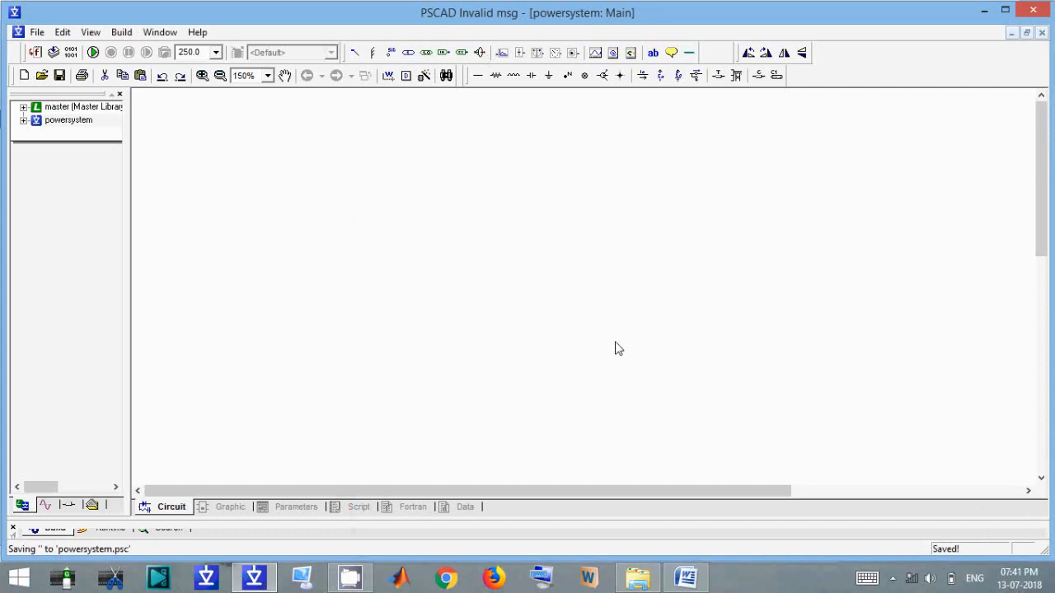
- Check the 3-phase voltage source item in the Word outline, then return to PSCAD
{"action": "left_click", "coordinate": [688, 578]}
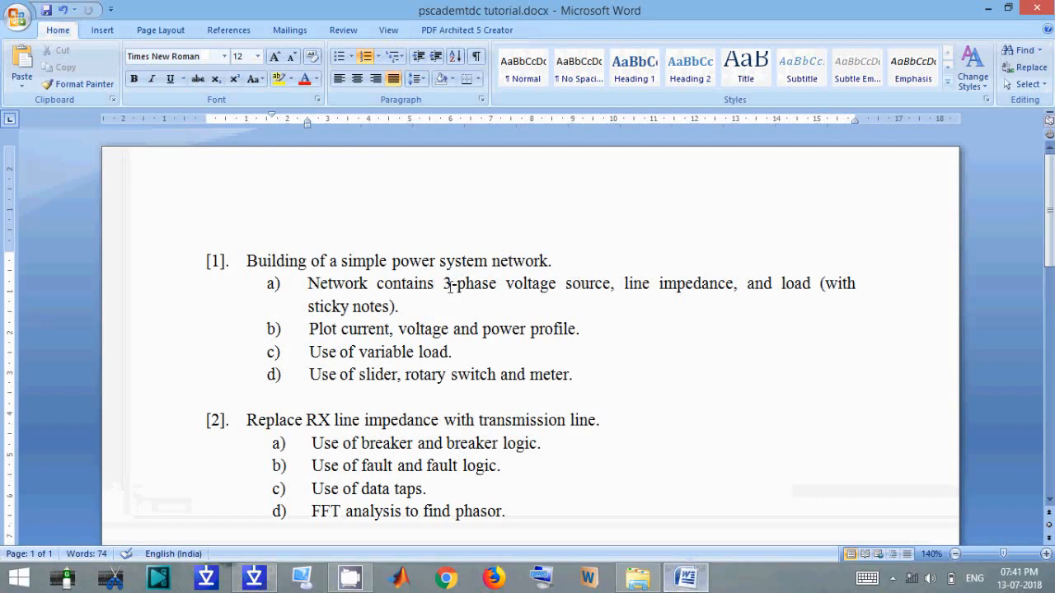
{"action": "left_click_drag", "start_coordinate": [446, 283], "coordinate": [611, 285]}
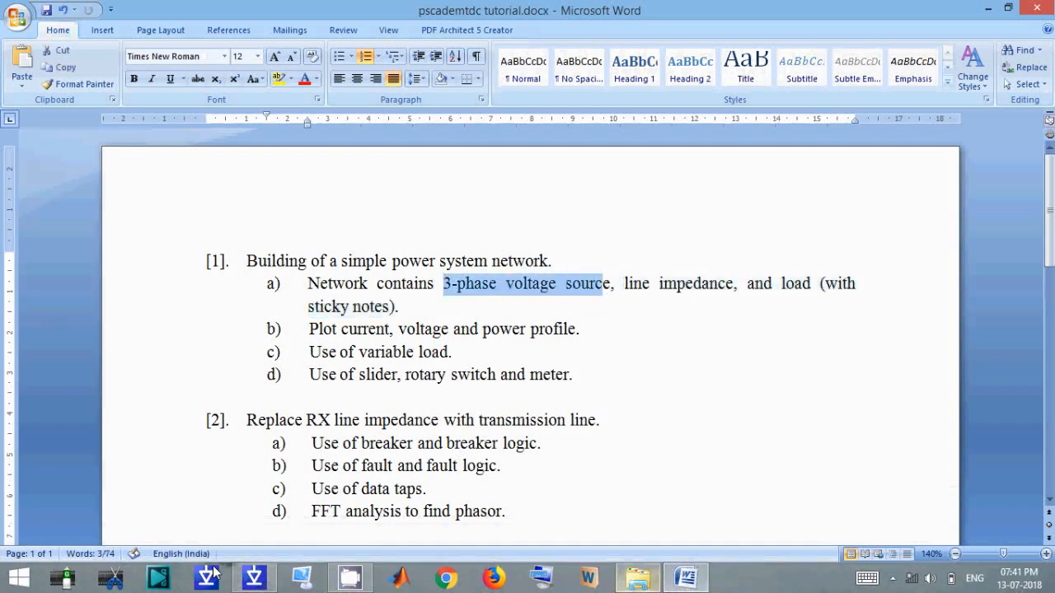
{"action": "left_click", "coordinate": [253, 579]}
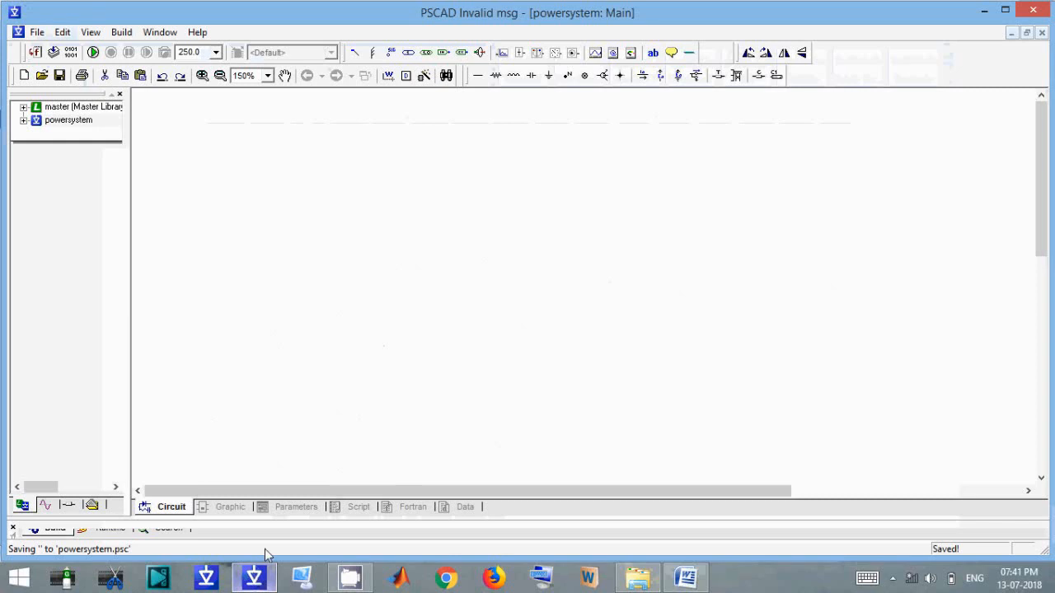
- Copy the grounded ideal (R=0) three-phase voltage source in single-line view from the master library's Sources page
{"action": "double_click", "coordinate": [81, 110]}
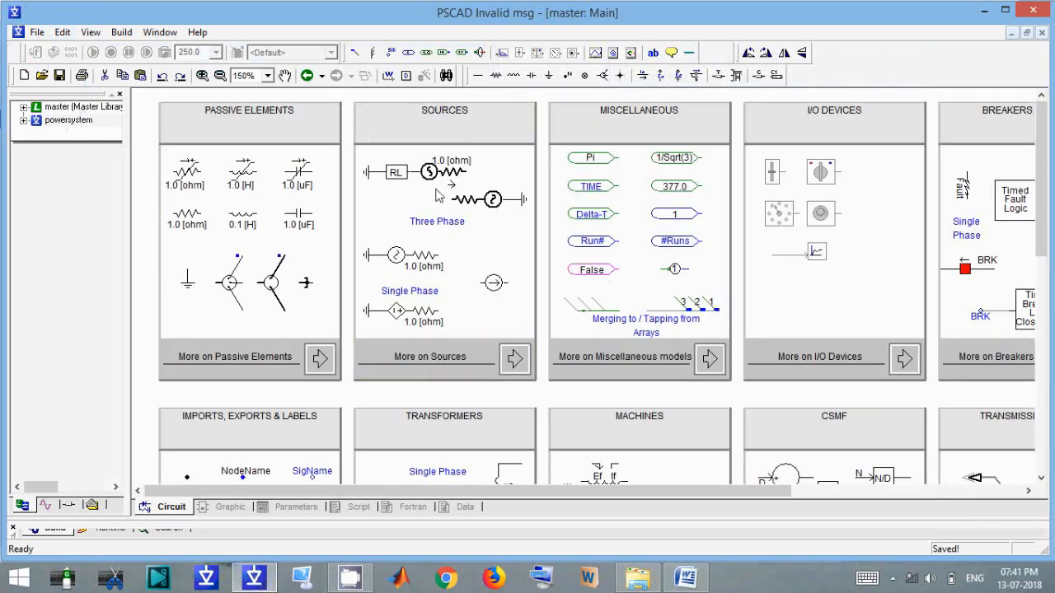
{"action": "left_click", "coordinate": [438, 358]}
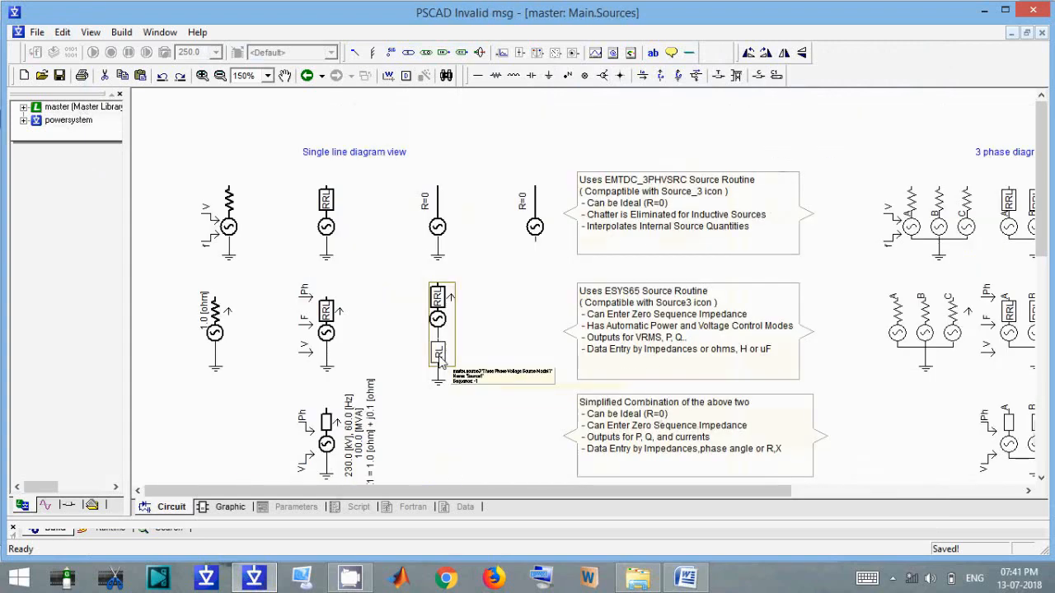
{"action": "scroll", "coordinate": [420, 301], "scroll_direction": "down", "scroll_amount": 5}
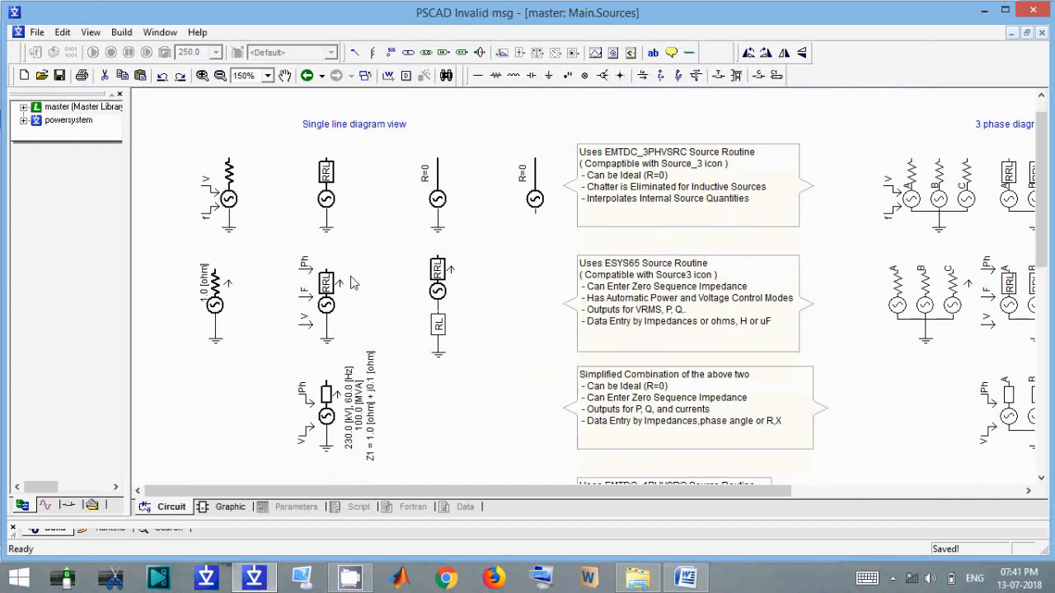
{"action": "scroll", "coordinate": [494, 336], "scroll_direction": "up", "scroll_amount": 4}
{"action": "left_click", "coordinate": [440, 206]}
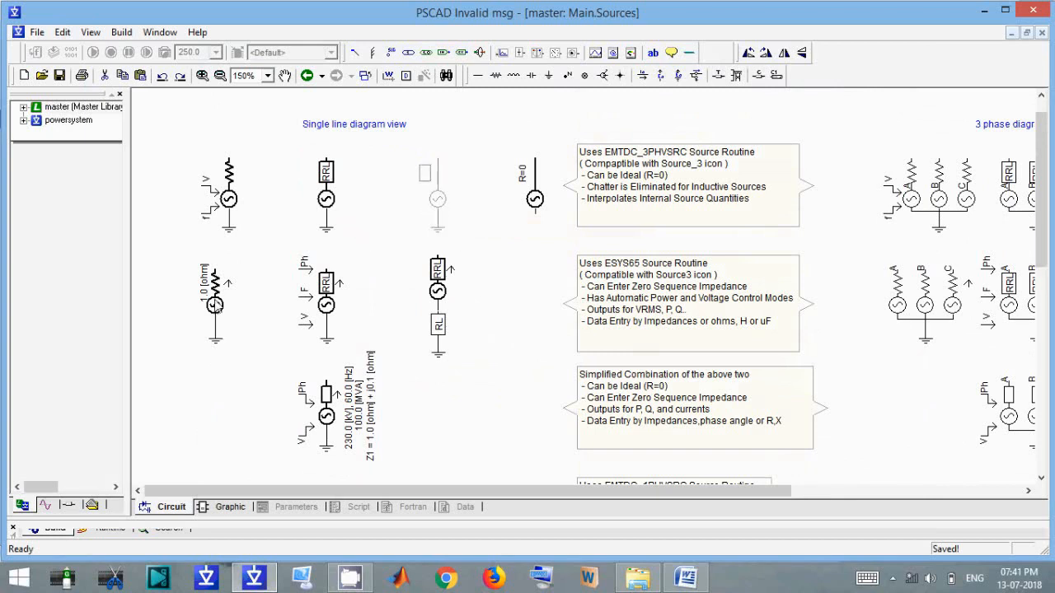
{"action": "left_click", "coordinate": [216, 300]}
{"action": "left_click", "coordinate": [461, 188]}
{"action": "left_click", "coordinate": [441, 211]}
{"action": "left_click", "coordinate": [468, 235]}
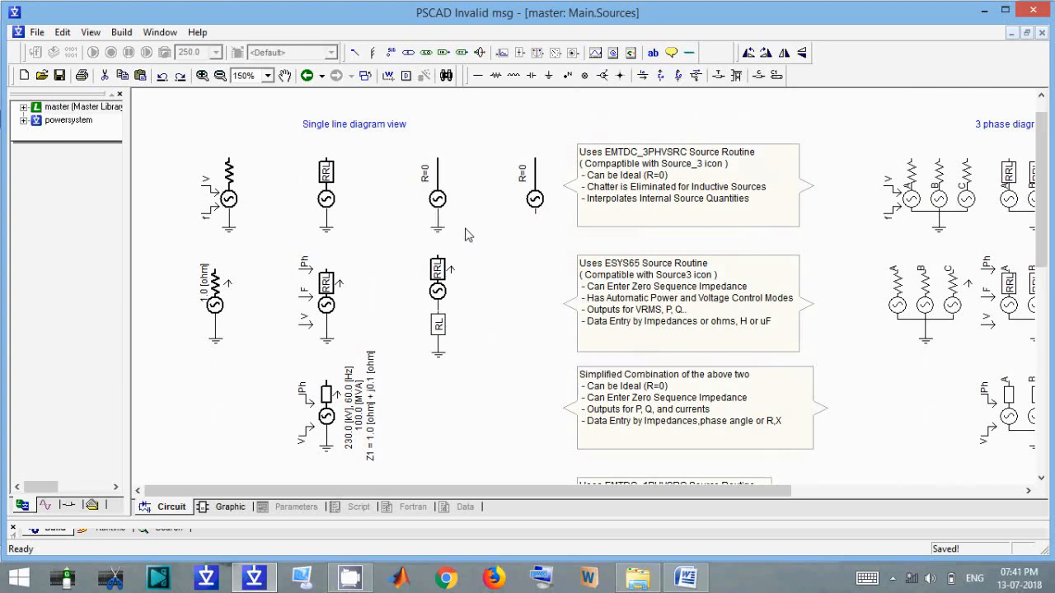
{"action": "right_click", "coordinate": [433, 206]}
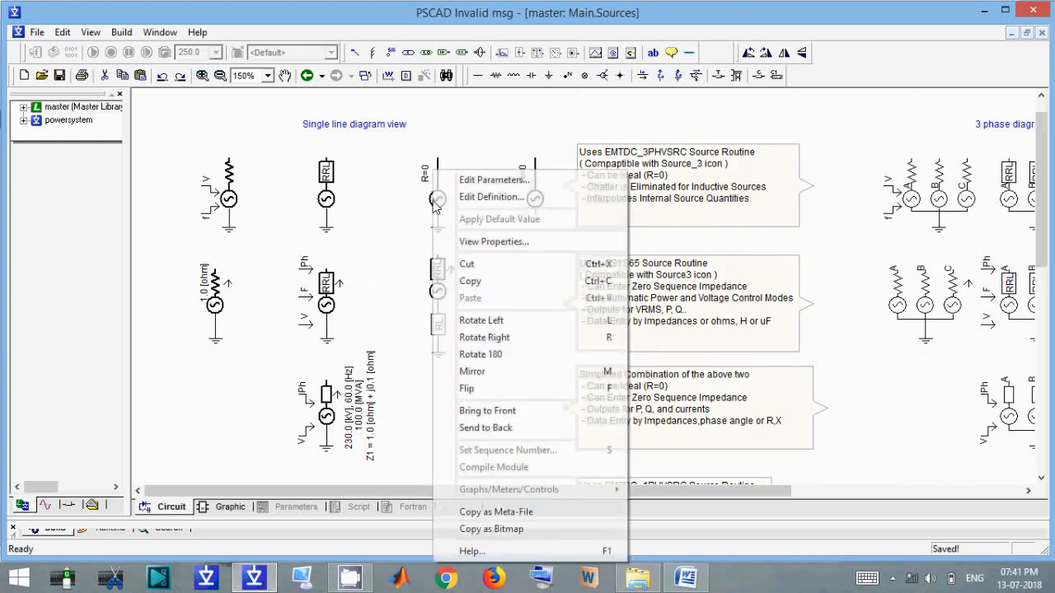
{"action": "left_click", "coordinate": [468, 283]}
- Paste the voltage source into the powersystem circuit and move it toward the left side of the canvas
{"action": "double_click", "coordinate": [81, 121]}
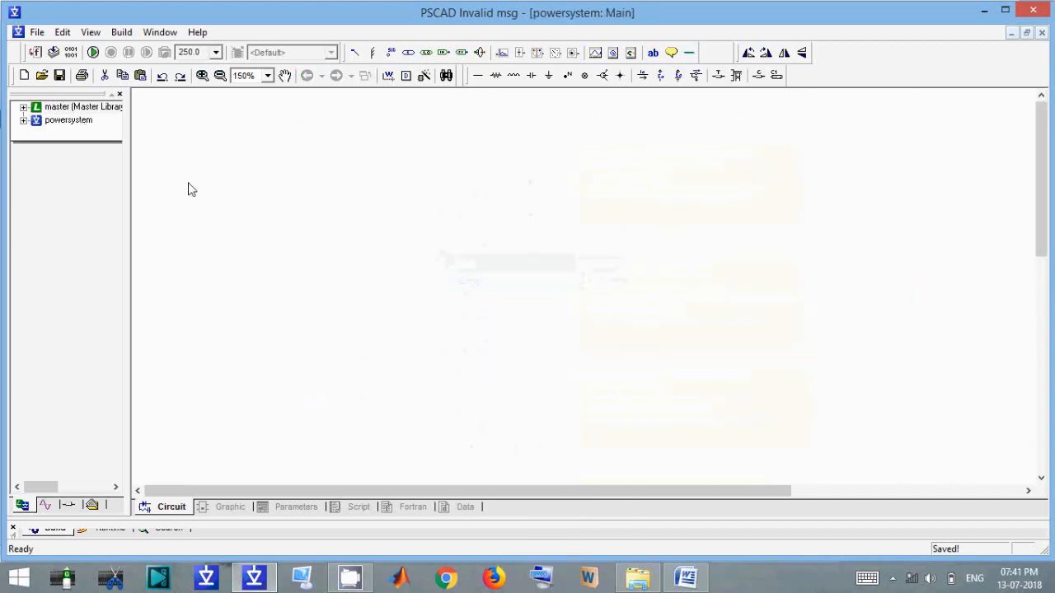
{"action": "right_click", "coordinate": [369, 203]}
{"action": "left_click", "coordinate": [404, 249]}
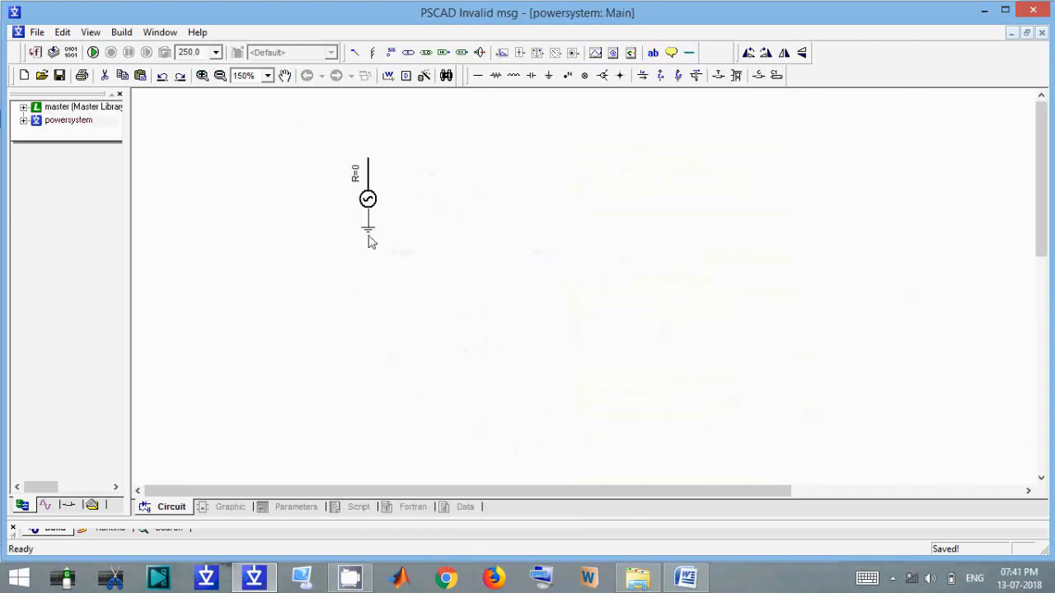
{"action": "left_click", "coordinate": [226, 294]}
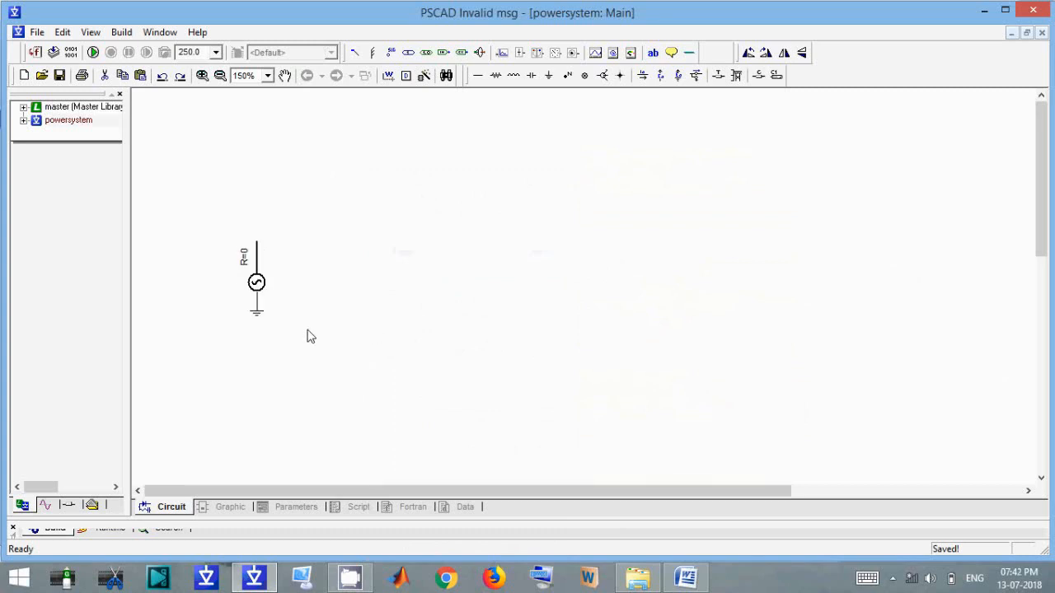
- Set the voltage source's impedance type to R-L-C and keep its star point grounded
{"action": "double_click", "coordinate": [256, 281]}
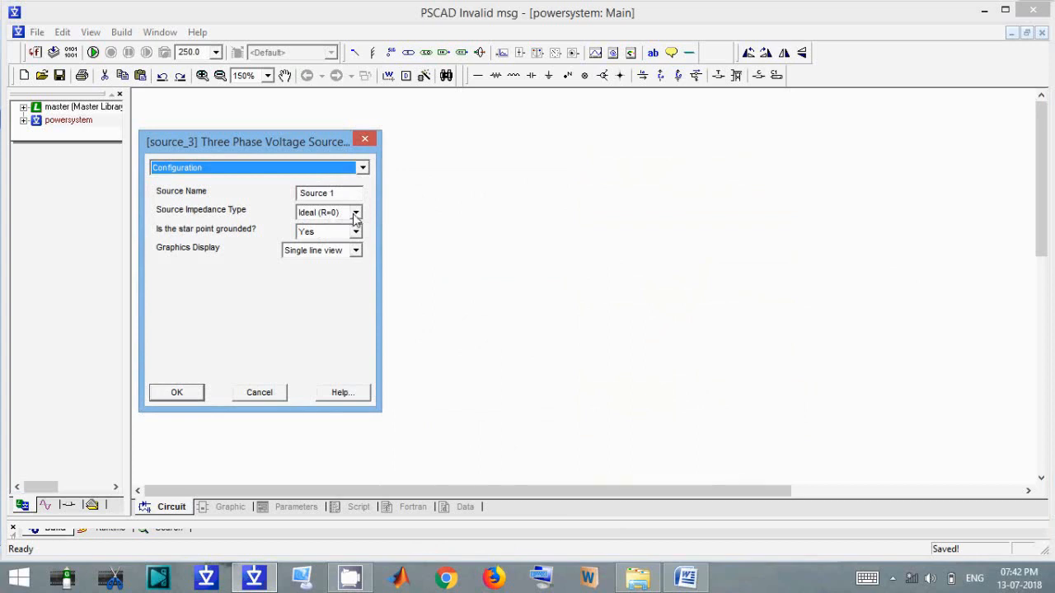
{"action": "left_click", "coordinate": [356, 214]}
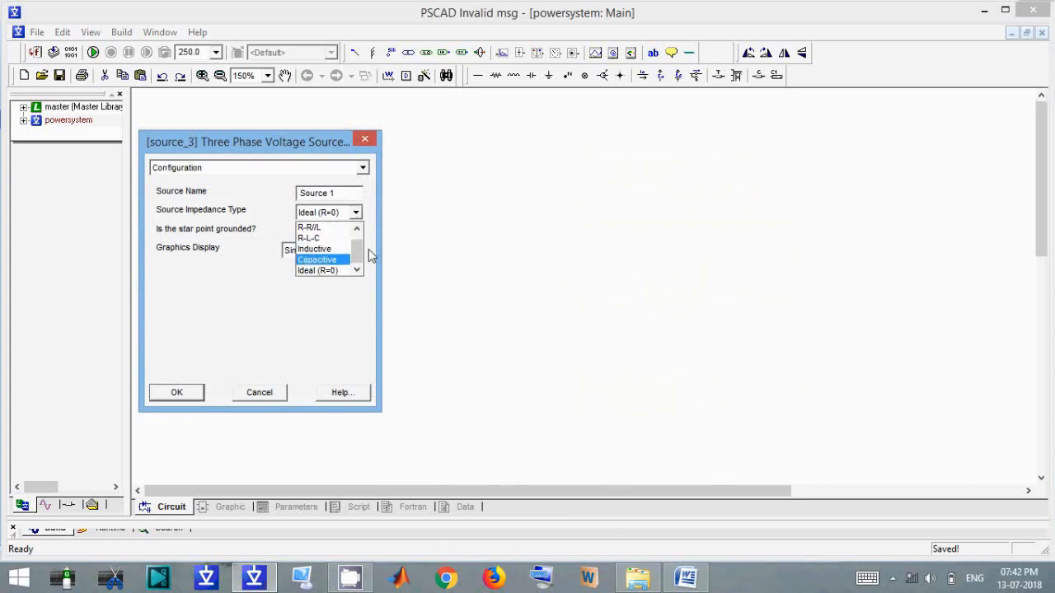
{"action": "left_click", "coordinate": [323, 249]}
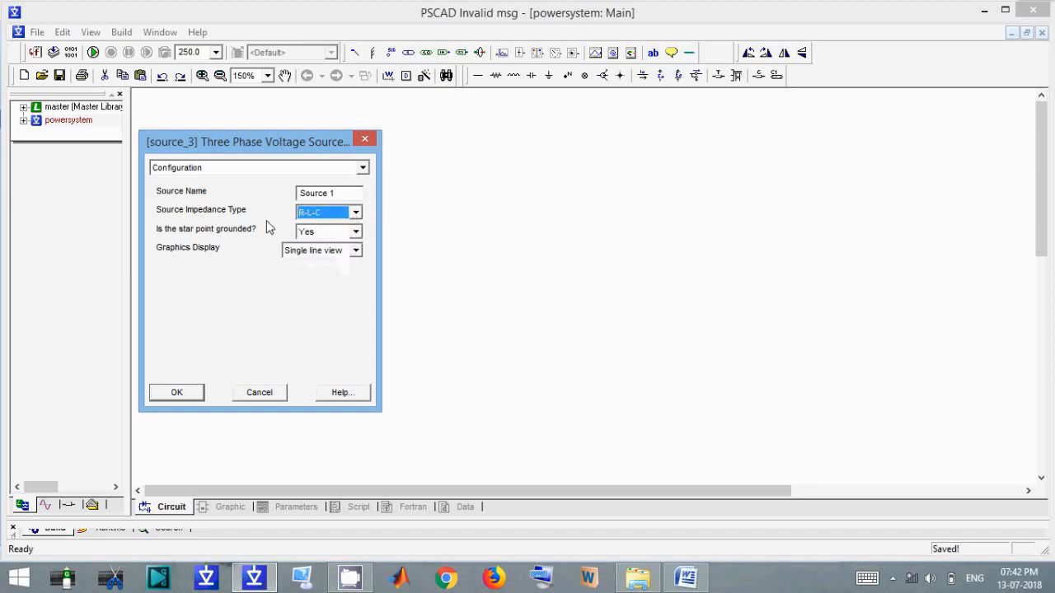
{"action": "left_click", "coordinate": [322, 231]}
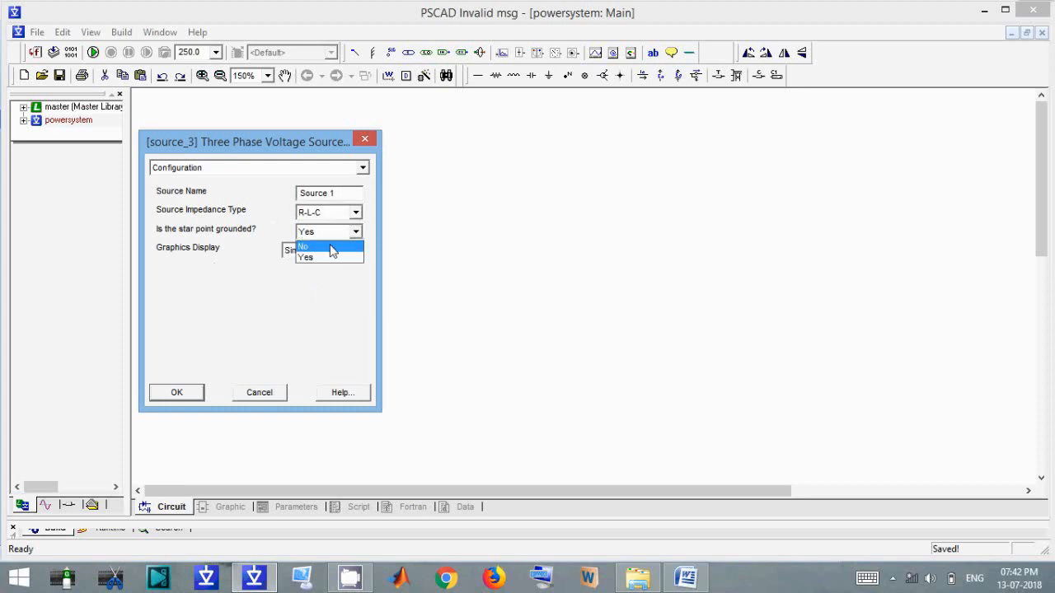
{"action": "left_click", "coordinate": [333, 232]}
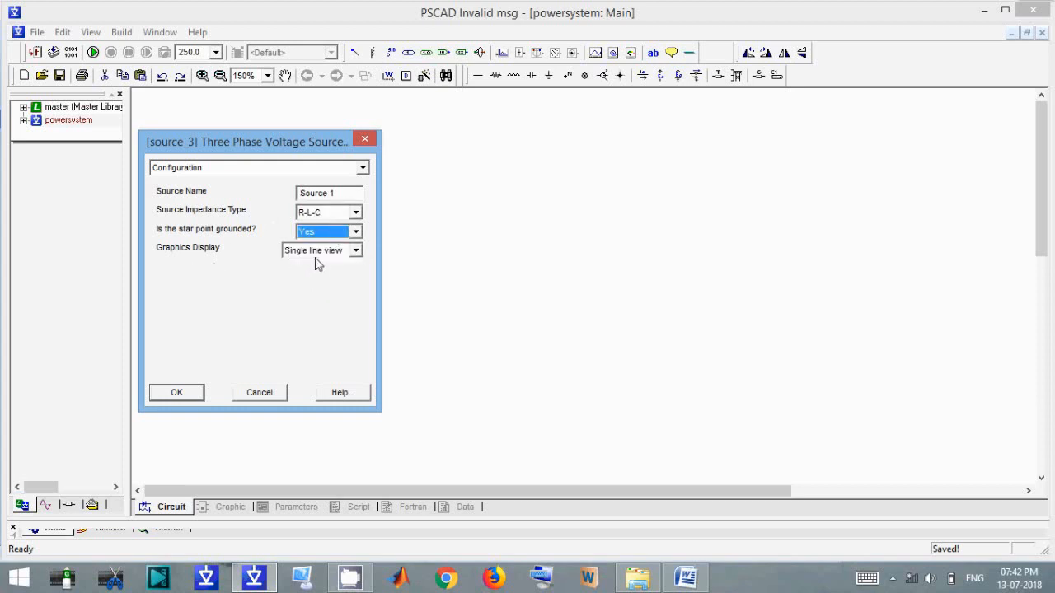
- Set the voltage source's graphics display to 3 phase view and apply the configuration
{"action": "left_click", "coordinate": [320, 251]}
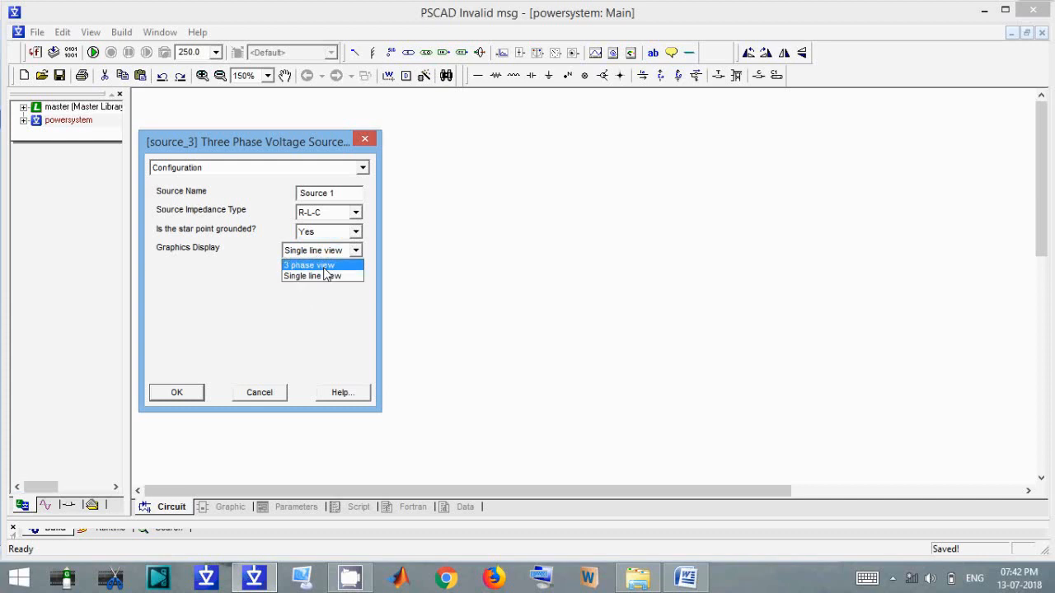
{"action": "left_click", "coordinate": [324, 267]}
{"action": "left_click", "coordinate": [181, 392]}
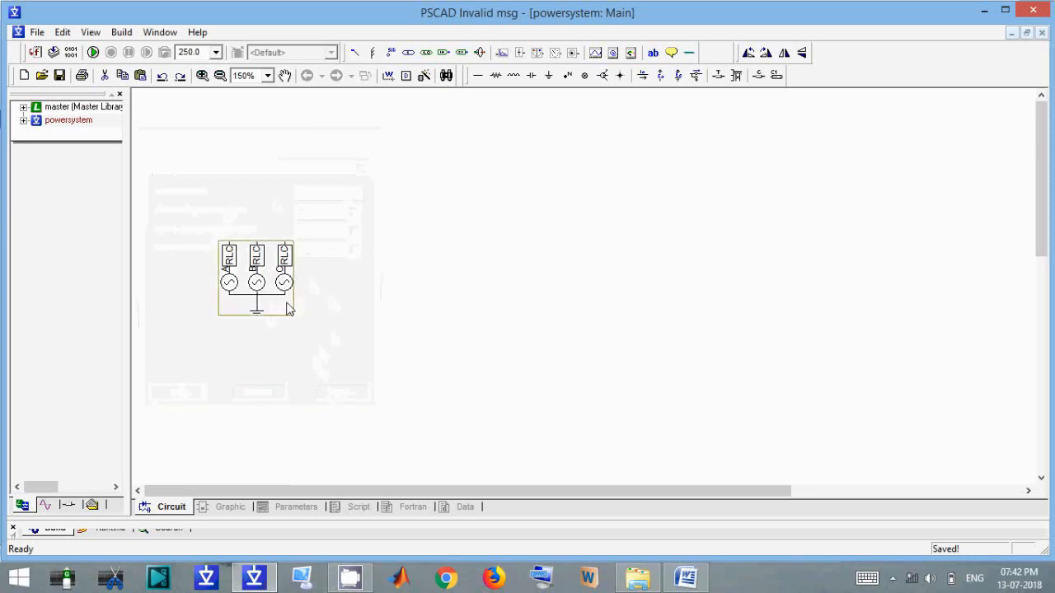
- Set the voltage source's graphics display back to Single line view and open its Signal Parameters page
{"action": "double_click", "coordinate": [259, 271]}
{"action": "left_click", "coordinate": [354, 244]}
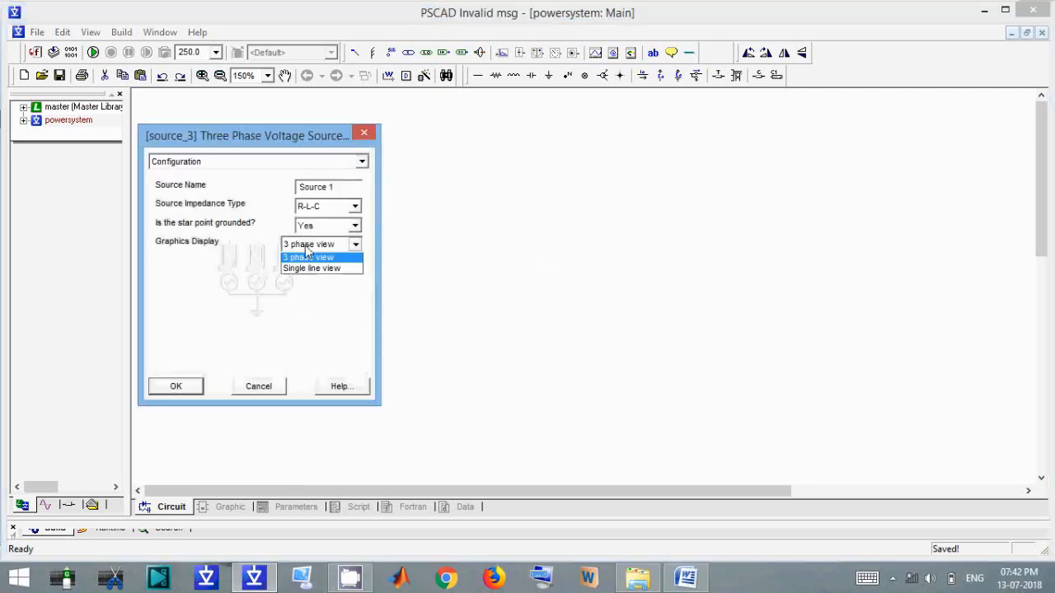
{"action": "left_click", "coordinate": [312, 270]}
{"action": "left_click", "coordinate": [260, 164]}
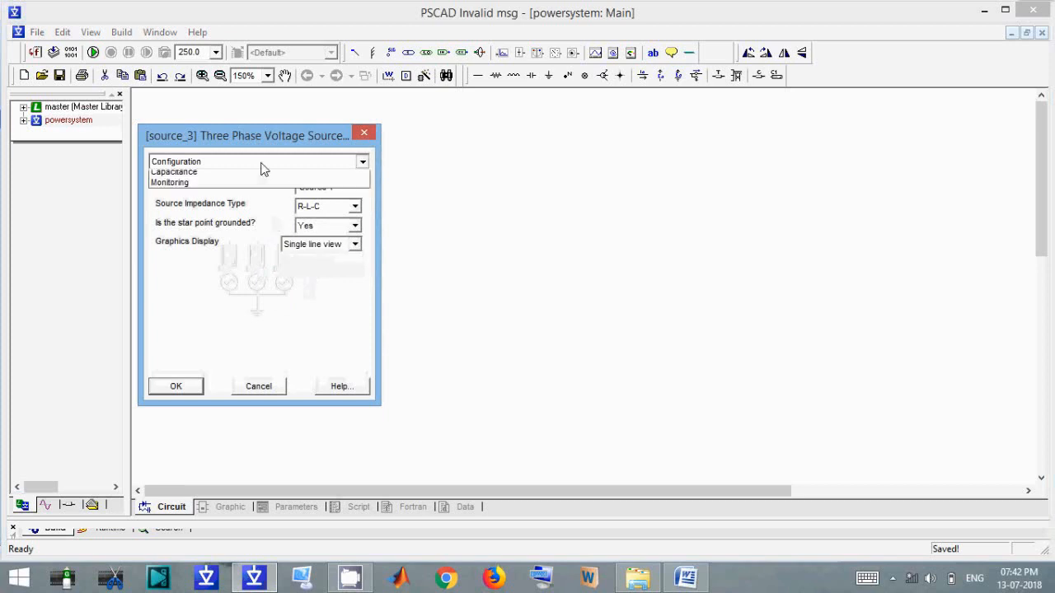
{"action": "left_click", "coordinate": [254, 188]}
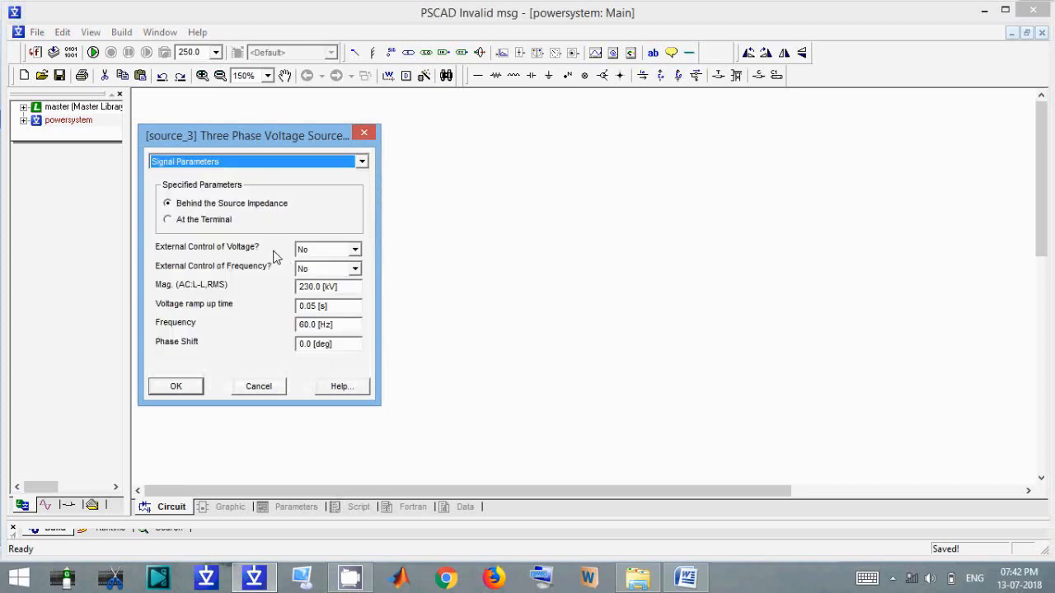
- Set both External Control of Voltage and External Control of Frequency to Yes for the voltage source and apply
{"action": "left_click_drag", "start_coordinate": [265, 143], "coordinate": [545, 125]}
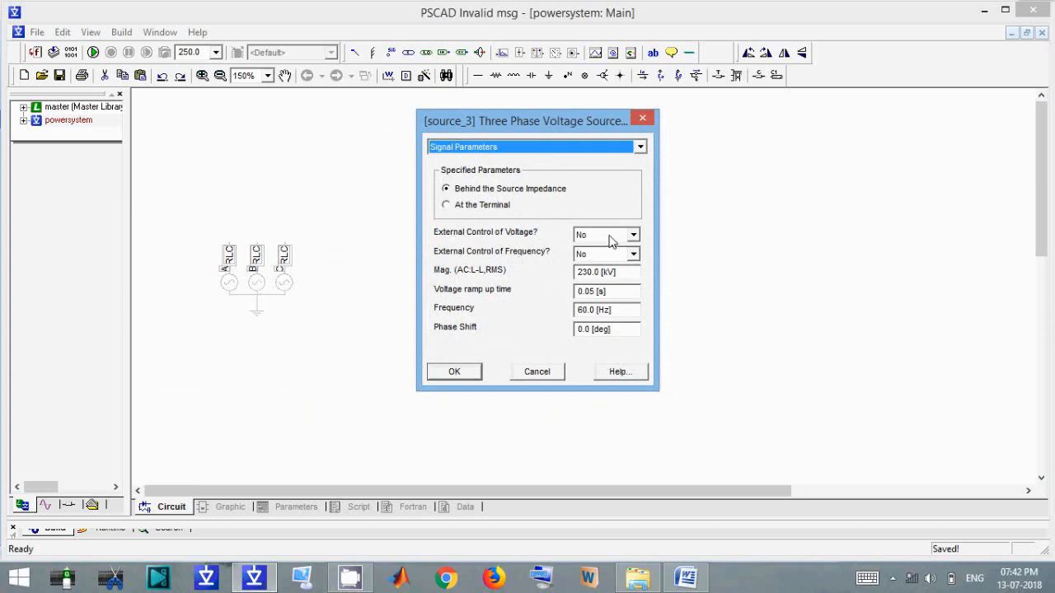
{"action": "left_click", "coordinate": [611, 238]}
{"action": "left_click", "coordinate": [594, 262]}
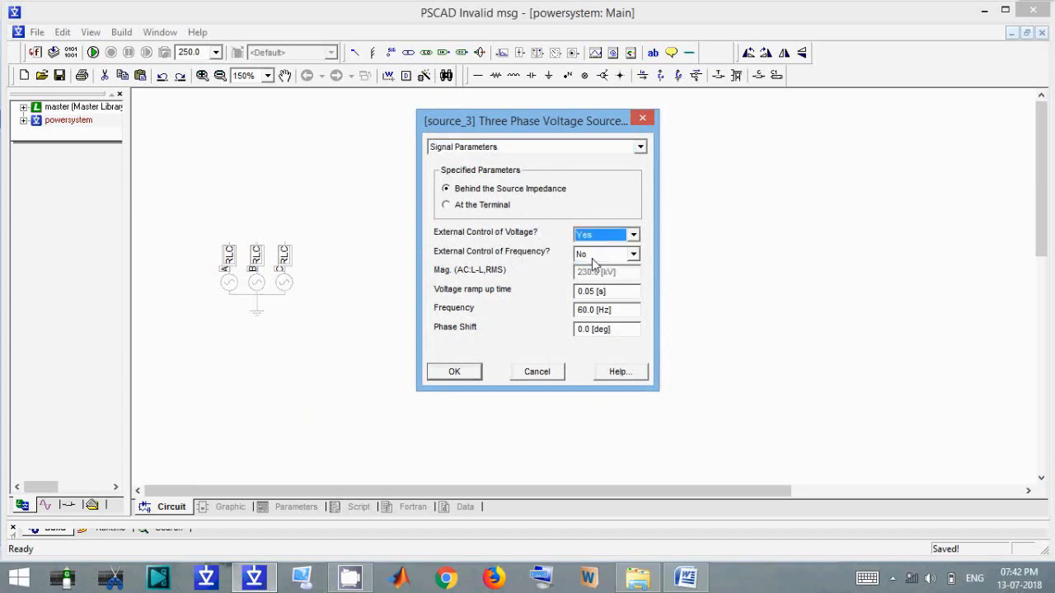
{"action": "left_click", "coordinate": [592, 255]}
{"action": "left_click", "coordinate": [593, 280]}
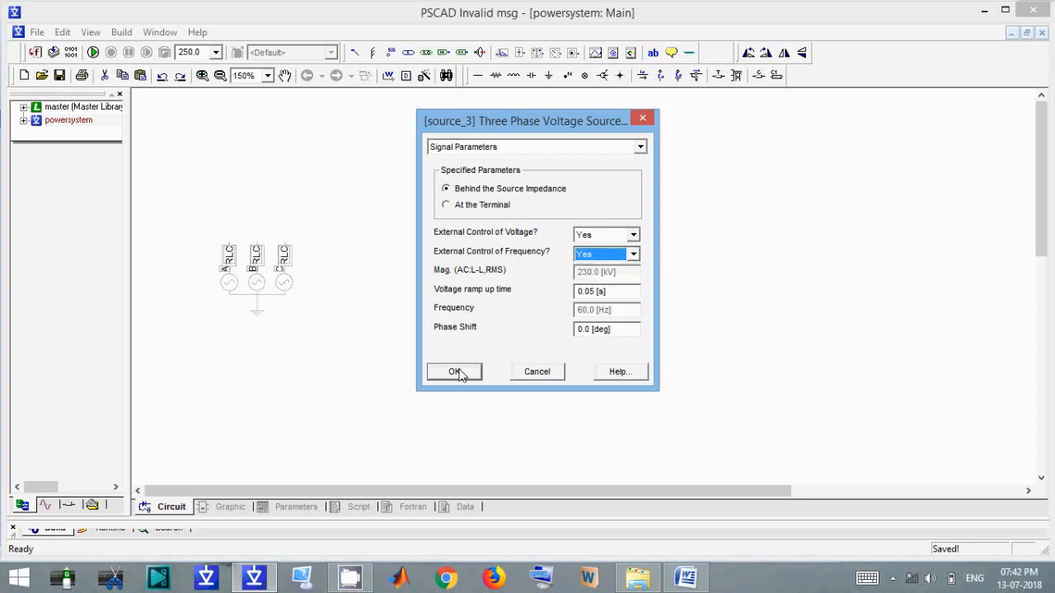
{"action": "left_click", "coordinate": [454, 372]}
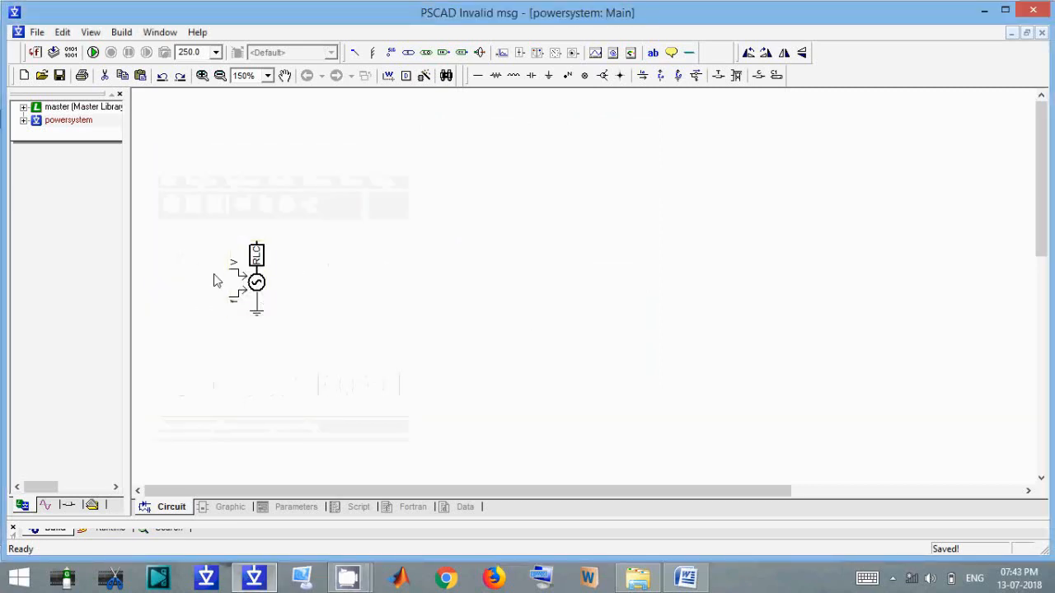
- Place a real constant at the source's V input and check its parameters without changing them
{"action": "left_click", "coordinate": [228, 306]}
{"action": "left_click", "coordinate": [429, 55]}
{"action": "left_click", "coordinate": [204, 272]}
{"action": "double_click", "coordinate": [204, 273]}
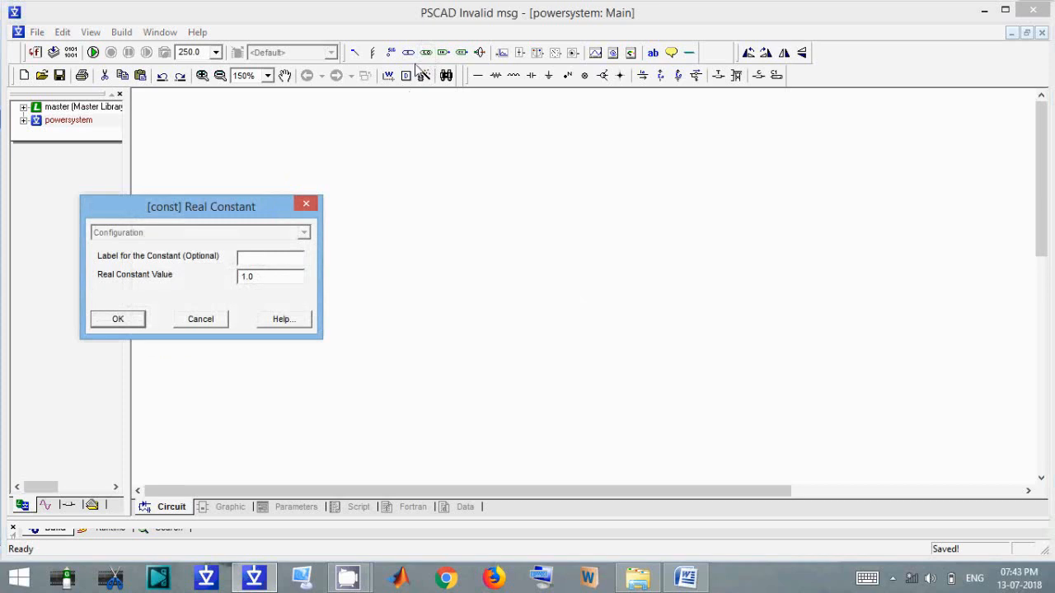
{"action": "left_click", "coordinate": [306, 205]}
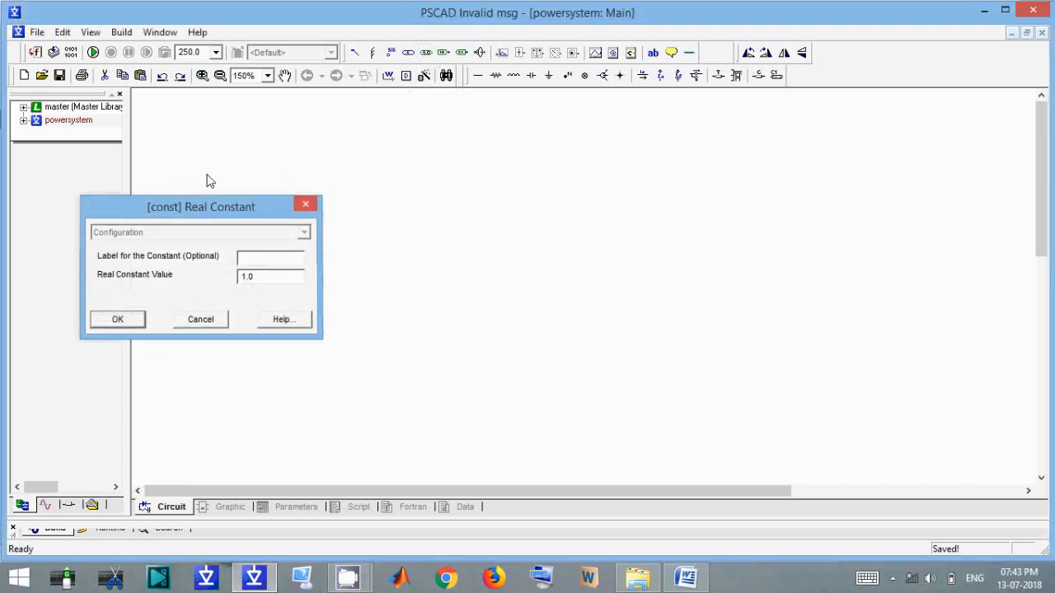
- Browse the component groups of the master library and open the Miscellaneous models page
{"action": "double_click", "coordinate": [99, 111]}
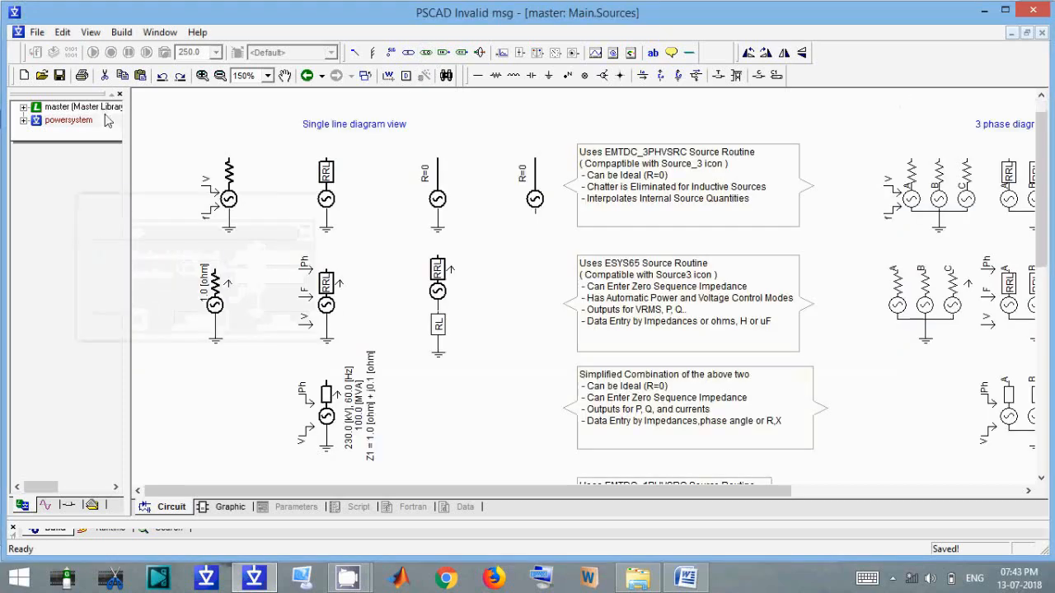
{"action": "double_click", "coordinate": [405, 212]}
{"action": "scroll", "coordinate": [356, 375], "scroll_direction": "down", "scroll_amount": 5}
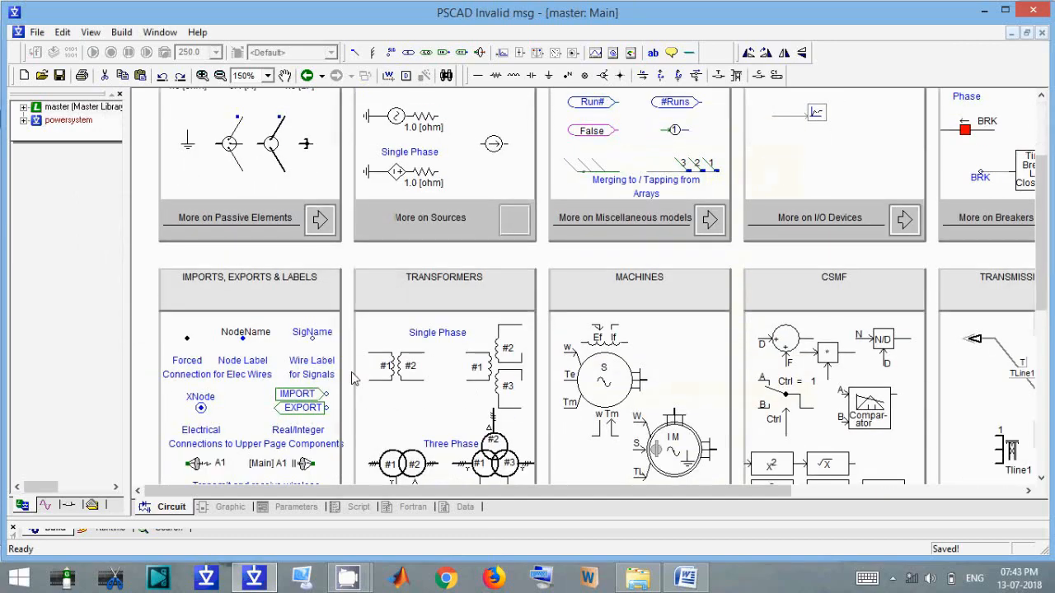
{"action": "scroll", "coordinate": [379, 394], "scroll_direction": "down", "scroll_amount": 3}
{"action": "scroll", "coordinate": [378, 399], "scroll_direction": "up", "scroll_amount": 6}
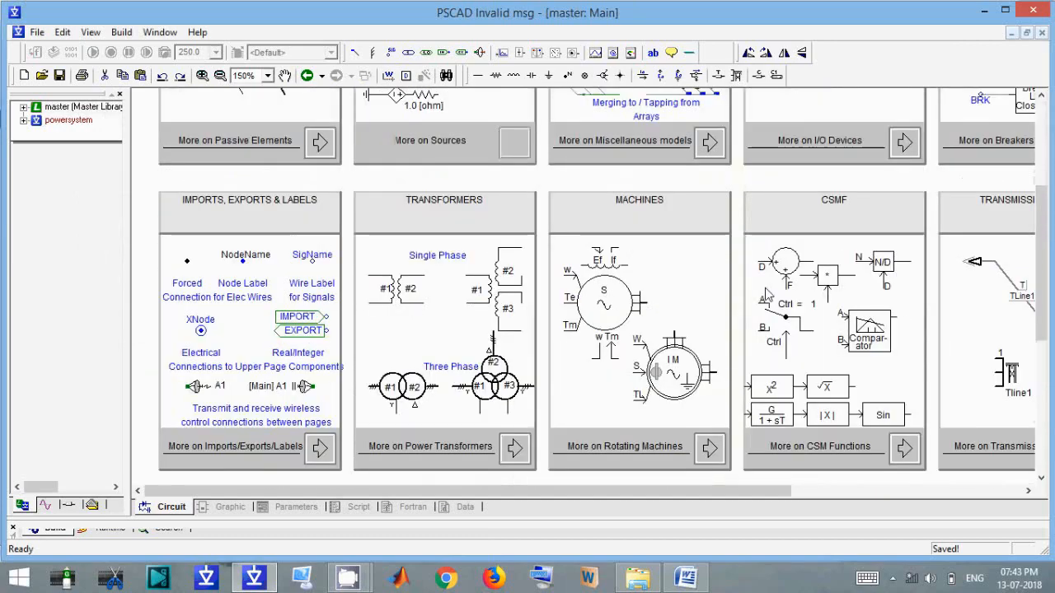
{"action": "scroll", "coordinate": [776, 306], "scroll_direction": "up", "scroll_amount": 2}
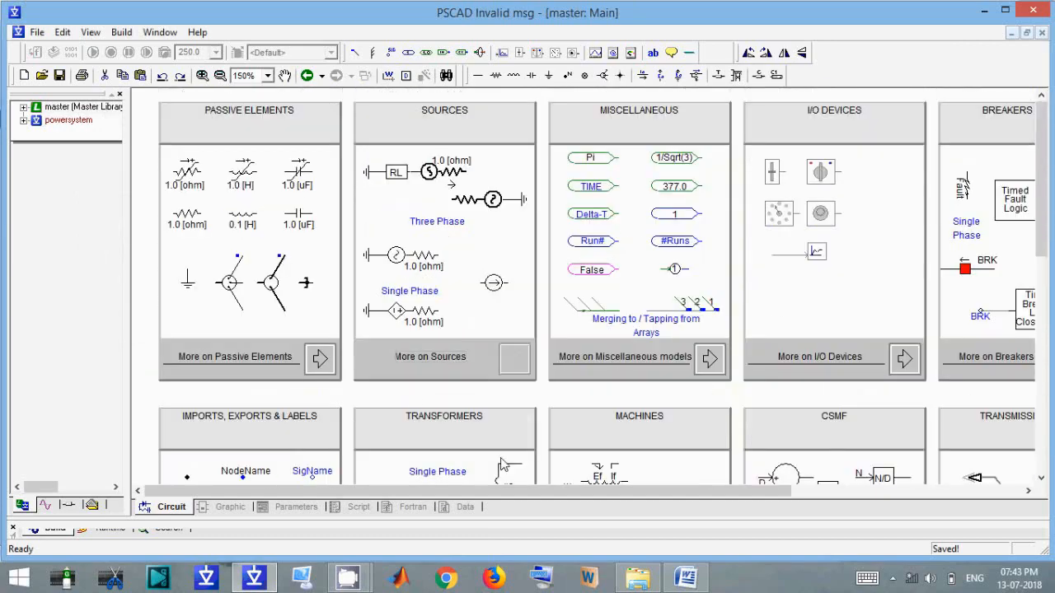
{"action": "left_click_drag", "start_coordinate": [494, 495], "coordinate": [800, 494]}
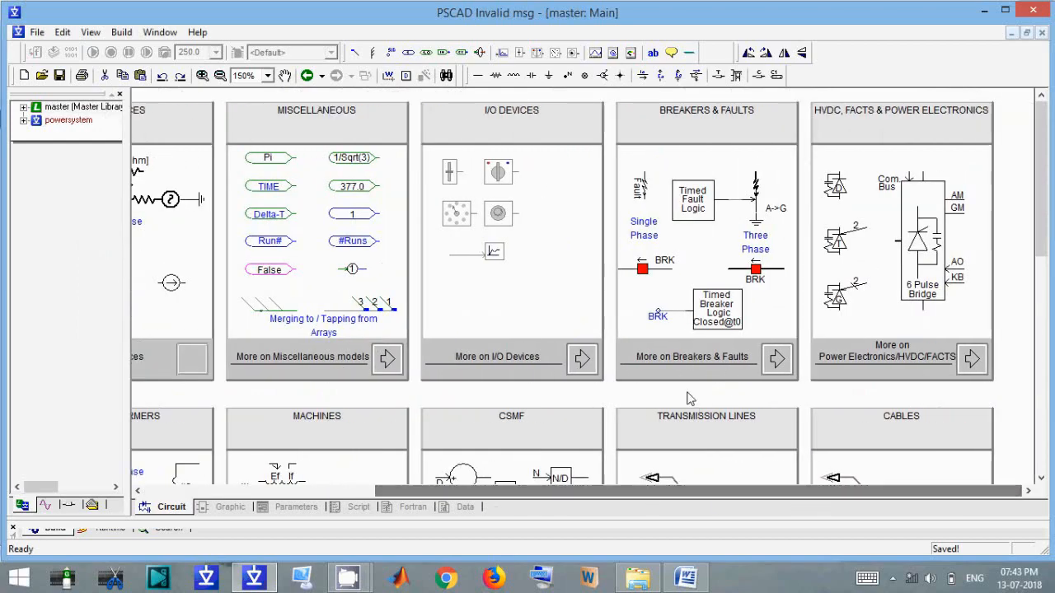
{"action": "scroll", "coordinate": [675, 412], "scroll_direction": "down", "scroll_amount": 9}
{"action": "scroll", "coordinate": [664, 433], "scroll_direction": "down", "scroll_amount": 5}
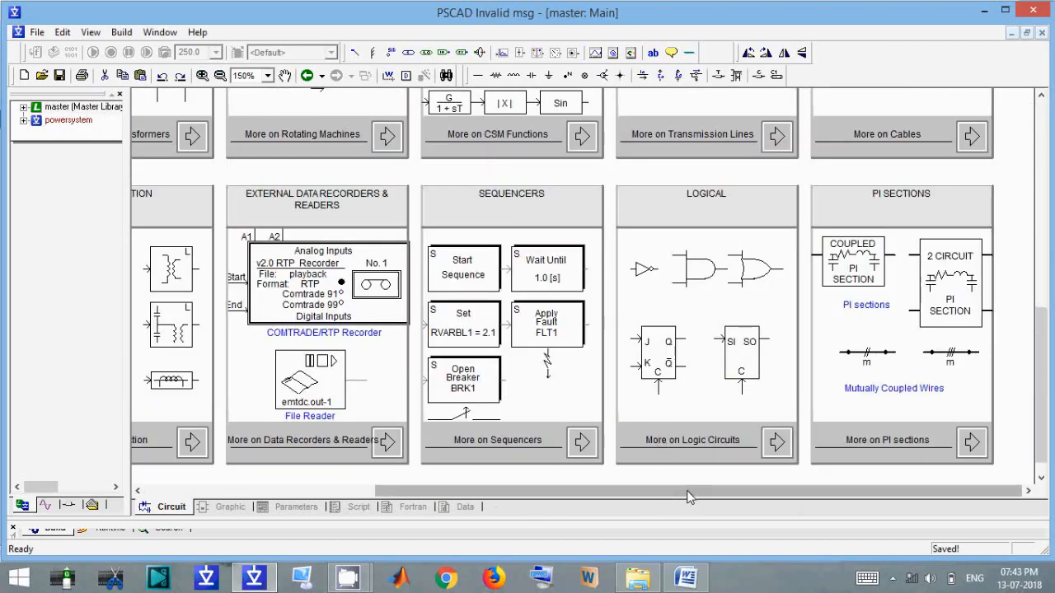
{"action": "left_click_drag", "start_coordinate": [690, 494], "coordinate": [398, 498]}
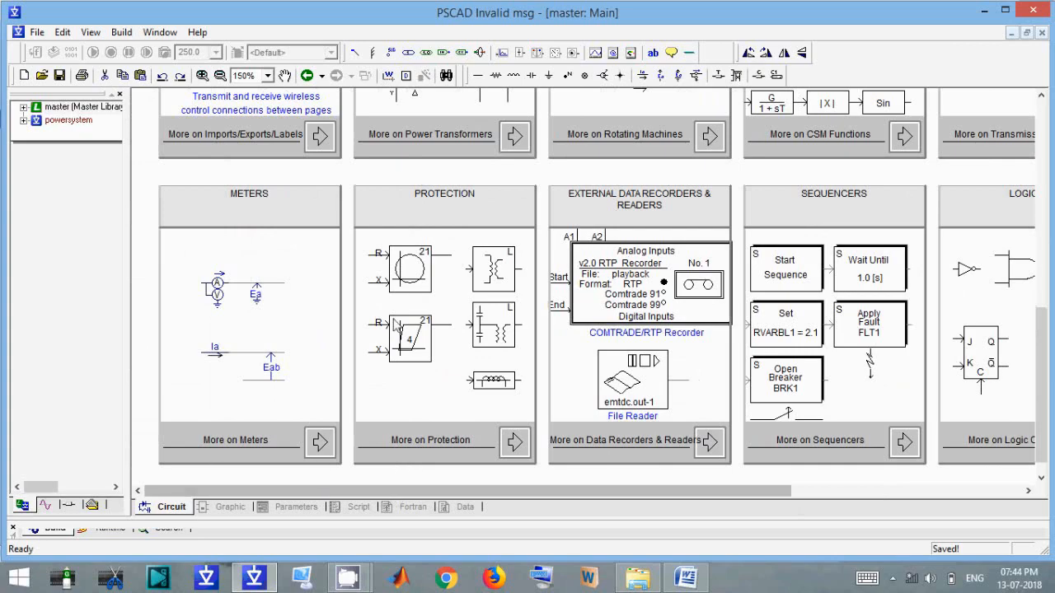
{"action": "scroll", "coordinate": [505, 342], "scroll_direction": "up", "scroll_amount": 5}
{"action": "scroll", "coordinate": [505, 342], "scroll_direction": "up", "scroll_amount": 2}
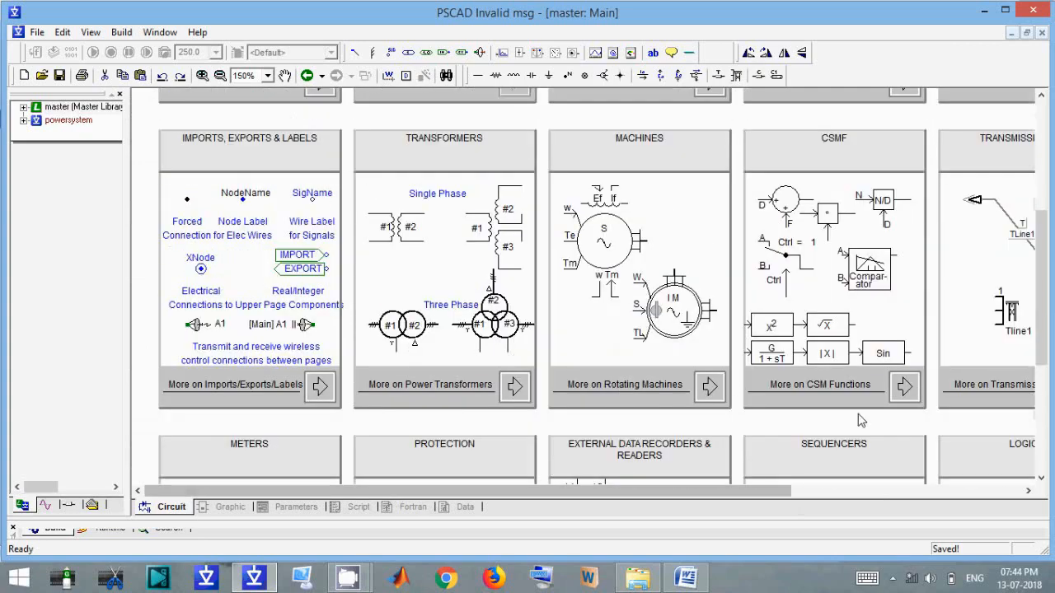
{"action": "scroll", "coordinate": [859, 420], "scroll_direction": "up", "scroll_amount": 7}
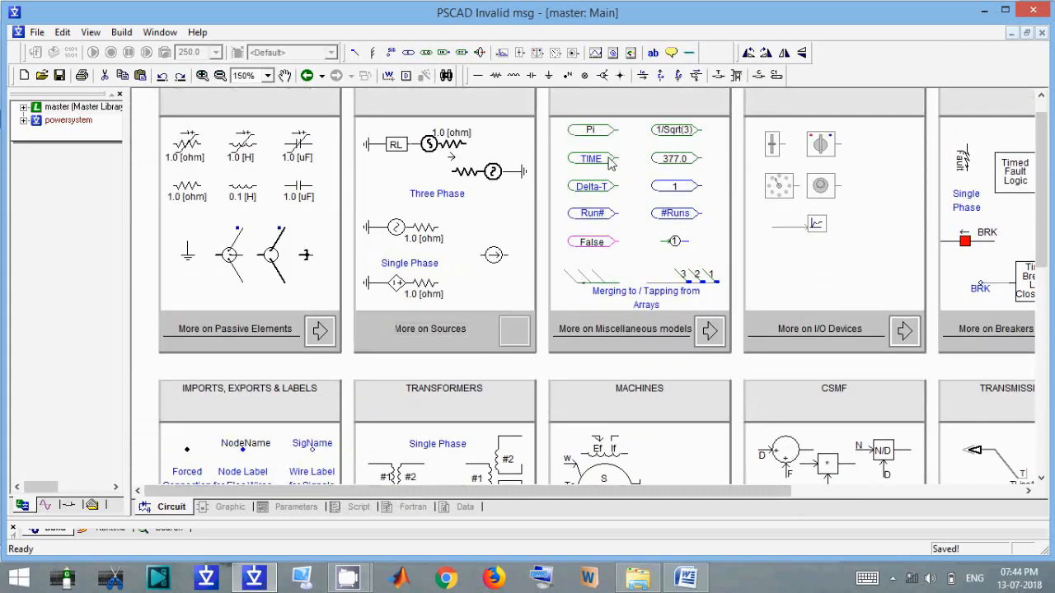
{"action": "scroll", "coordinate": [632, 241], "scroll_direction": "up", "scroll_amount": 1}
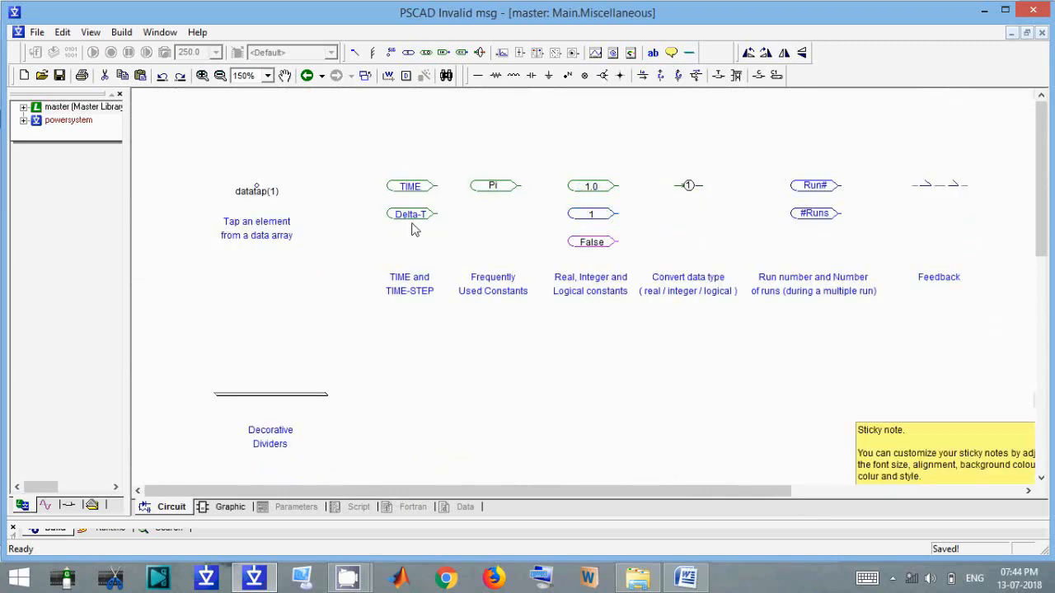
- Inspect the parameters of the real constant and the integer constant on the Miscellaneous page
{"action": "double_click", "coordinate": [594, 185]}
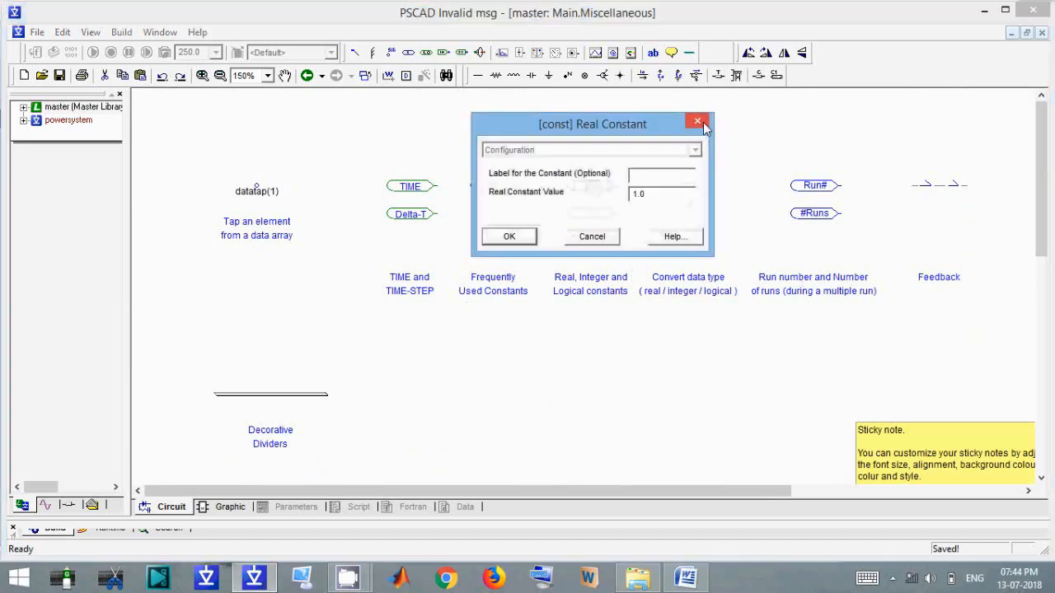
{"action": "left_click", "coordinate": [697, 121]}
{"action": "double_click", "coordinate": [595, 212]}
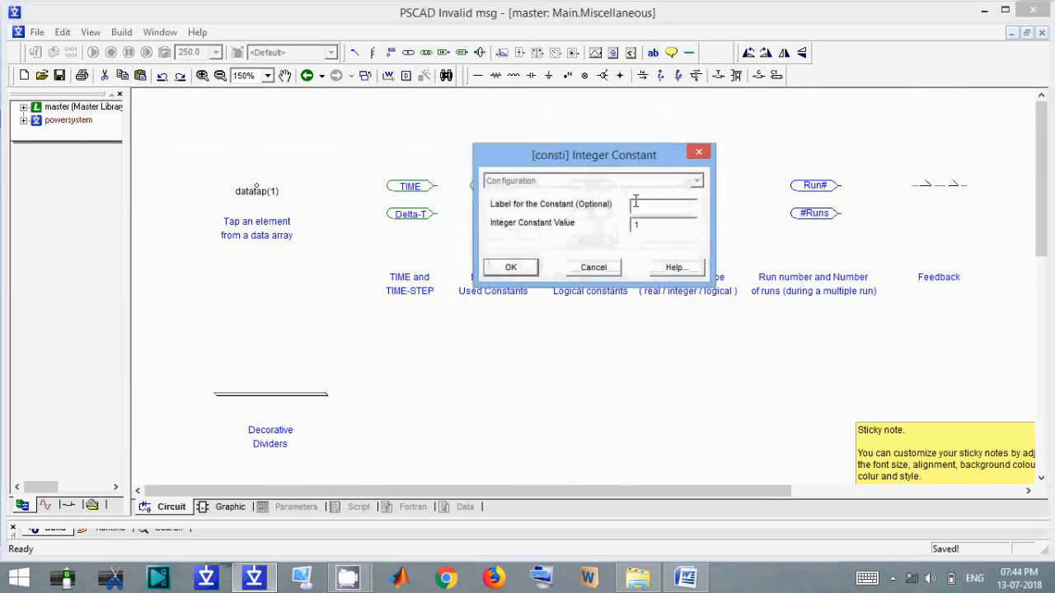
{"action": "left_click", "coordinate": [698, 151]}
- Return to the powersystem circuit and check the parameters of the constant at the source's V input
{"action": "double_click", "coordinate": [74, 122]}
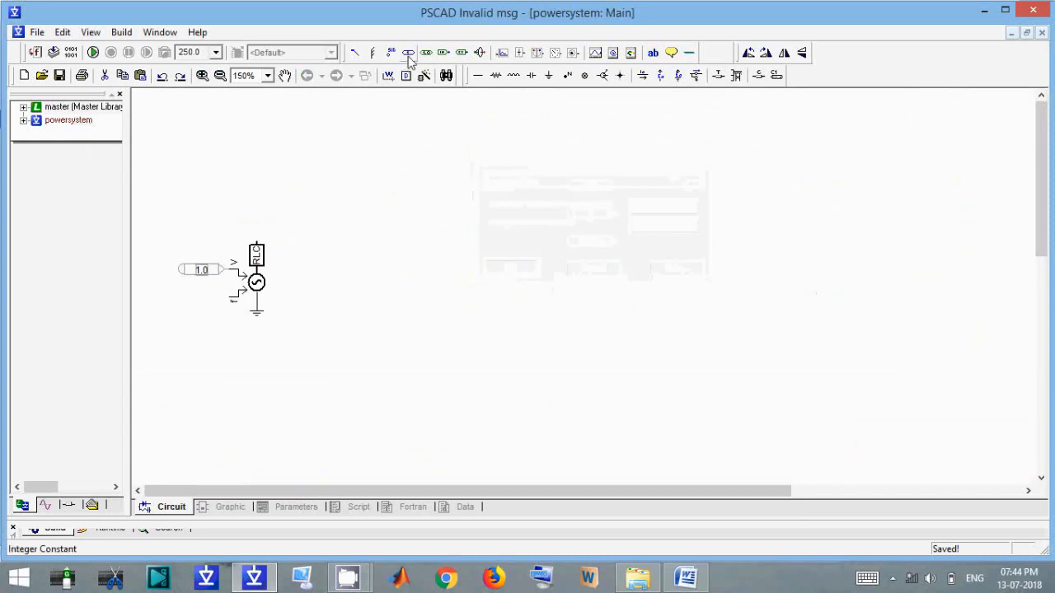
{"action": "double_click", "coordinate": [201, 269]}
{"action": "left_click_drag", "start_coordinate": [285, 279], "coordinate": [2, 198]}
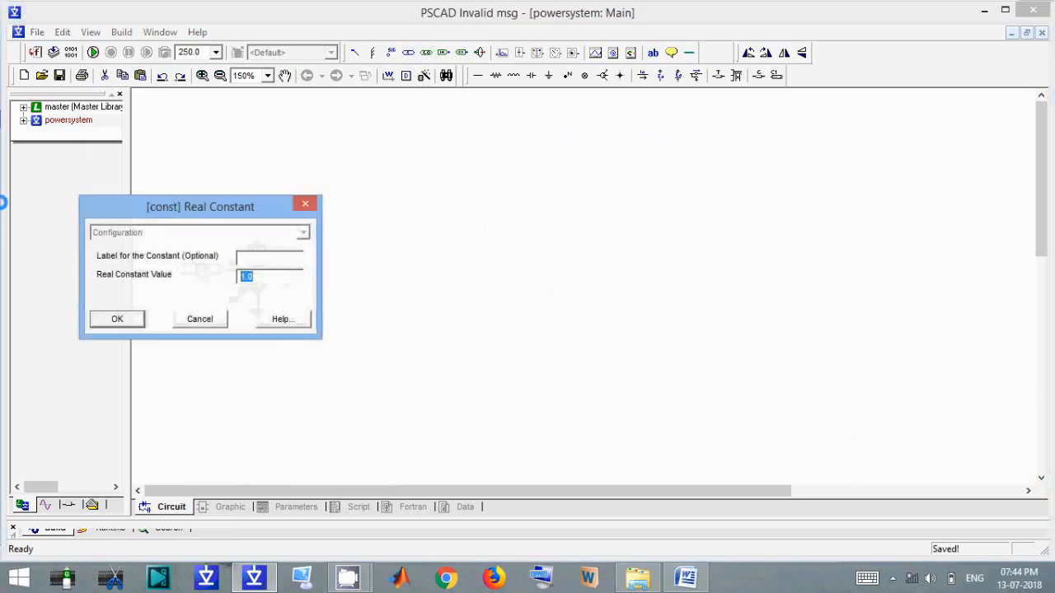
{"action": "left_click", "coordinate": [305, 204]}
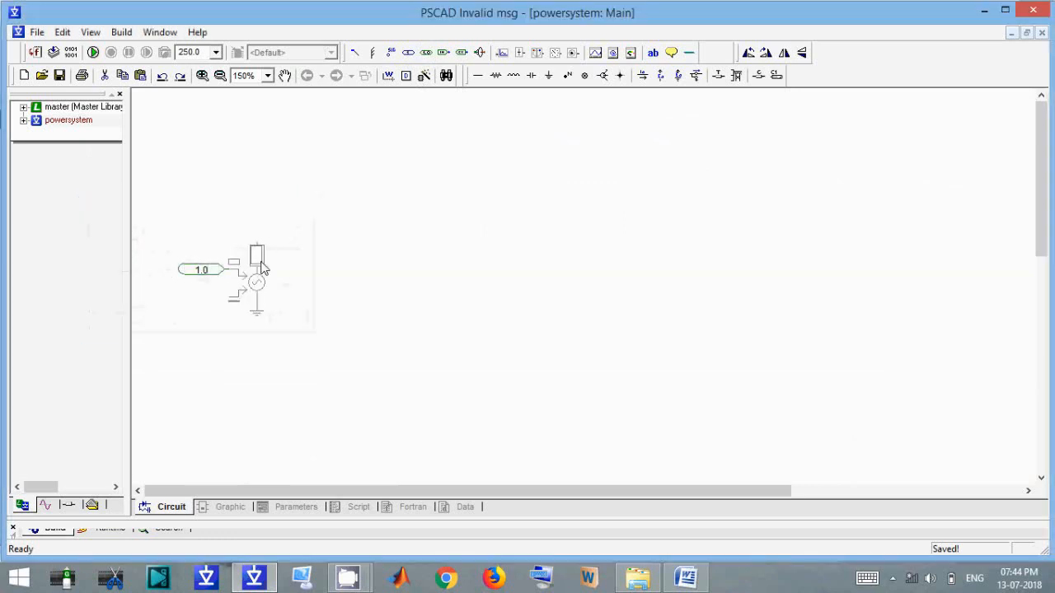
- Open the help topic for the three-phase voltage source and read its Configuration input parameters
{"action": "double_click", "coordinate": [254, 262]}
{"action": "left_click", "coordinate": [338, 381]}
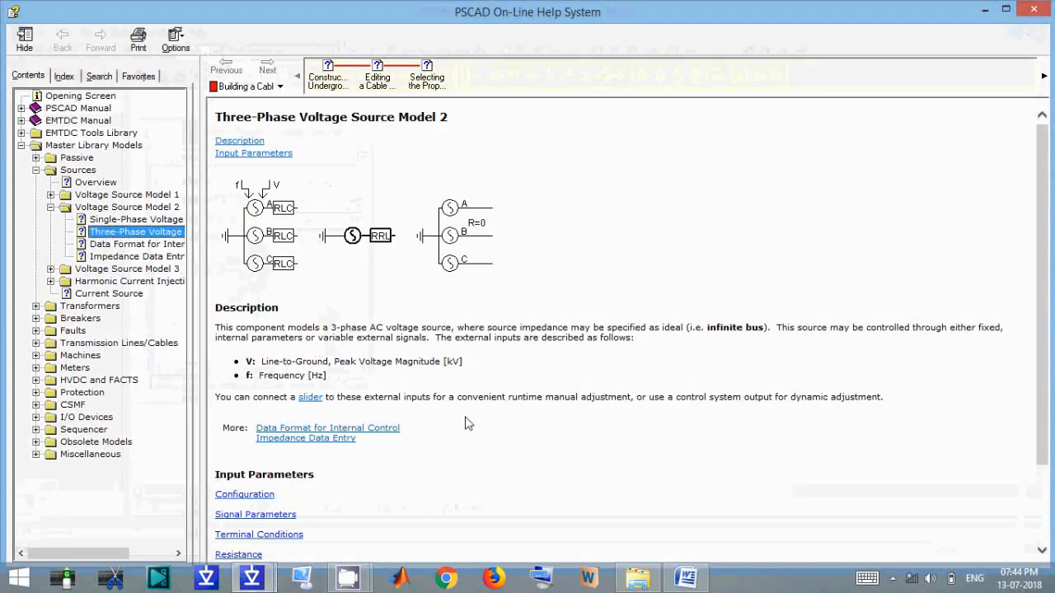
{"action": "left_click_drag", "start_coordinate": [1051, 165], "coordinate": [1045, 168]}
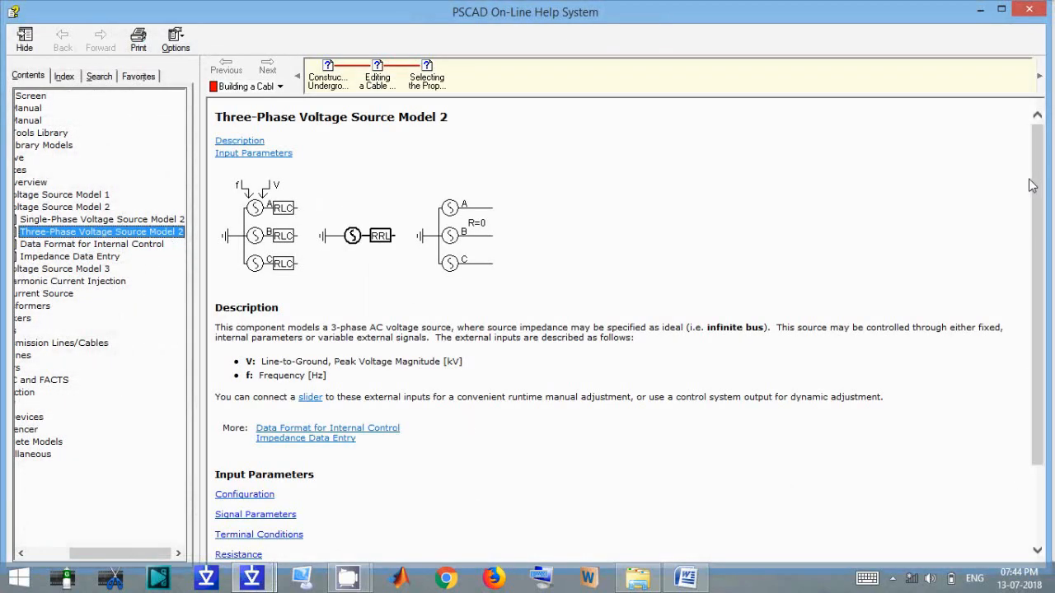
{"action": "left_click", "coordinate": [1033, 181]}
{"action": "left_click_drag", "start_coordinate": [1041, 206], "coordinate": [1029, 291]}
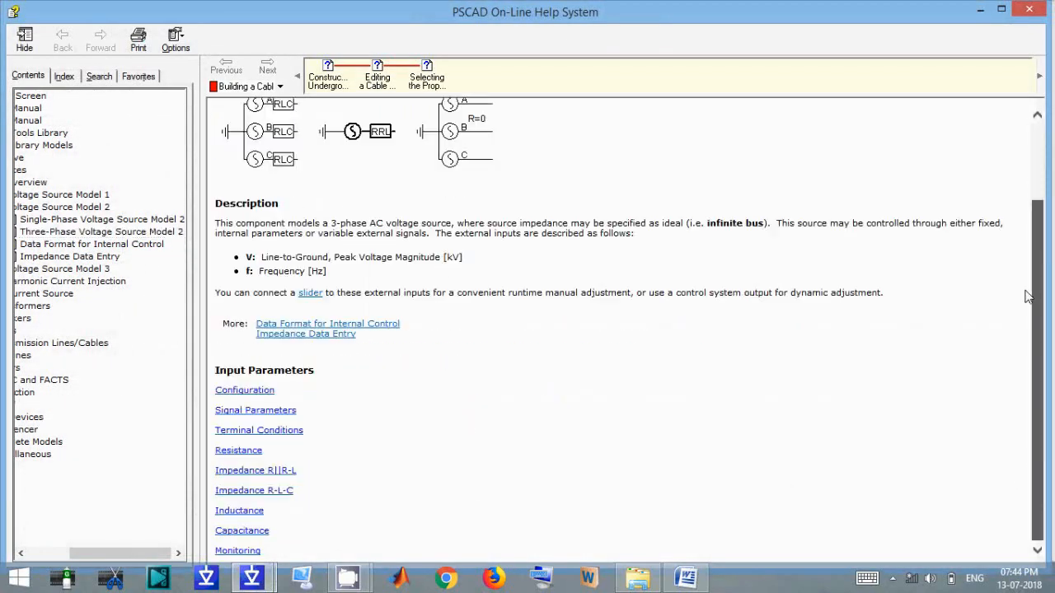
{"action": "left_click", "coordinate": [237, 390]}
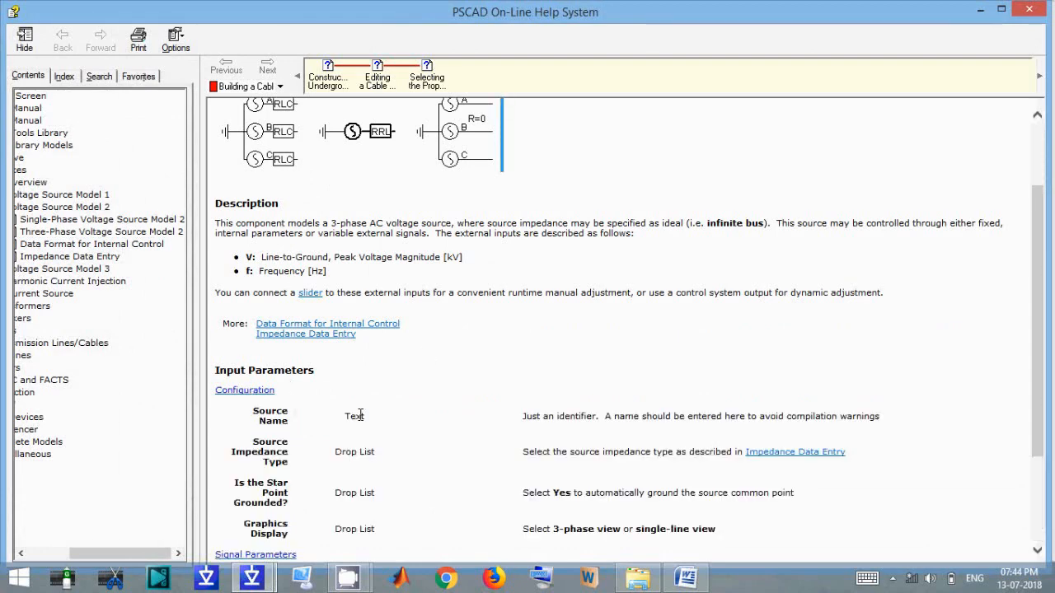
{"action": "scroll", "coordinate": [423, 346], "scroll_direction": "down", "scroll_amount": 3}
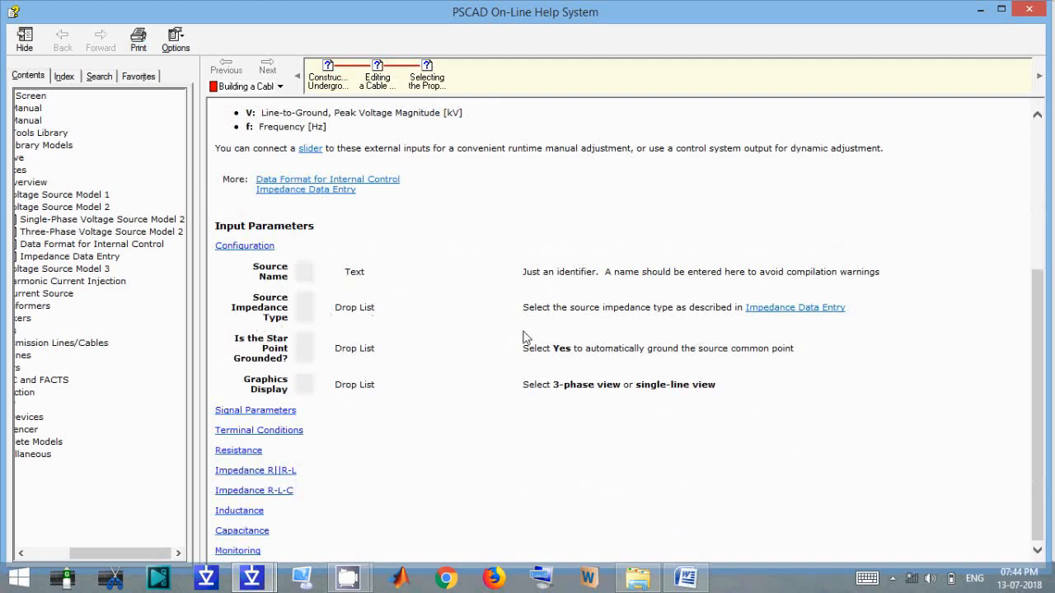
- Read the Signal Parameters help, examining the unit of the Mag. parameter, and close the help and the source's settings
{"action": "left_click", "coordinate": [259, 411]}
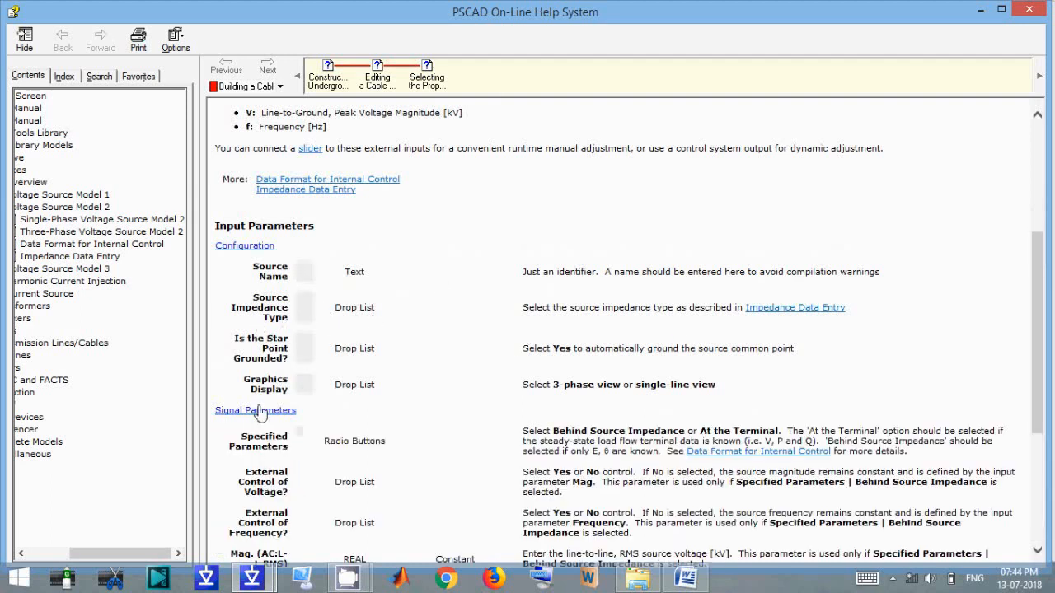
{"action": "scroll", "coordinate": [420, 330], "scroll_direction": "down", "scroll_amount": 3}
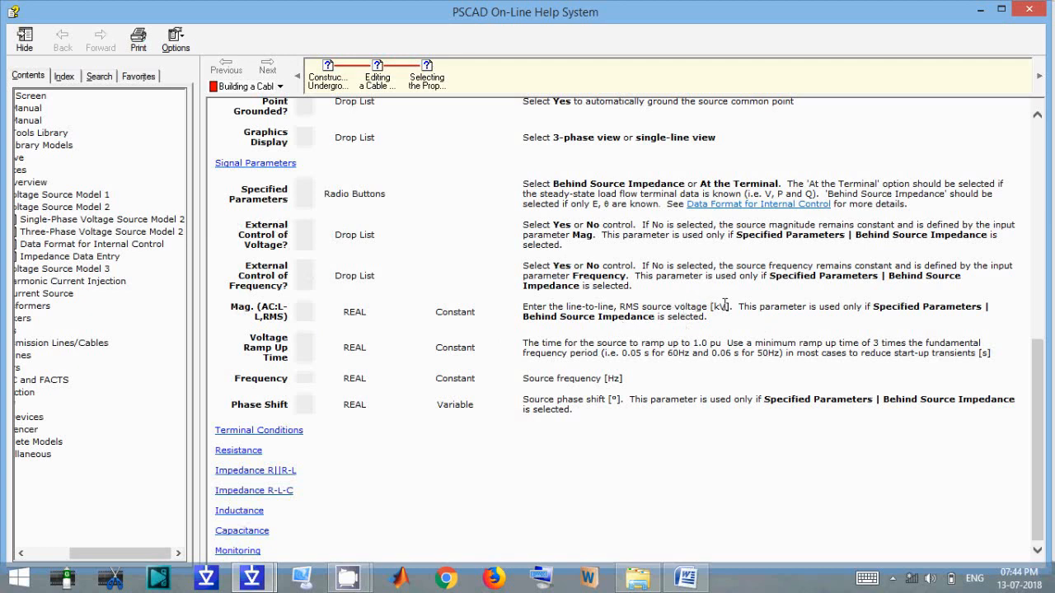
{"action": "left_click_drag", "start_coordinate": [724, 306], "coordinate": [709, 305]}
{"action": "left_click_drag", "start_coordinate": [725, 306], "coordinate": [710, 305]}
{"action": "left_click_drag", "start_coordinate": [730, 306], "coordinate": [712, 304]}
{"action": "left_click", "coordinate": [724, 311]}
{"action": "left_click", "coordinate": [1029, 8]}
{"action": "left_click", "coordinate": [201, 382]}
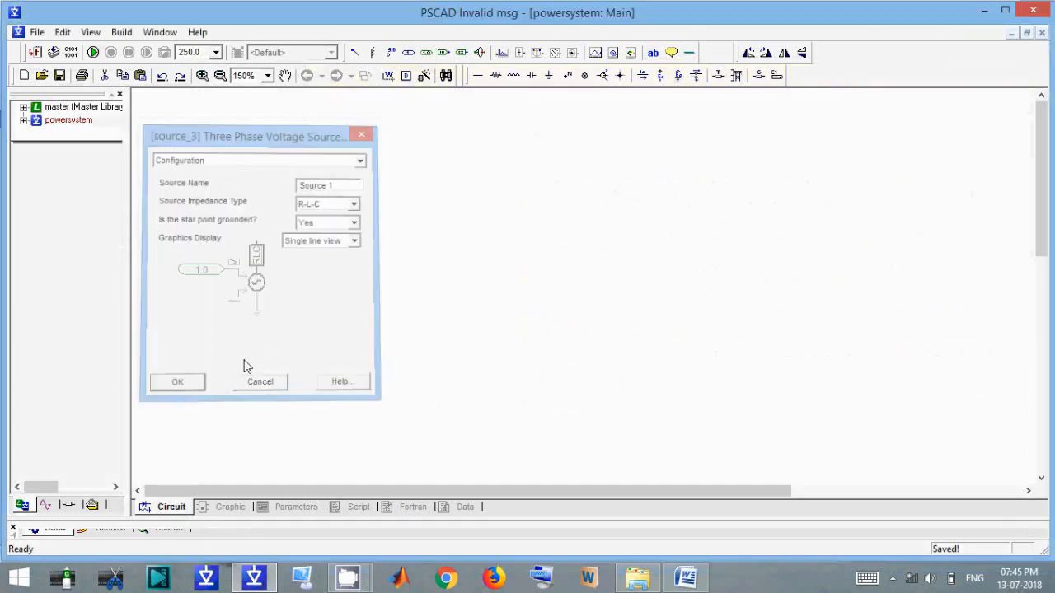
- Set the real constant at the V input to 230 and move it up away from the source
{"action": "double_click", "coordinate": [190, 276]}
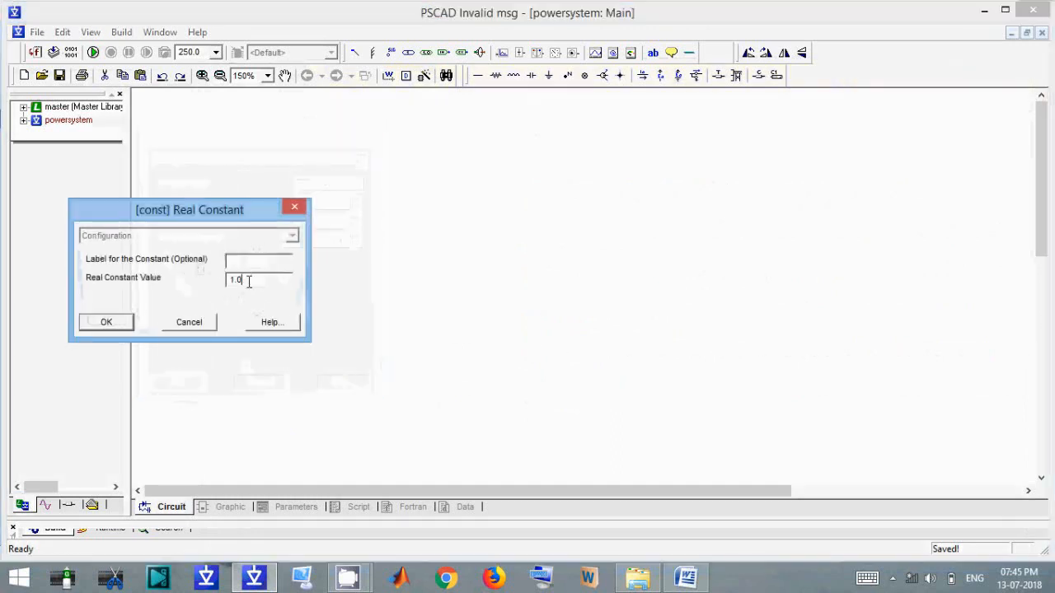
{"action": "type", "text": "230"}
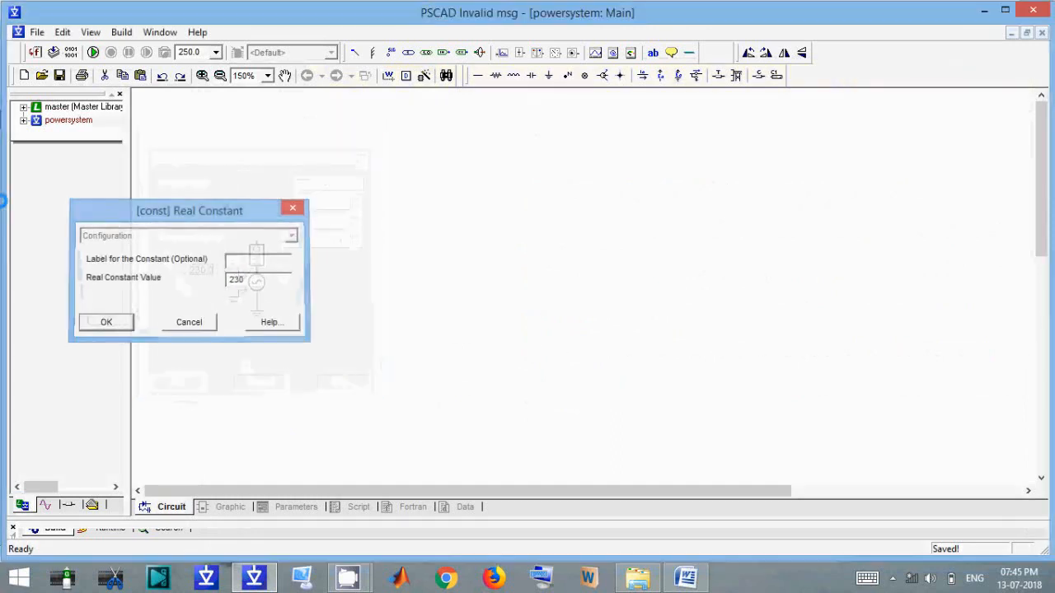
{"action": "key", "text": "Return"}
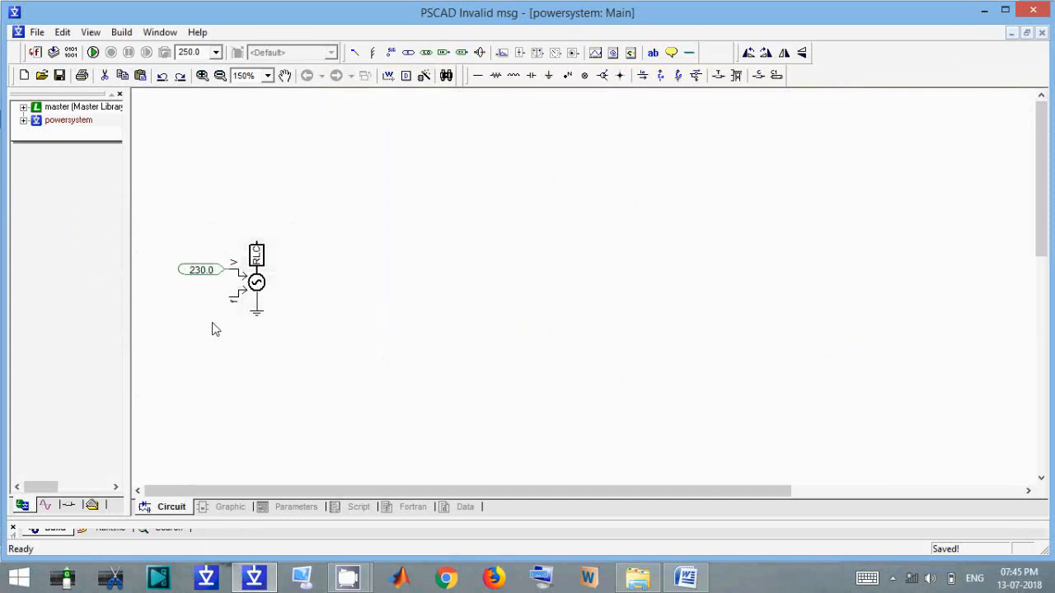
{"action": "left_click_drag", "start_coordinate": [207, 271], "coordinate": [206, 161]}
- Turn off external control of voltage and frequency in the three-phase source's signal parameters and set its frequency to 50 Hz
{"action": "double_click", "coordinate": [260, 302]}
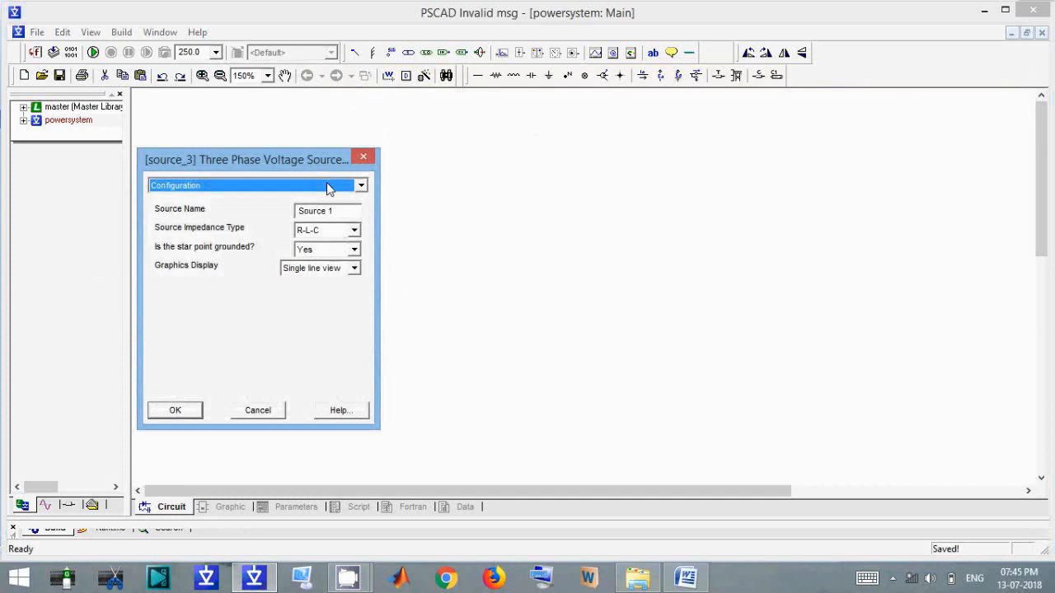
{"action": "scroll", "coordinate": [327, 188], "scroll_direction": "down", "scroll_amount": 1}
{"action": "left_click", "coordinate": [342, 277]}
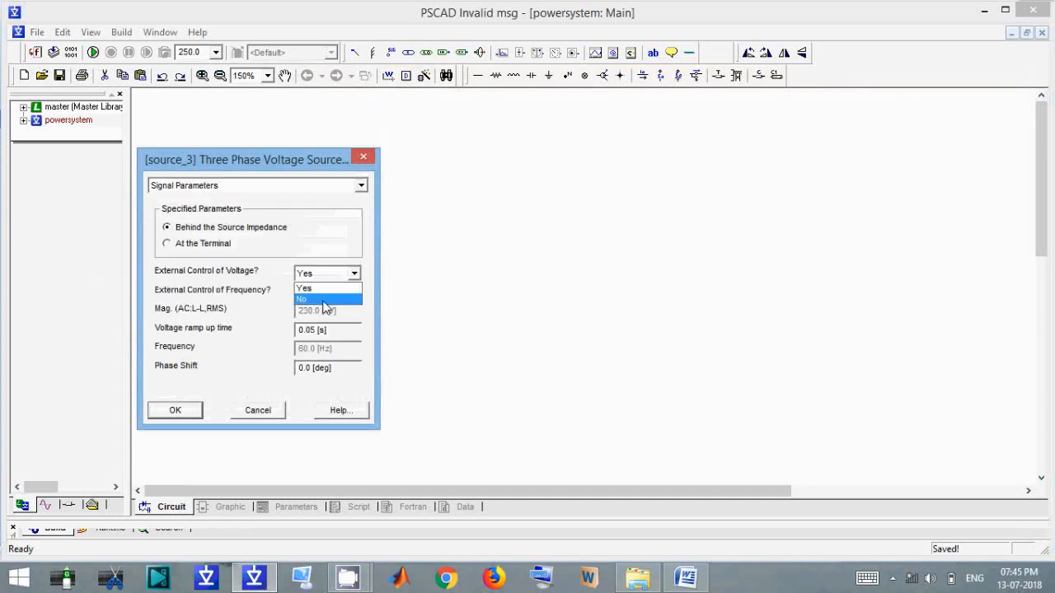
{"action": "left_click", "coordinate": [325, 287]}
{"action": "left_click", "coordinate": [336, 292]}
{"action": "left_click", "coordinate": [343, 273]}
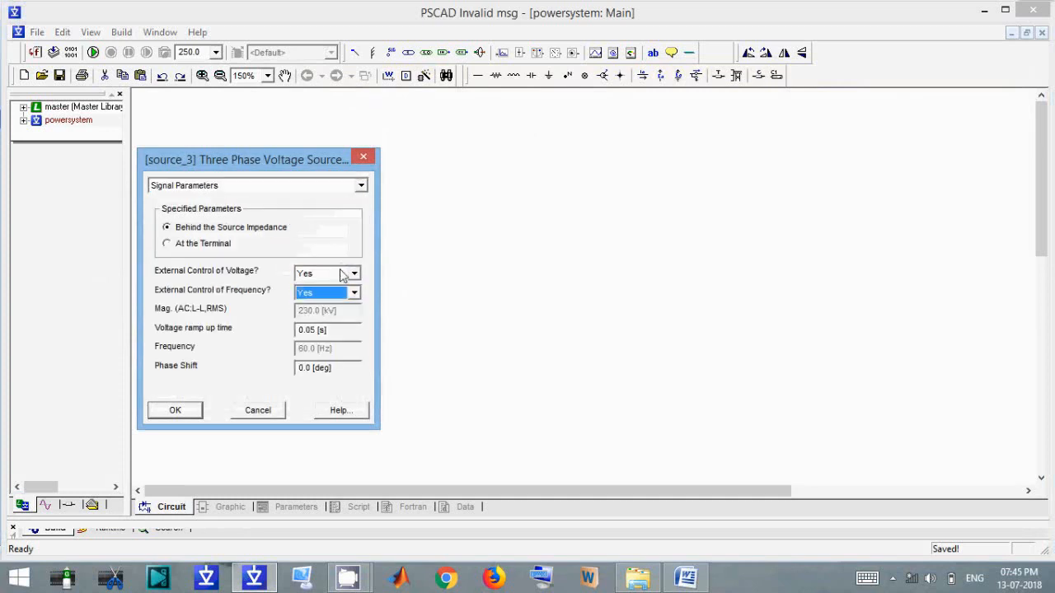
{"action": "left_click", "coordinate": [343, 274]}
{"action": "left_click", "coordinate": [314, 298]}
{"action": "left_click", "coordinate": [314, 295]}
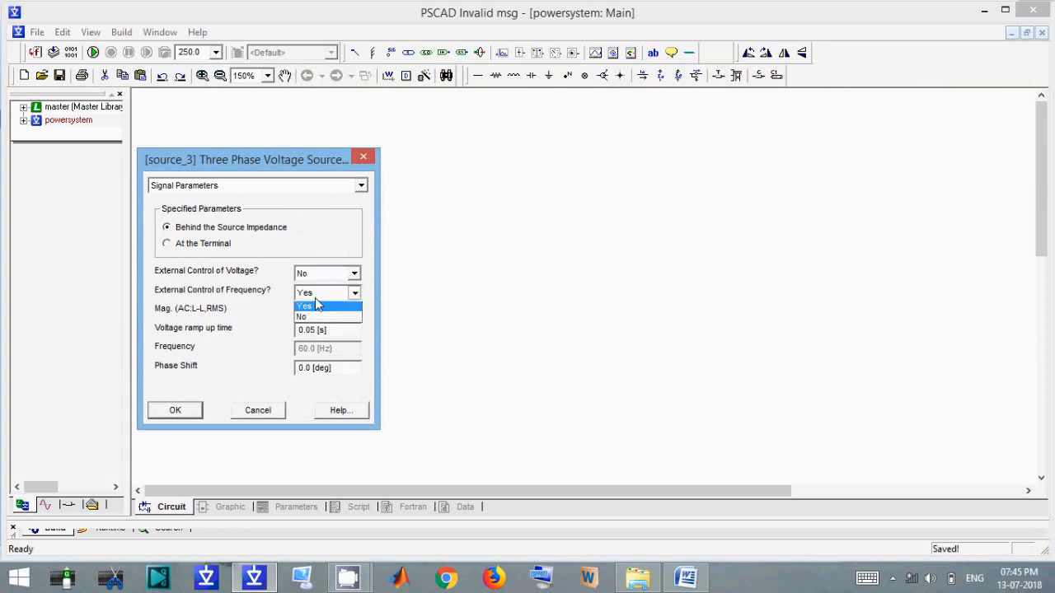
{"action": "left_click", "coordinate": [313, 320]}
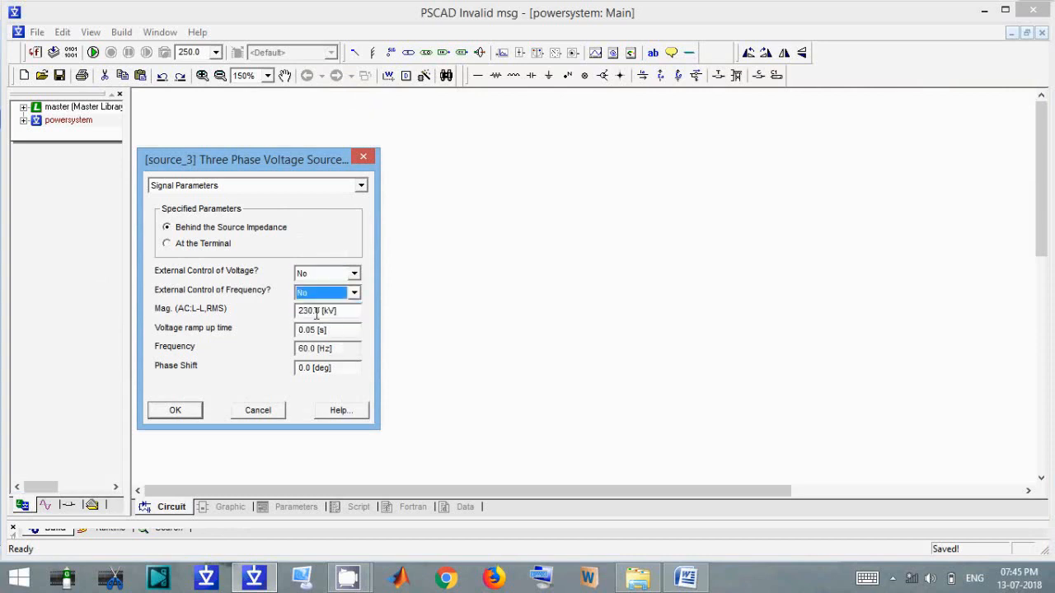
{"action": "left_click", "coordinate": [316, 310]}
{"action": "left_click_drag", "start_coordinate": [314, 164], "coordinate": [537, 162]}
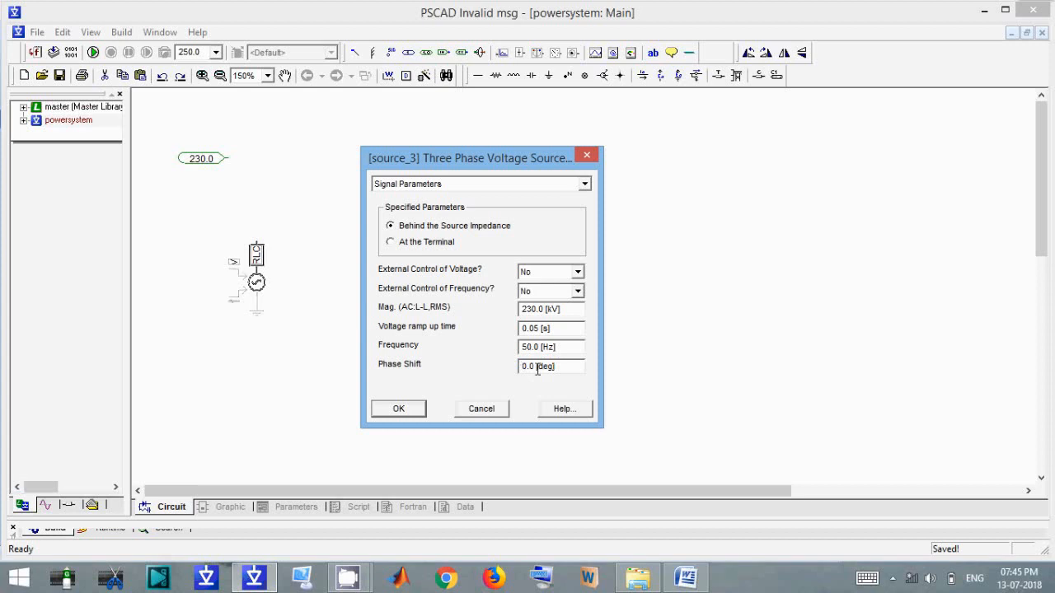
- Review the source's Terminal Conditions, Impedance R-L-C and Capacitance parameter pages
{"action": "left_click", "coordinate": [500, 188]}
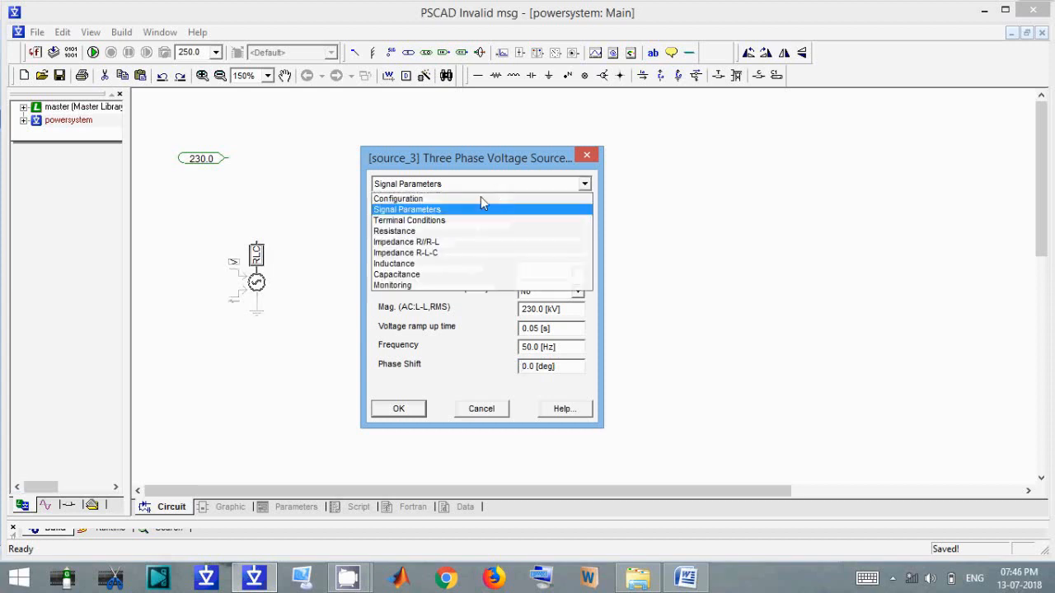
{"action": "left_click", "coordinate": [472, 223]}
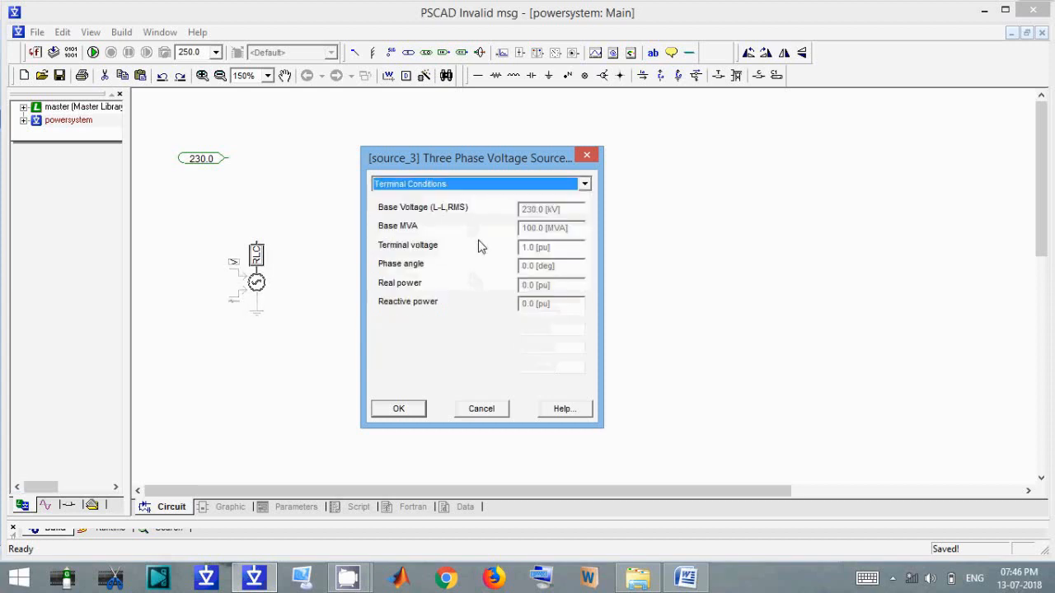
{"action": "key", "text": "Down"}
{"action": "key", "text": "Down"}
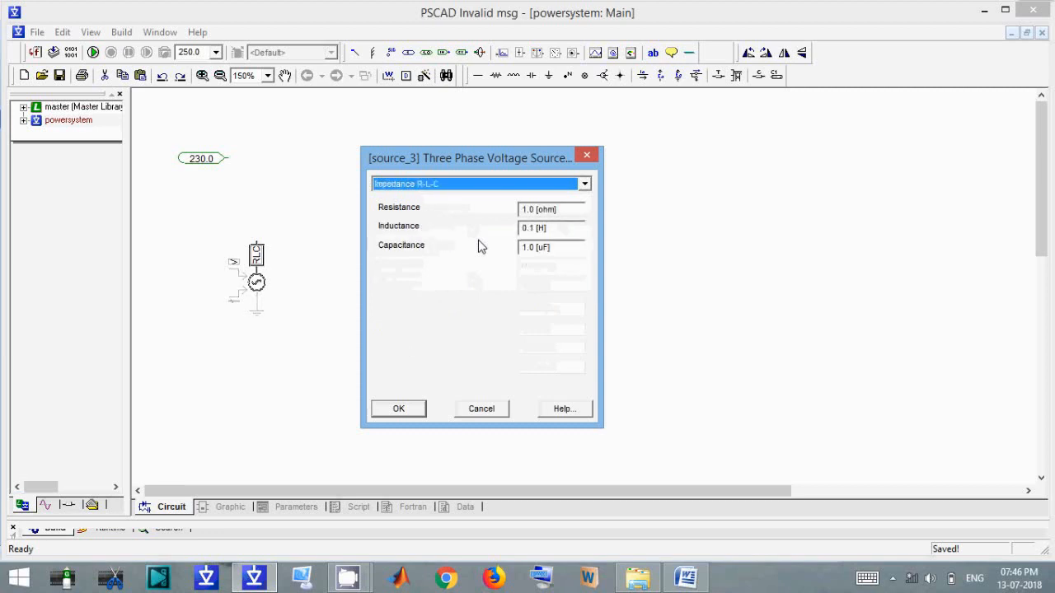
{"action": "double_click", "coordinate": [527, 209]}
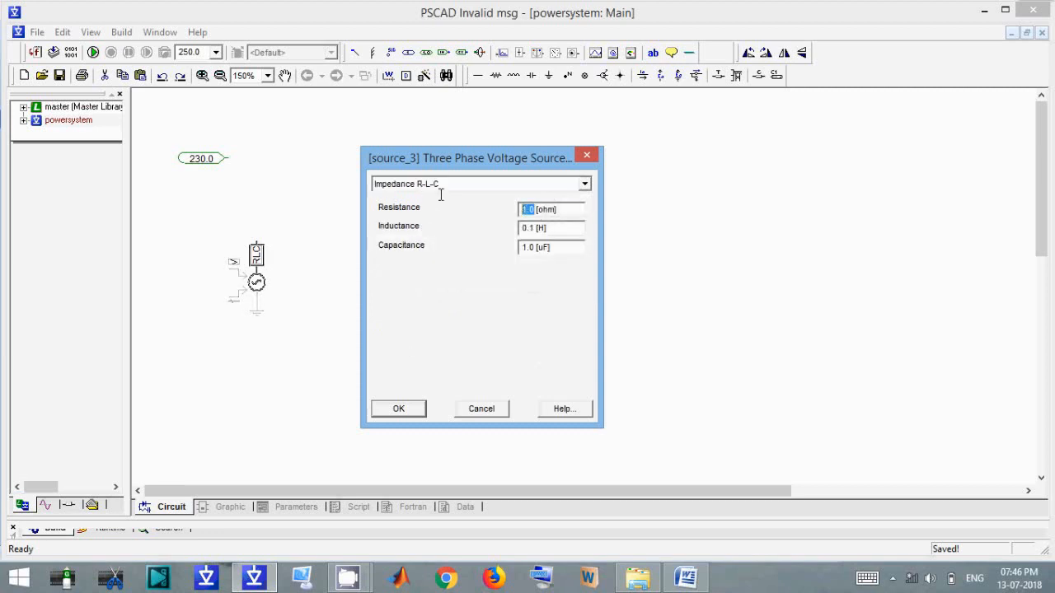
{"action": "left_click", "coordinate": [515, 187]}
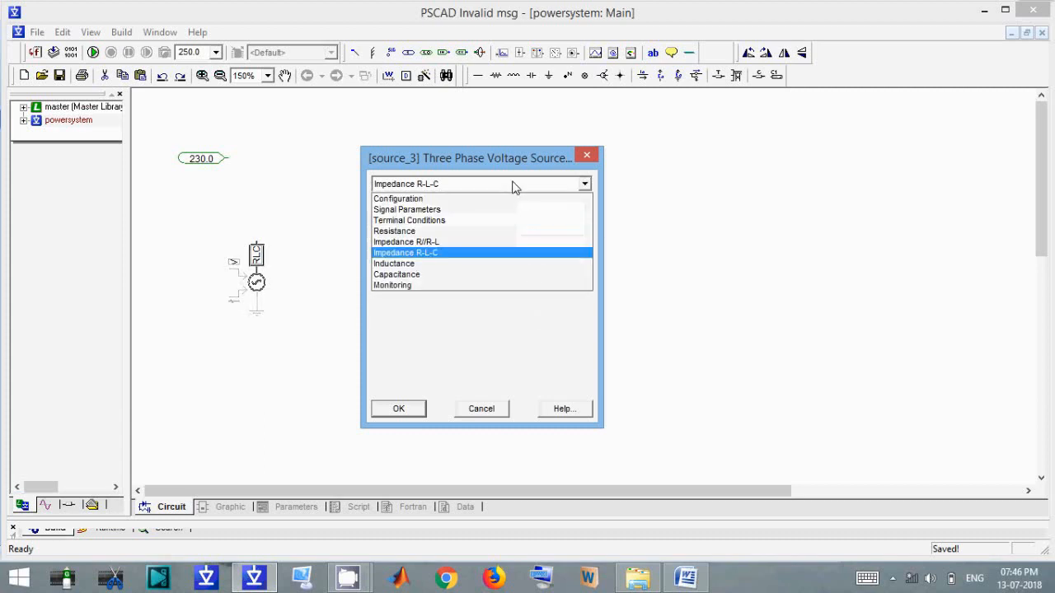
{"action": "left_click", "coordinate": [534, 264]}
{"action": "key", "text": "Down"}
{"action": "key", "text": "Down"}
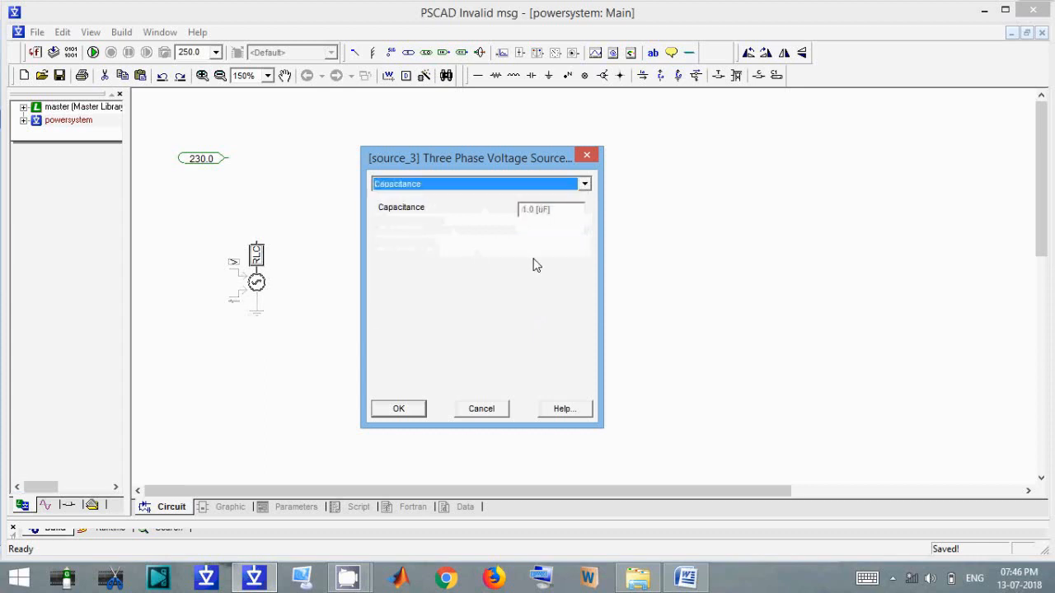
- Apply the source's settings and remove the disconnected 230.0 constant, shifting the source toward the freed space
{"action": "left_click", "coordinate": [398, 410]}
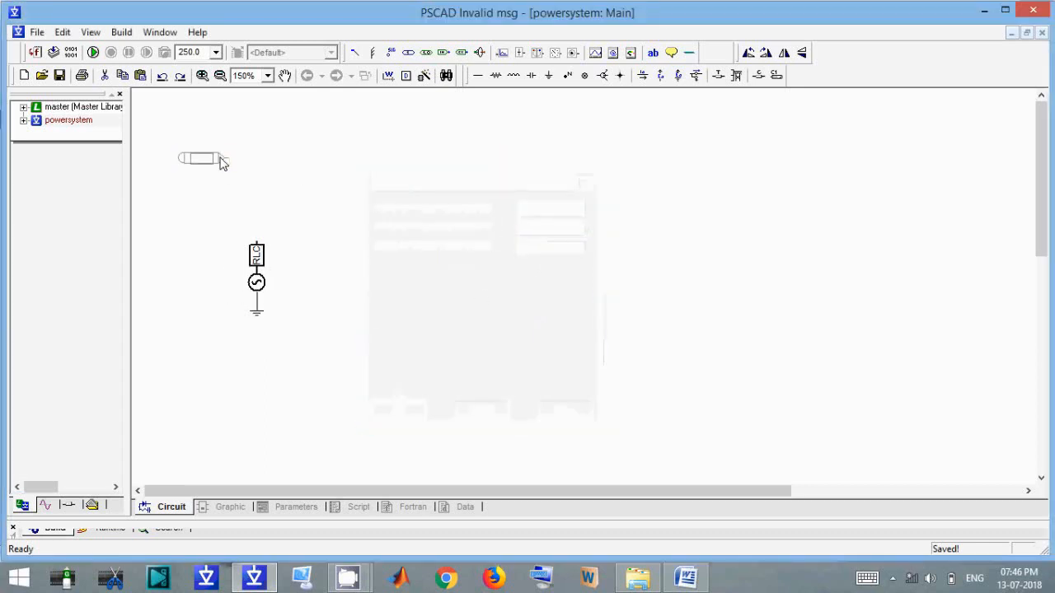
{"action": "left_click_drag", "start_coordinate": [259, 284], "coordinate": [216, 269]}
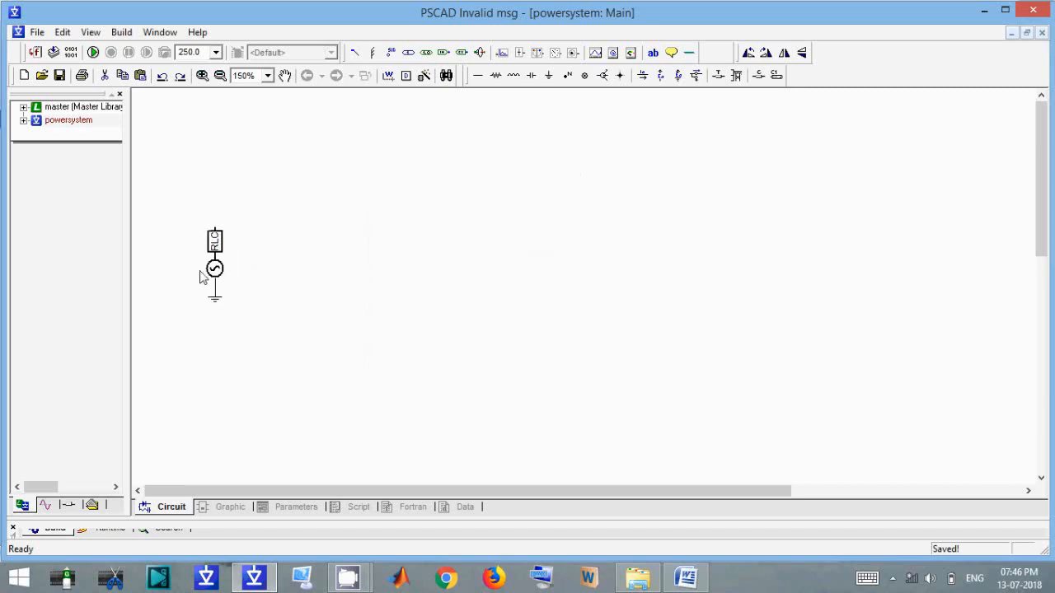
- Check the network item in the Word tutorial outline, return to PSCAD and move the source to leave space beside it
{"action": "left_click", "coordinate": [686, 577]}
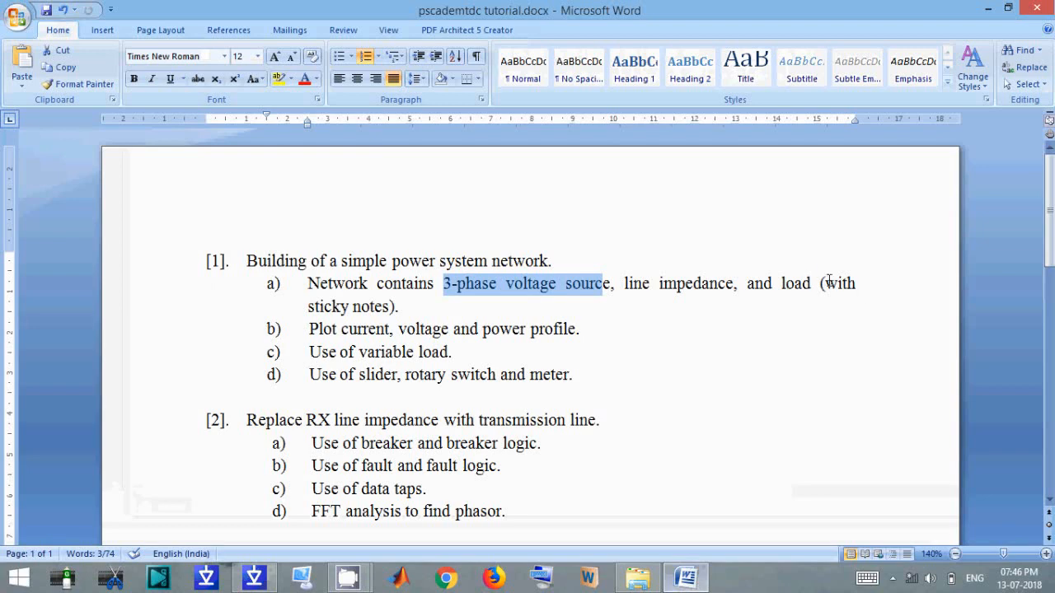
{"action": "mouse_move", "coordinate": [824, 284]}
{"action": "left_mouse_down"}
{"action": "mouse_move", "coordinate": [849, 283]}
{"action": "mouse_move", "coordinate": [810, 285]}
{"action": "left_mouse_up"}
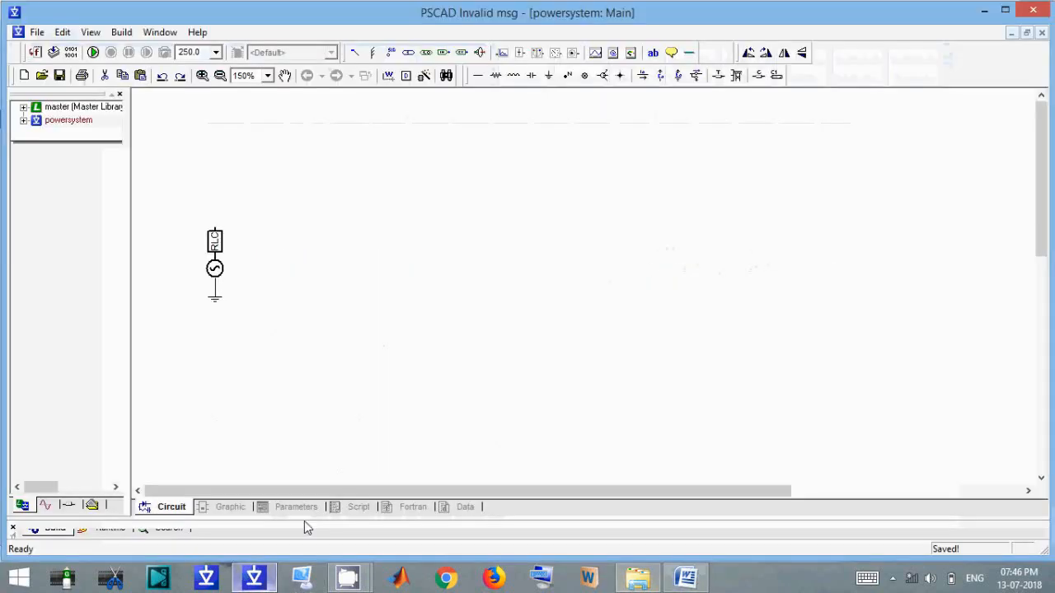
{"action": "left_click", "coordinate": [254, 577]}
{"action": "left_click_drag", "start_coordinate": [214, 265], "coordinate": [299, 253]}
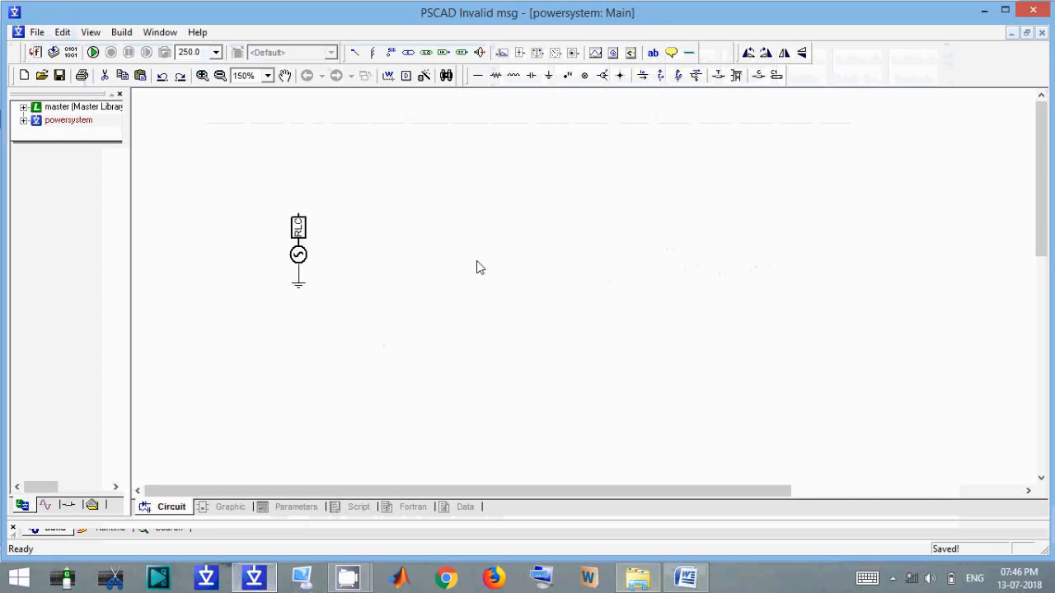
- Add a sticky note reading "230 kV, 50 Hz" to the left of the source, with its arrow pointing at the source
{"action": "left_click", "coordinate": [672, 54]}
{"action": "left_click", "coordinate": [201, 234]}
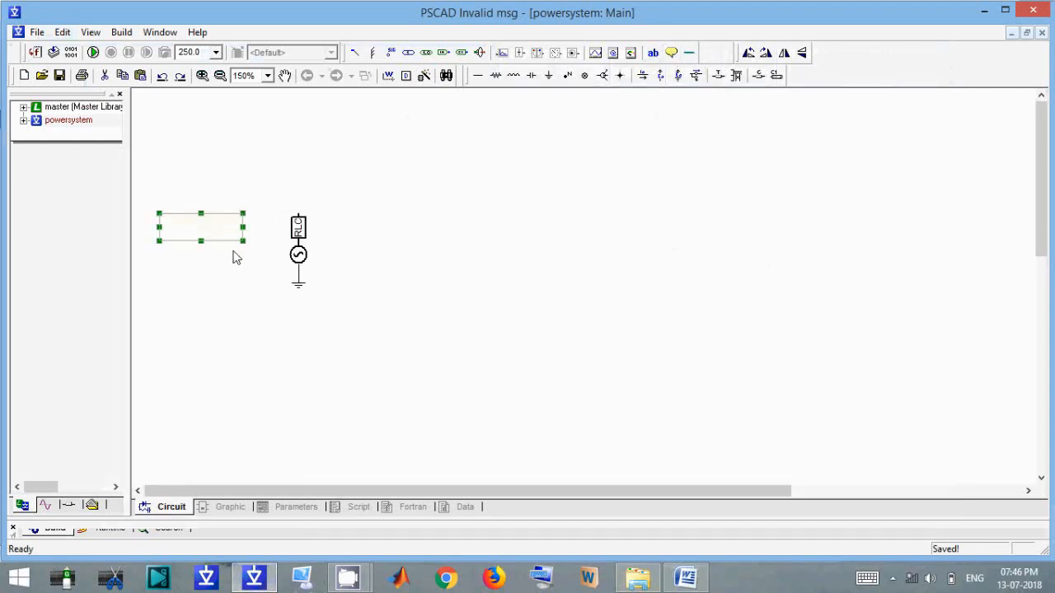
{"action": "left_click", "coordinate": [242, 286]}
{"action": "double_click", "coordinate": [218, 236]}
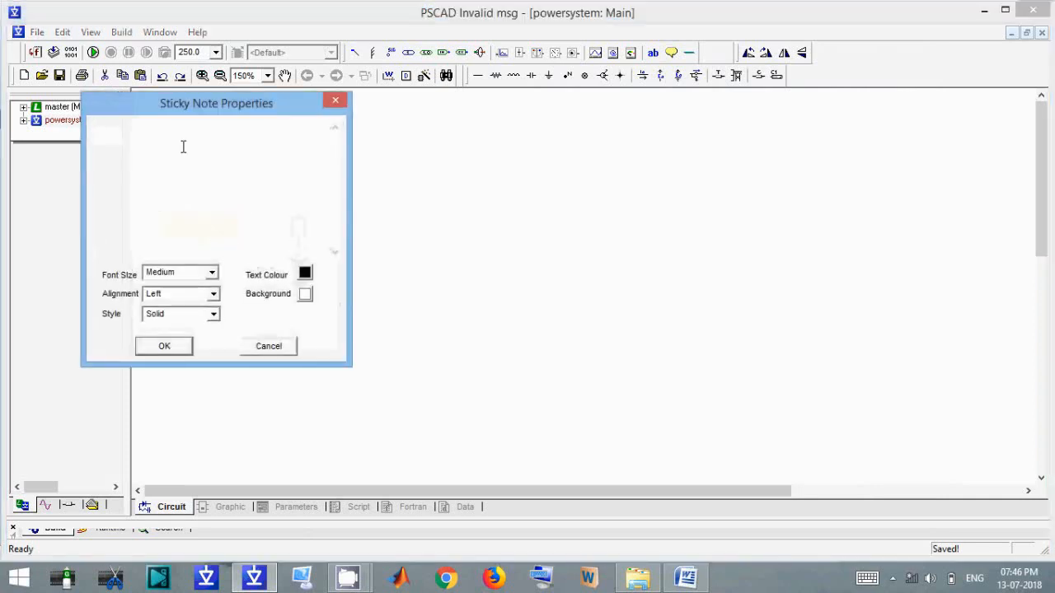
{"action": "type", "text": "230 kV, 50 Hz"}
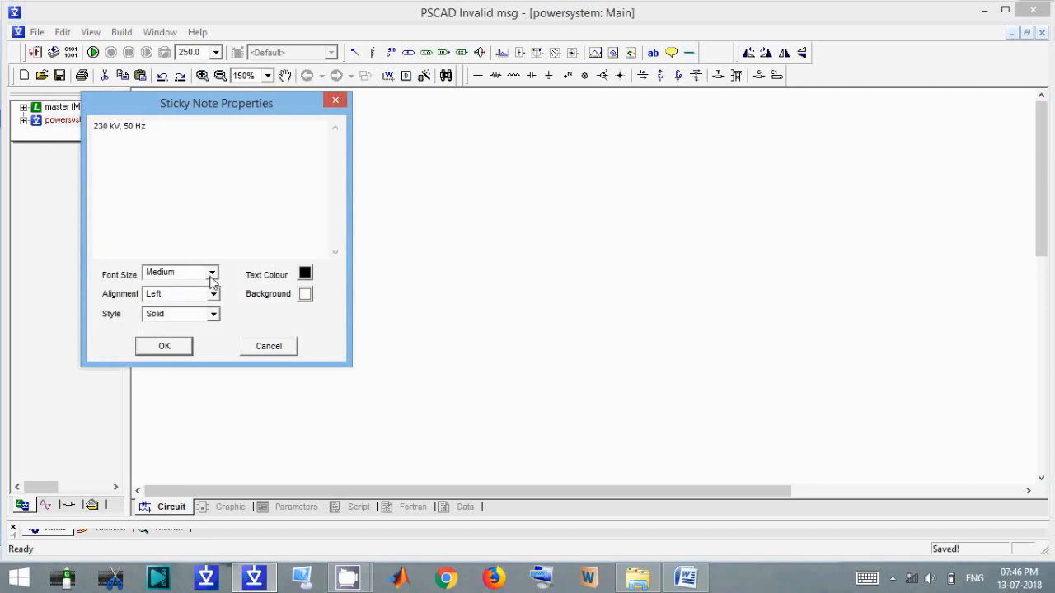
{"action": "left_click", "coordinate": [170, 351]}
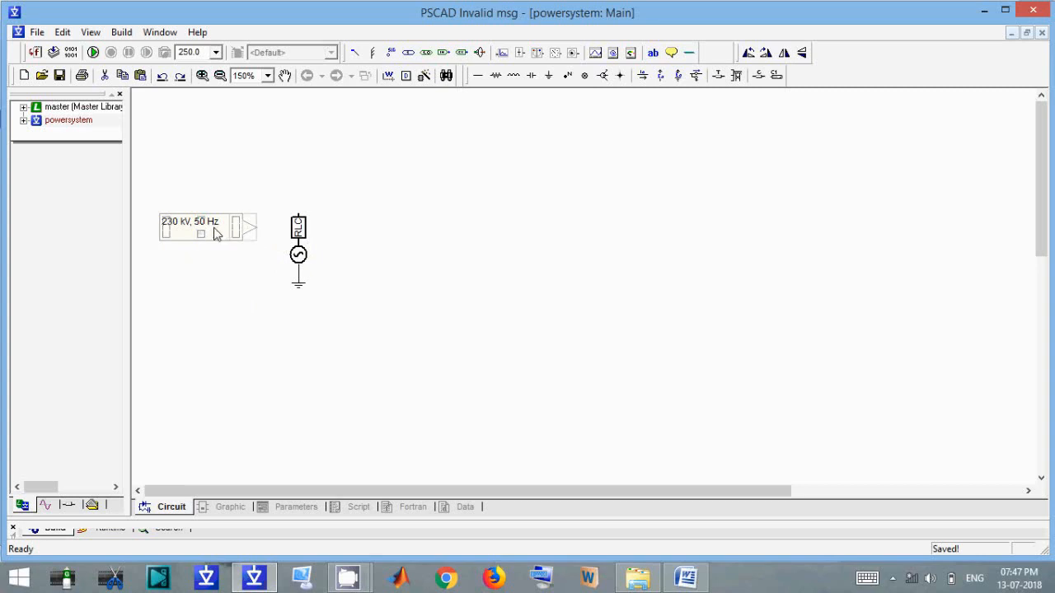
{"action": "left_click_drag", "start_coordinate": [215, 234], "coordinate": [241, 249]}
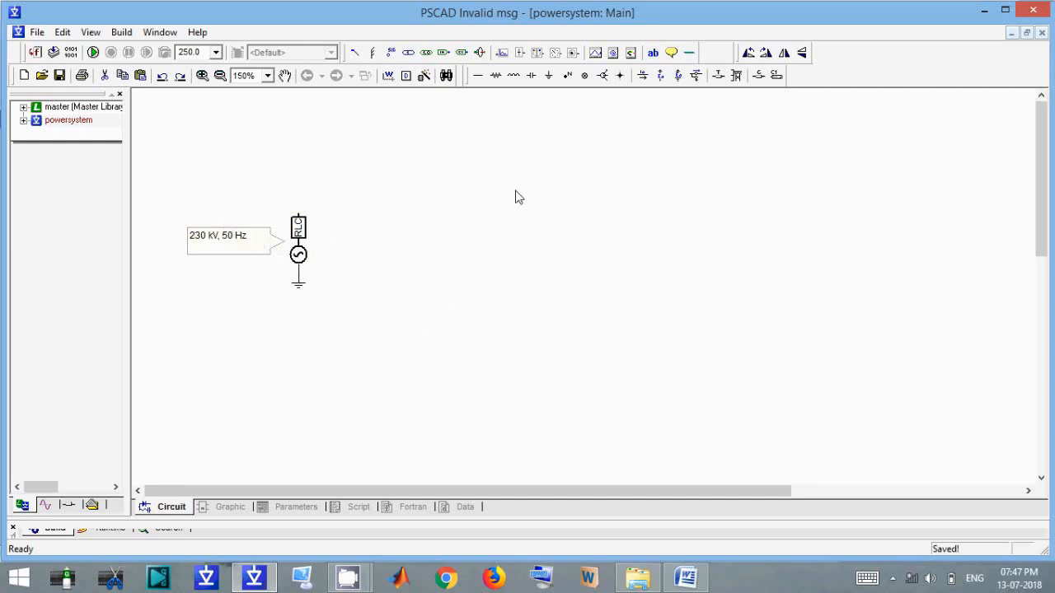
- Check the Word outline again, then return to PSCAD and place a 10 ohm resistor above and right of the source
{"action": "left_click", "coordinate": [684, 577]}
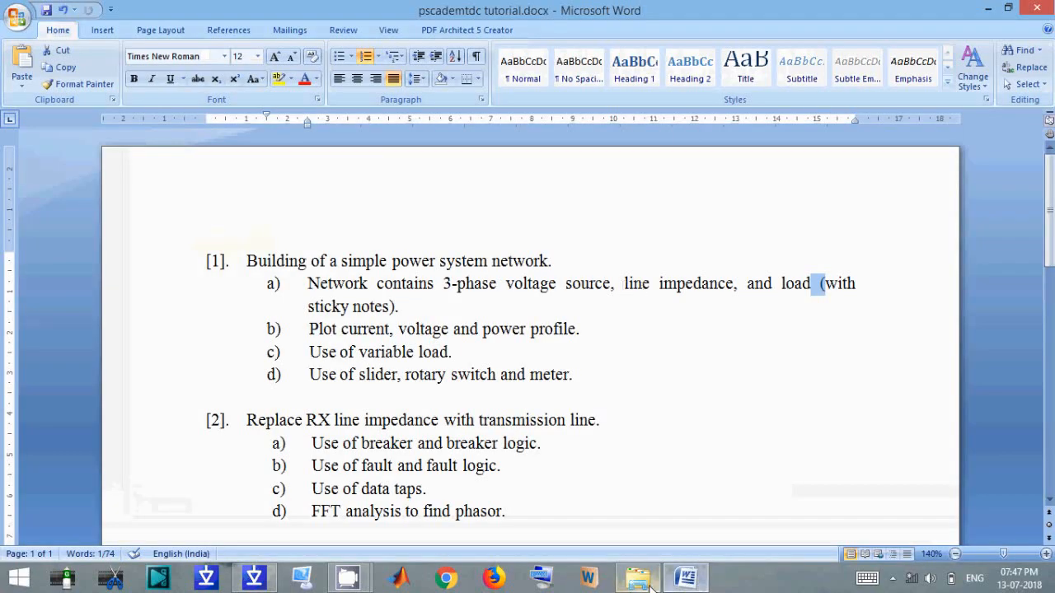
{"action": "left_click", "coordinate": [672, 575]}
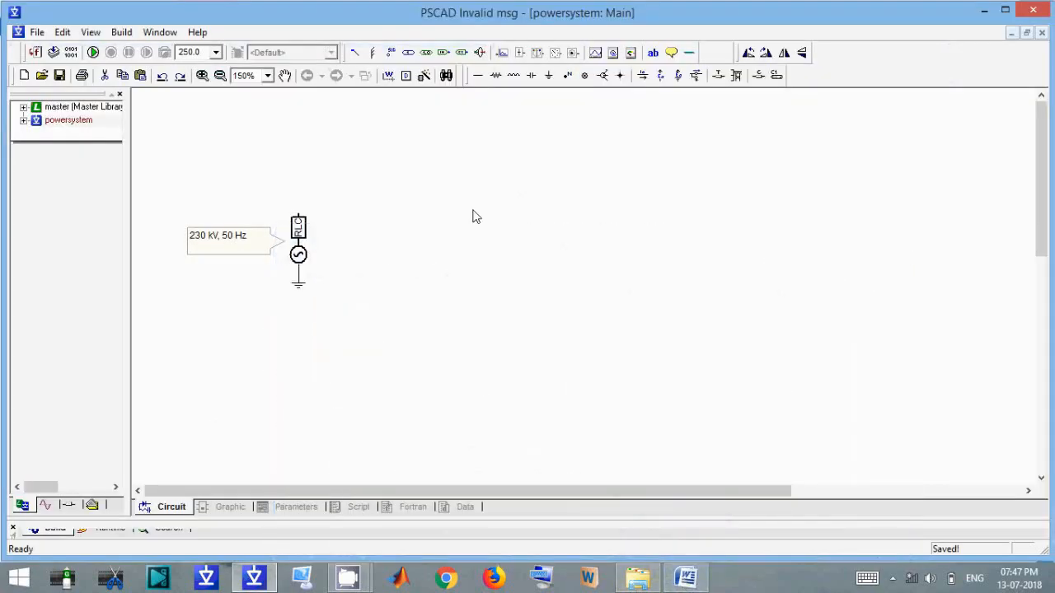
{"action": "left_click", "coordinate": [493, 75]}
{"action": "left_click", "coordinate": [457, 181]}
{"action": "double_click", "coordinate": [442, 186]}
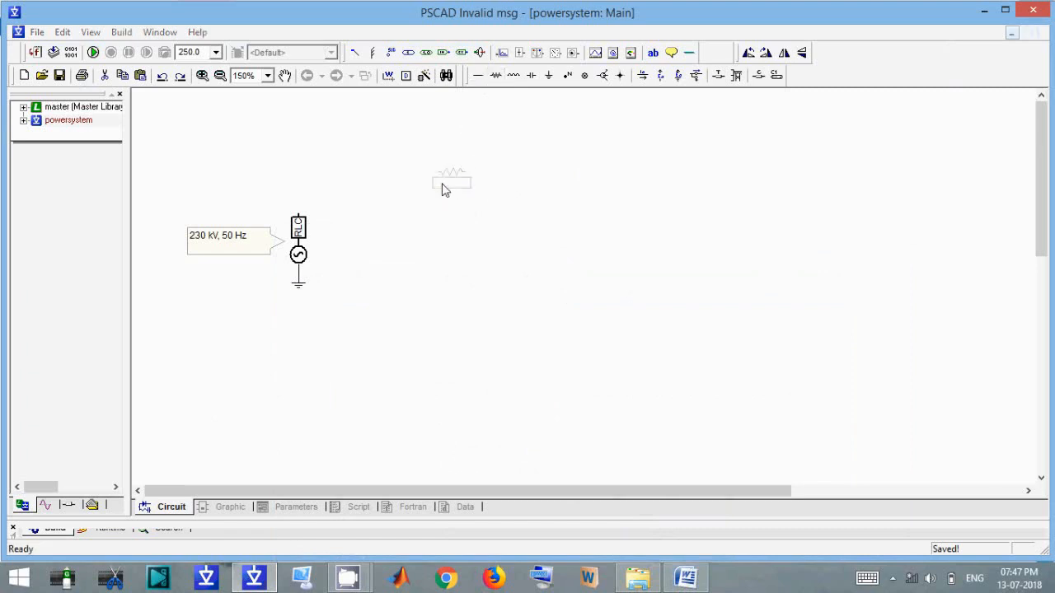
{"action": "left_click", "coordinate": [487, 185]}
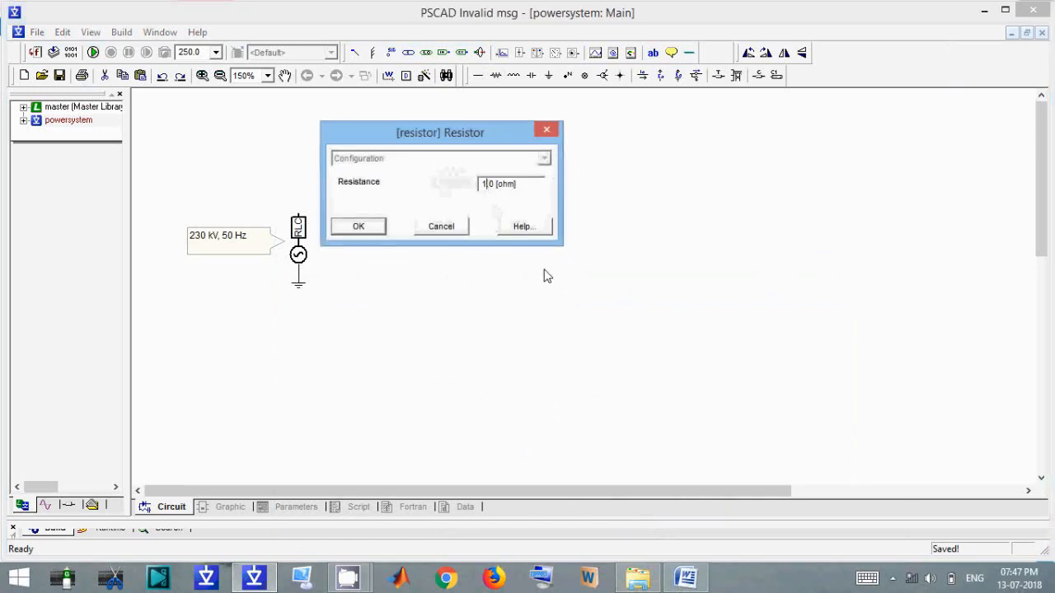
{"action": "type", "text": "0"}
{"action": "key", "text": "Return"}
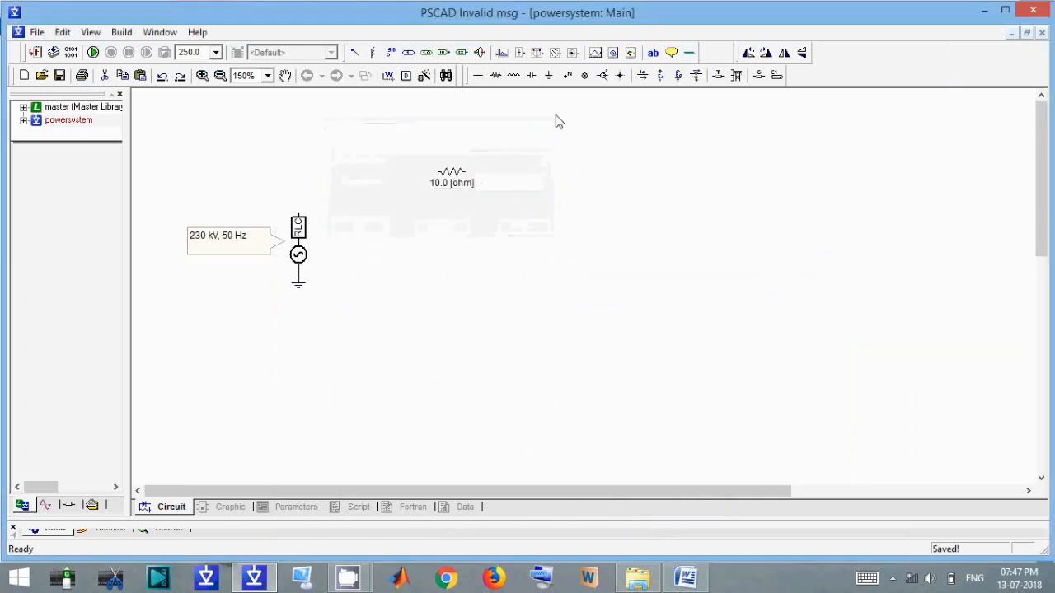
- Place an inductor just right of the resistor, and look over the passive elements in the master library
{"action": "left_click", "coordinate": [512, 75]}
{"action": "left_click", "coordinate": [528, 199]}
{"action": "double_click", "coordinate": [59, 108]}
{"action": "double_click", "coordinate": [328, 326]}
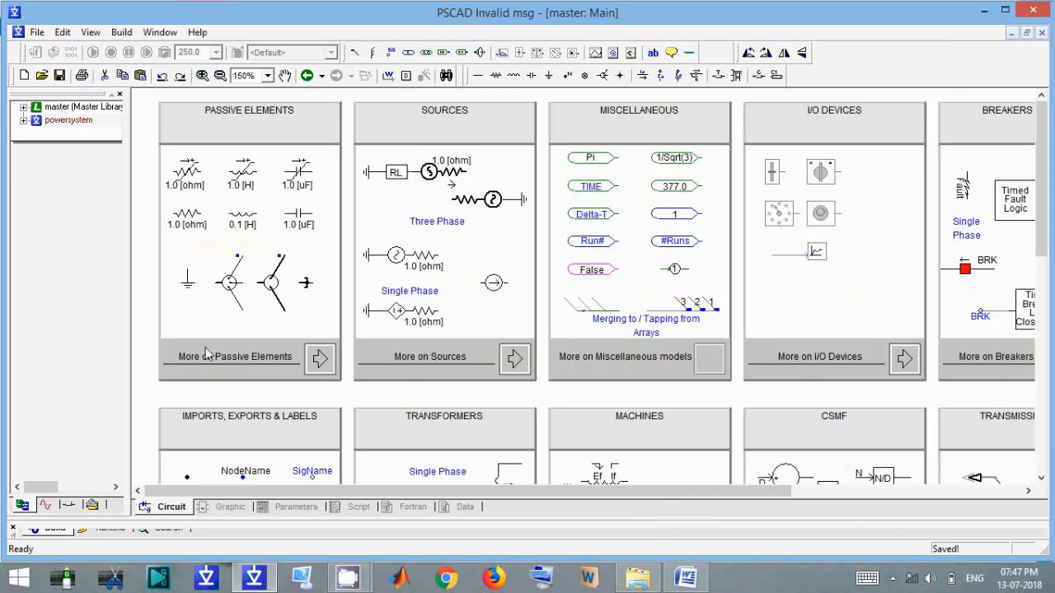
{"action": "left_click", "coordinate": [244, 355]}
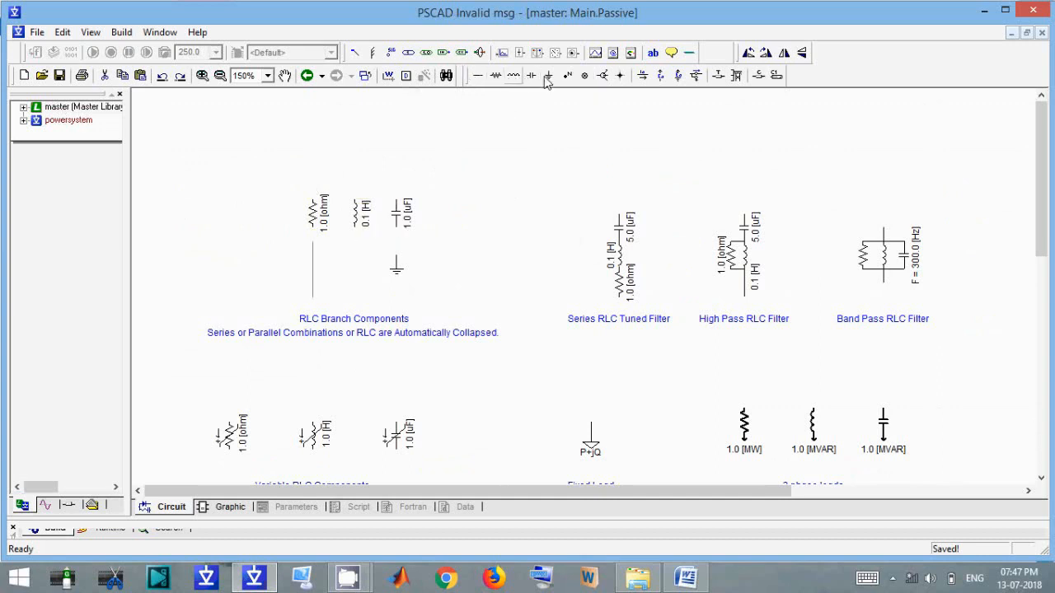
{"action": "double_click", "coordinate": [72, 122]}
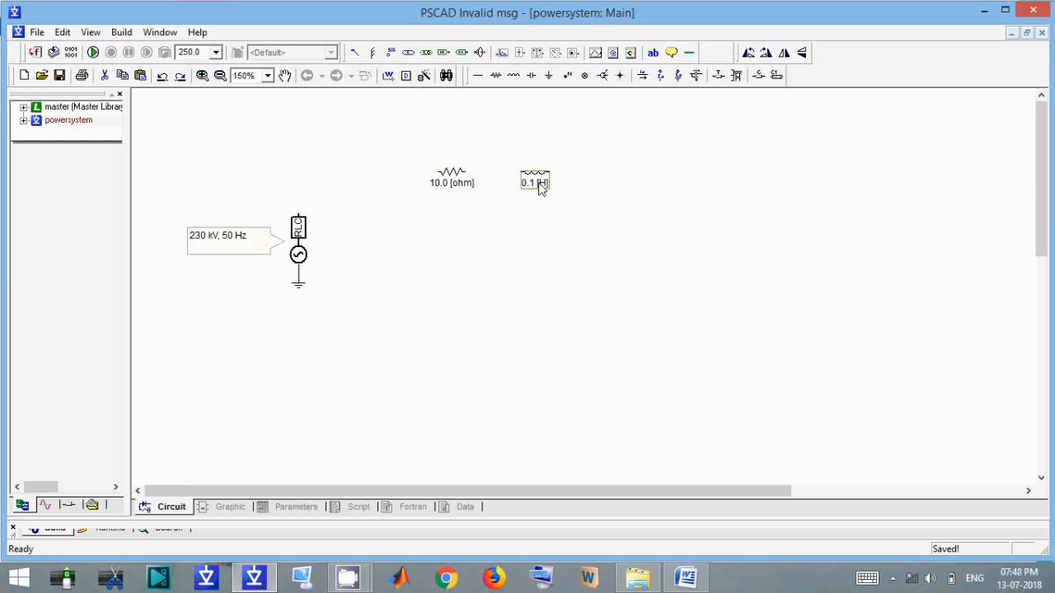
{"action": "left_click_drag", "start_coordinate": [540, 187], "coordinate": [511, 188]}
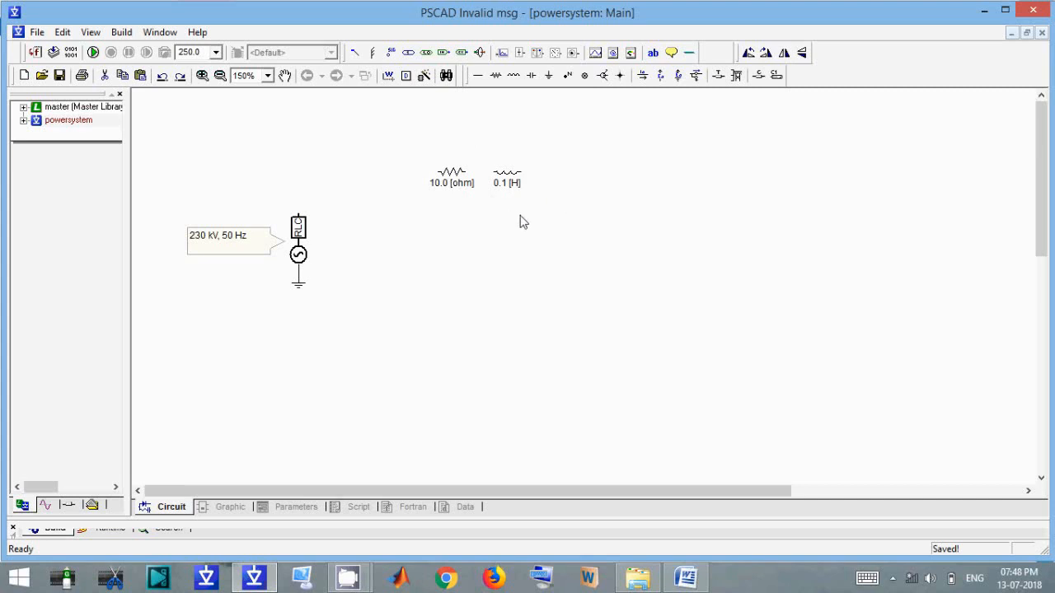
- Switch to the Word tutorial document and write "X = wL, w=2*pi*f" below the FFT analysis item
{"action": "left_click", "coordinate": [516, 187]}
{"action": "mouse_move", "coordinate": [691, 577]}
{"action": "left_click", "coordinate": [585, 399]}
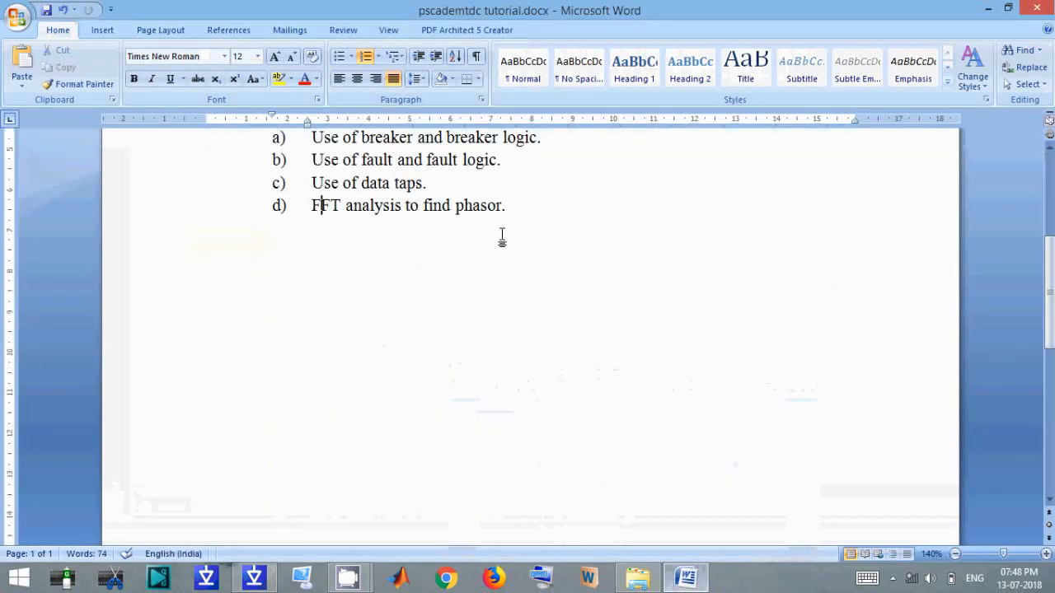
{"action": "left_click", "coordinate": [517, 206]}
{"action": "key", "text": "Return"}
{"action": "key", "text": "Return"}
{"action": "key", "text": "Return"}
{"action": "key", "text": "Return"}
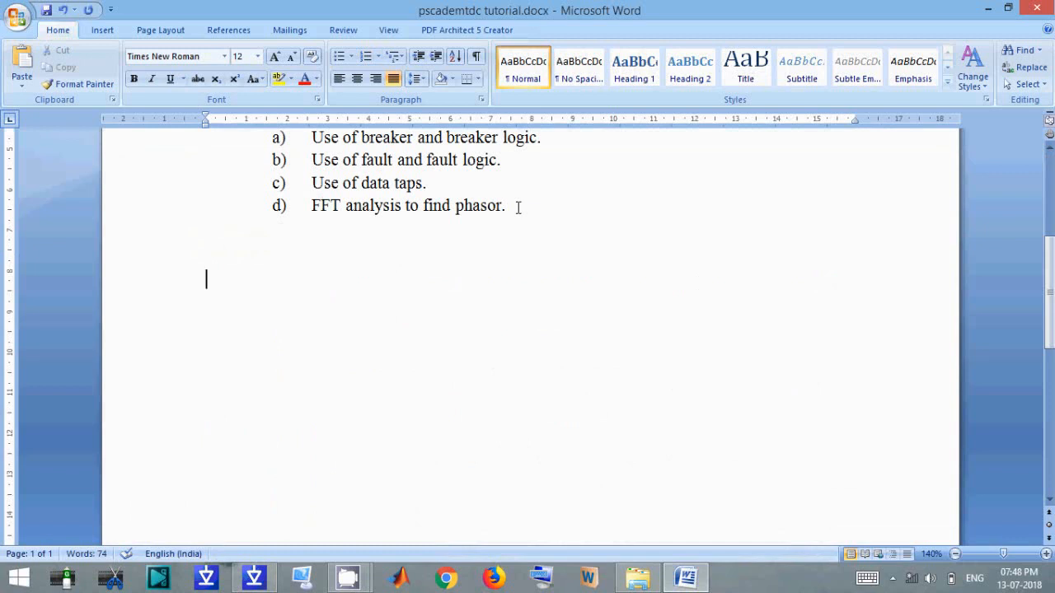
{"action": "type", "text": "X = wL, "}
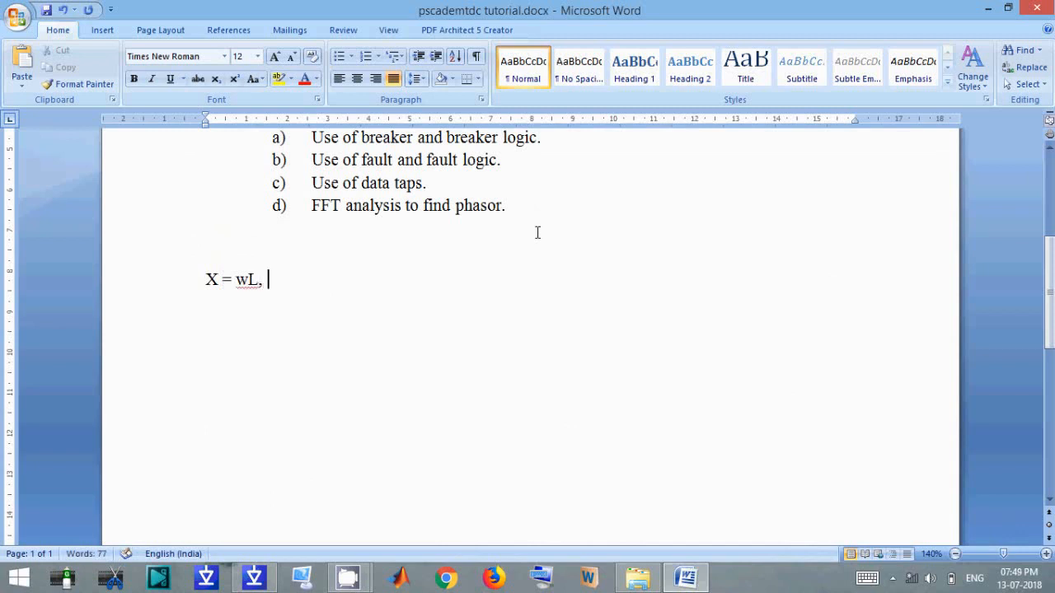
{"action": "type", "text": "w=2*pi*f"}
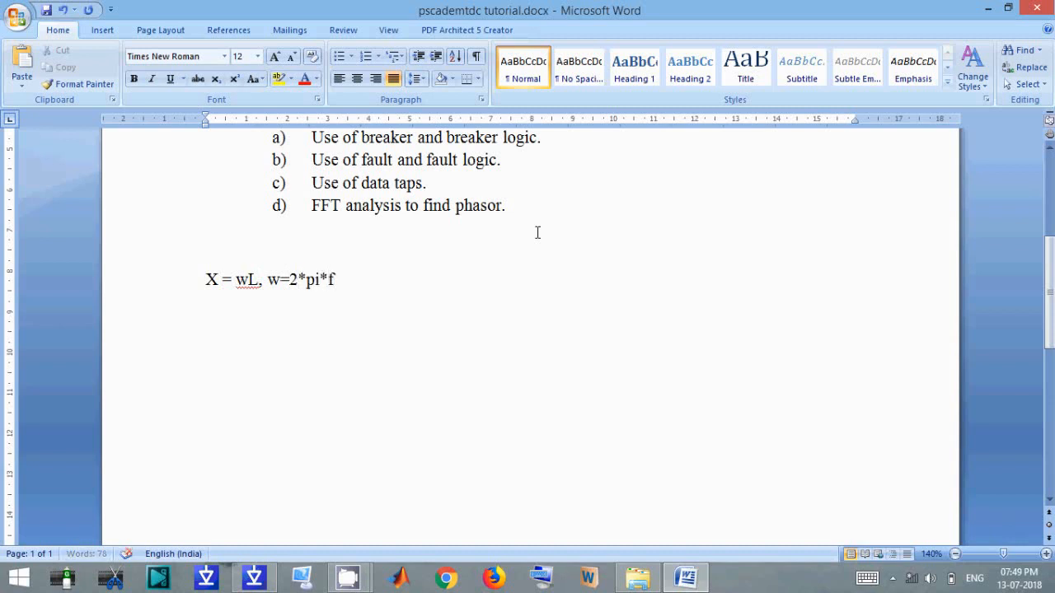
- Extend the reactance formula line with ",f =50 Hz"
{"action": "type", "text": " f"}
{"action": "type", "text": "f =505"}
{"action": "key", "text": "BackSpace"}
{"action": "type", "text": "Hz"}
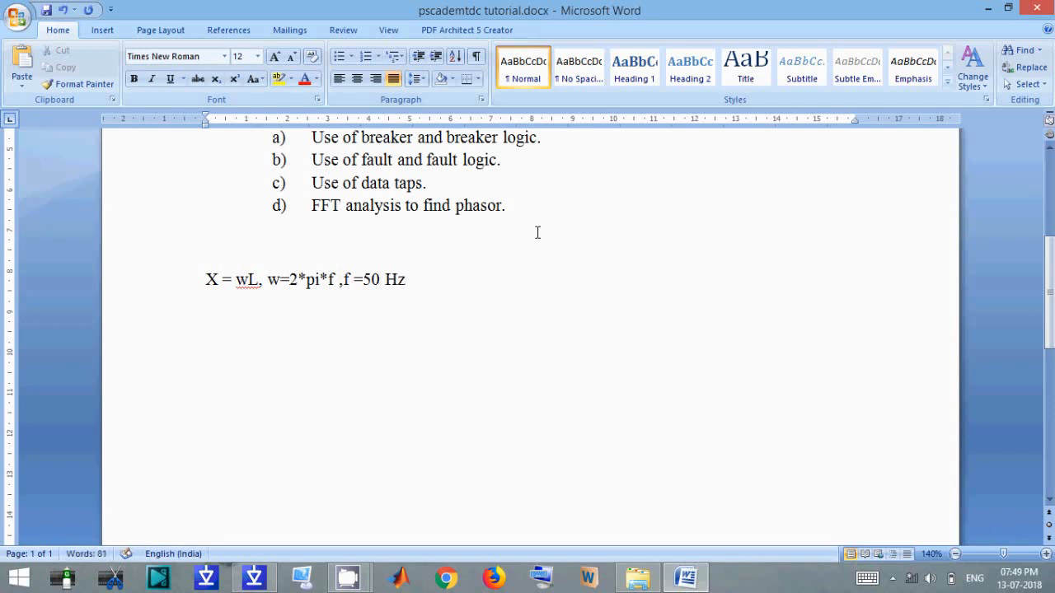
- Write "L= X/w=100/100*pi" on a new line, leaving a blank line below the reactance formula
{"action": "key", "text": "Return"}
{"action": "key", "text": "Return"}
{"action": "type", "text": "L= X/w"}
{"action": "key", "text": "Return"}
{"action": "type", "text": "="}
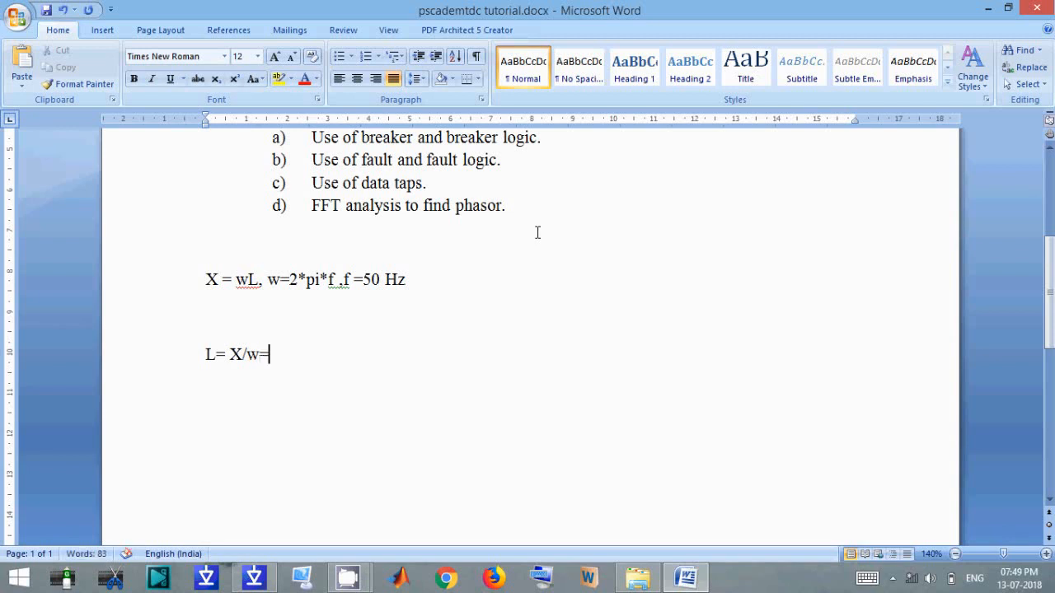
{"action": "type", "text": "100/"}
{"action": "type", "text": "100"}
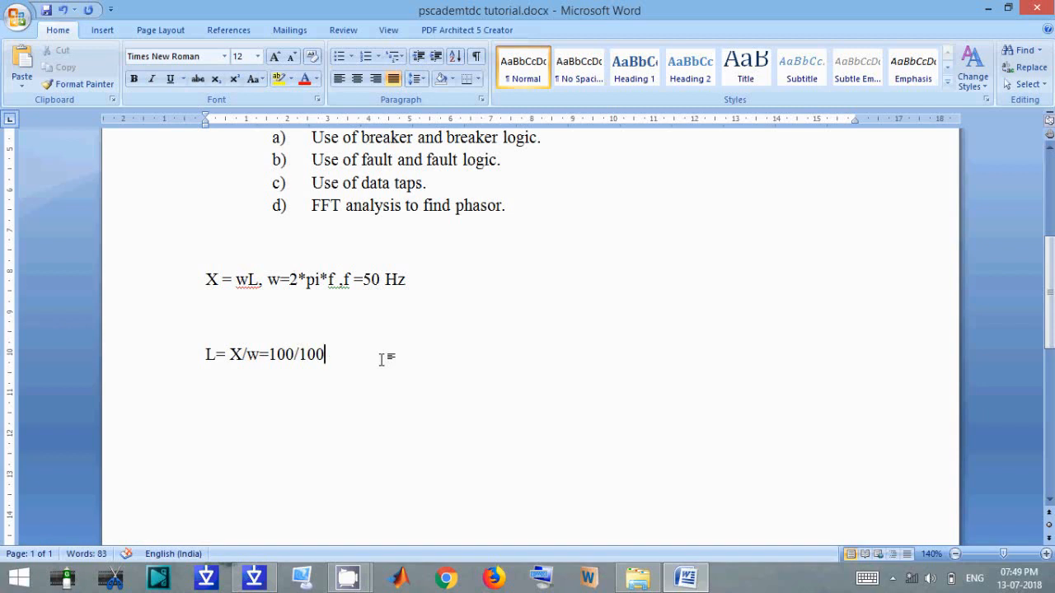
{"action": "type", "text": "*pi"}
- Open the Calculator, compute 1 divided by pi, and close it again
{"action": "key", "text": "super+r"}
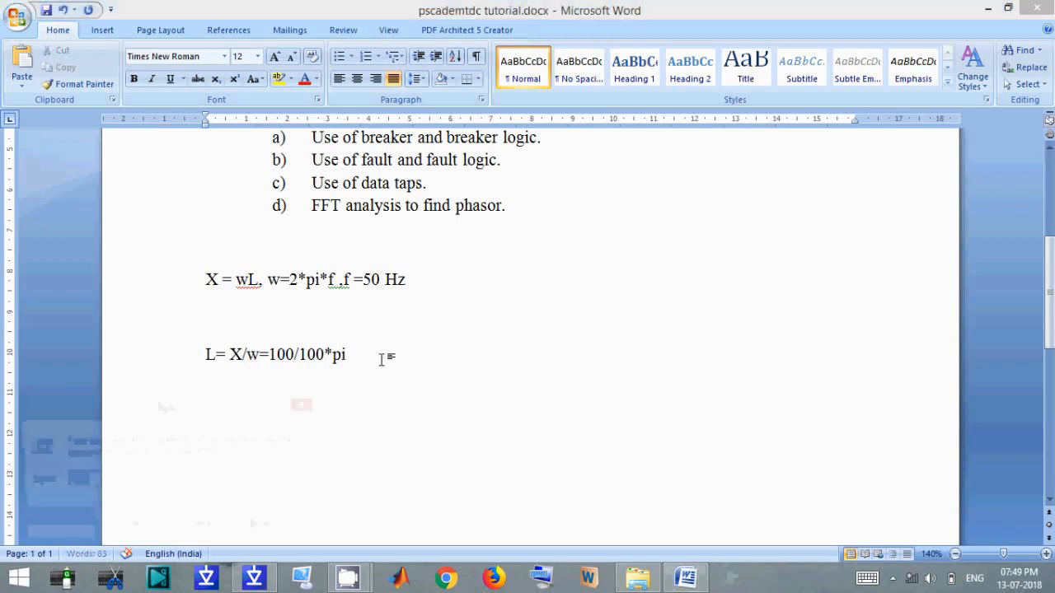
{"action": "key", "text": "Return"}
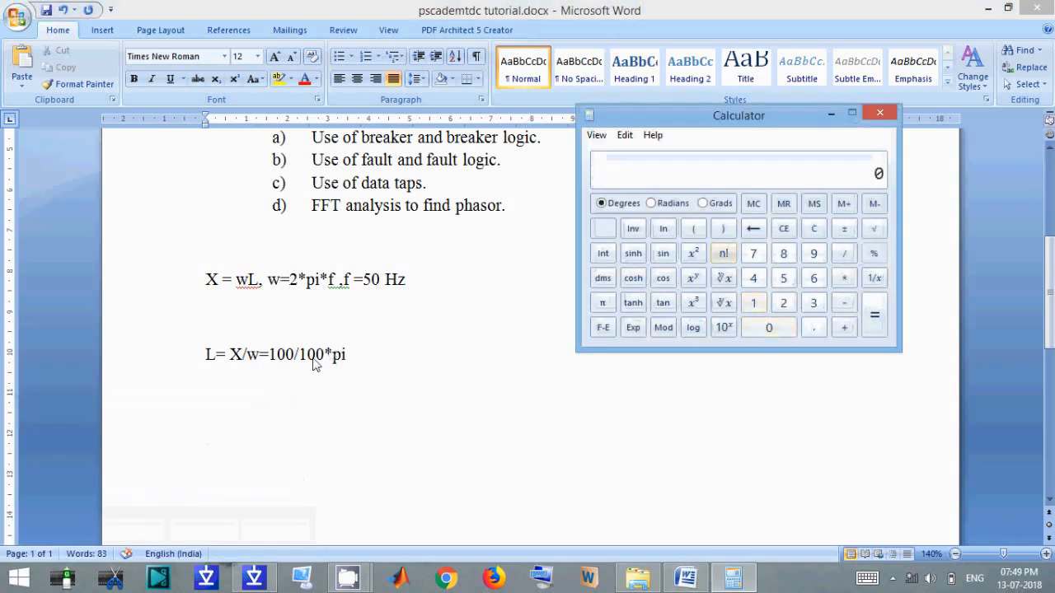
{"action": "left_click", "coordinate": [753, 303]}
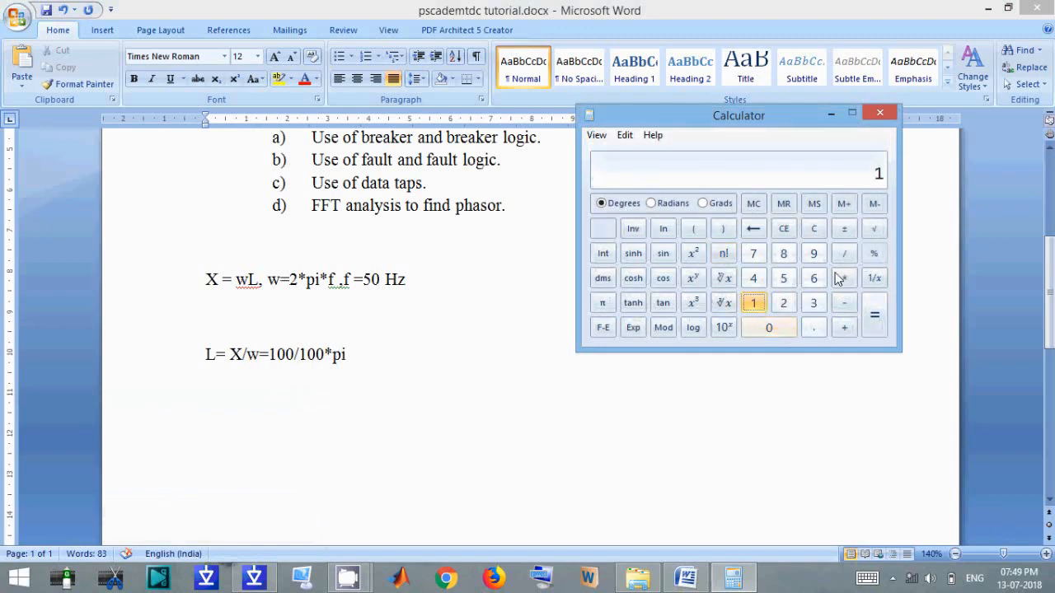
{"action": "left_click", "coordinate": [843, 254]}
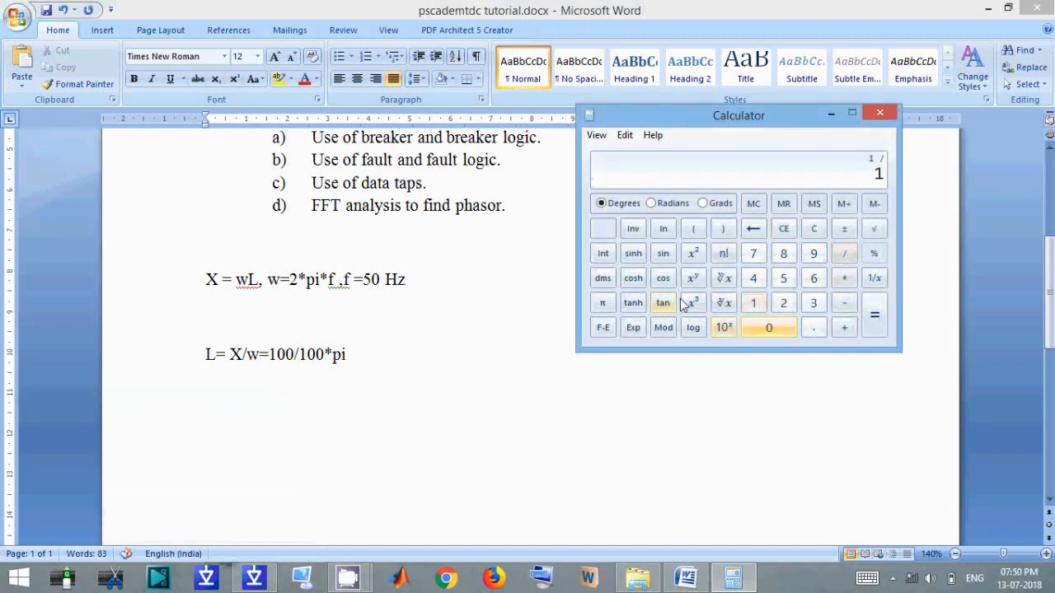
{"action": "left_click", "coordinate": [602, 303]}
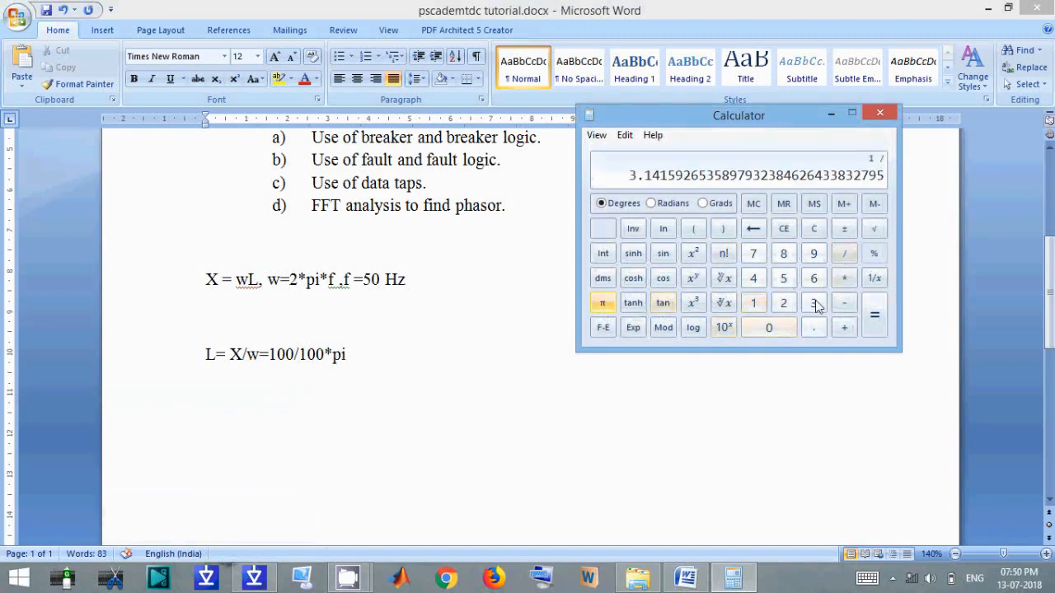
{"action": "left_click", "coordinate": [874, 323]}
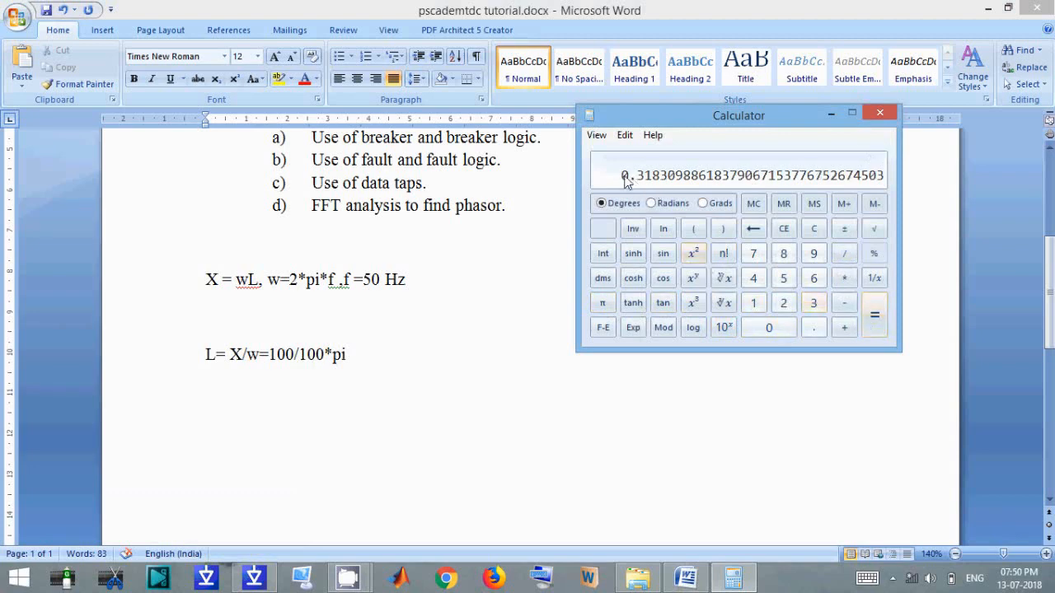
{"action": "left_click", "coordinate": [880, 112]}
- Complete the inductance line in the Word document with "=0.32 H" and highlight the computed value
{"action": "type", "text": "=0.32"}
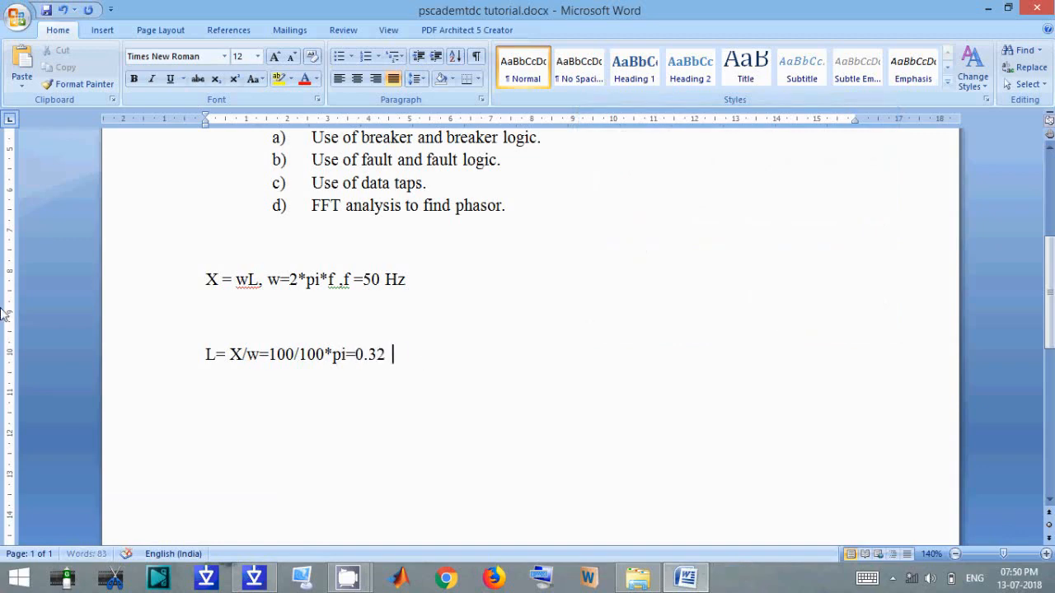
{"action": "type", "text": " H"}
{"action": "left_click_drag", "start_coordinate": [385, 355], "coordinate": [362, 355]}
{"action": "left_click", "coordinate": [697, 501]}
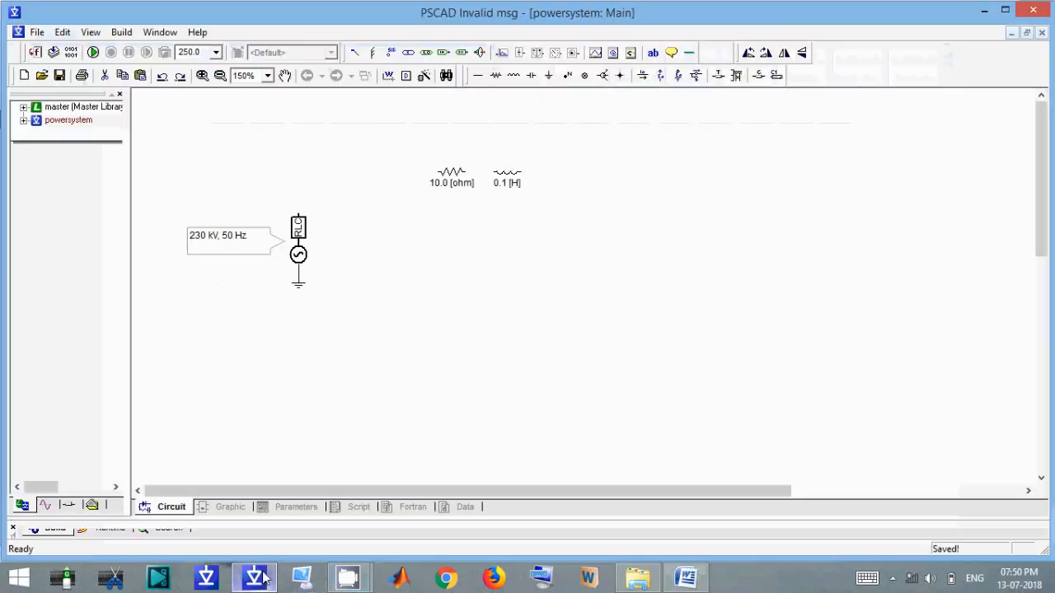
- Switch to PSCAD, set the inductor's inductance to 0.32 H, and shift it slightly left together with the line resistor
{"action": "left_click", "coordinate": [254, 577]}
{"action": "double_click", "coordinate": [507, 175]}
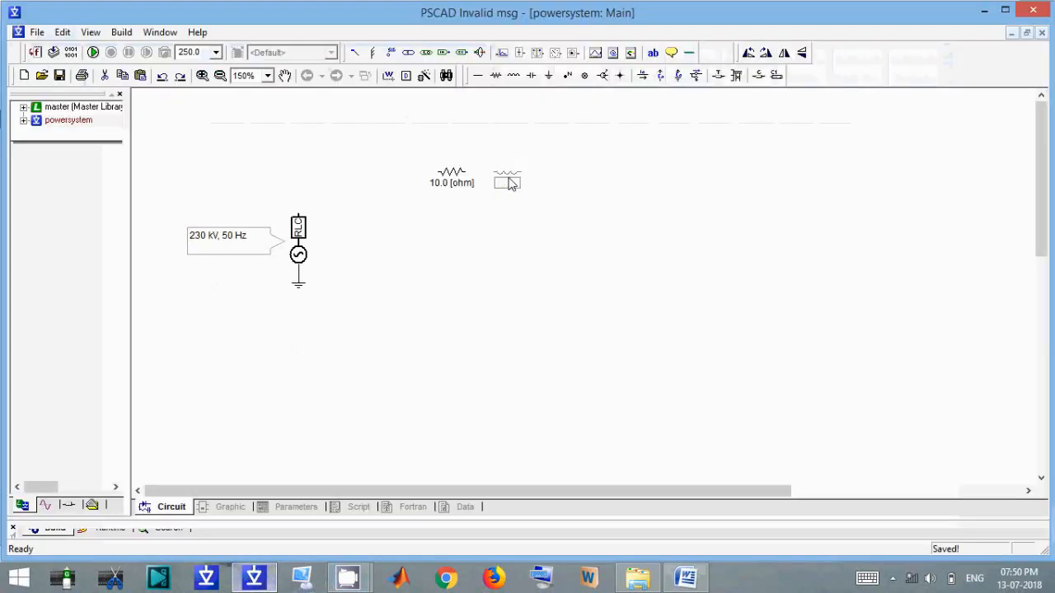
{"action": "left_click", "coordinate": [562, 180]}
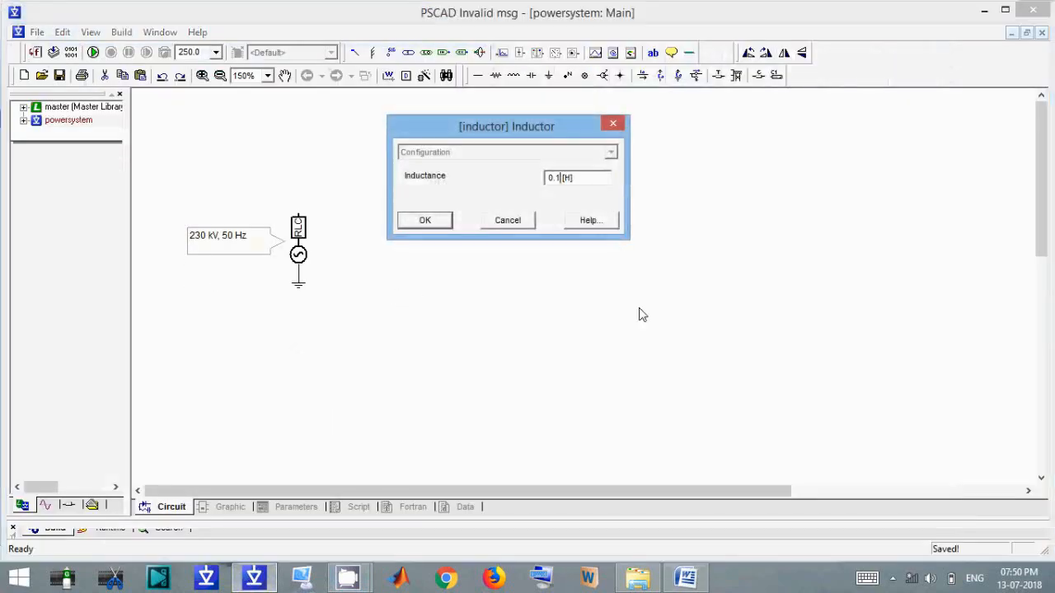
{"action": "key", "text": "BackSpace"}
{"action": "type", "text": "32"}
{"action": "key", "text": "Return"}
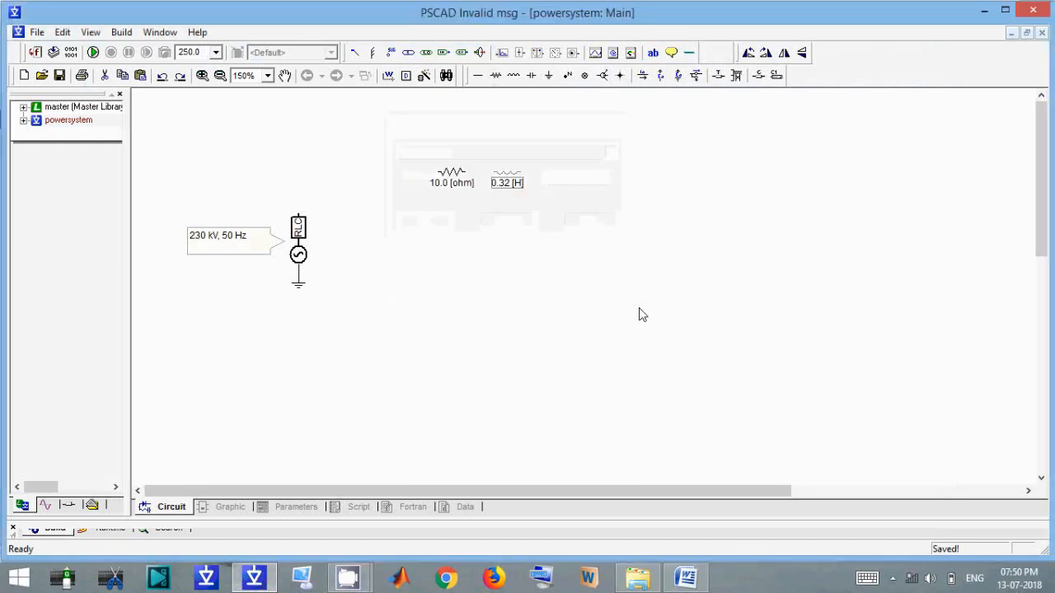
{"action": "left_click_drag", "start_coordinate": [397, 127], "coordinate": [574, 228]}
{"action": "left_click_drag", "start_coordinate": [464, 191], "coordinate": [422, 181]}
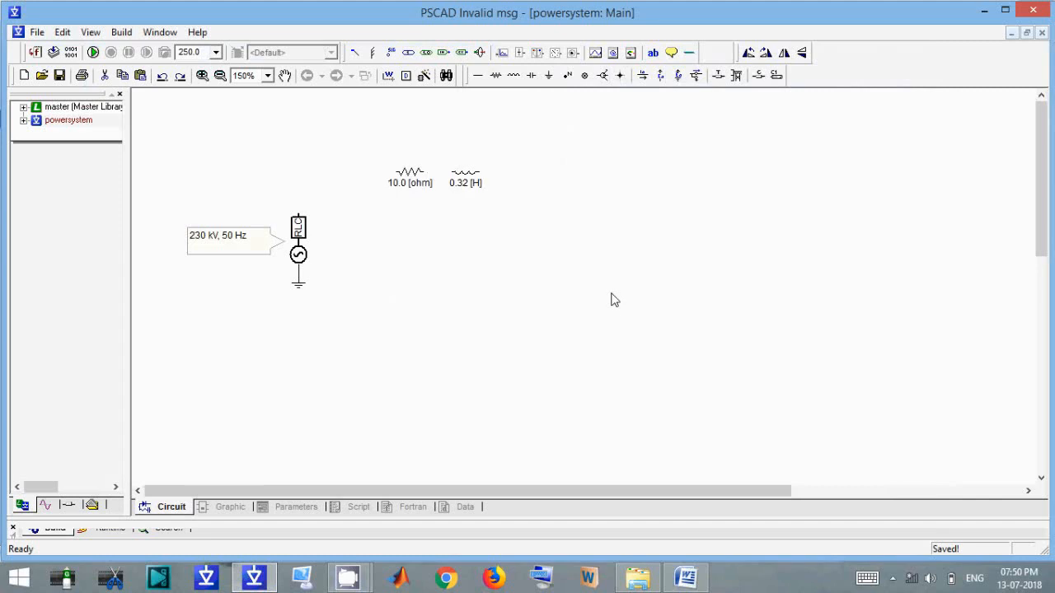
- Place another resistor to the right of and slightly below the inductor, with its resistance set to 10.0 ohm
{"action": "left_click", "coordinate": [496, 75]}
{"action": "double_click", "coordinate": [615, 203]}
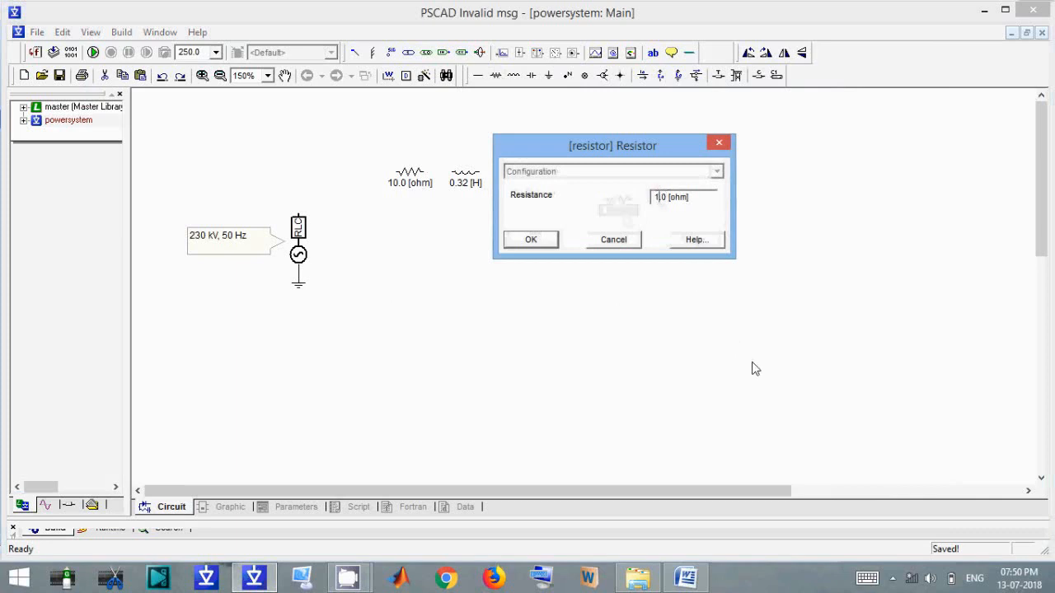
{"action": "type", "text": "0"}
{"action": "key", "text": "Return"}
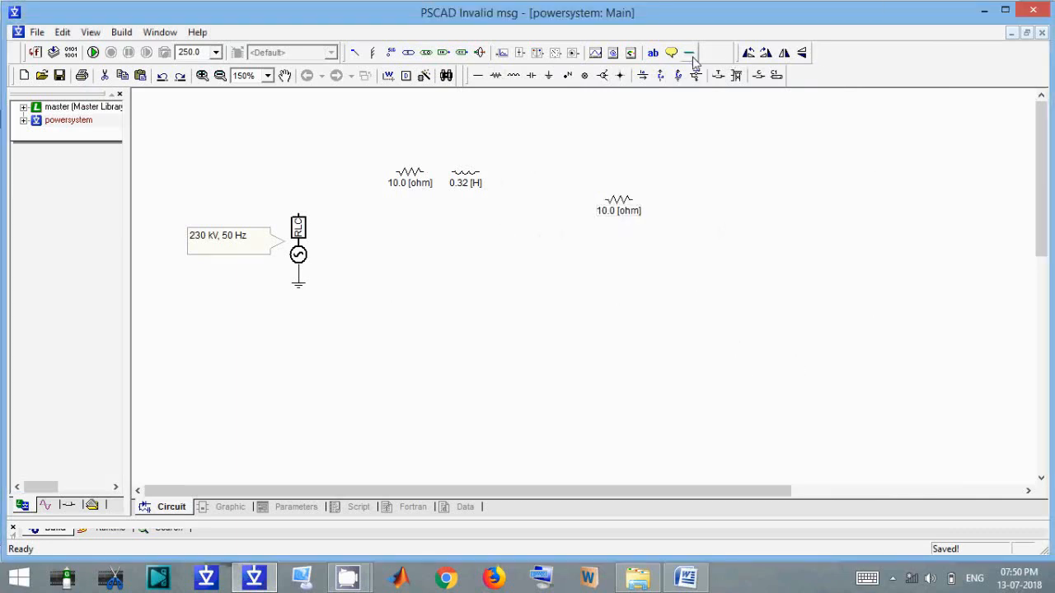
- Add a sticky note reading "Line impedance" above the line resistor and inductor, with its arrow pointing down at them
{"action": "left_click", "coordinate": [672, 53]}
{"action": "left_click", "coordinate": [437, 137]}
{"action": "double_click", "coordinate": [435, 137]}
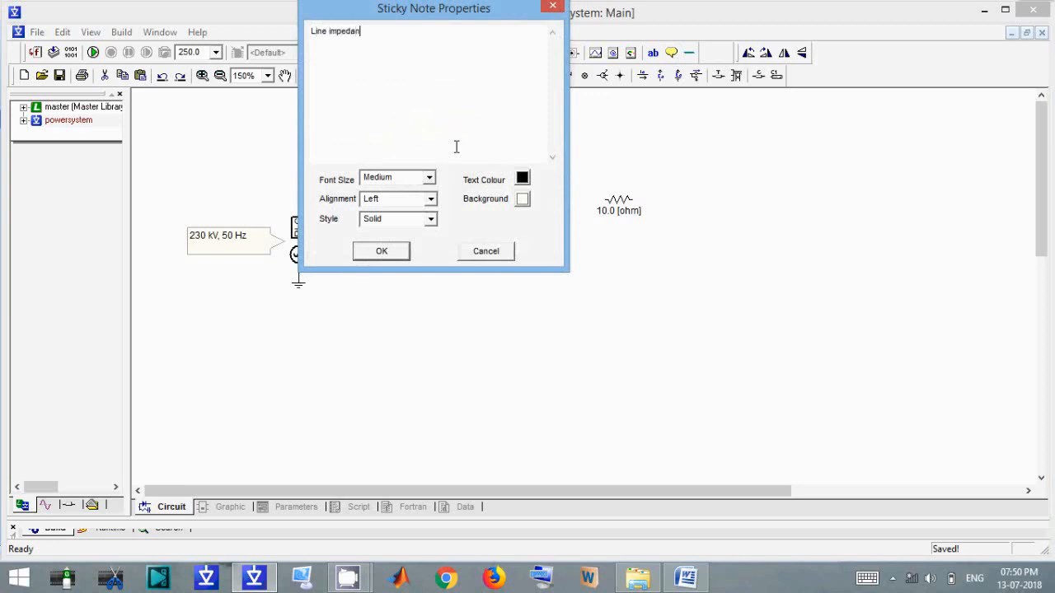
{"action": "left_click", "coordinate": [381, 252]}
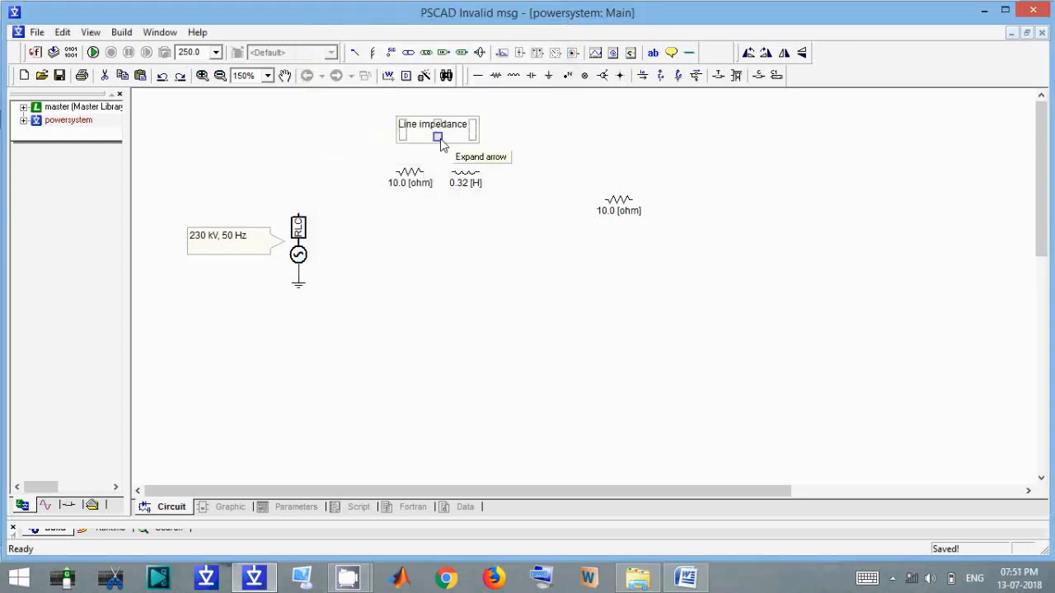
{"action": "left_click", "coordinate": [439, 139]}
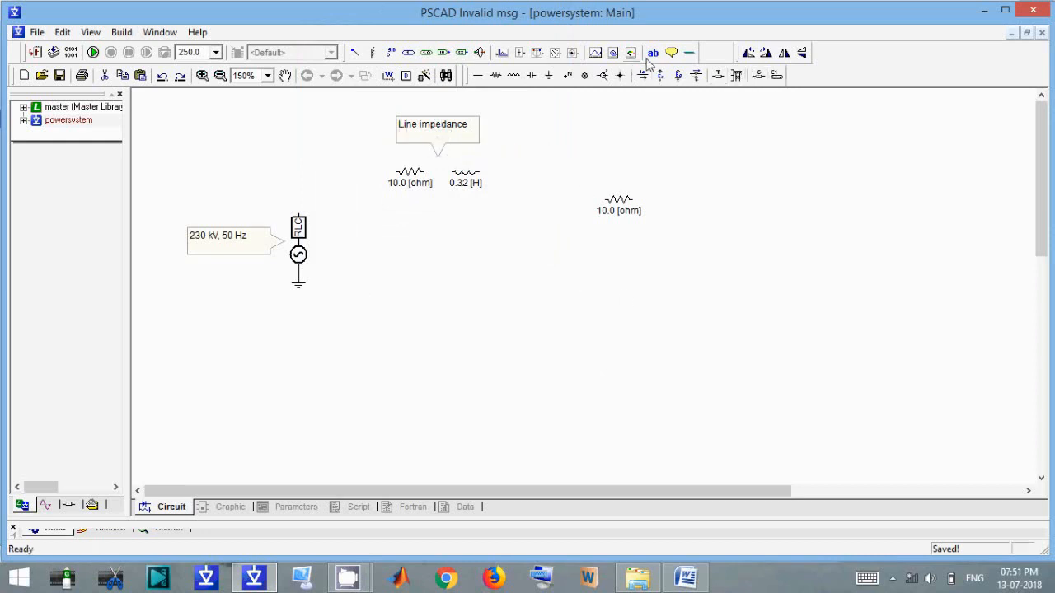
- Add a sticky note reading "Fixed load" with its arrow toward the load resistor, and place a sideways ground to the right of that resistor
{"action": "left_click", "coordinate": [670, 53]}
{"action": "left_click", "coordinate": [676, 160]}
{"action": "double_click", "coordinate": [671, 167]}
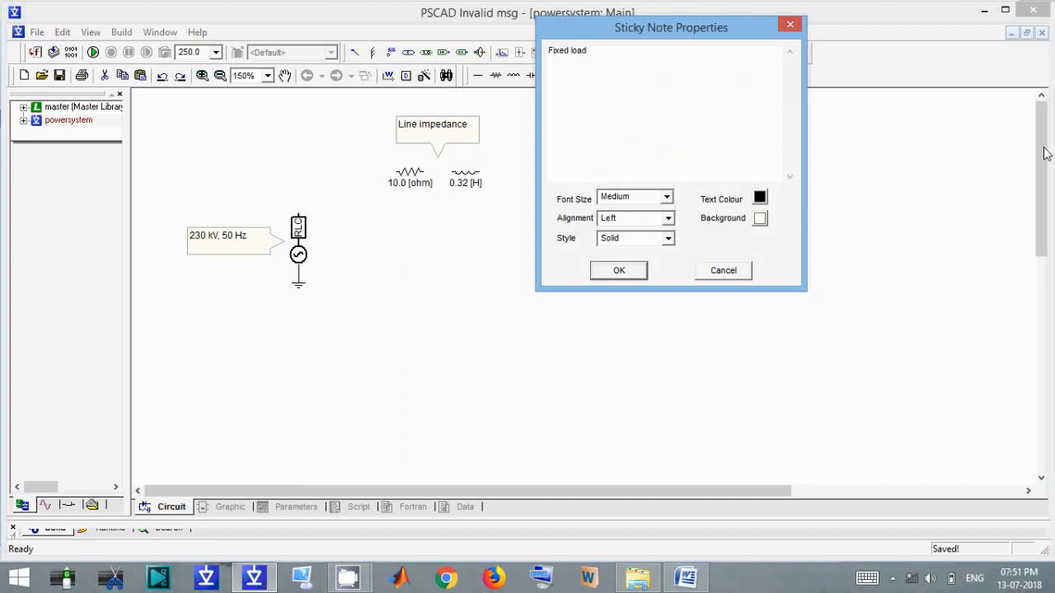
{"action": "left_click", "coordinate": [619, 271]}
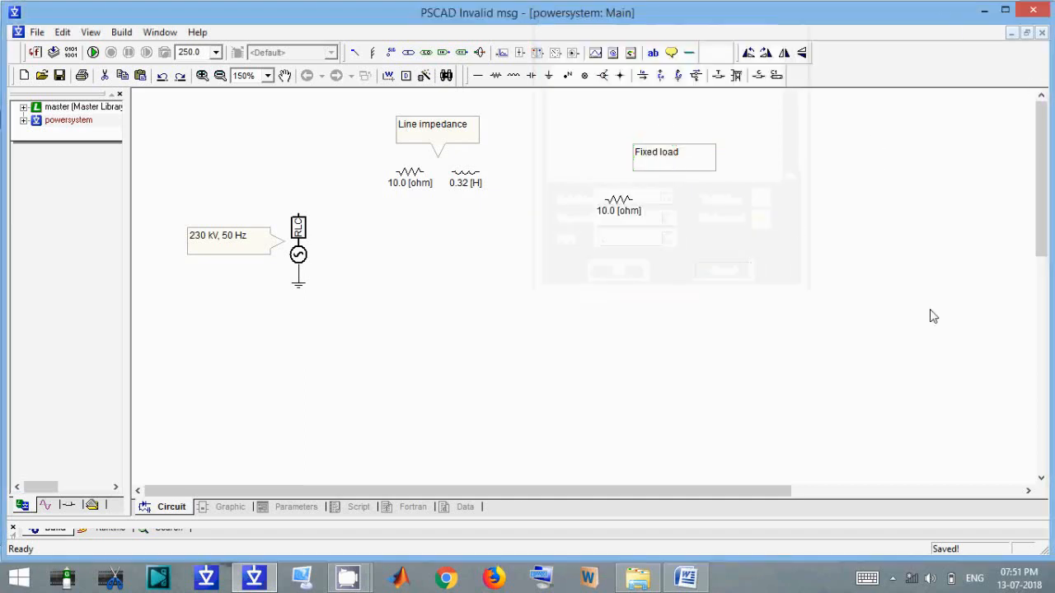
{"action": "left_click", "coordinate": [641, 164]}
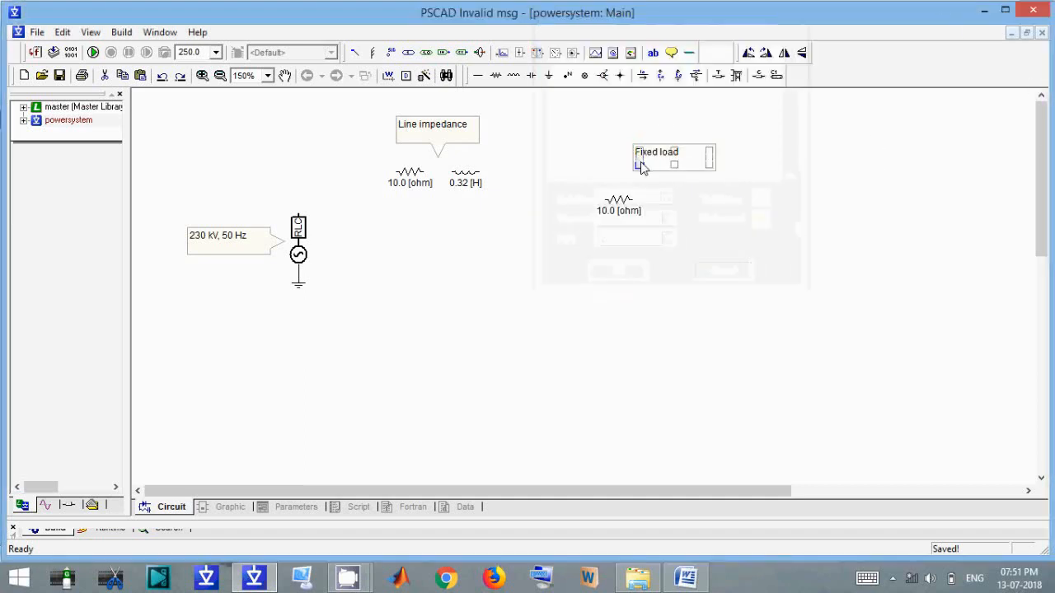
{"action": "left_click", "coordinate": [704, 159]}
{"action": "left_click_drag", "start_coordinate": [706, 164], "coordinate": [714, 162]}
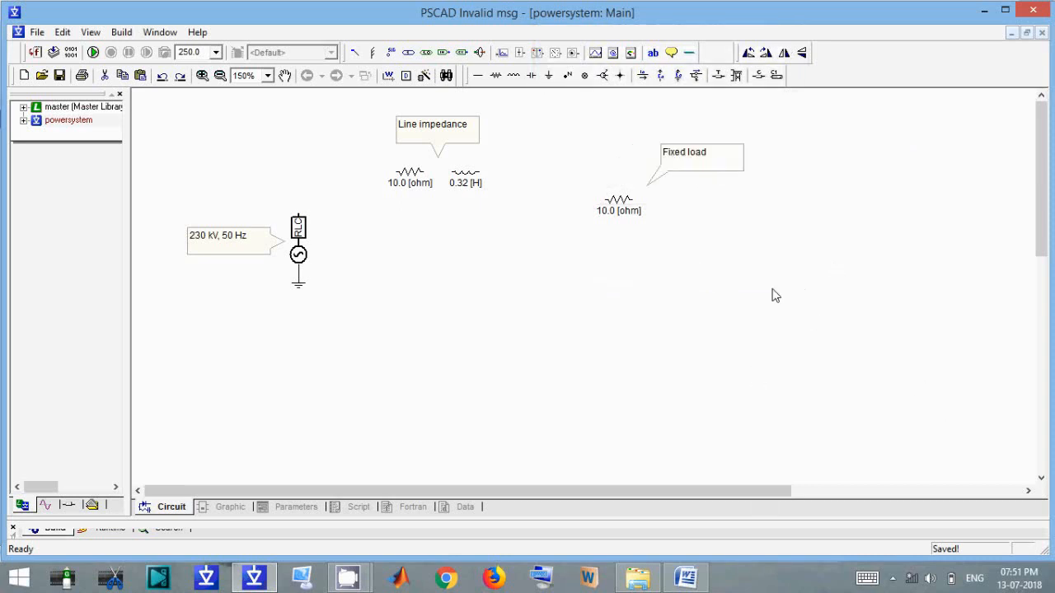
{"action": "left_click", "coordinate": [549, 76]}
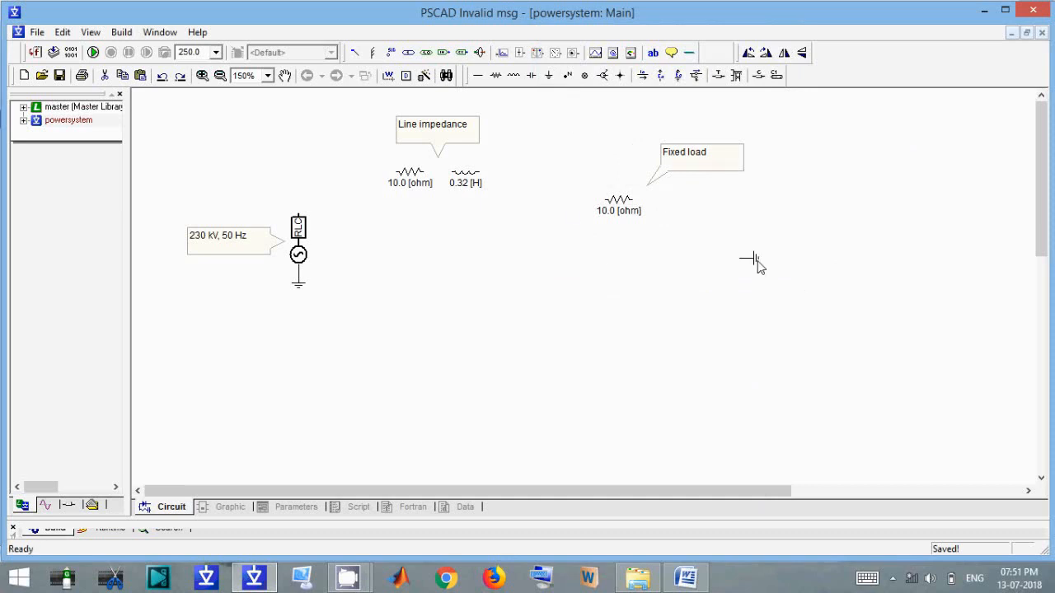
{"action": "left_click", "coordinate": [728, 213]}
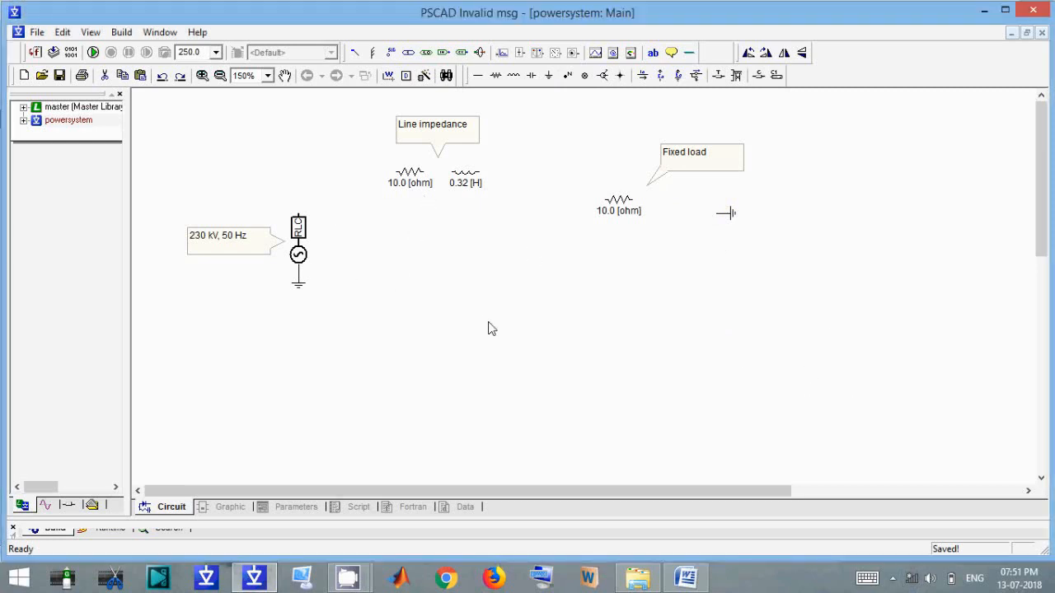
- Wire the source's upper terminal up and across to the line resistor's left end, undoing the stray downward wire segment
{"action": "left_click", "coordinate": [389, 76]}
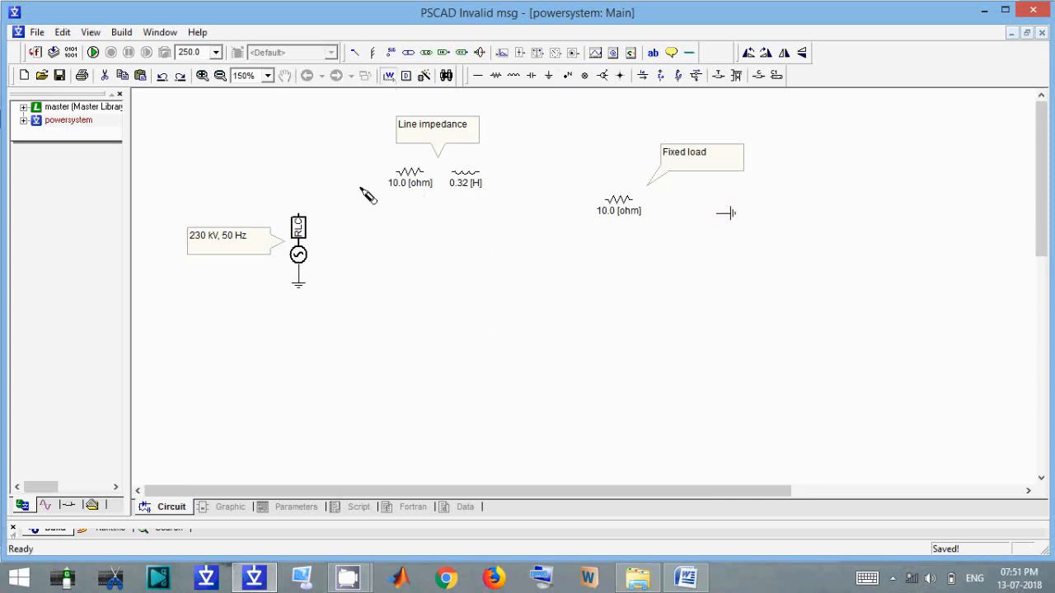
{"action": "left_click", "coordinate": [300, 212]}
{"action": "left_click", "coordinate": [299, 173]}
{"action": "right_click", "coordinate": [396, 172]}
{"action": "left_click", "coordinate": [396, 173]}
{"action": "right_click", "coordinate": [372, 255]}
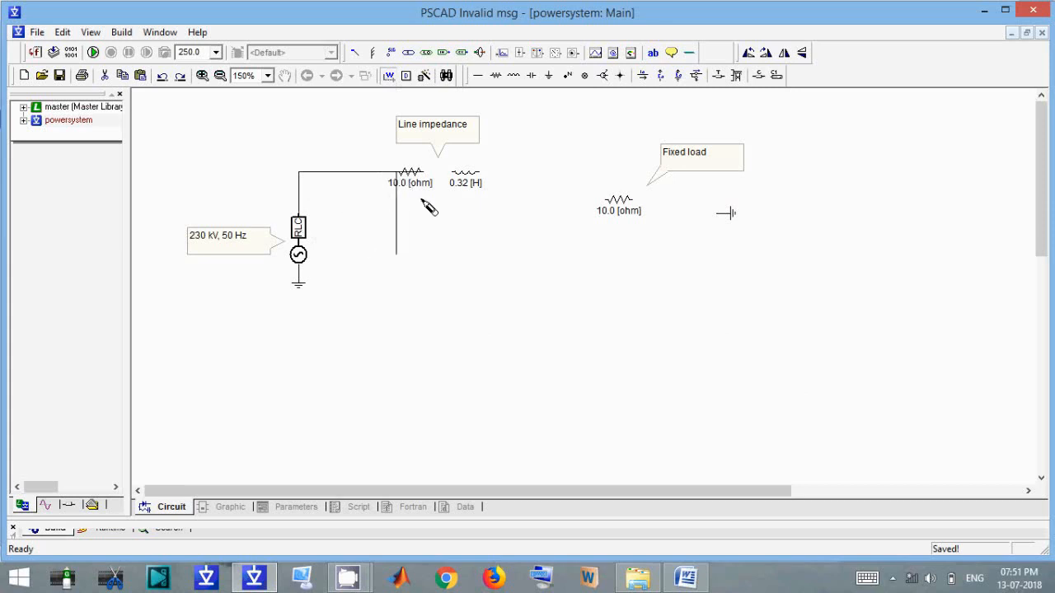
{"action": "key", "text": "ctrl+z"}
{"action": "right_click", "coordinate": [400, 173]}
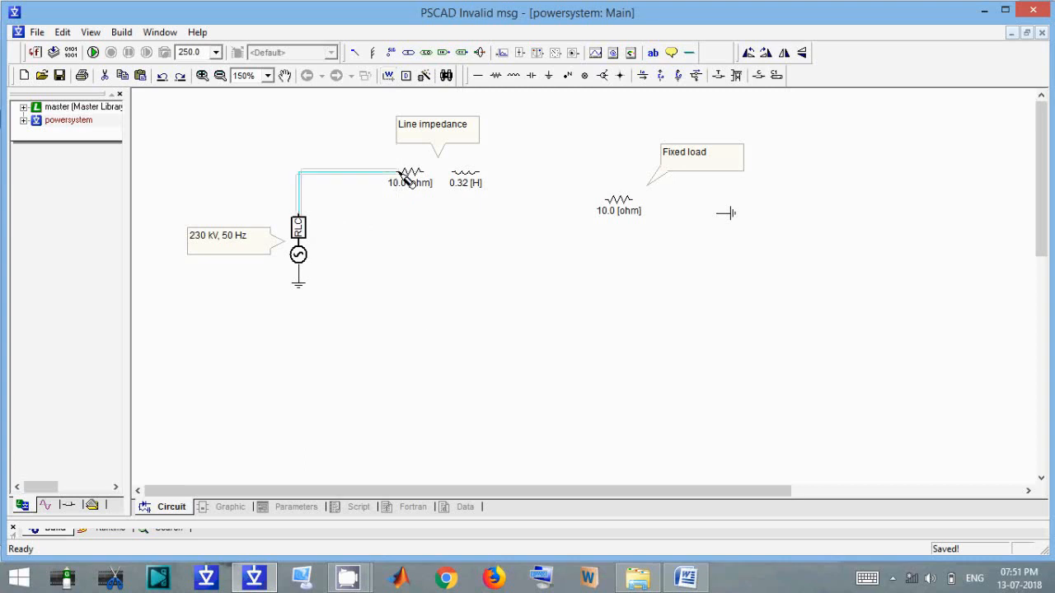
{"action": "left_click", "coordinate": [481, 438]}
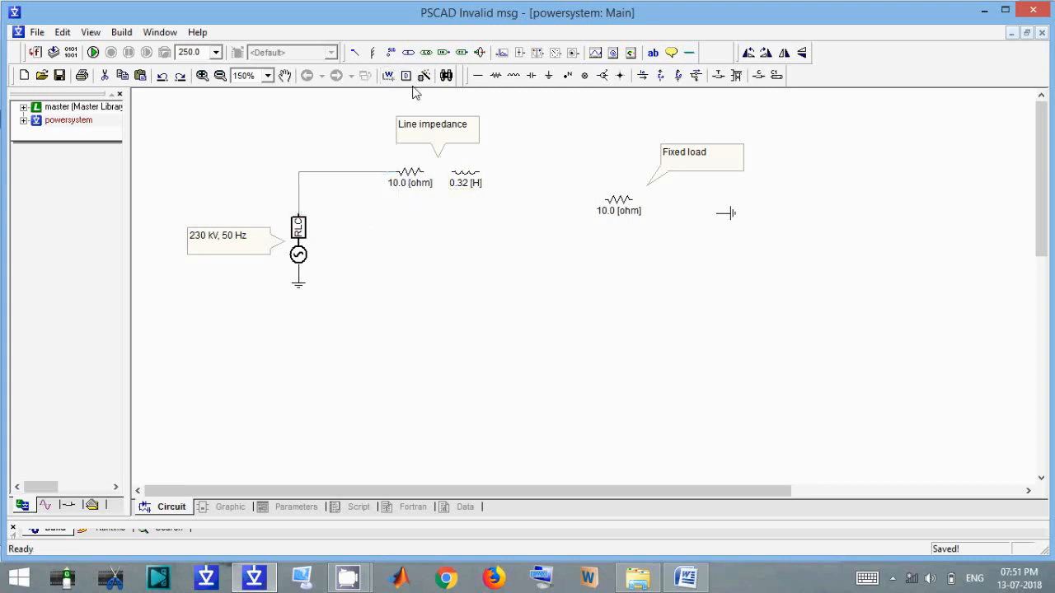
- Wire the line resistor to the inductor, and the inductor's right end across and down to the load resistor's left end
{"action": "left_click", "coordinate": [388, 75]}
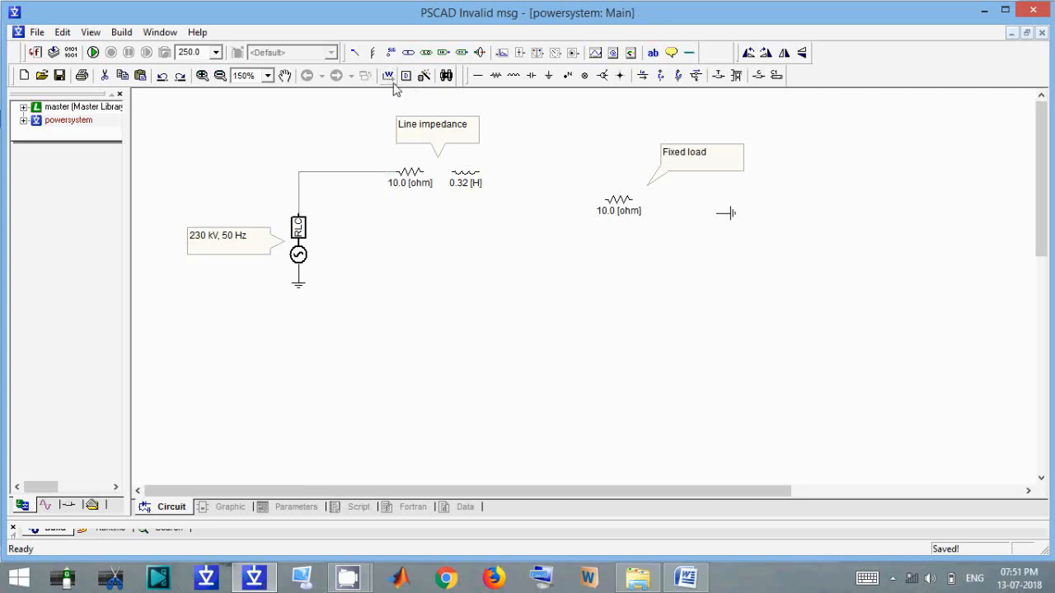
{"action": "left_click", "coordinate": [425, 173]}
{"action": "right_click", "coordinate": [452, 174]}
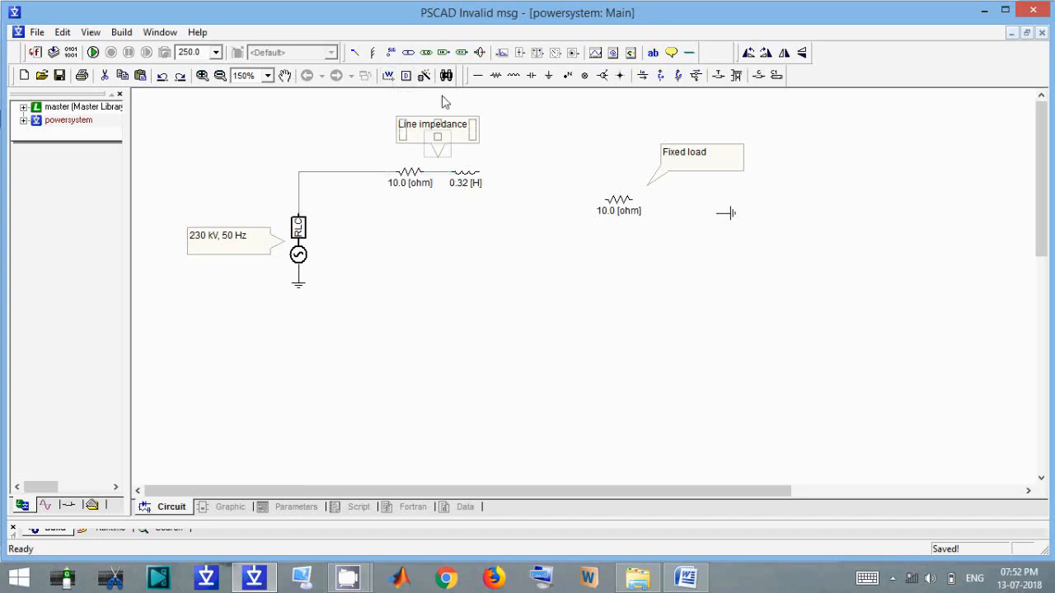
{"action": "left_click", "coordinate": [389, 77]}
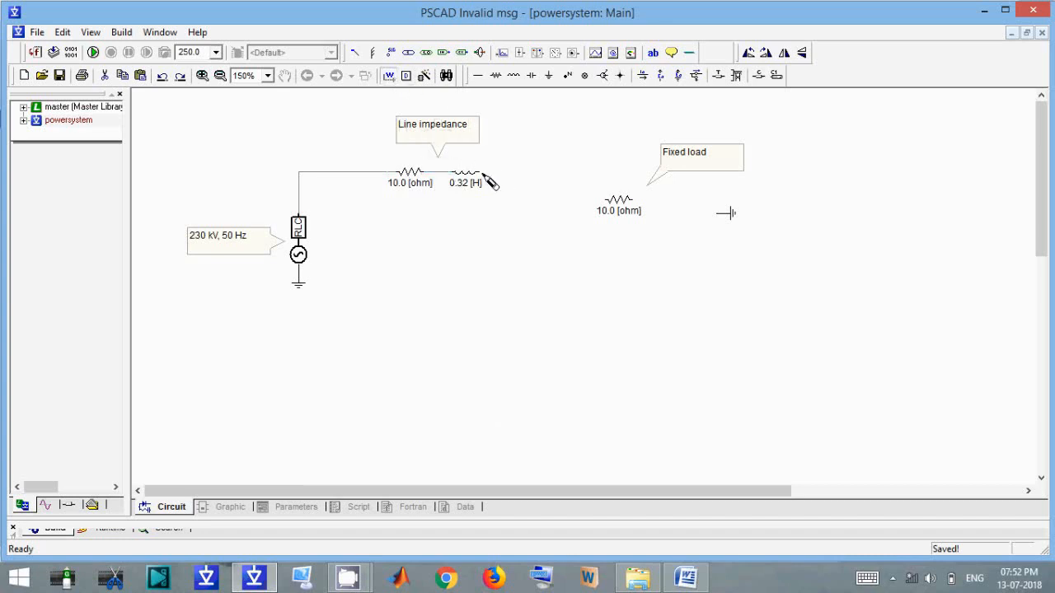
{"action": "left_click", "coordinate": [483, 174]}
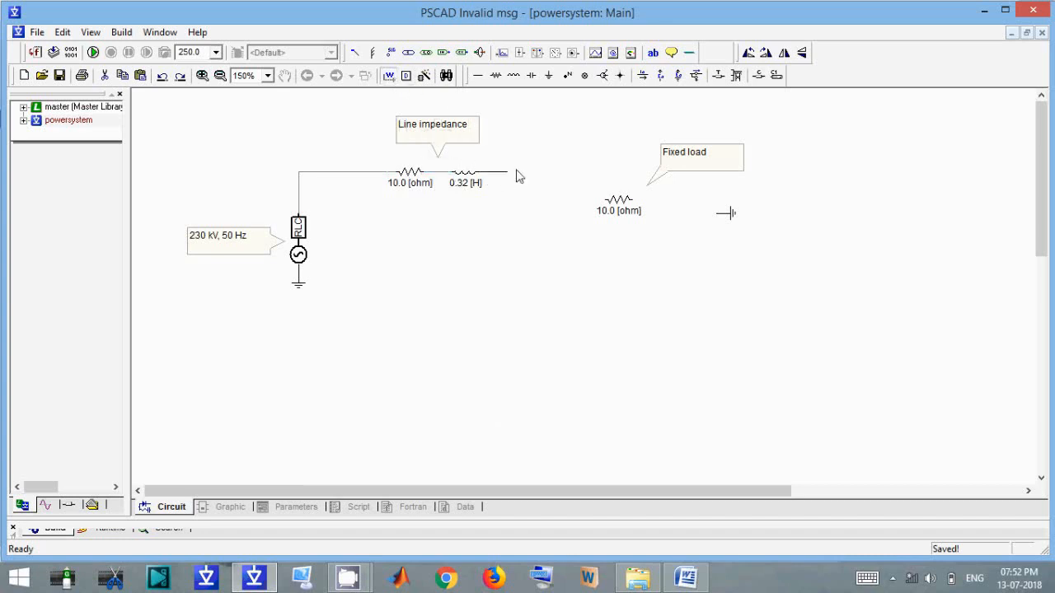
{"action": "right_click", "coordinate": [603, 183]}
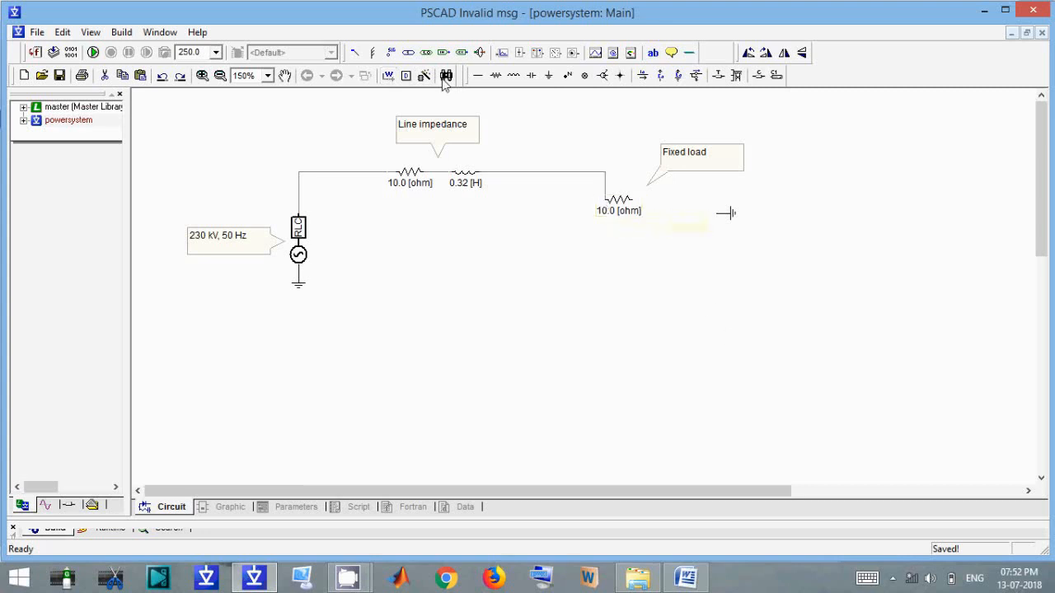
- Wire the load resistor's right end across and down to the sideways ground
{"action": "left_click", "coordinate": [388, 76]}
{"action": "left_click", "coordinate": [631, 200]}
{"action": "left_click", "coordinate": [702, 211]}
{"action": "left_click", "coordinate": [702, 214]}
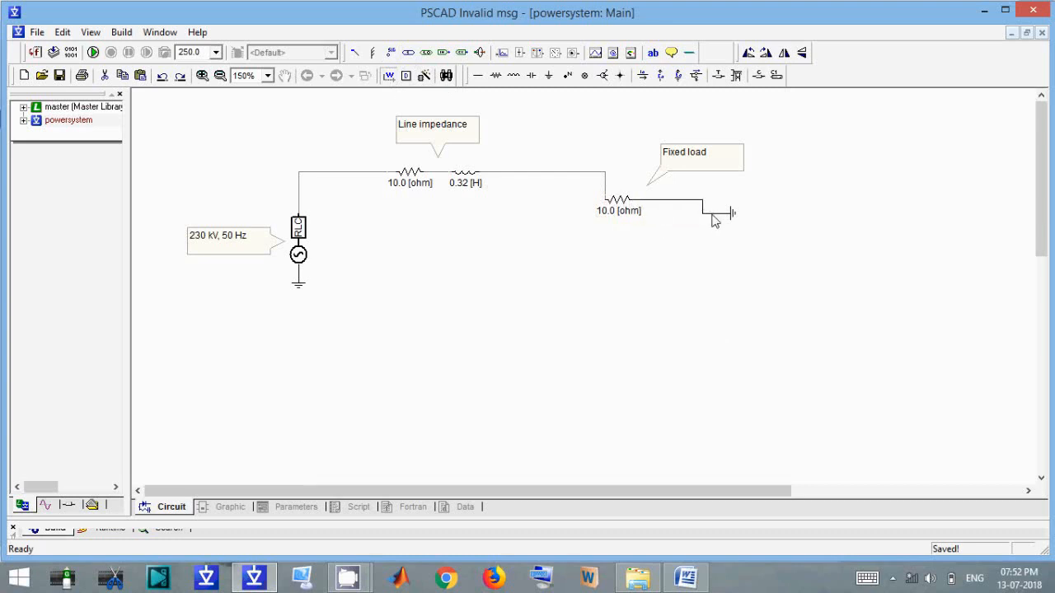
{"action": "right_click", "coordinate": [714, 215]}
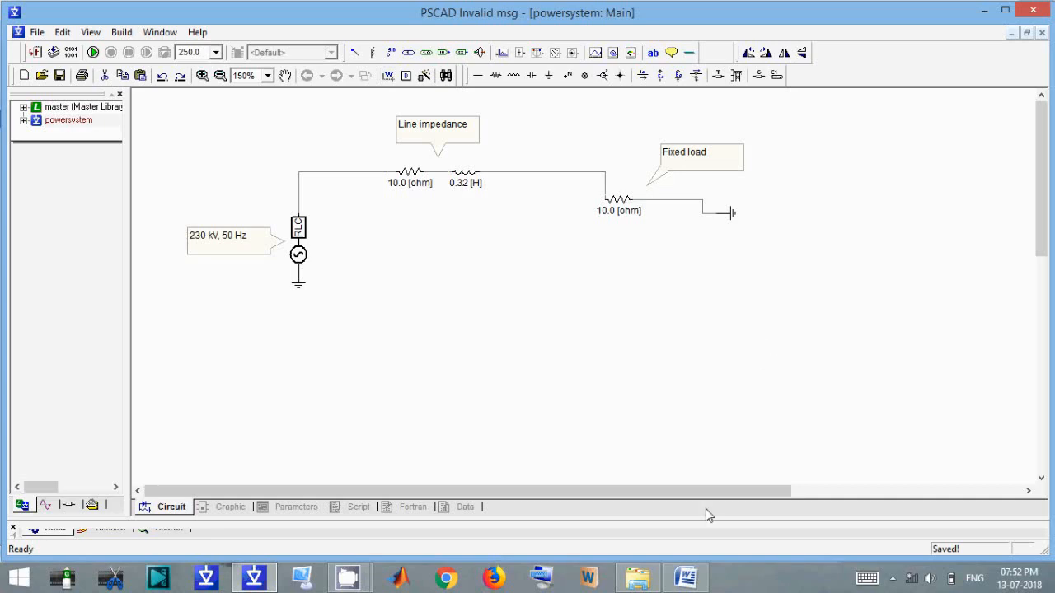
- Switch to the Word tutorial outline, read the item on plotting current, voltage and power, and return to PSCAD
{"action": "left_click", "coordinate": [685, 576]}
{"action": "scroll", "coordinate": [531, 381], "scroll_direction": "up", "scroll_amount": 5}
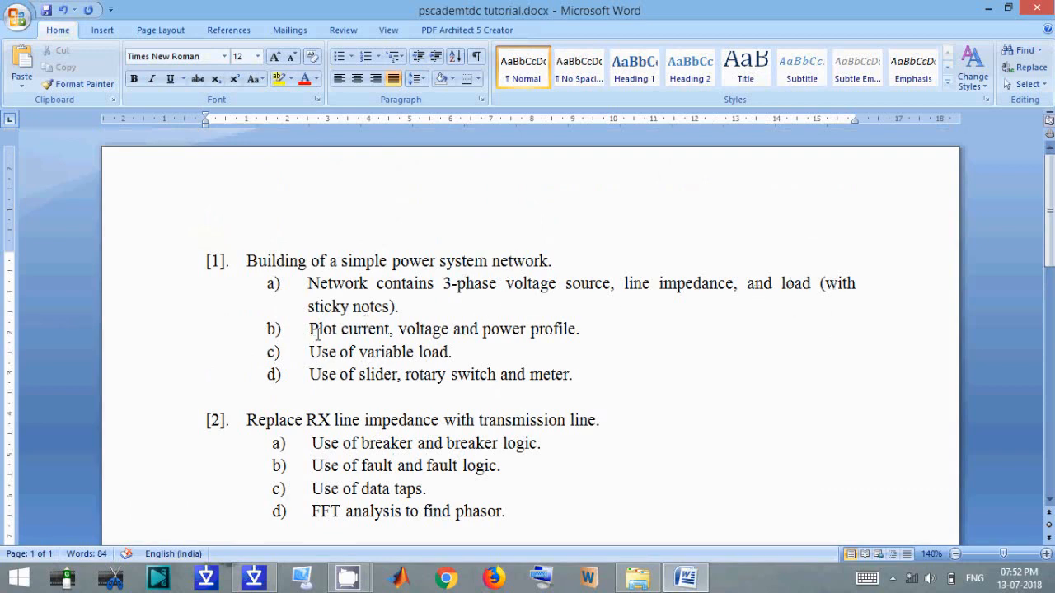
{"action": "left_click", "coordinate": [387, 329]}
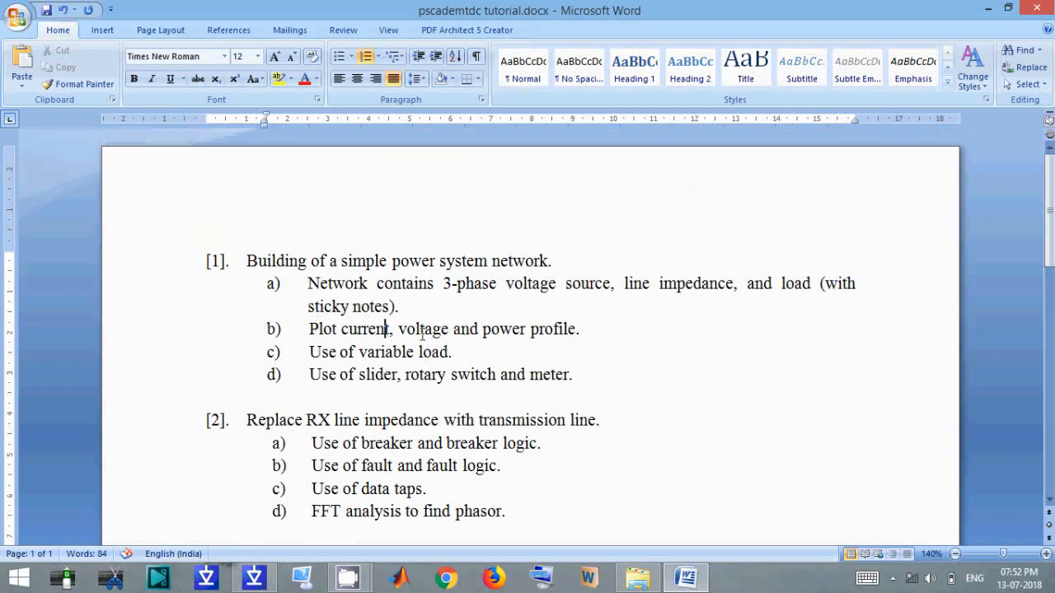
{"action": "left_click", "coordinate": [689, 576]}
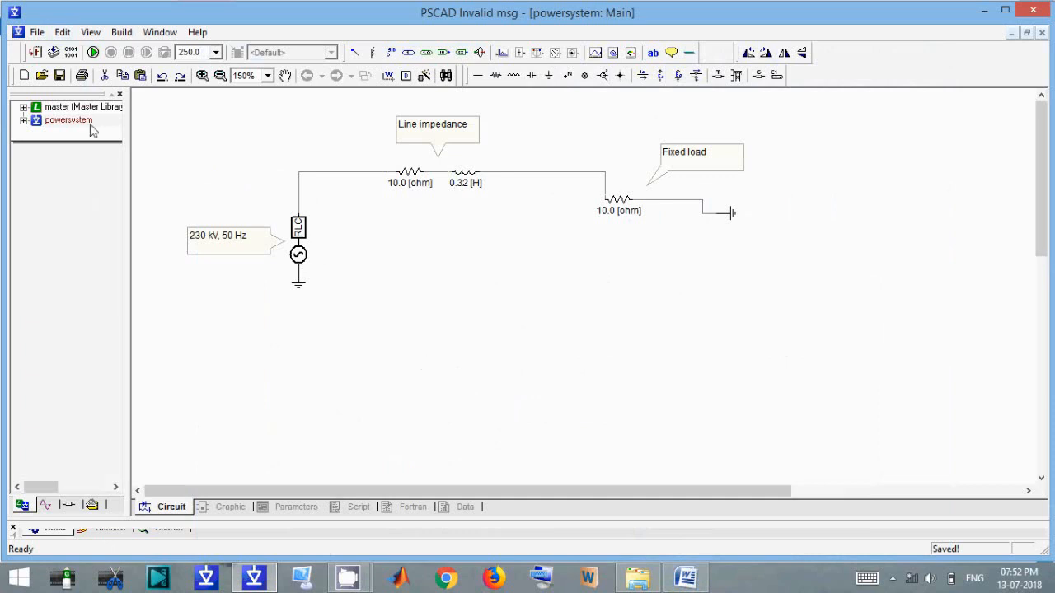
- Run the simulation, proceeding without output channels, and check the project's runtime messages
{"action": "left_click", "coordinate": [94, 52]}
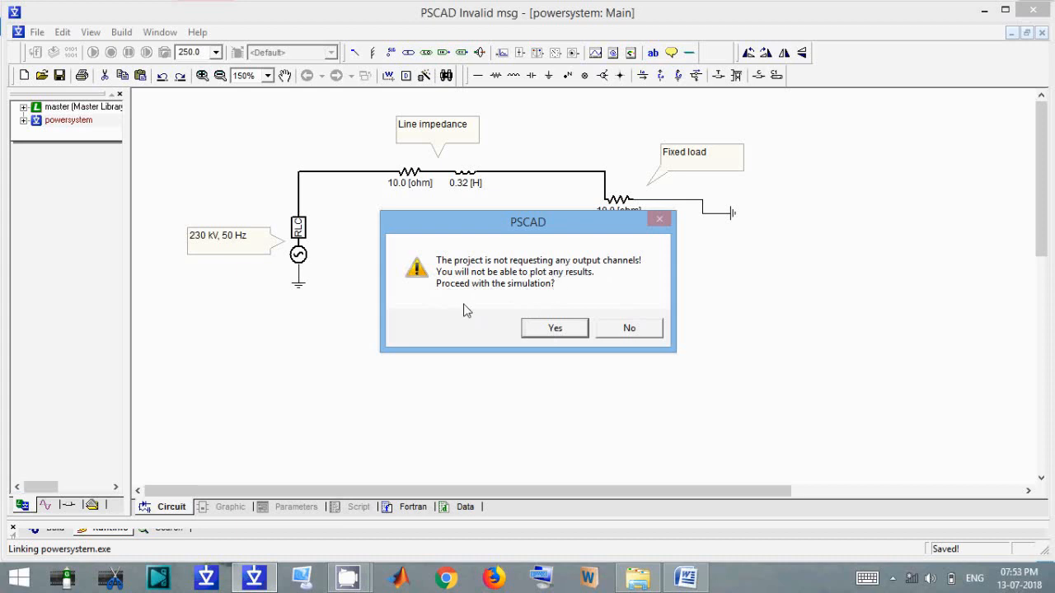
{"action": "left_click", "coordinate": [556, 329]}
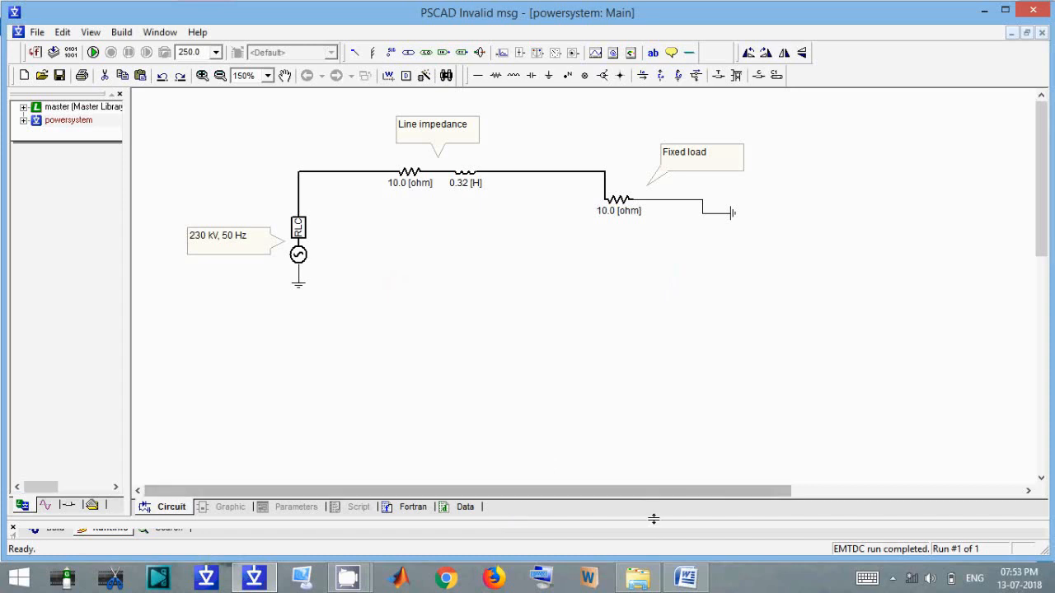
{"action": "left_click_drag", "start_coordinate": [654, 518], "coordinate": [651, 495]}
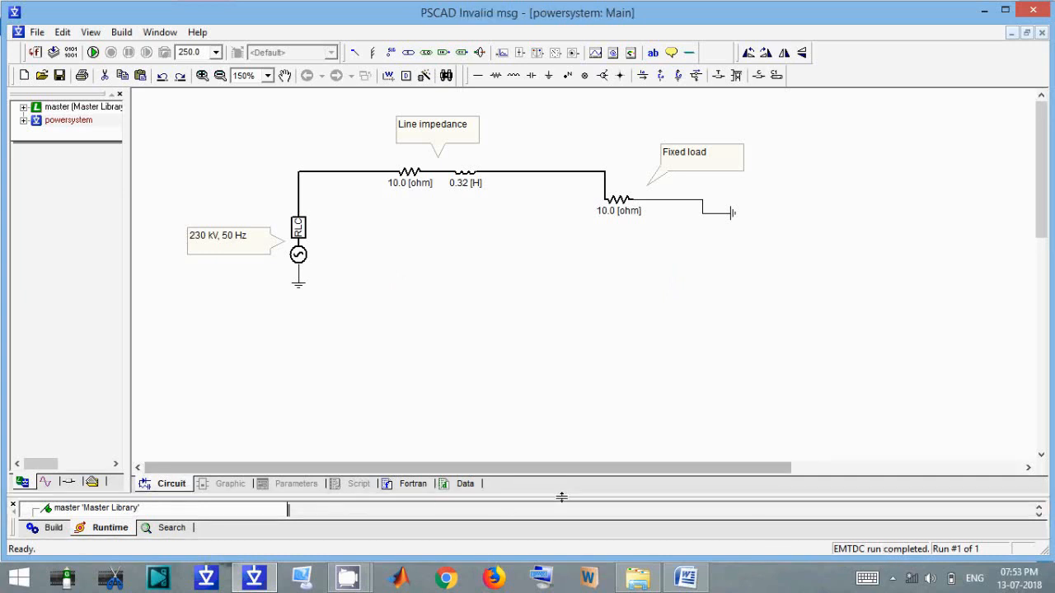
{"action": "left_click_drag", "start_coordinate": [565, 496], "coordinate": [568, 346]}
{"action": "left_click", "coordinate": [34, 372]}
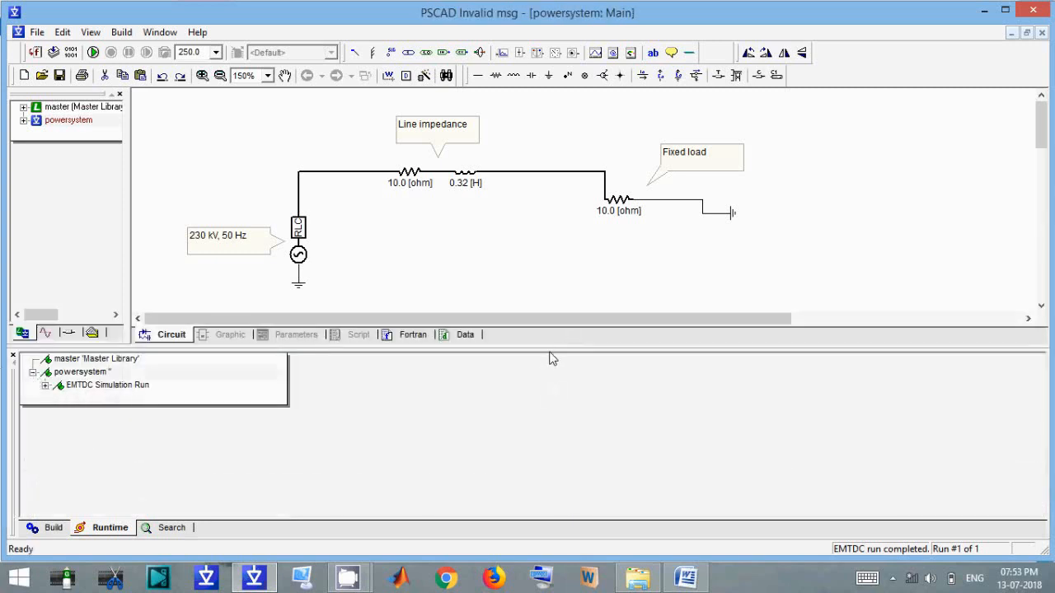
{"action": "left_click_drag", "start_coordinate": [544, 346], "coordinate": [539, 495]}
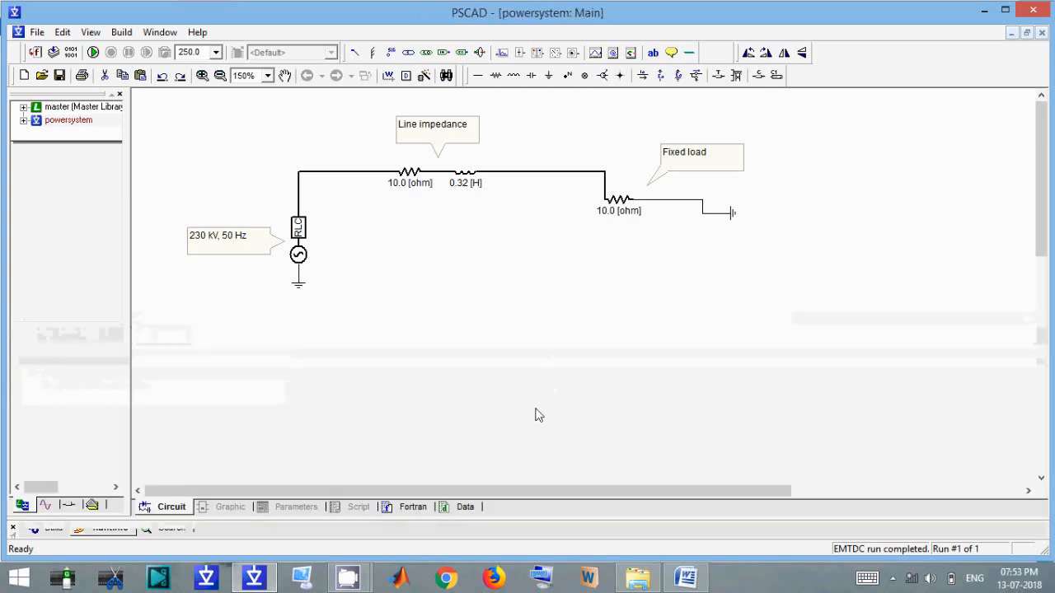
- Set the project's run duration to 5 s and channel plot step to 1000 uS, and rerun the simulation without output channels
{"action": "right_click", "coordinate": [545, 306]}
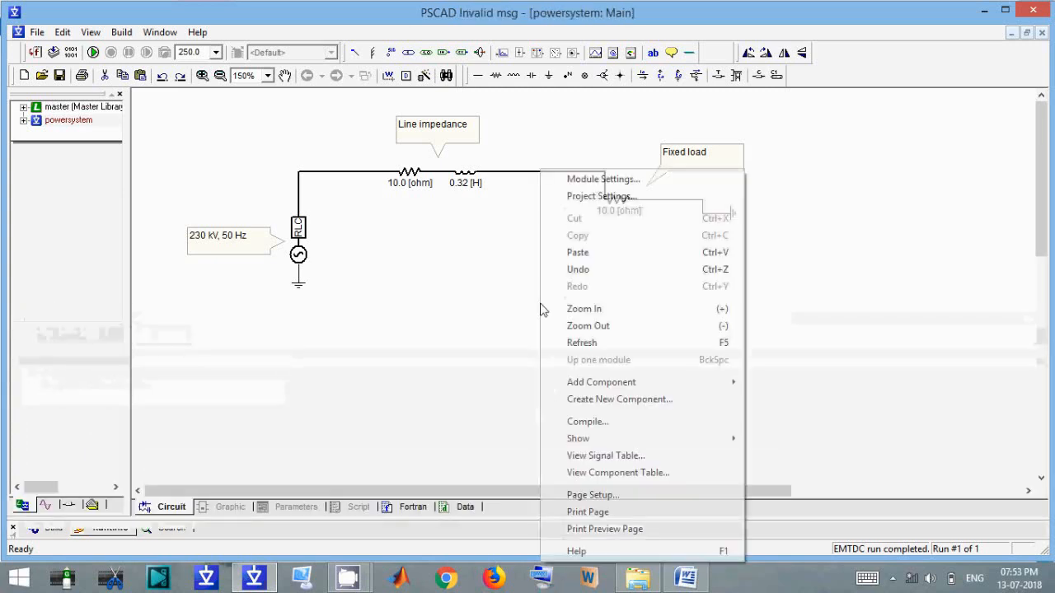
{"action": "left_click", "coordinate": [587, 205]}
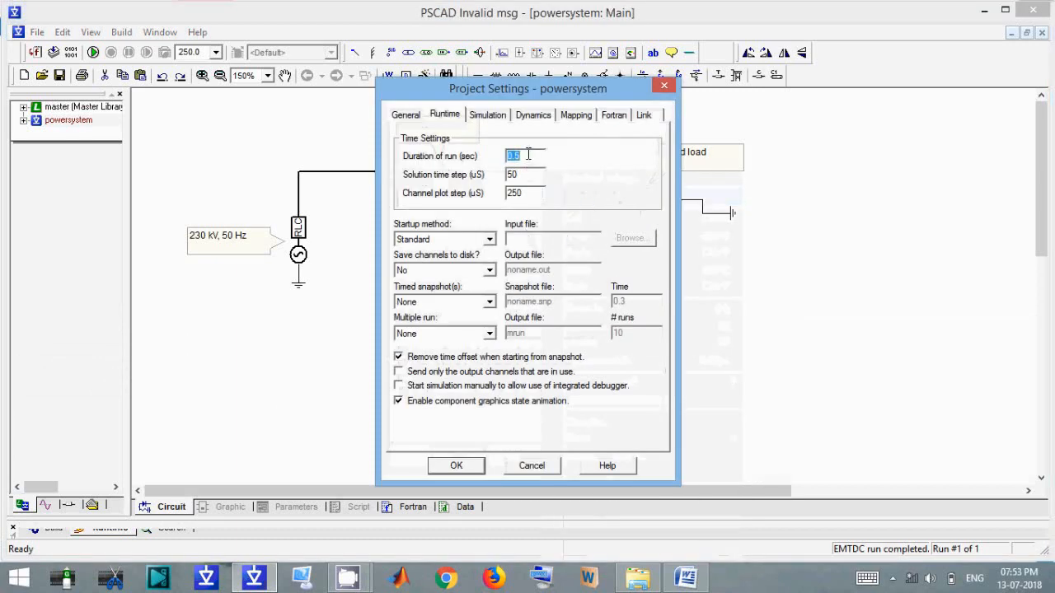
{"action": "type", "text": "5"}
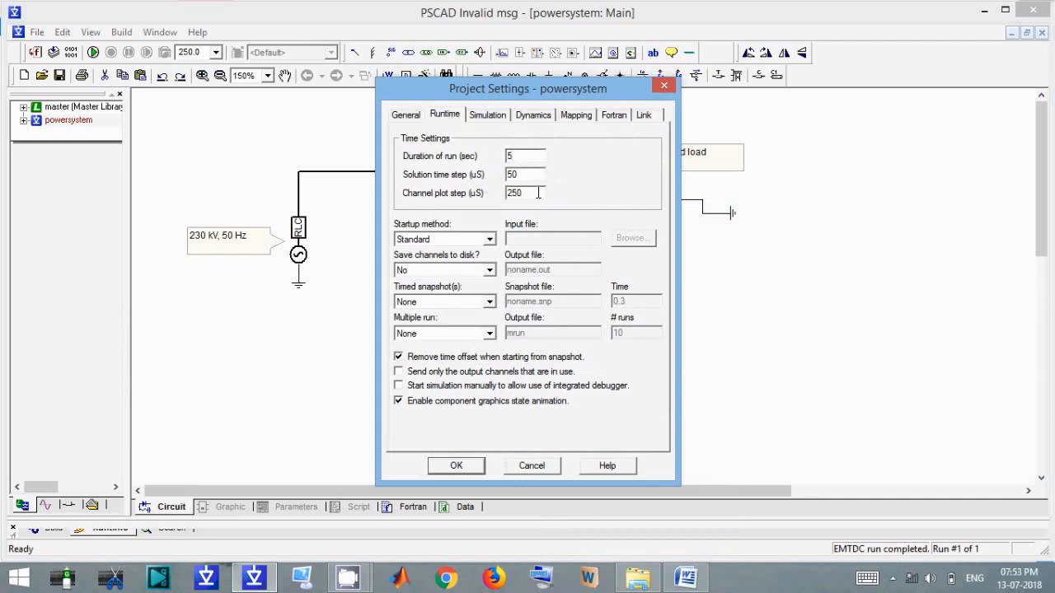
{"action": "left_click_drag", "start_coordinate": [538, 193], "coordinate": [501, 185]}
{"action": "left_click", "coordinate": [537, 196]}
{"action": "left_click_drag", "start_coordinate": [531, 194], "coordinate": [362, 172]}
{"action": "type", "text": "1000"}
{"action": "double_click", "coordinate": [510, 156]}
{"action": "left_click", "coordinate": [456, 467]}
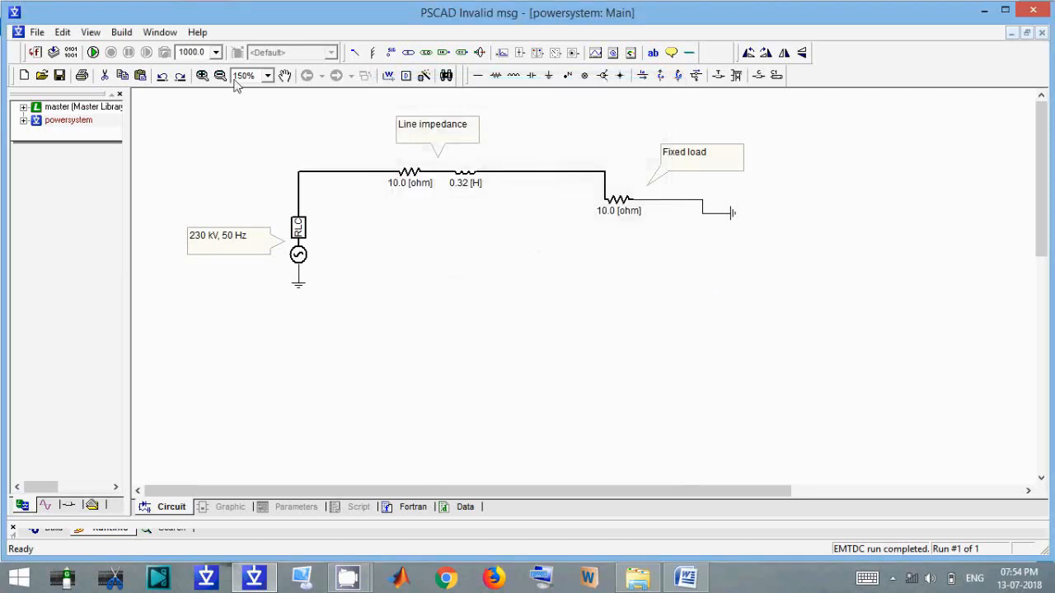
{"action": "left_click", "coordinate": [93, 52]}
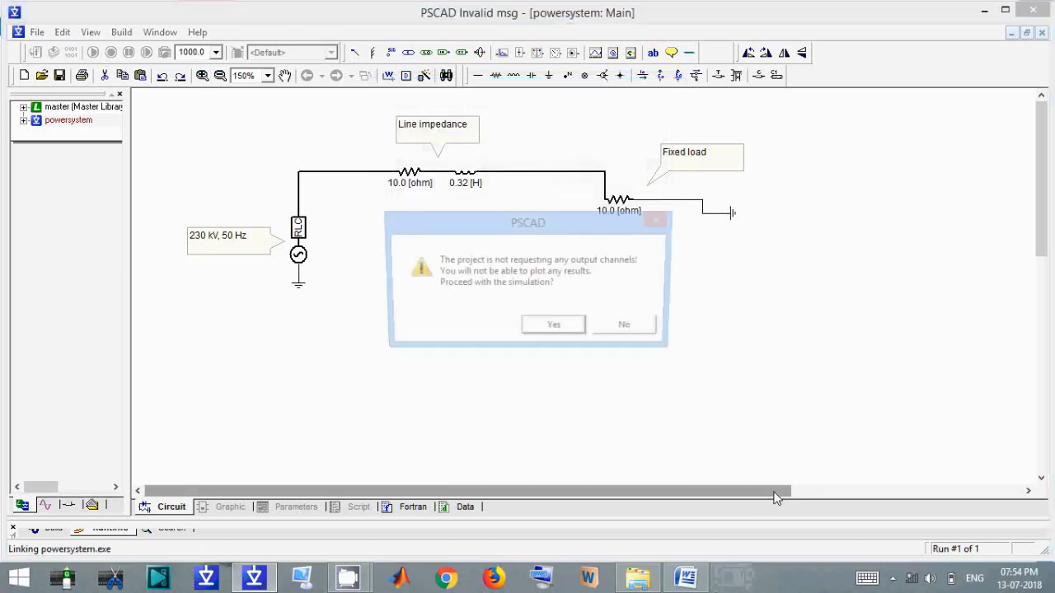
{"action": "left_click", "coordinate": [565, 330]}
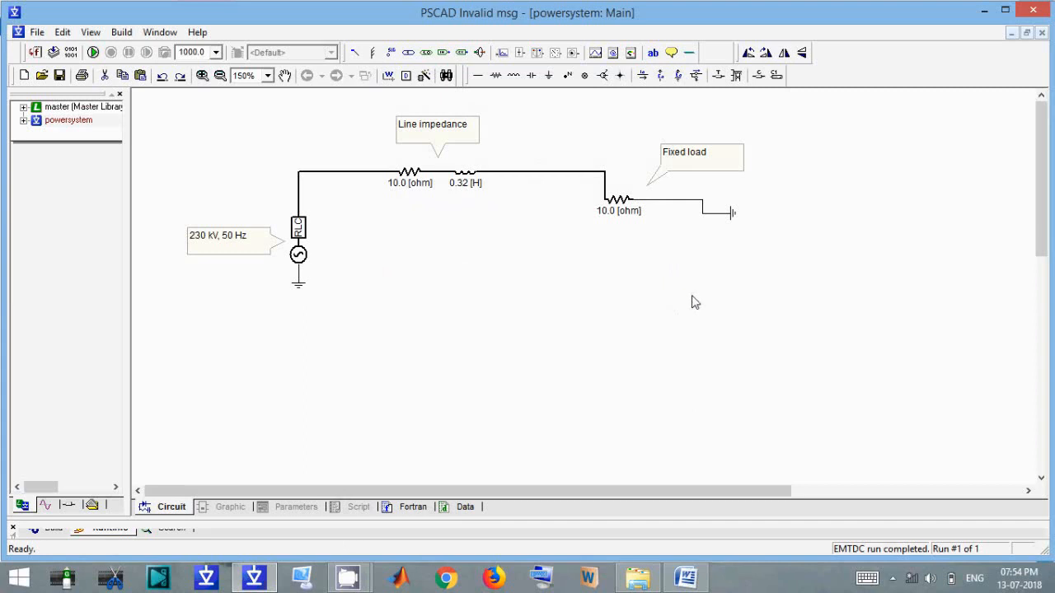
- Place an ammeter, a voltmeter to ground and an ungrounded voltmeter in the empty area below the circuit
{"action": "left_click", "coordinate": [644, 75]}
{"action": "left_click", "coordinate": [521, 282]}
{"action": "left_click", "coordinate": [677, 75]}
{"action": "left_click", "coordinate": [630, 350]}
{"action": "left_click_drag", "start_coordinate": [630, 353], "coordinate": [631, 322]}
{"action": "left_click", "coordinate": [660, 75]}
{"action": "left_click", "coordinate": [702, 325]}
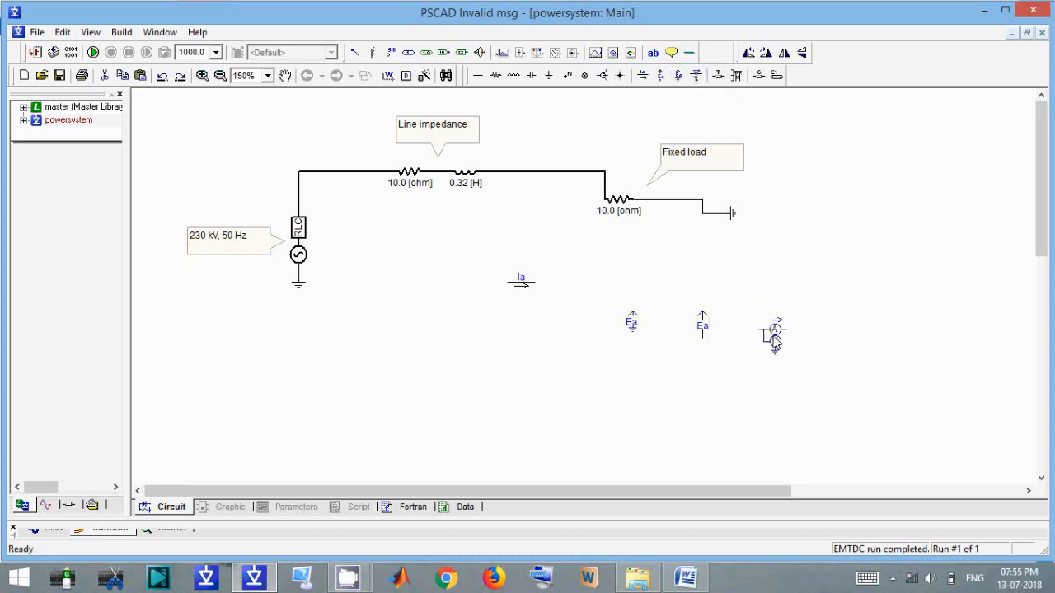
- Place a multimeter to the right of the voltmeters and view its configuration options
{"action": "left_click", "coordinate": [773, 329]}
{"action": "double_click", "coordinate": [771, 330]}
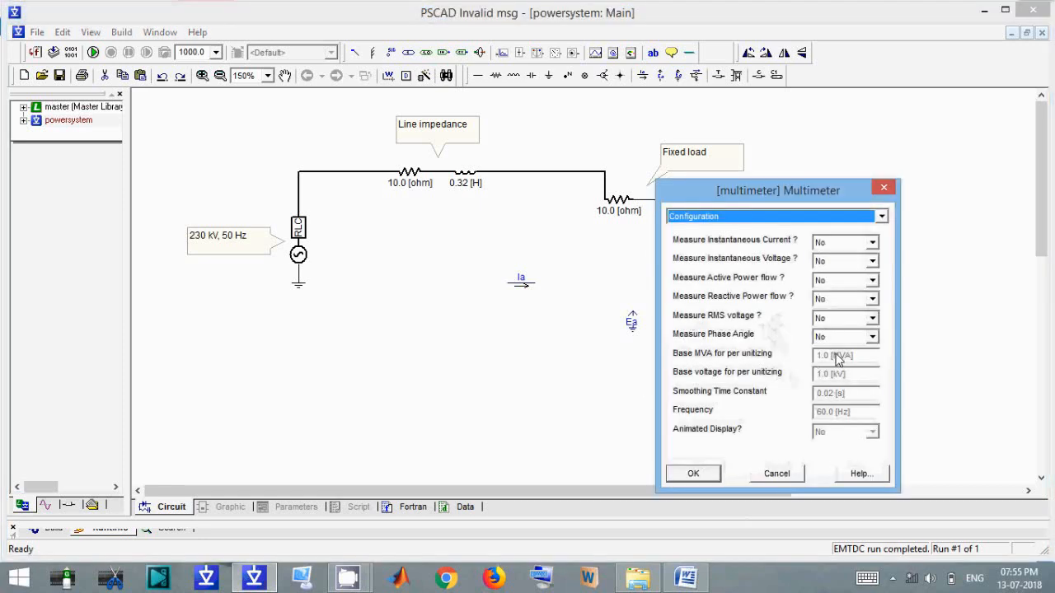
{"action": "left_click", "coordinate": [707, 476]}
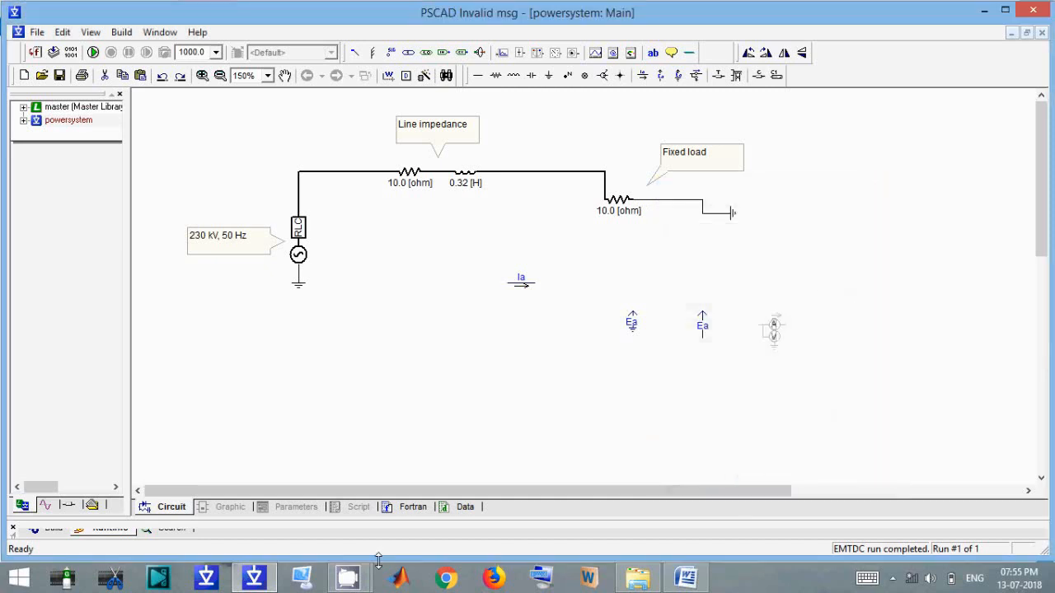
{"action": "mouse_move", "coordinate": [357, 576]}
{"action": "left_click", "coordinate": [430, 506]}
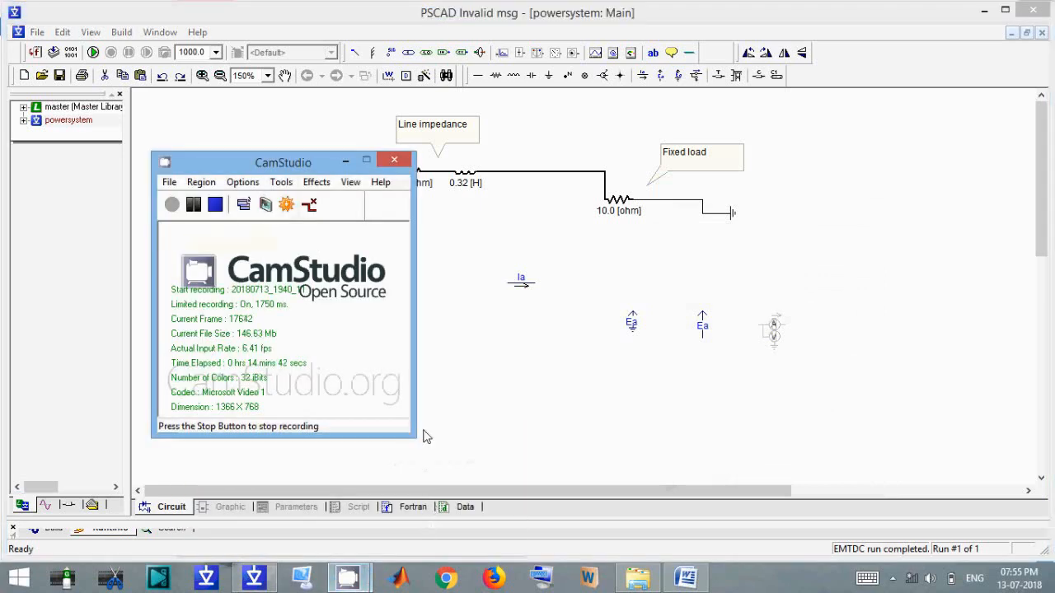
{"action": "left_click", "coordinate": [345, 162]}
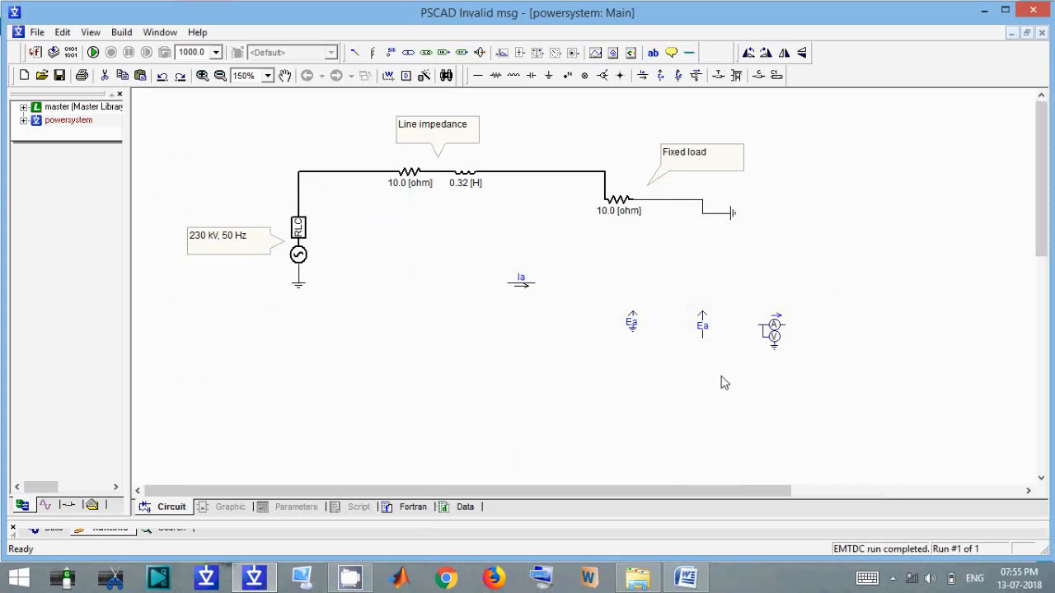
- Delete the ammeter and both voltmeters below the circuit
{"action": "left_click_drag", "start_coordinate": [723, 357], "coordinate": [464, 258]}
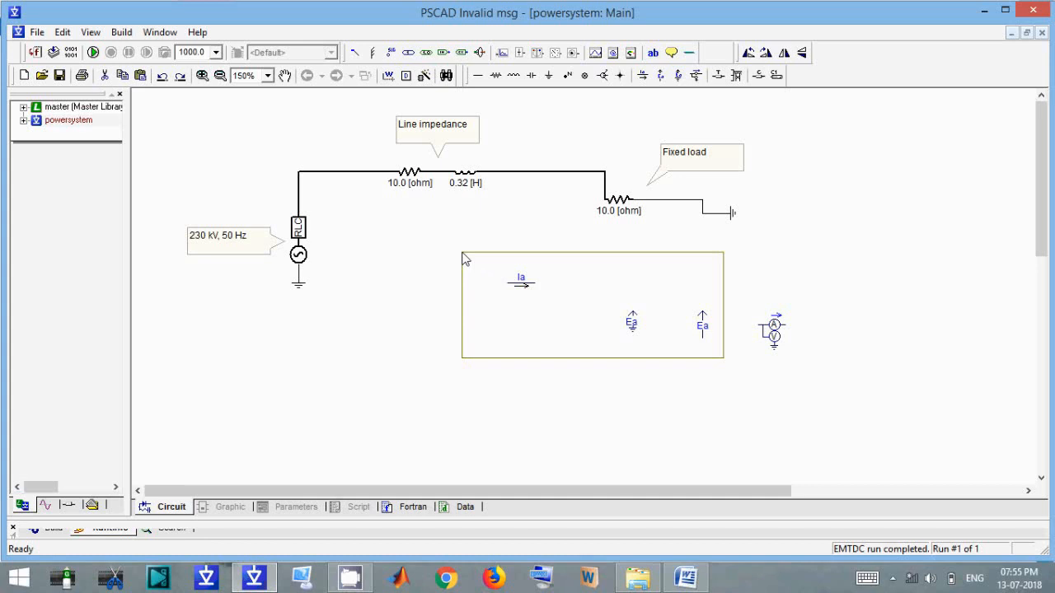
{"action": "left_click_drag", "start_coordinate": [463, 258], "coordinate": [464, 258]}
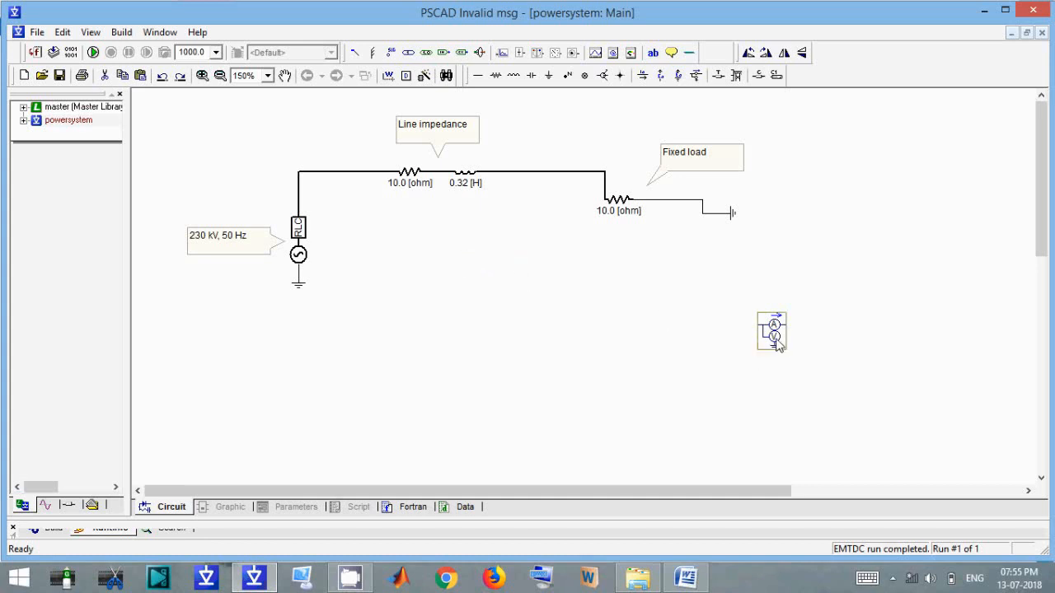
- Remove the vertical wire above the source and put the multimeter, rotated with its current arrow upward, at the line wire's left end
{"action": "left_click_drag", "start_coordinate": [772, 328], "coordinate": [394, 244]}
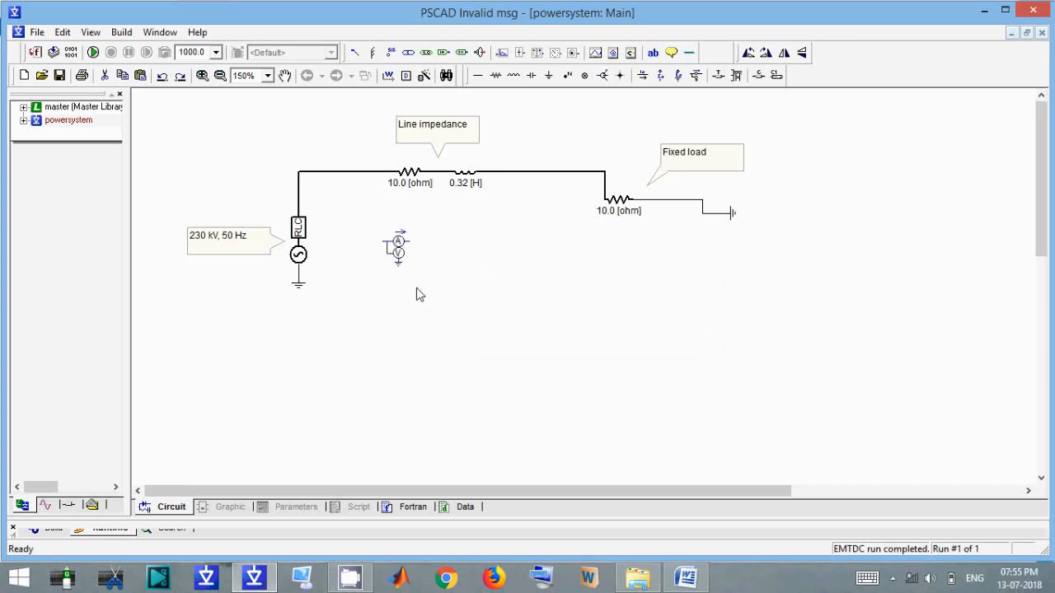
{"action": "left_click", "coordinate": [298, 211]}
{"action": "left_click_drag", "start_coordinate": [299, 213], "coordinate": [298, 172]}
{"action": "left_click", "coordinate": [392, 248]}
{"action": "key", "text": "r"}
{"action": "key", "text": "r"}
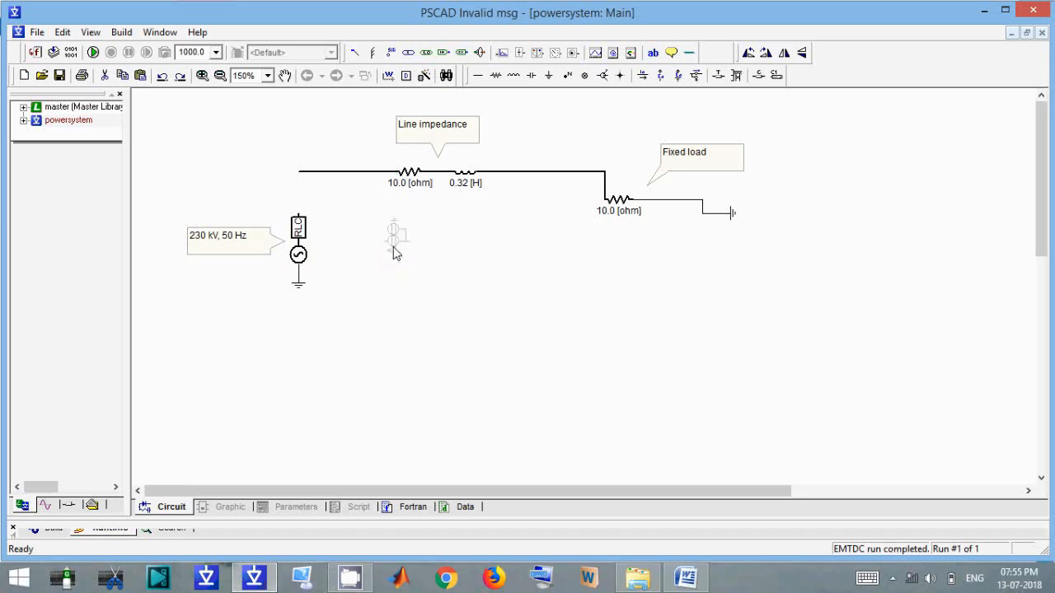
{"action": "key", "text": "r"}
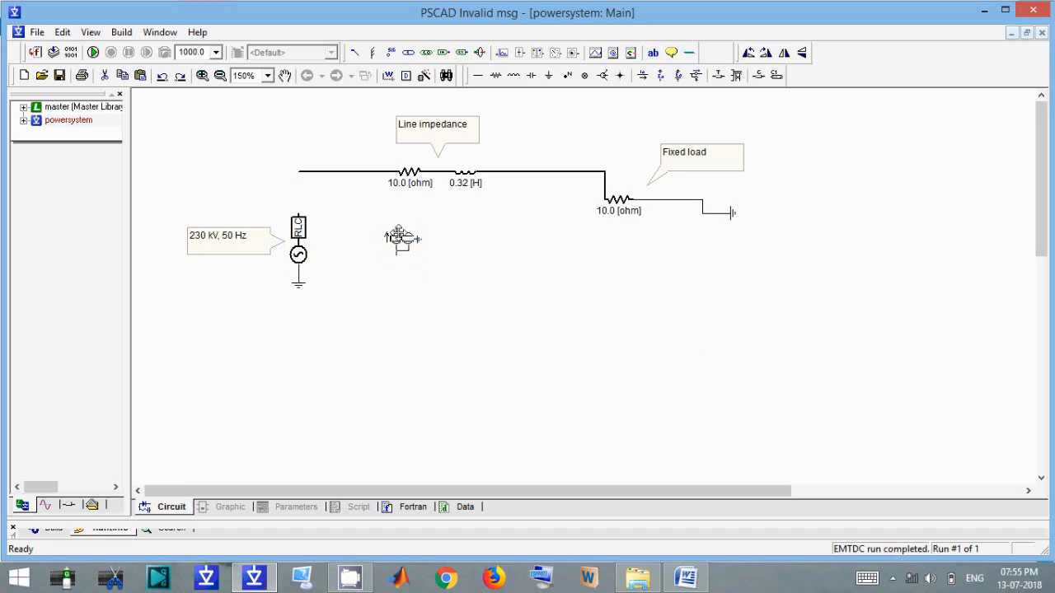
{"action": "left_click_drag", "start_coordinate": [404, 241], "coordinate": [303, 178]}
{"action": "left_click", "coordinate": [379, 280]}
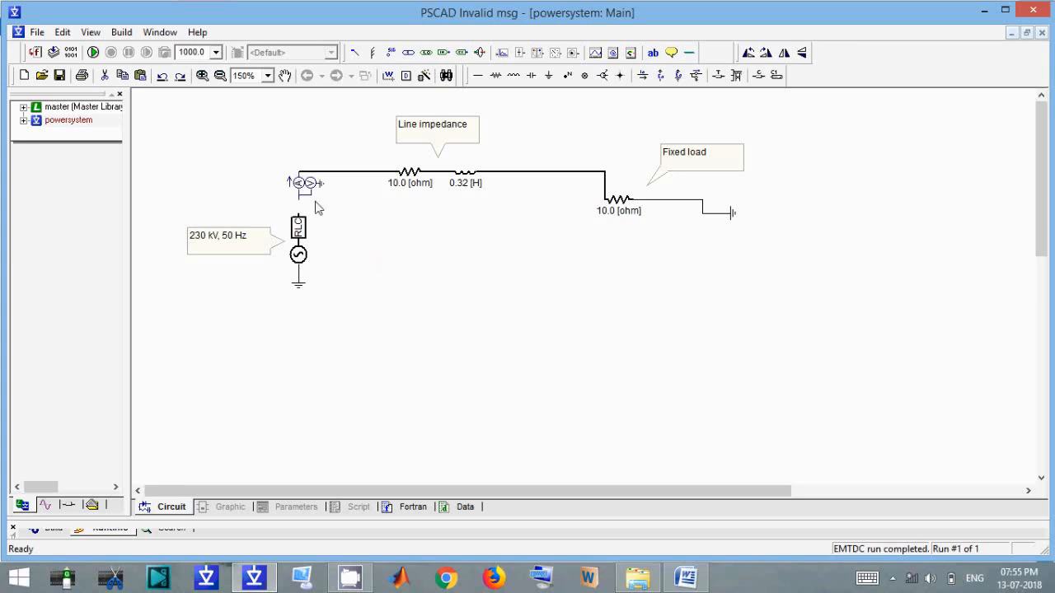
- Wire the source's upper terminal to the lower end of the multimeter
{"action": "left_click", "coordinate": [388, 75]}
{"action": "left_click", "coordinate": [297, 215]}
{"action": "key", "text": "Escape"}
- Configure the multimeter to measure instantaneous current and instantaneous voltage
{"action": "left_click", "coordinate": [308, 188]}
{"action": "double_click", "coordinate": [307, 188]}
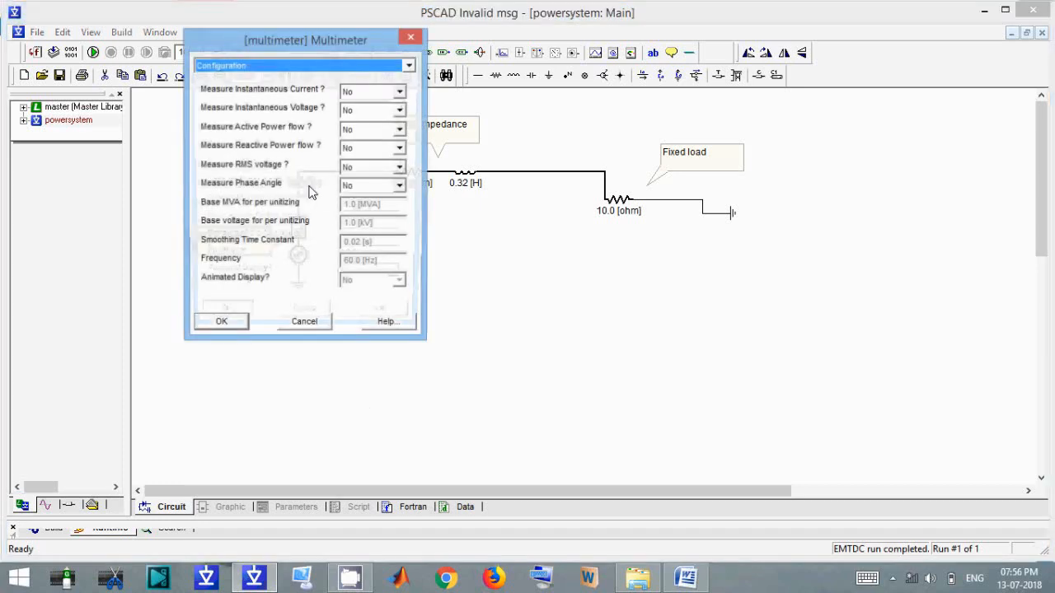
{"action": "left_click", "coordinate": [384, 92]}
{"action": "left_click", "coordinate": [360, 110]}
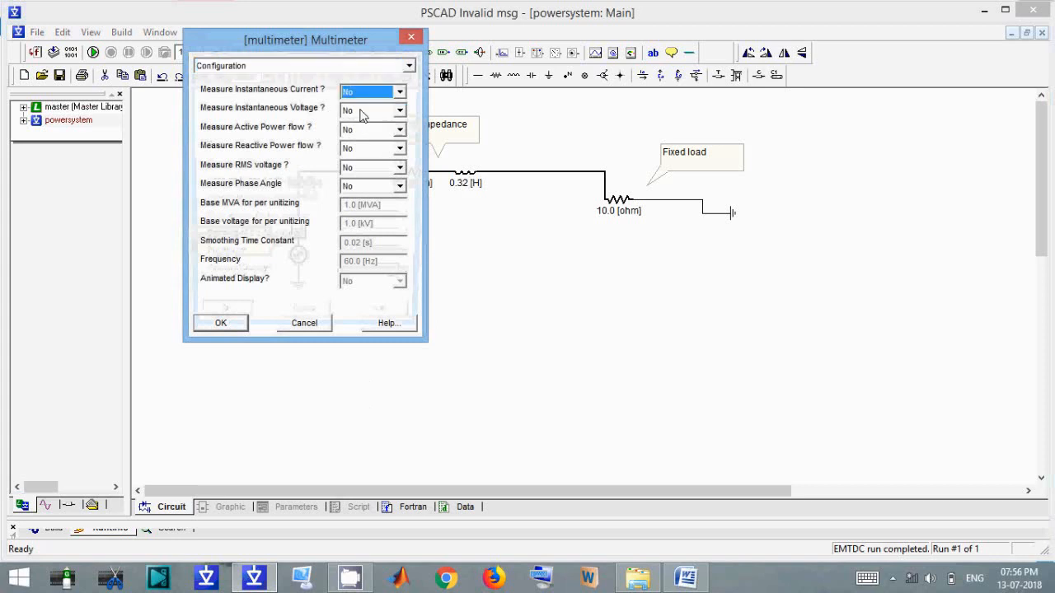
{"action": "left_click", "coordinate": [367, 93]}
{"action": "left_click", "coordinate": [365, 117]}
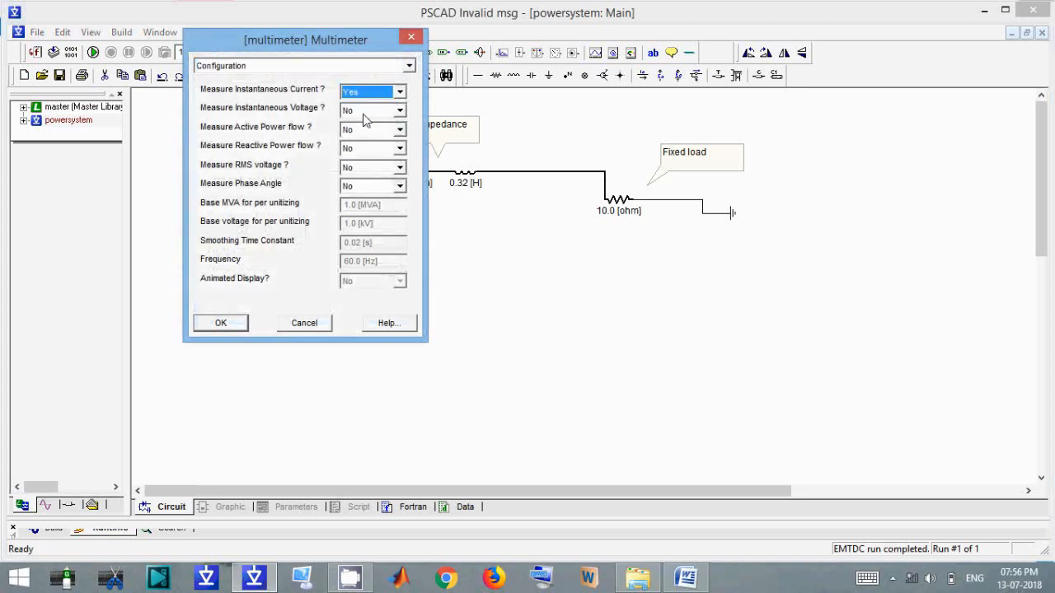
{"action": "left_click", "coordinate": [359, 111]}
{"action": "left_click", "coordinate": [354, 136]}
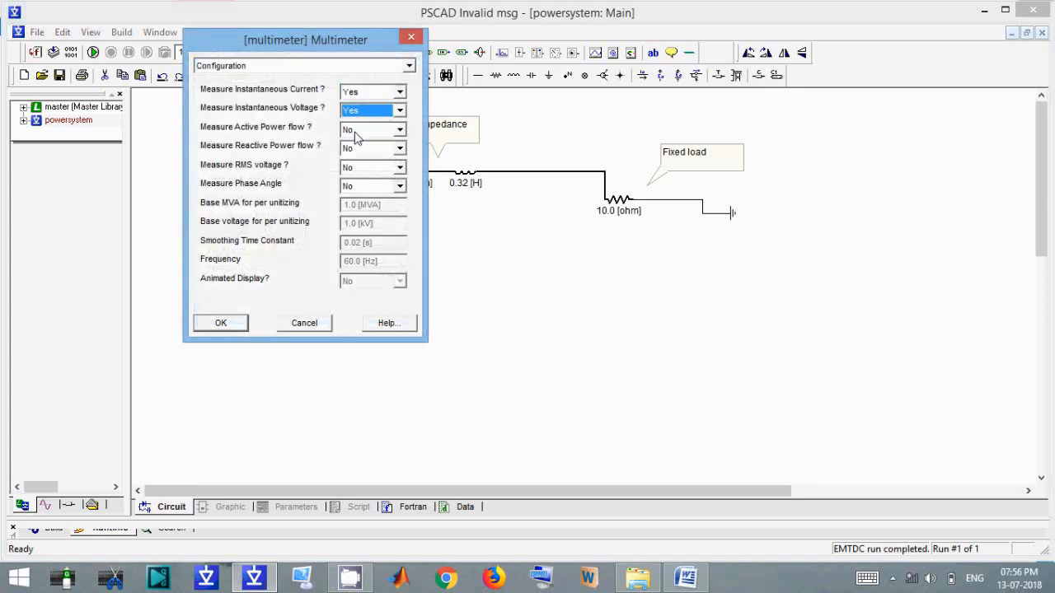
- Enable active power flow, reactive power flow and the animated display for the multimeter
{"action": "left_click", "coordinate": [359, 131]}
{"action": "left_click", "coordinate": [356, 154]}
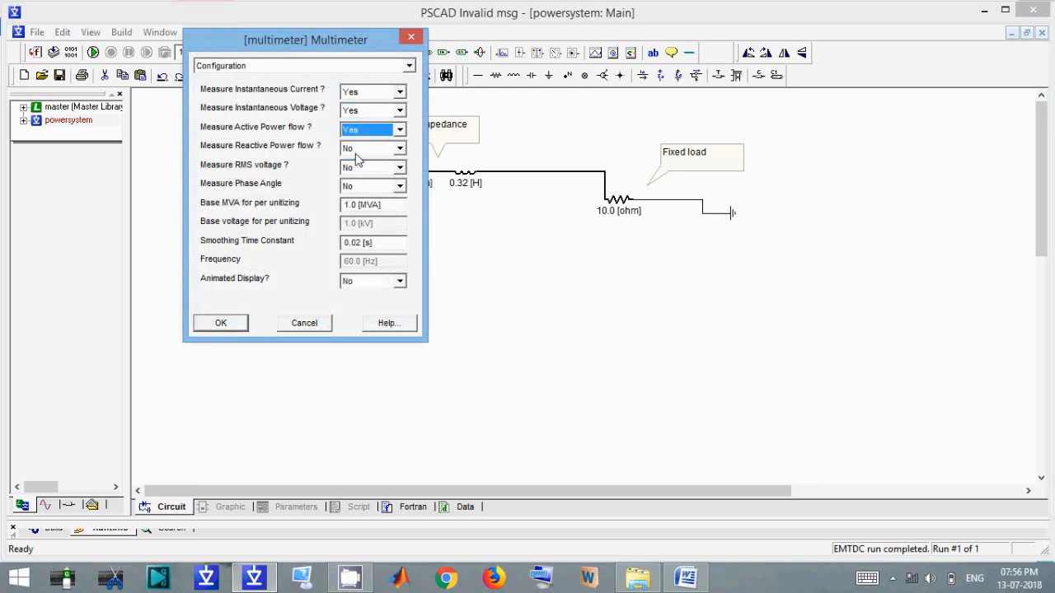
{"action": "left_click", "coordinate": [360, 148]}
{"action": "left_click", "coordinate": [353, 173]}
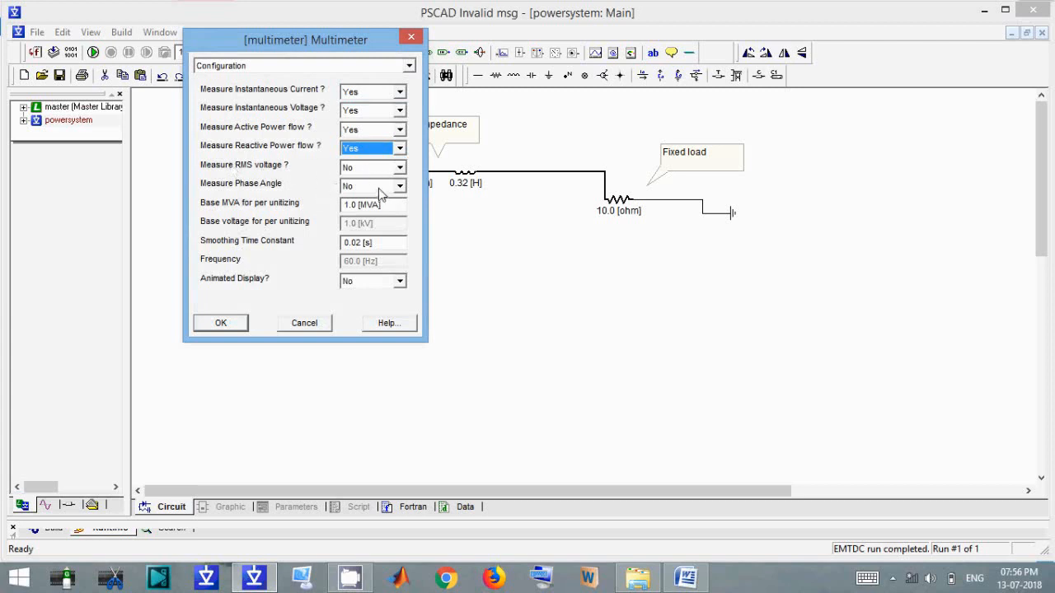
{"action": "left_click", "coordinate": [399, 283]}
{"action": "left_click", "coordinate": [385, 308]}
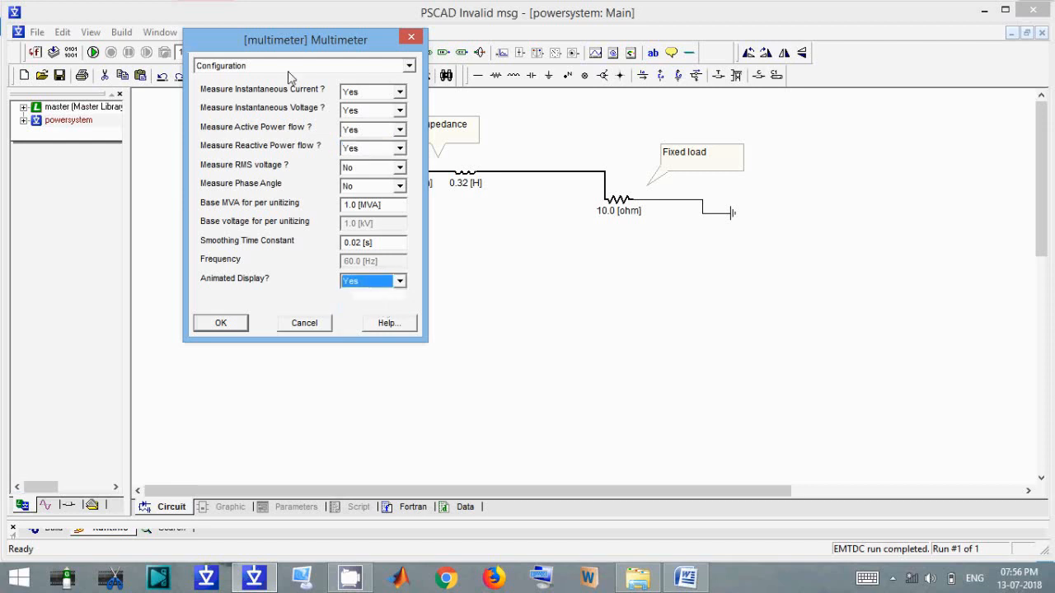
- Name the multimeter's signals Is for current, Vs for voltage, Ps for active power and Qs for reactive power
{"action": "left_click", "coordinate": [276, 71]}
{"action": "left_click", "coordinate": [276, 87]}
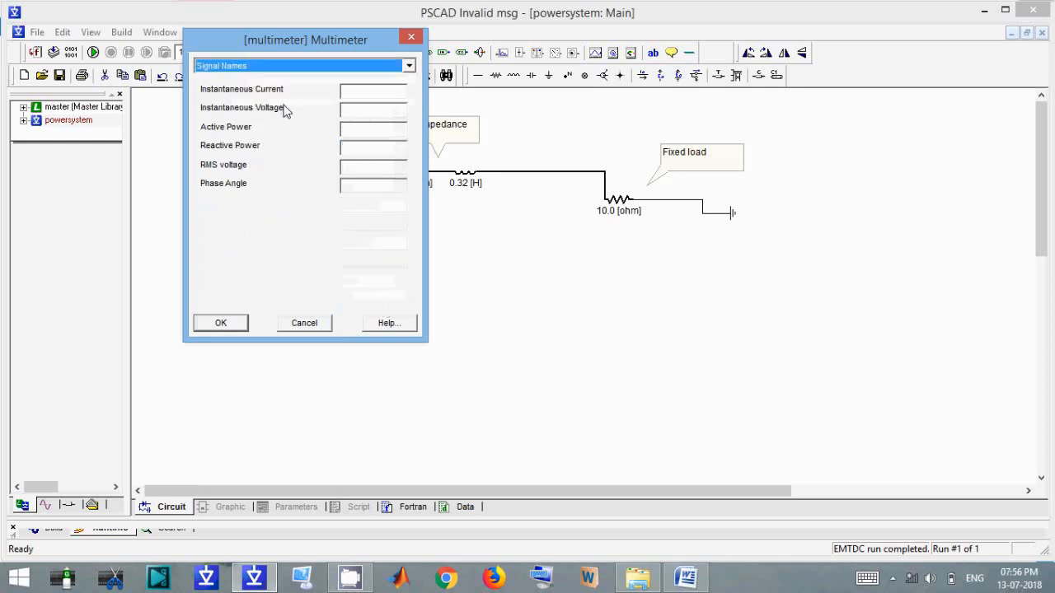
{"action": "left_click", "coordinate": [361, 89]}
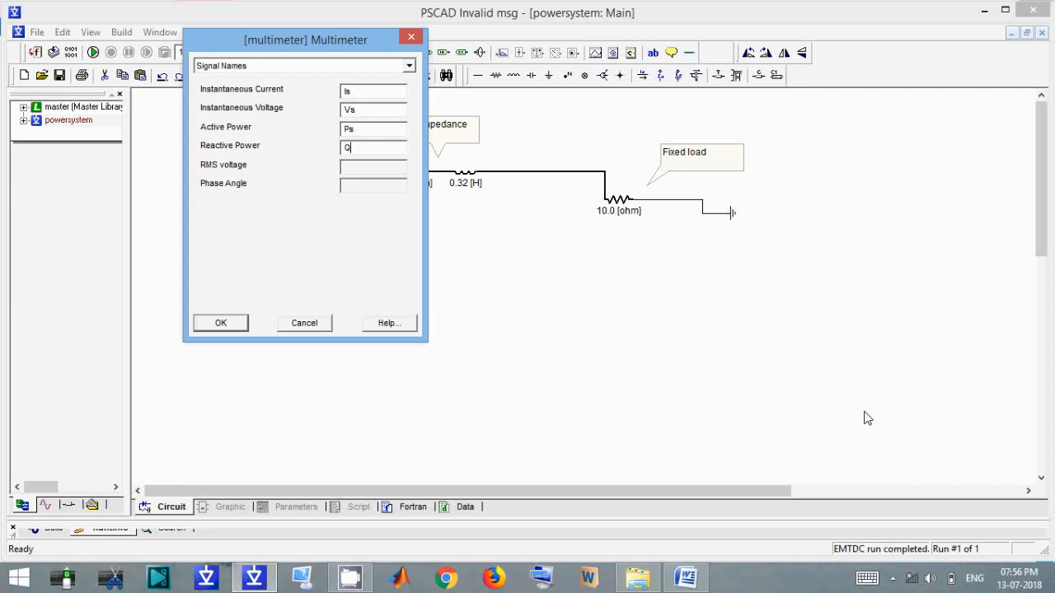
{"action": "left_click", "coordinate": [221, 323]}
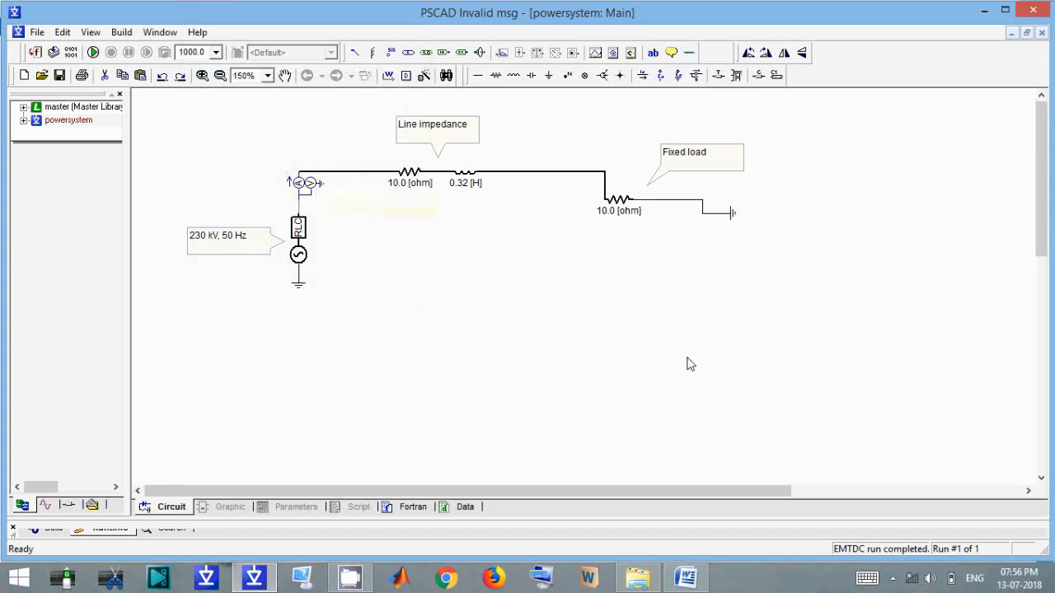
- Place a data signal label in the empty area below the line and name it Is
{"action": "left_click", "coordinate": [391, 52]}
{"action": "double_click", "coordinate": [510, 298]}
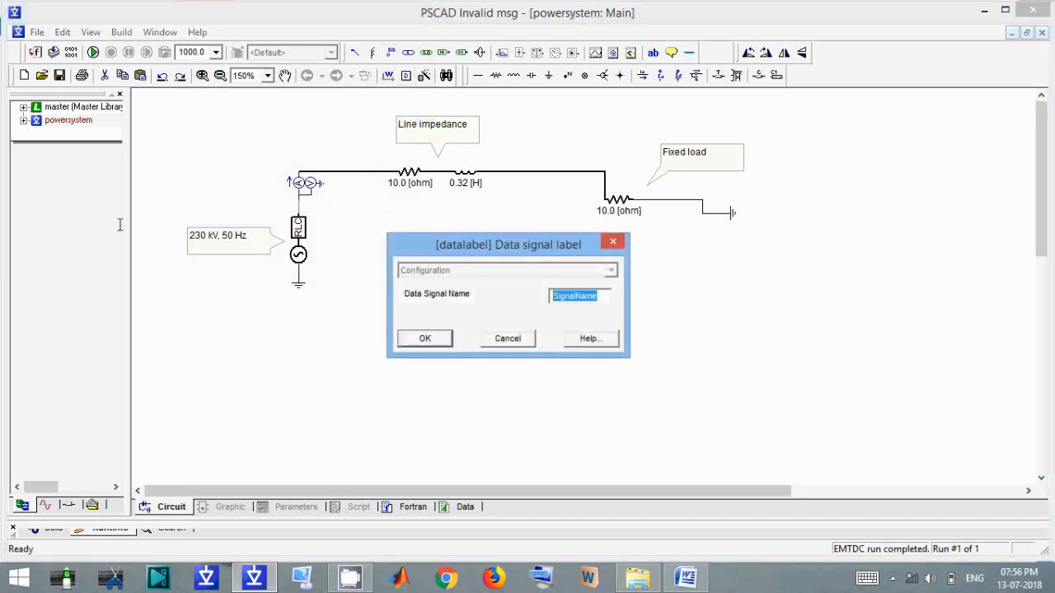
{"action": "key", "text": "BackSpace"}
{"action": "key", "text": "Return"}
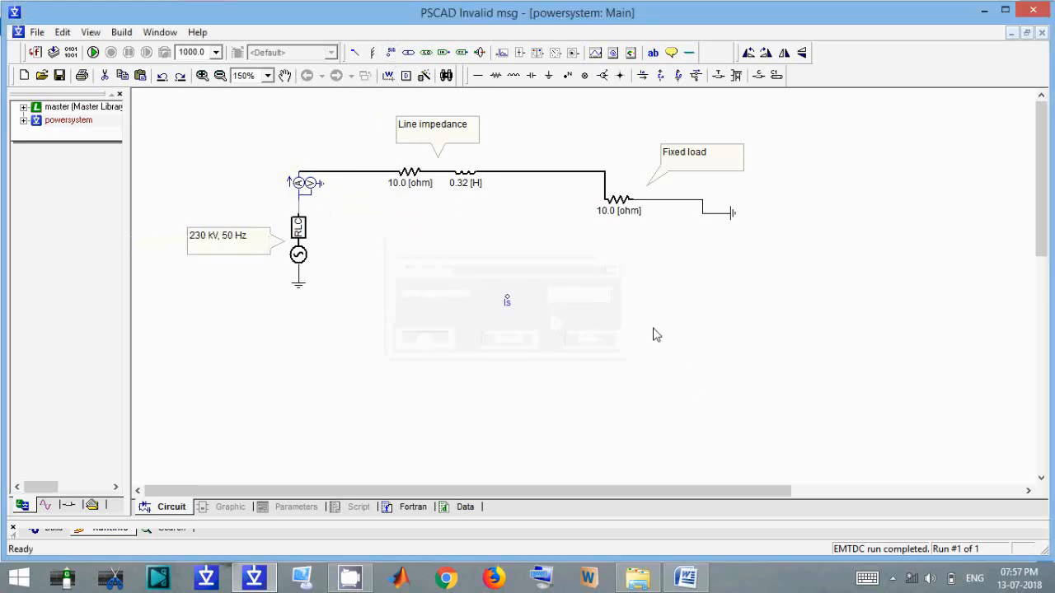
- Add an output channel beside the Is label, titled Is with unit kA and its title displayed on the icon
{"action": "left_click", "coordinate": [503, 54]}
{"action": "double_click", "coordinate": [593, 292]}
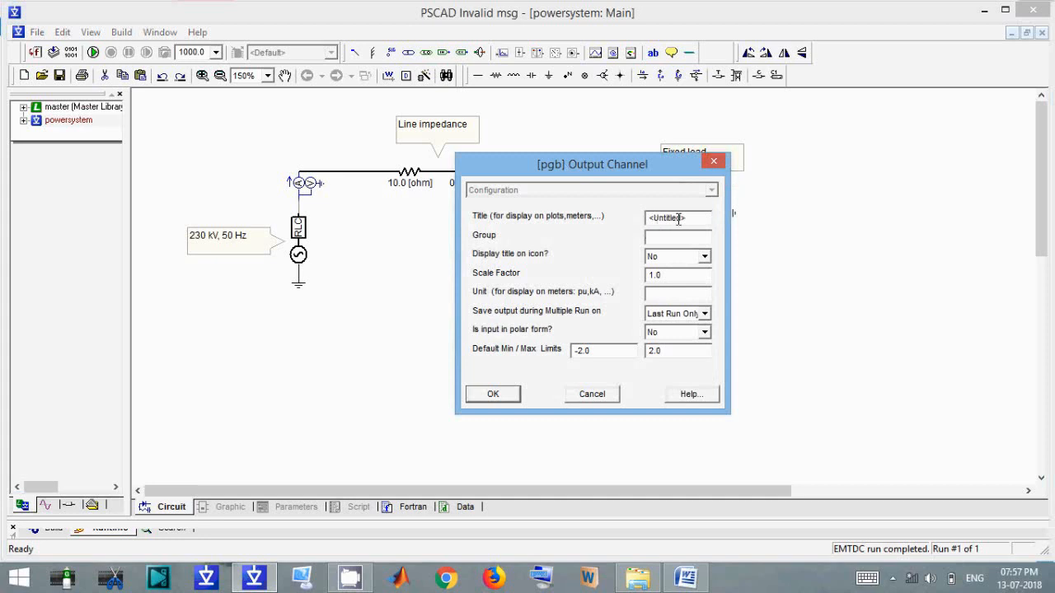
{"action": "left_click_drag", "start_coordinate": [678, 217], "coordinate": [549, 214]}
{"action": "type", "text": "Is"}
{"action": "left_click", "coordinate": [703, 256]}
{"action": "left_click", "coordinate": [673, 284]}
{"action": "left_click", "coordinate": [650, 215]}
{"action": "type", "text": "Is"}
{"action": "left_click", "coordinate": [492, 401]}
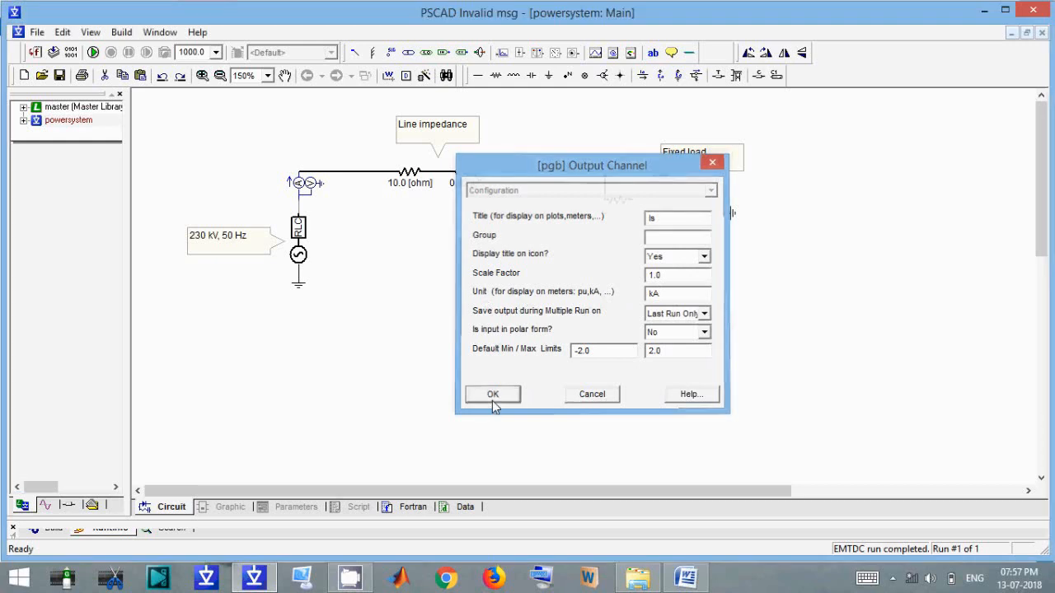
- Bring the Is output channel closer to the Is data label and wire the two together
{"action": "left_click_drag", "start_coordinate": [593, 295], "coordinate": [565, 297]}
{"action": "left_click", "coordinate": [445, 129]}
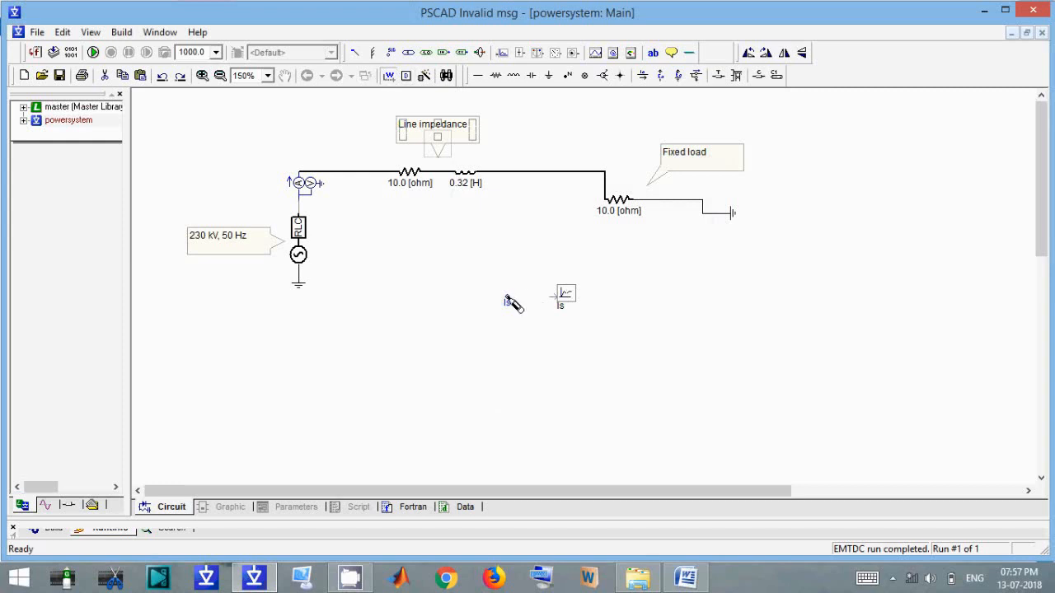
{"action": "left_click_drag", "start_coordinate": [507, 298], "coordinate": [552, 298]}
{"action": "right_click", "coordinate": [551, 298]}
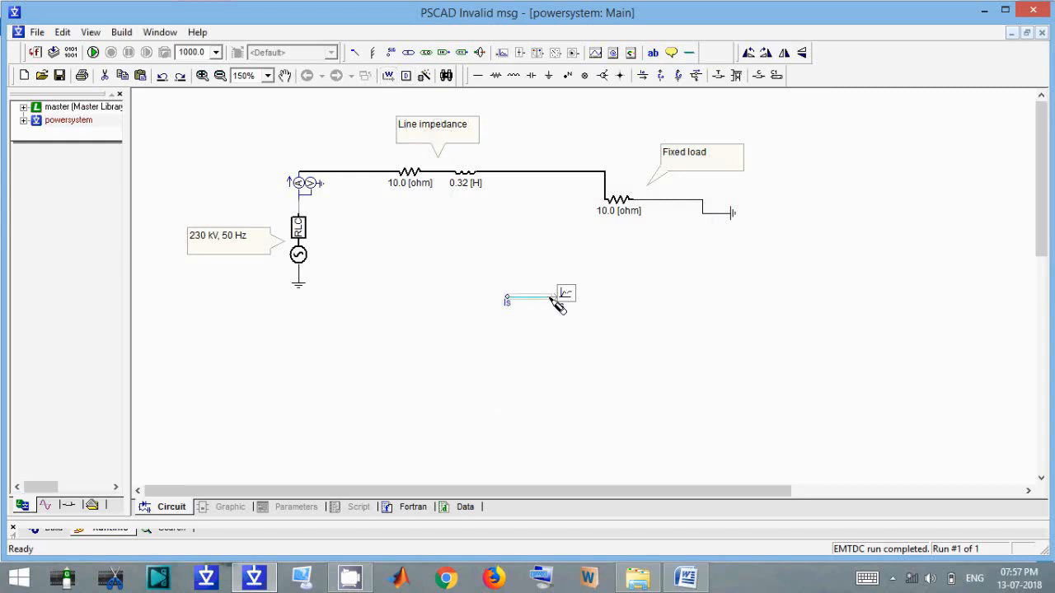
{"action": "key", "text": "Escape"}
- Copy the Is label, wire and output channel, and place the duplicate directly below the original
{"action": "left_click_drag", "start_coordinate": [600, 337], "coordinate": [422, 255]}
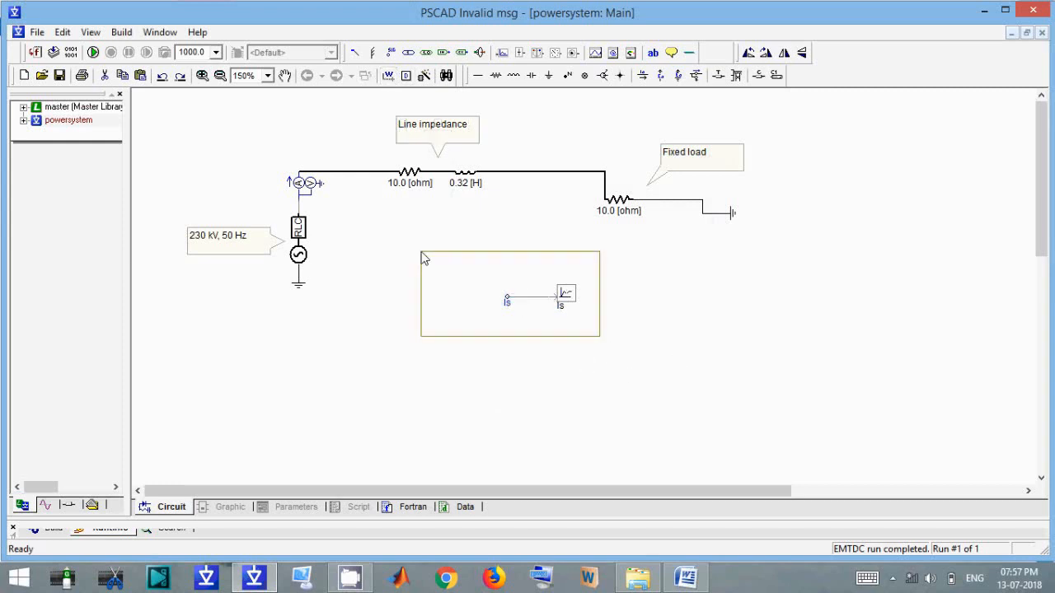
{"action": "key", "text": "ctrl+c"}
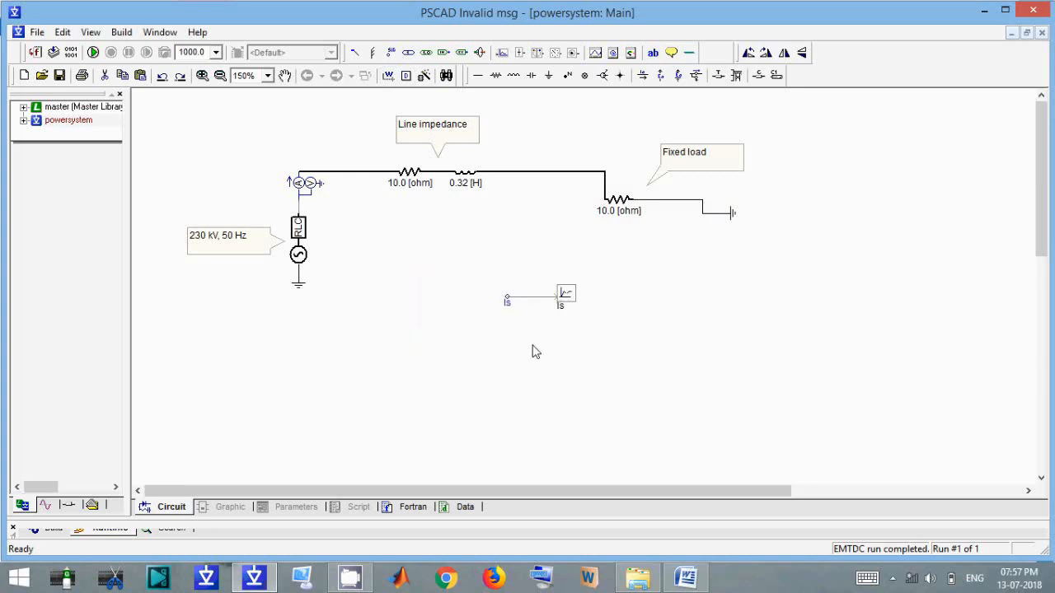
{"action": "key", "text": "ctrl+v"}
{"action": "left_click", "coordinate": [607, 352]}
{"action": "left_click_drag", "start_coordinate": [621, 379], "coordinate": [503, 328]}
{"action": "left_click_drag", "start_coordinate": [593, 349], "coordinate": [562, 328]}
{"action": "left_click", "coordinate": [573, 368]}
- Rename the duplicate's data label as Vs and give its output channel the title Vs and unit kV
{"action": "double_click", "coordinate": [508, 333]}
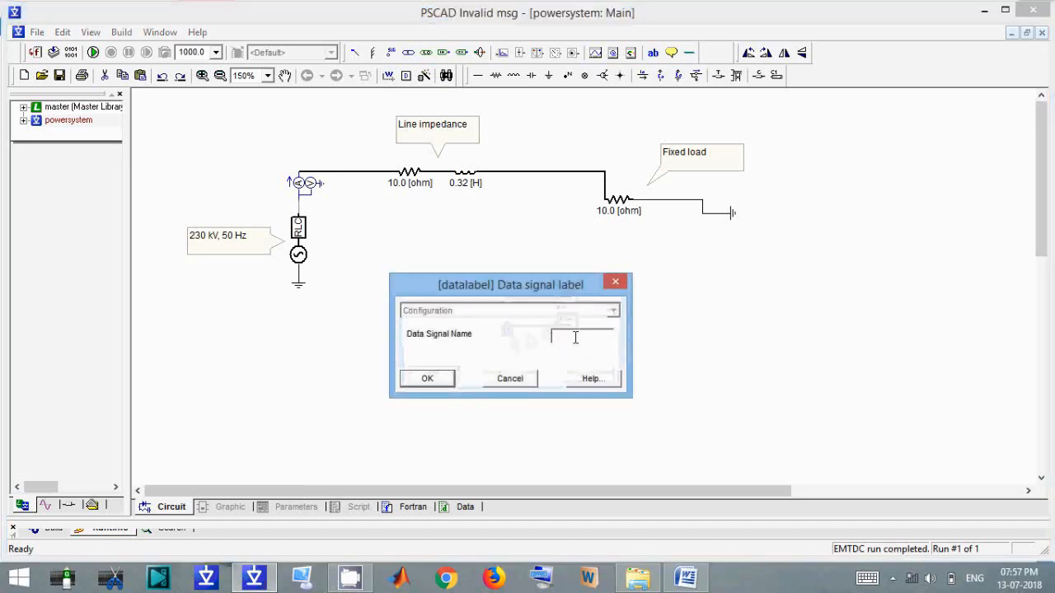
{"action": "type", "text": "Vs"}
{"action": "key", "text": "Return"}
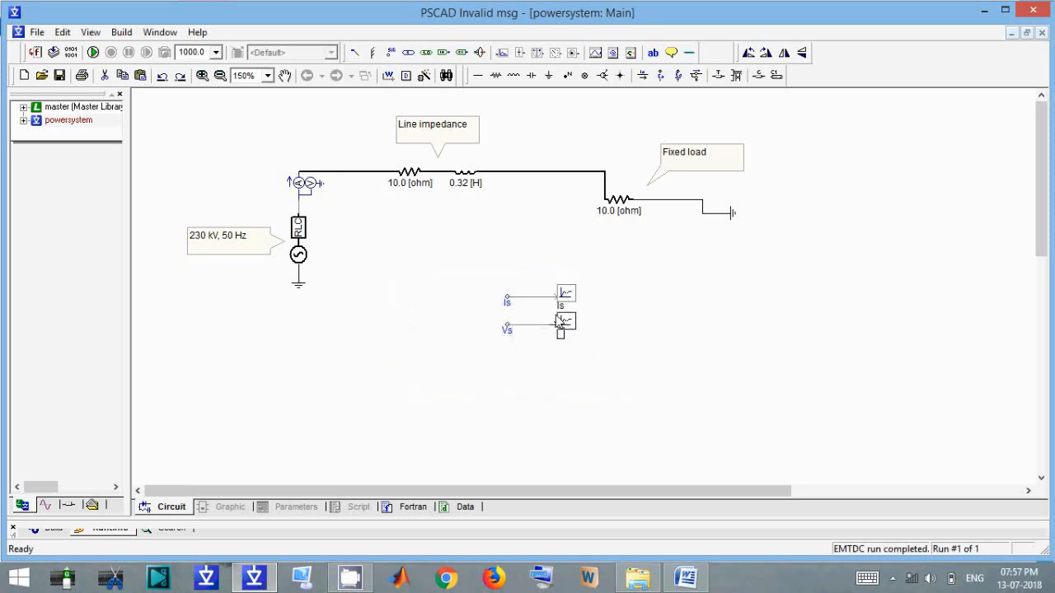
{"action": "double_click", "coordinate": [557, 321]}
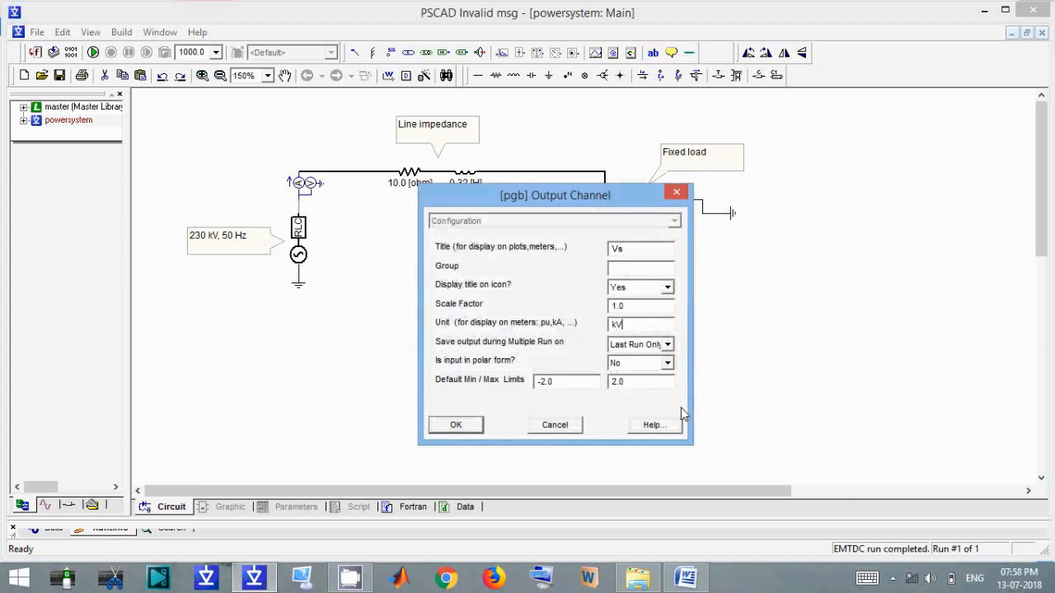
{"action": "key", "text": "Return"}
- Paste another copy of the label and output channel below the Vs row and name its data label Ps
{"action": "left_click", "coordinate": [552, 395]}
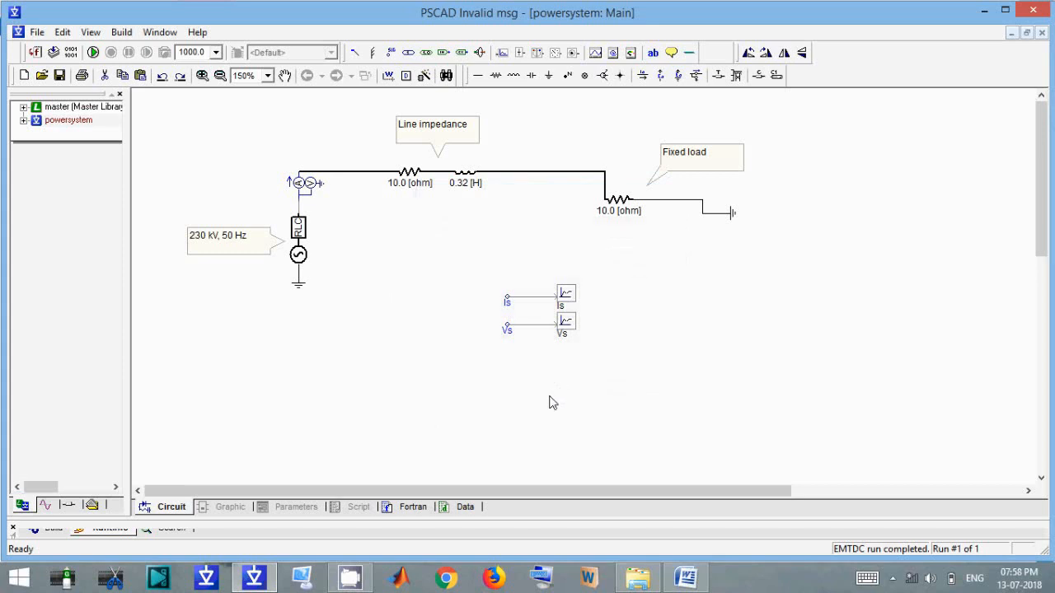
{"action": "key", "text": "ctrl+v"}
{"action": "left_click", "coordinate": [507, 364]}
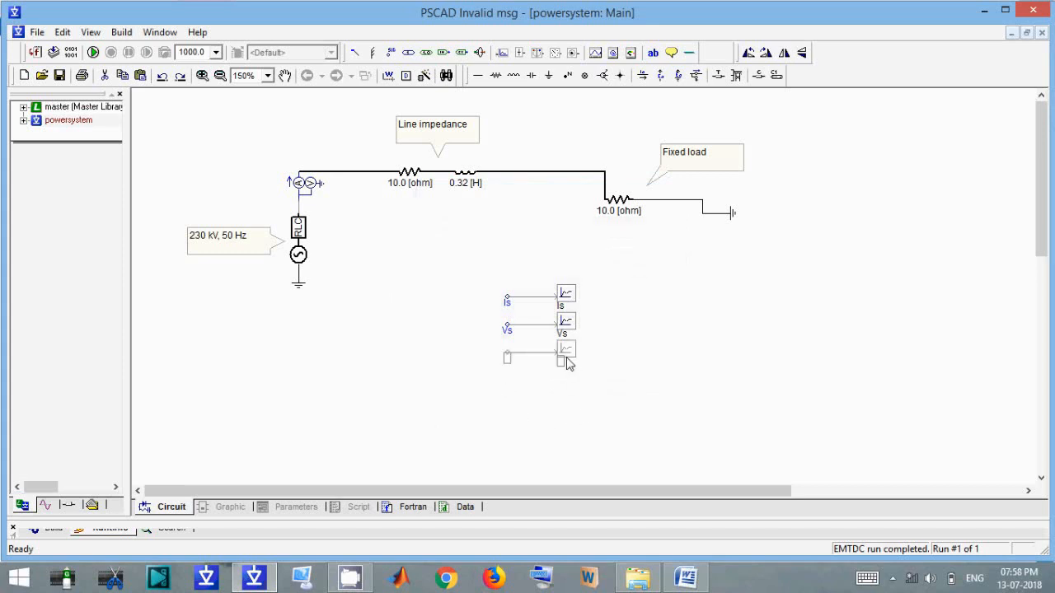
{"action": "double_click", "coordinate": [507, 361]}
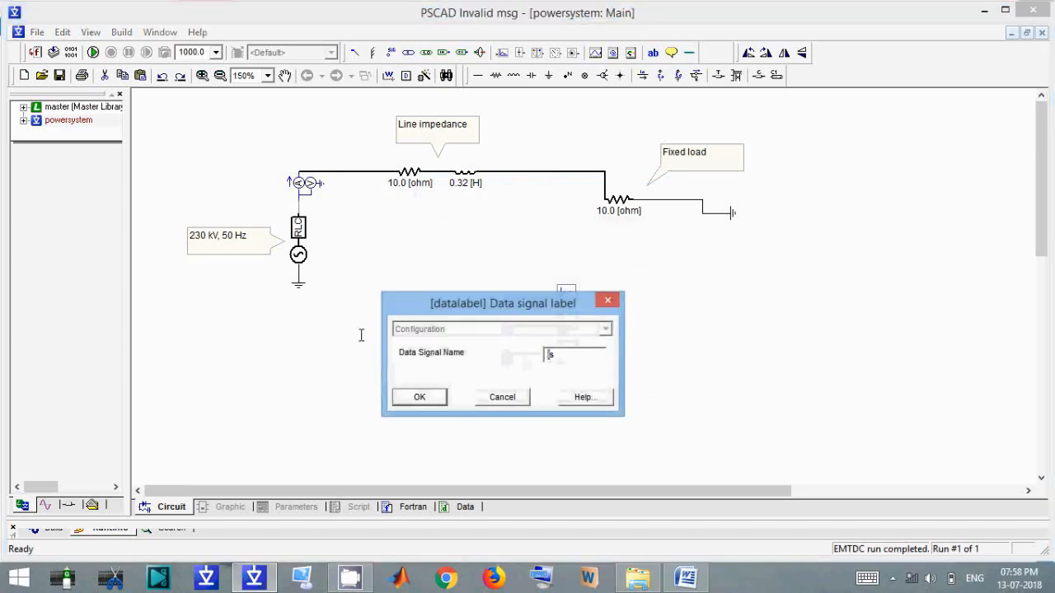
{"action": "key", "text": "Return"}
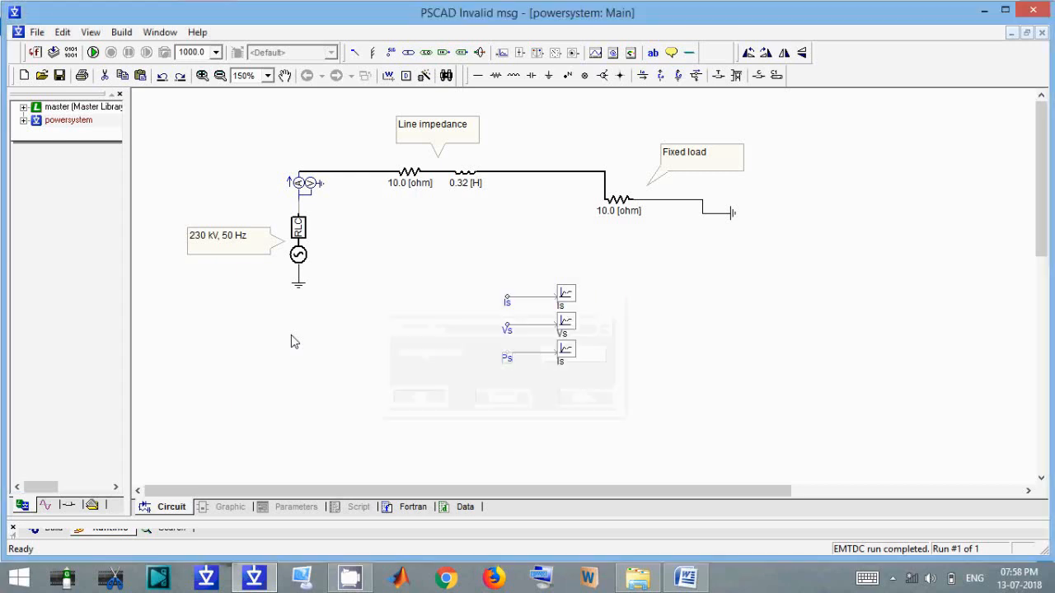
- Change the title of the output channel connected to the Ps label to Ps
{"action": "double_click", "coordinate": [567, 350]}
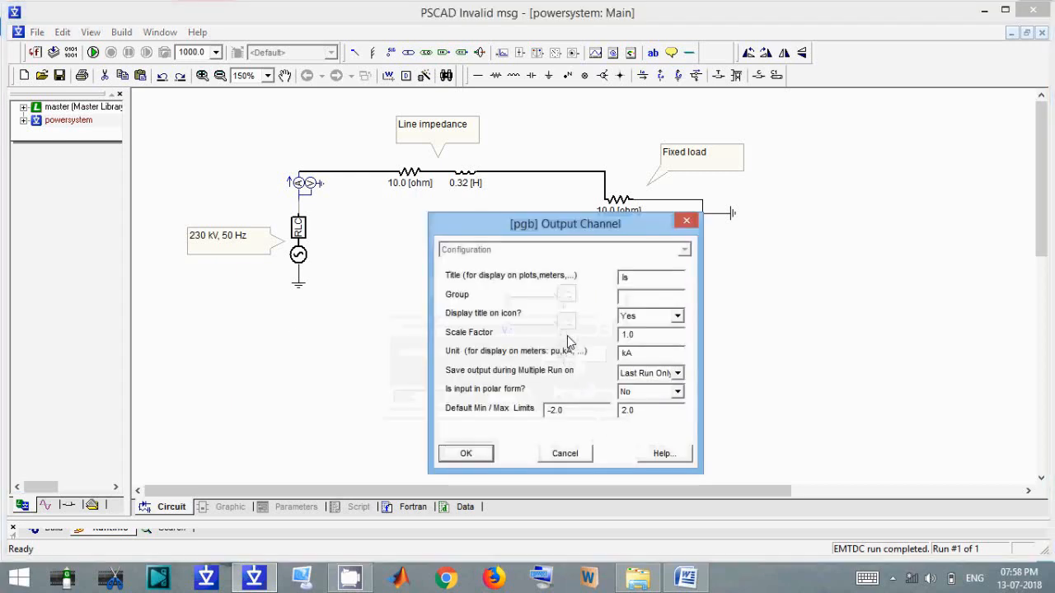
{"action": "type", "text": "P"}
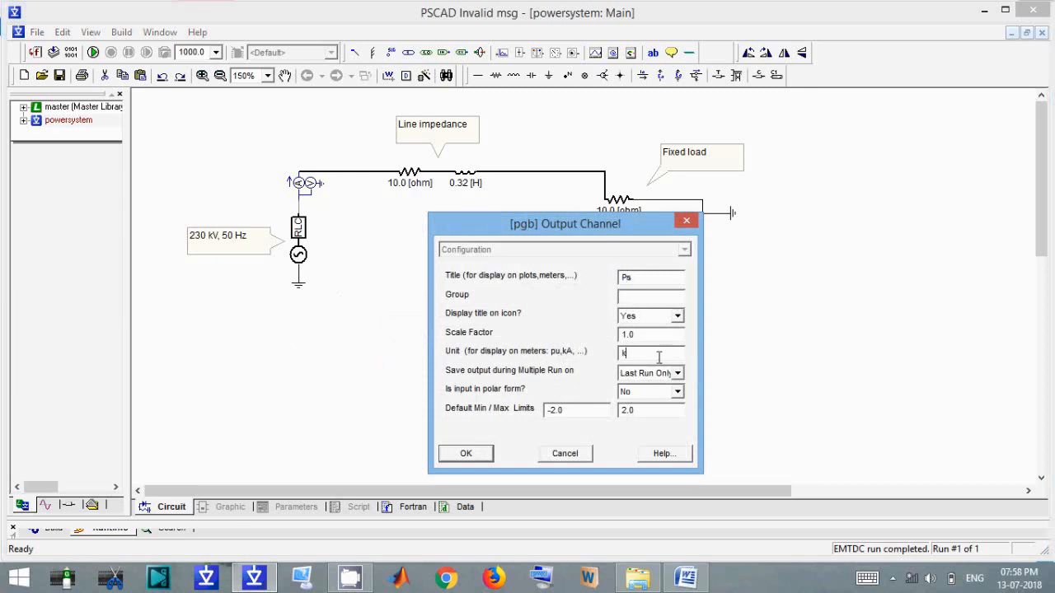
{"action": "key", "text": "Return"}
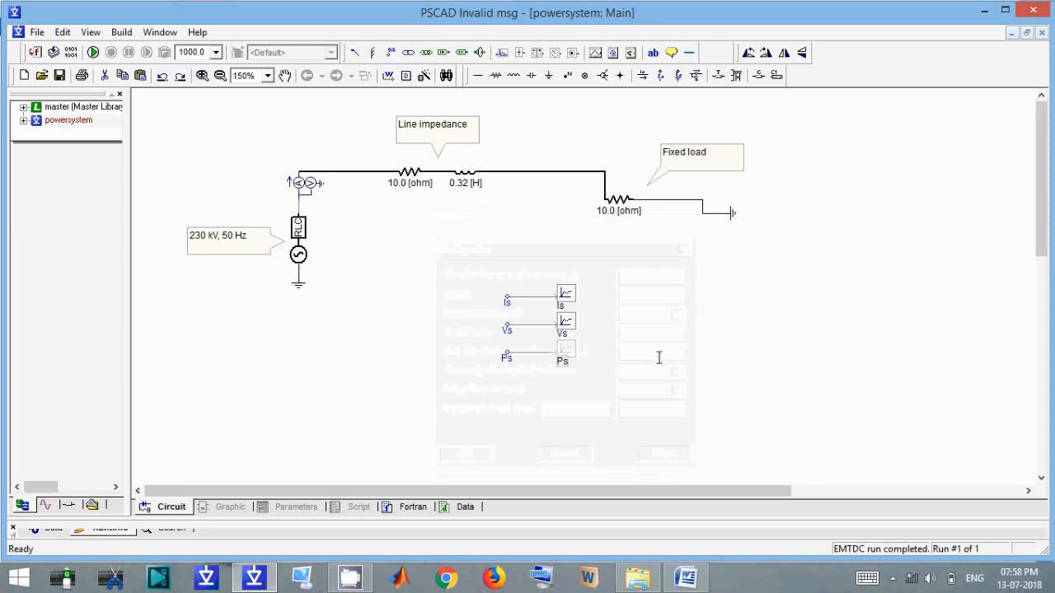
- Paste a fourth copy of the label and output channel below the Ps row and title its channel Qs
{"action": "key", "text": "ctrl+v"}
{"action": "left_click", "coordinate": [567, 380]}
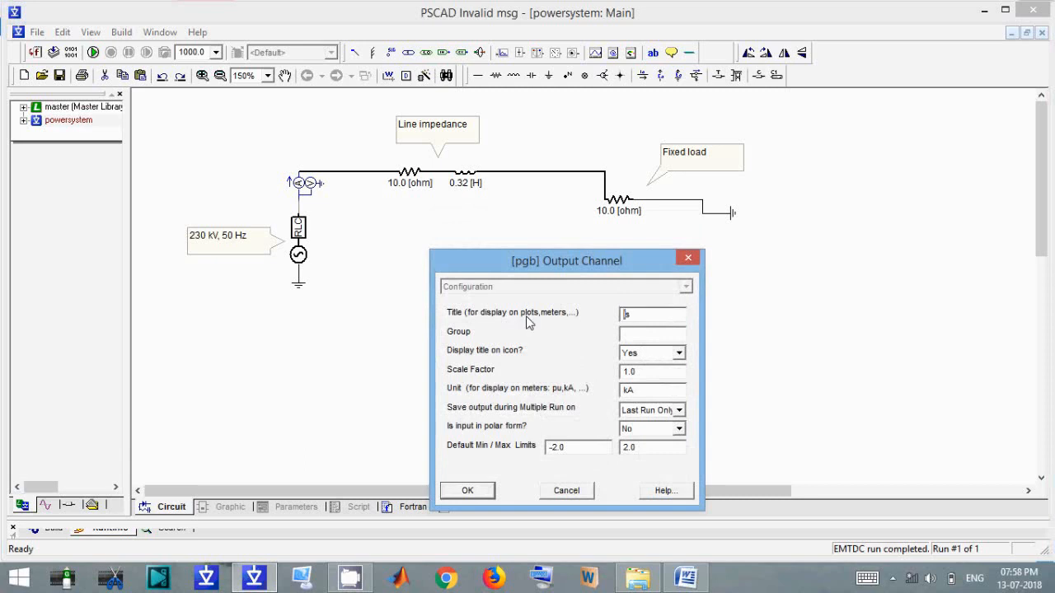
{"action": "type", "text": "Q"}
{"action": "key", "text": "Return"}
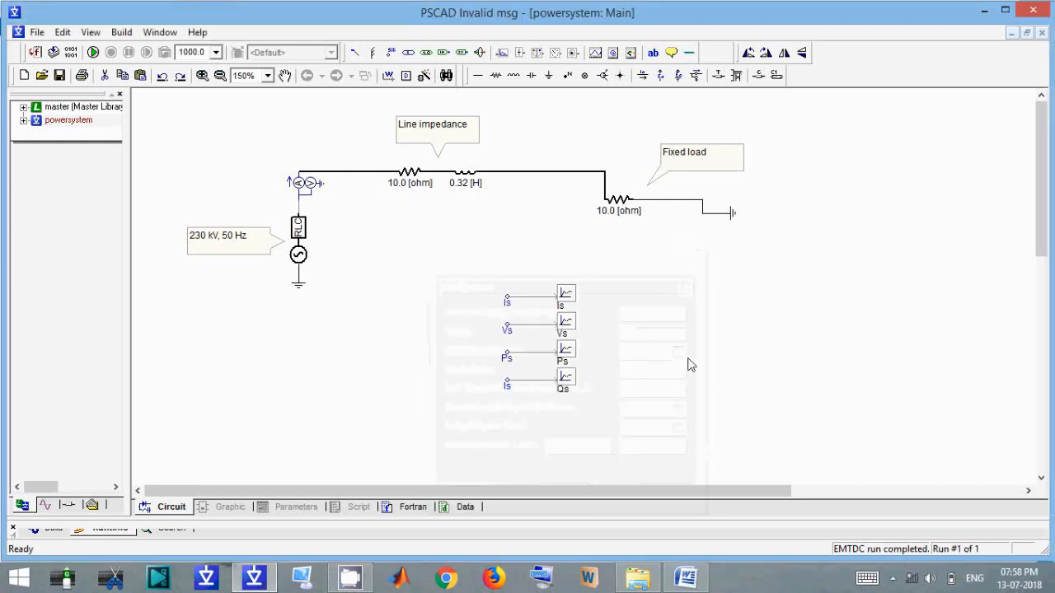
- Run the simulation and add an overlay graph of the Is output channel to the right of the channels
{"action": "left_click", "coordinate": [93, 52]}
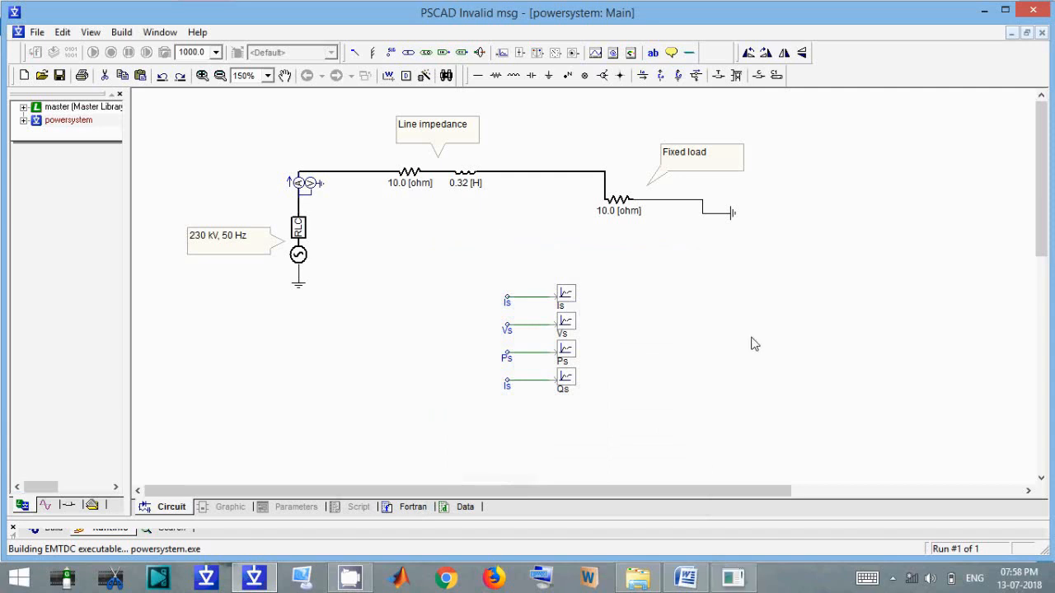
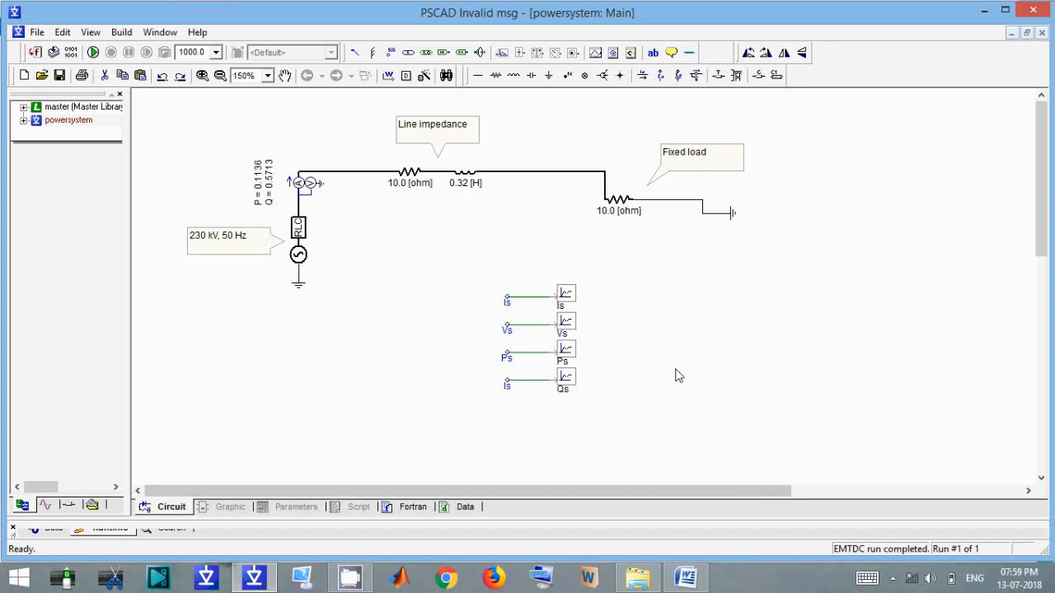
{"action": "right_click", "coordinate": [570, 302]}
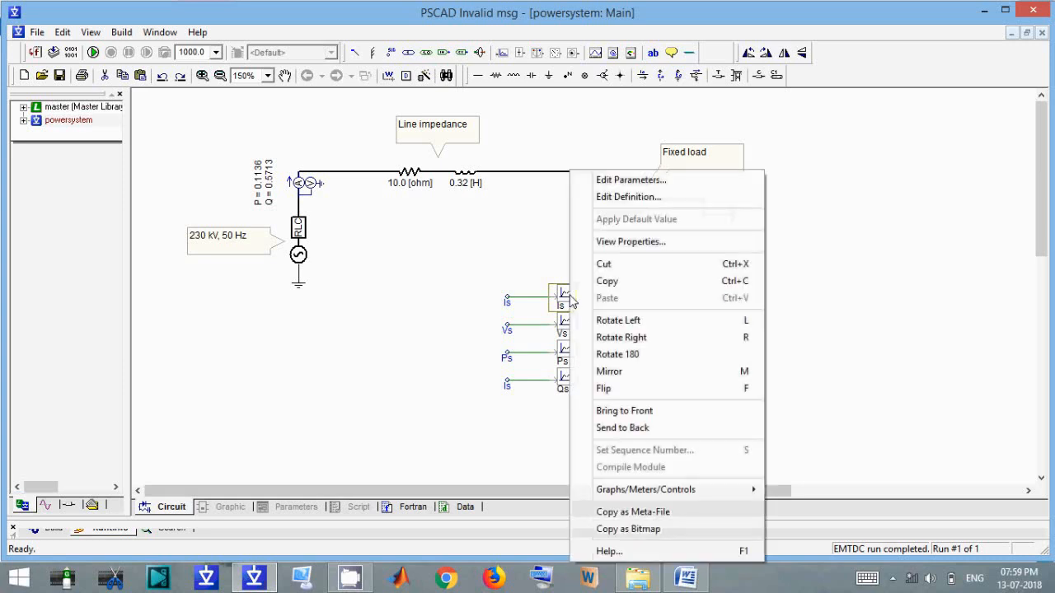
{"action": "mouse_move", "coordinate": [641, 493]}
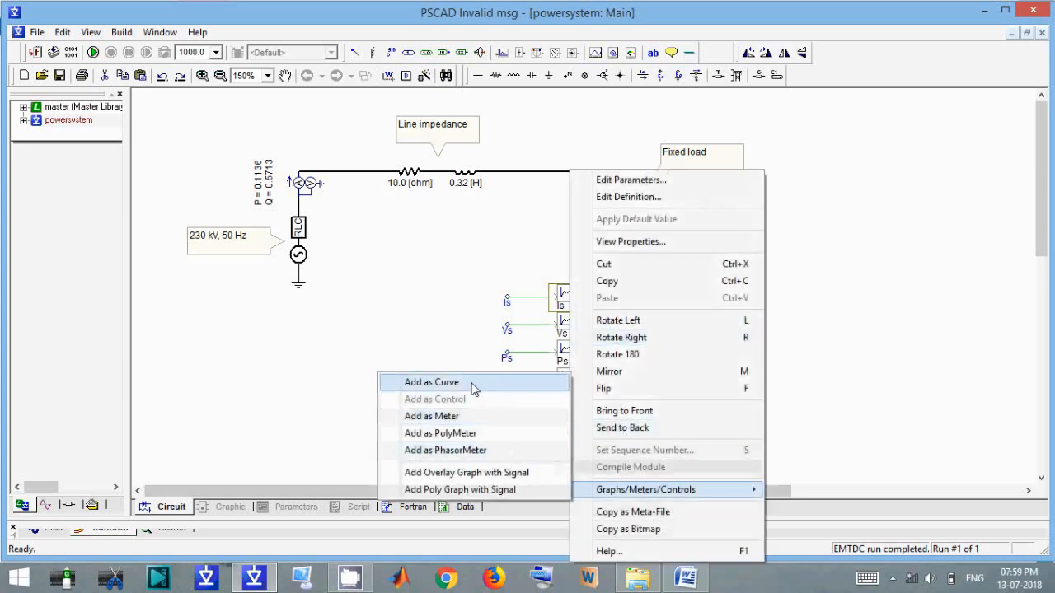
{"action": "left_click", "coordinate": [428, 478]}
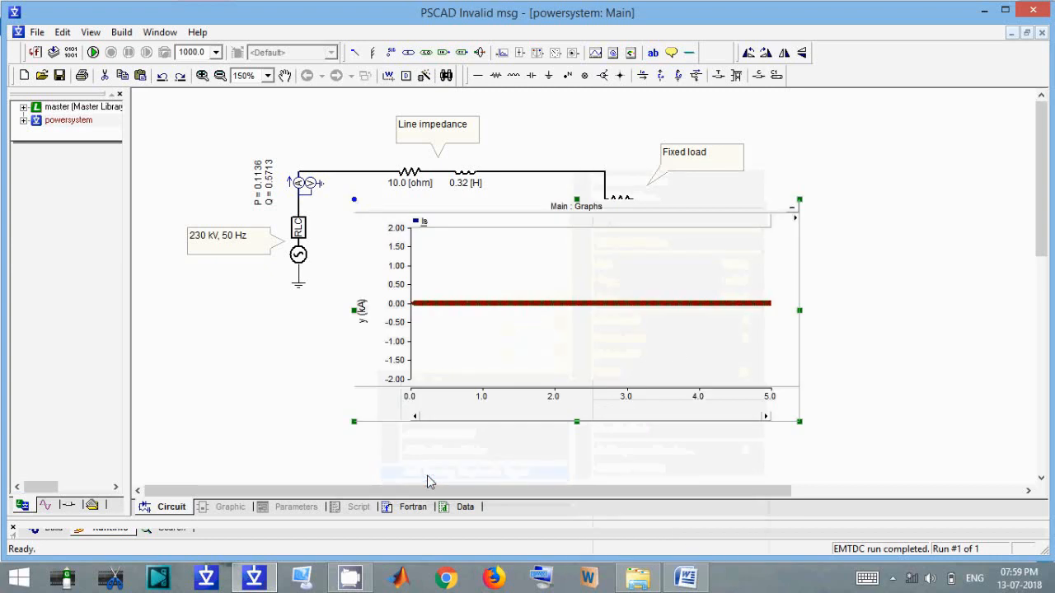
{"action": "left_click_drag", "start_coordinate": [727, 209], "coordinate": [955, 190]}
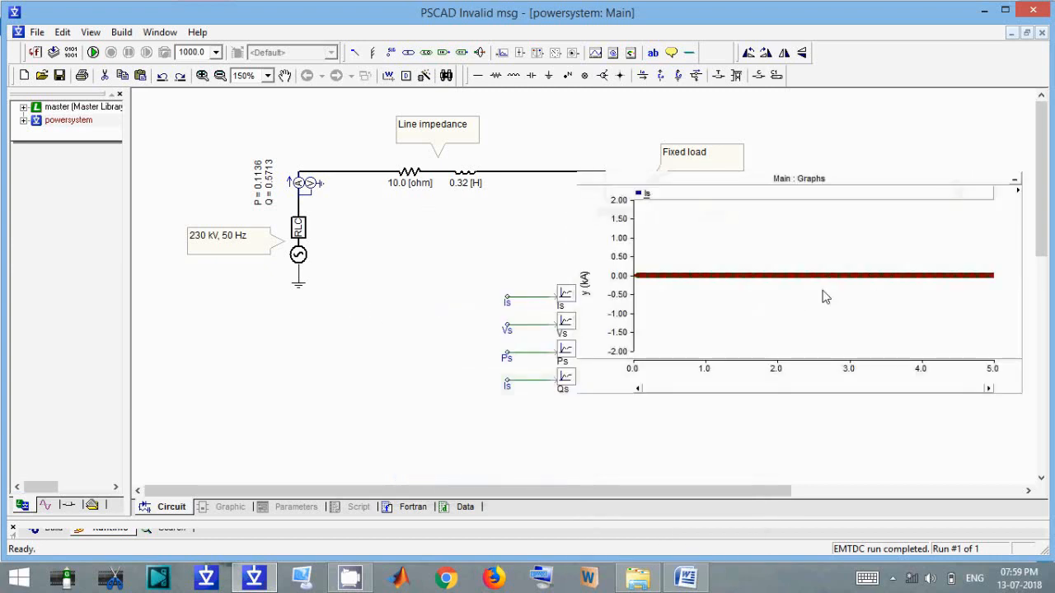
- Fit the Is graph's y-axis to the curves and zoom in on the time range from about 1.25 to 1.32 s
{"action": "mouse_move", "coordinate": [793, 327]}
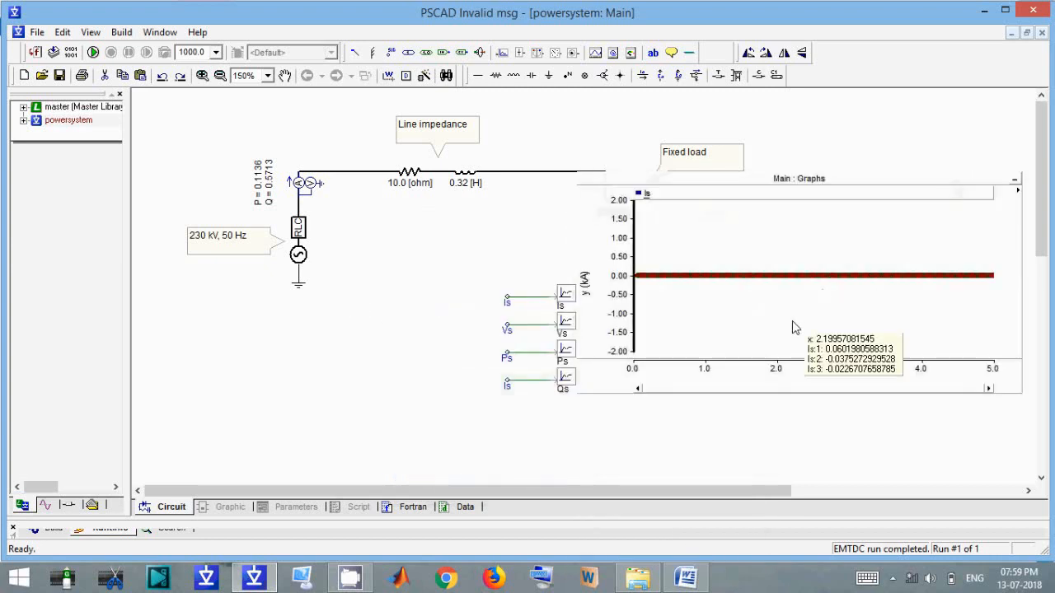
{"action": "key", "text": "y"}
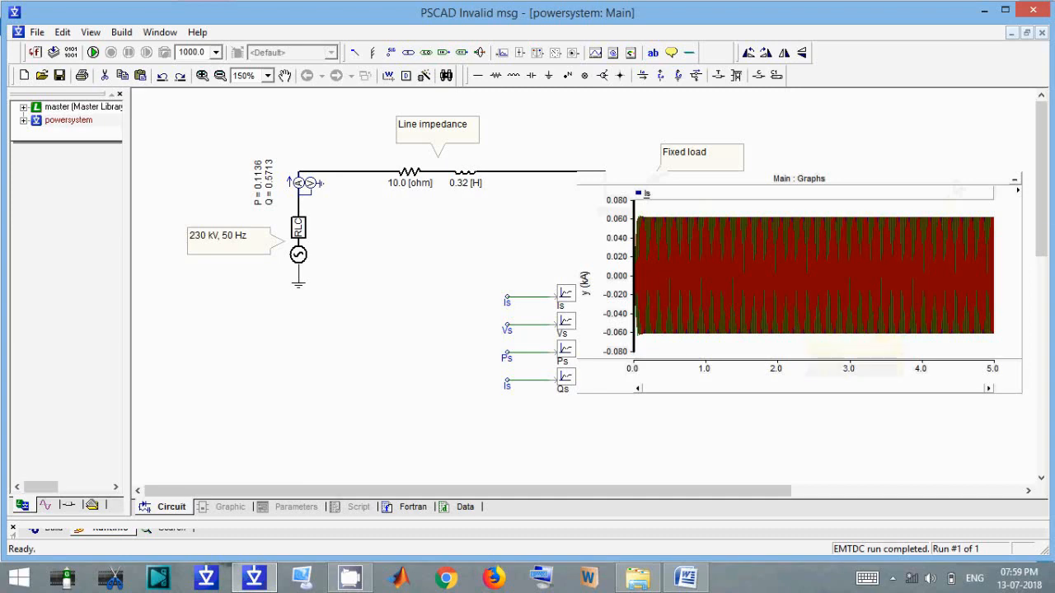
{"action": "left_click", "coordinate": [1017, 192]}
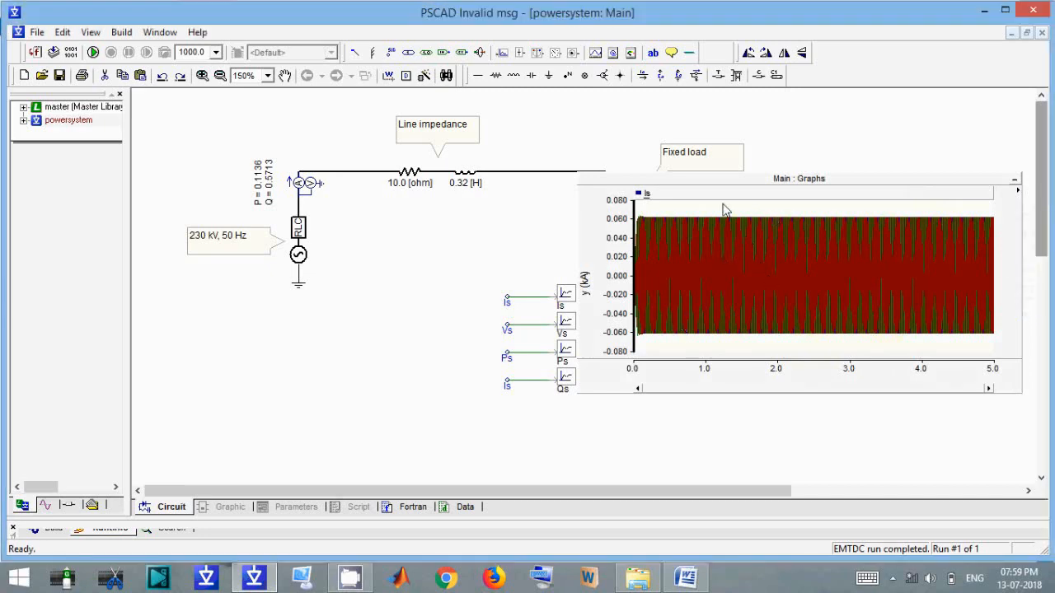
{"action": "left_click_drag", "start_coordinate": [722, 203], "coordinate": [740, 353]}
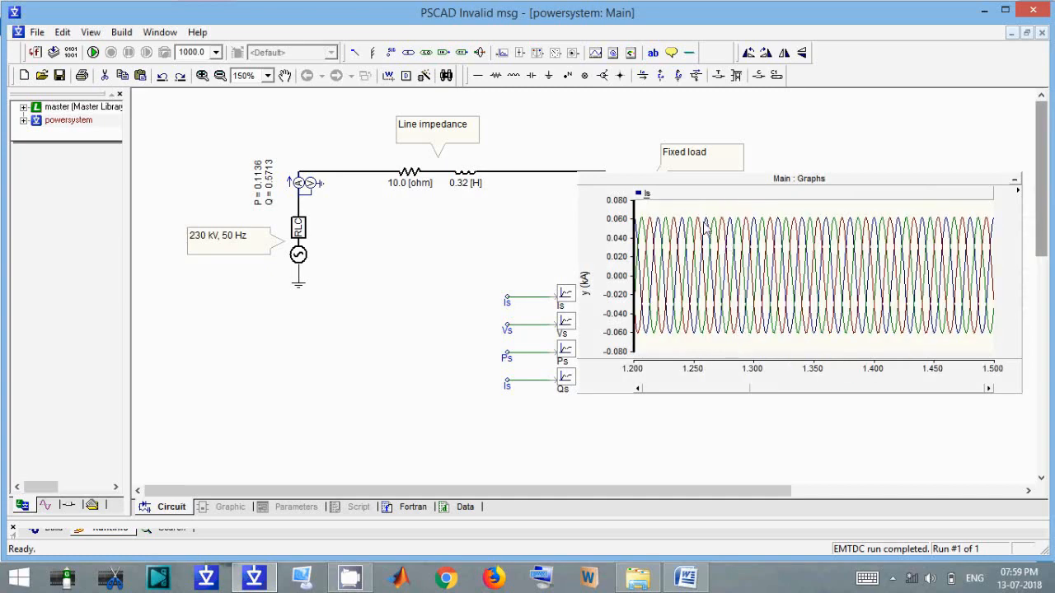
{"action": "left_click_drag", "start_coordinate": [702, 219], "coordinate": [790, 349]}
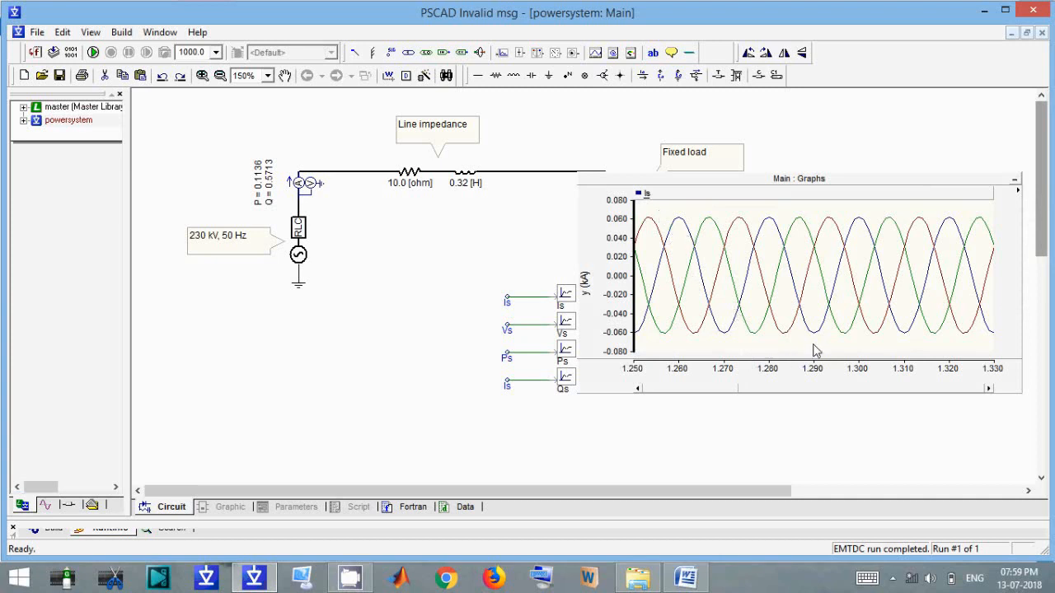
{"action": "left_click_drag", "start_coordinate": [903, 356], "coordinate": [913, 353]}
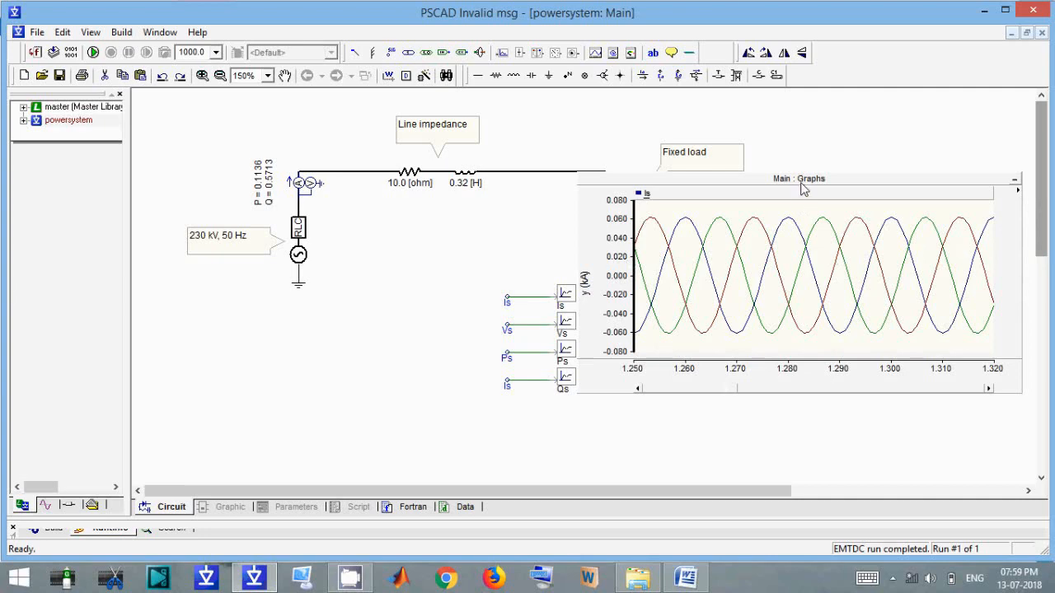
- Move the graph frame slightly down and add a second, empty overlay graph beneath the Is graph
{"action": "left_click_drag", "start_coordinate": [800, 189], "coordinate": [810, 239]}
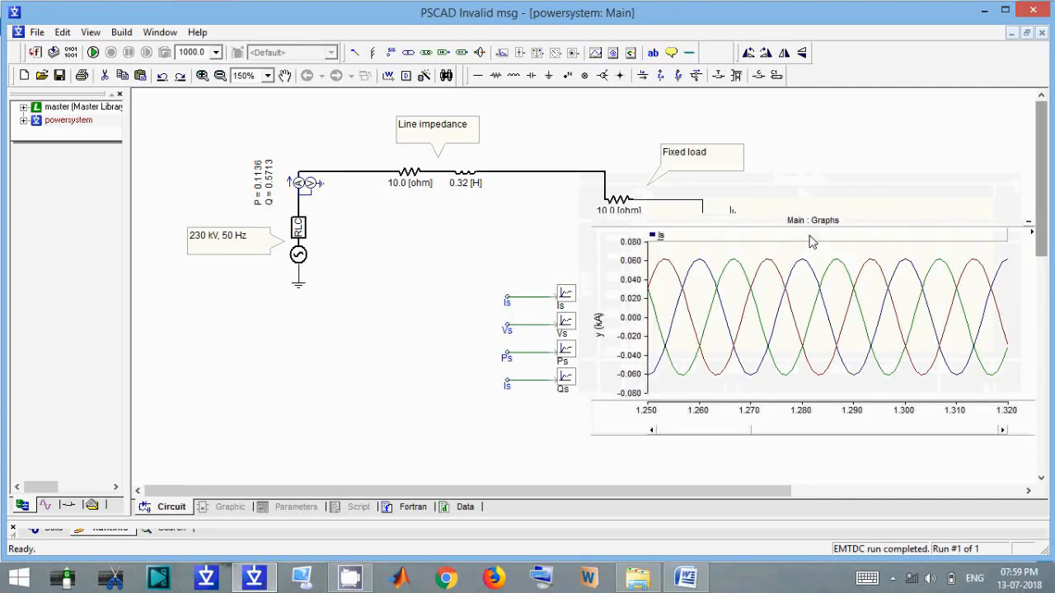
{"action": "right_click", "coordinate": [762, 230]}
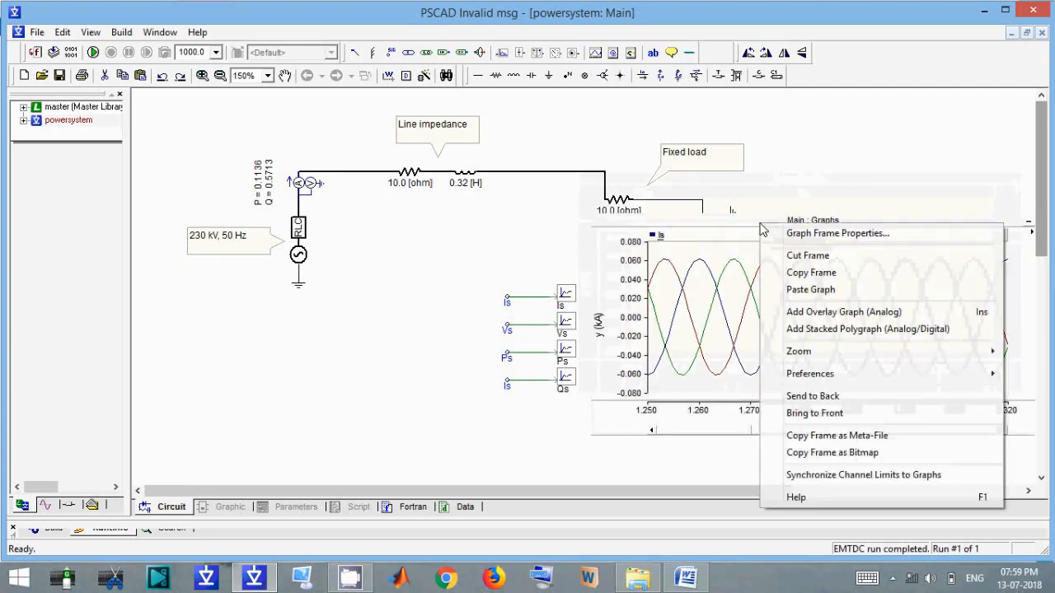
{"action": "right_click", "coordinate": [744, 221]}
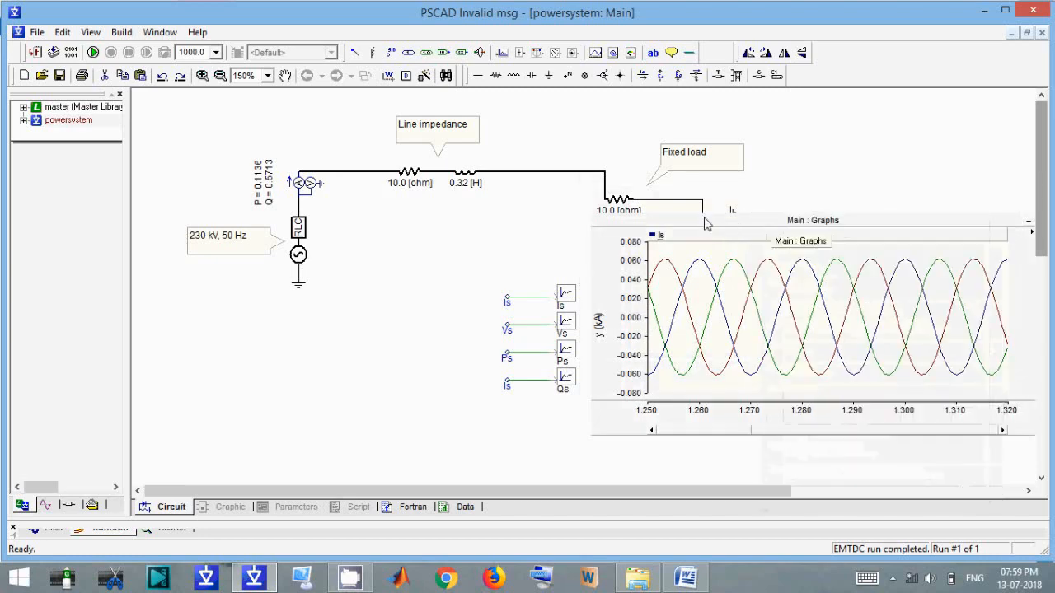
{"action": "right_click", "coordinate": [705, 218]}
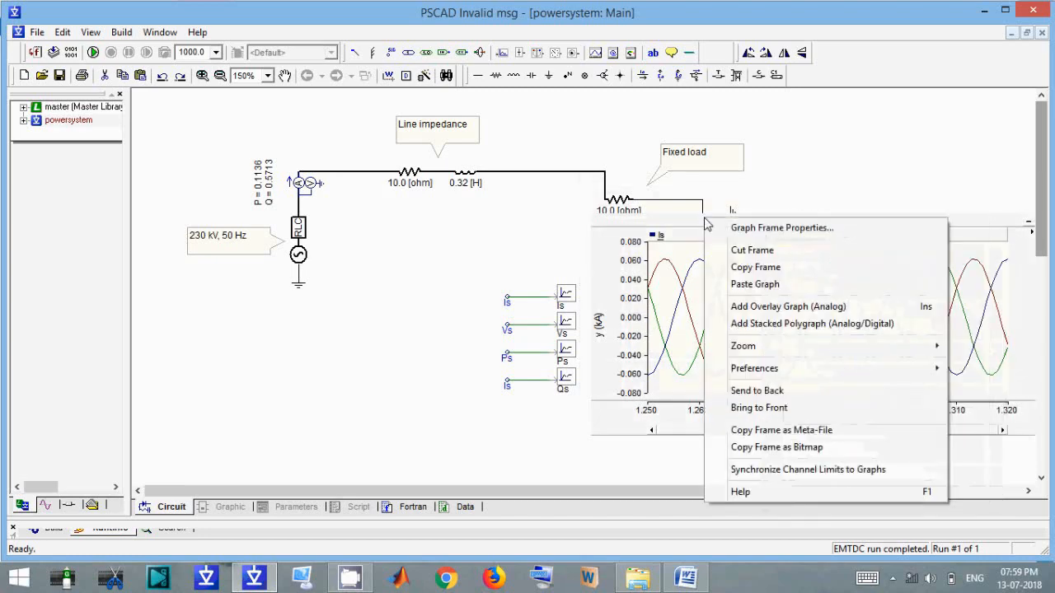
{"action": "left_click", "coordinate": [765, 305]}
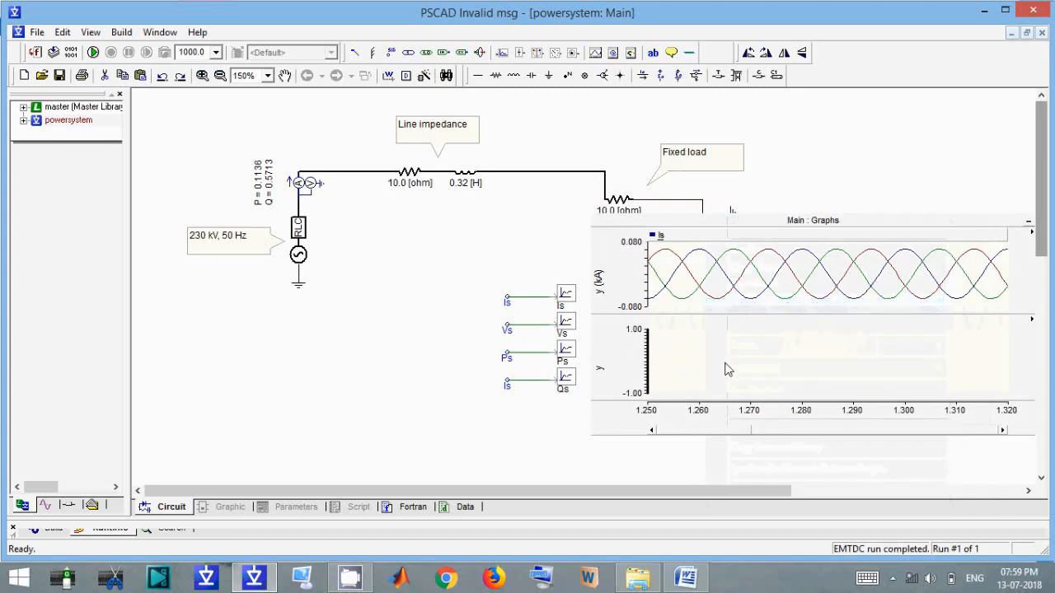
- Add the Vs output channel as a curve in the empty graph below Is
{"action": "right_click", "coordinate": [566, 323]}
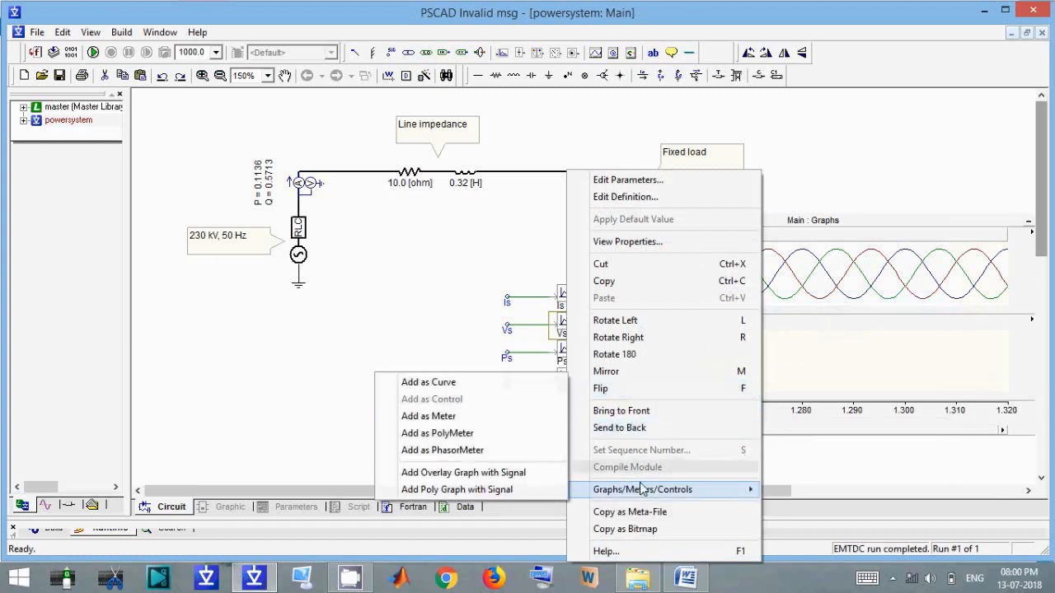
{"action": "left_click", "coordinate": [471, 384]}
{"action": "right_click", "coordinate": [773, 367]}
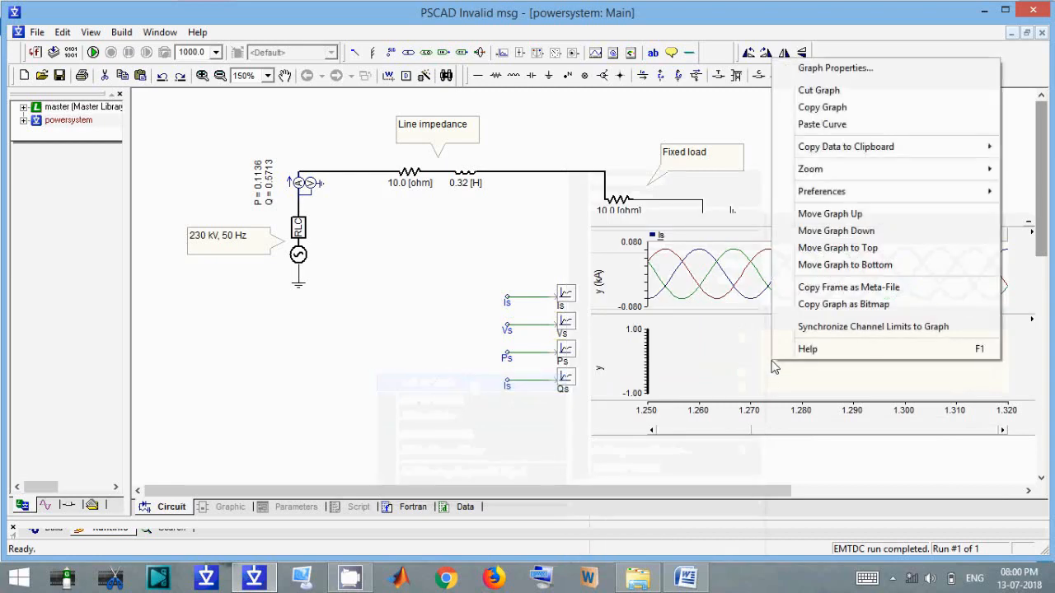
{"action": "left_click", "coordinate": [839, 124]}
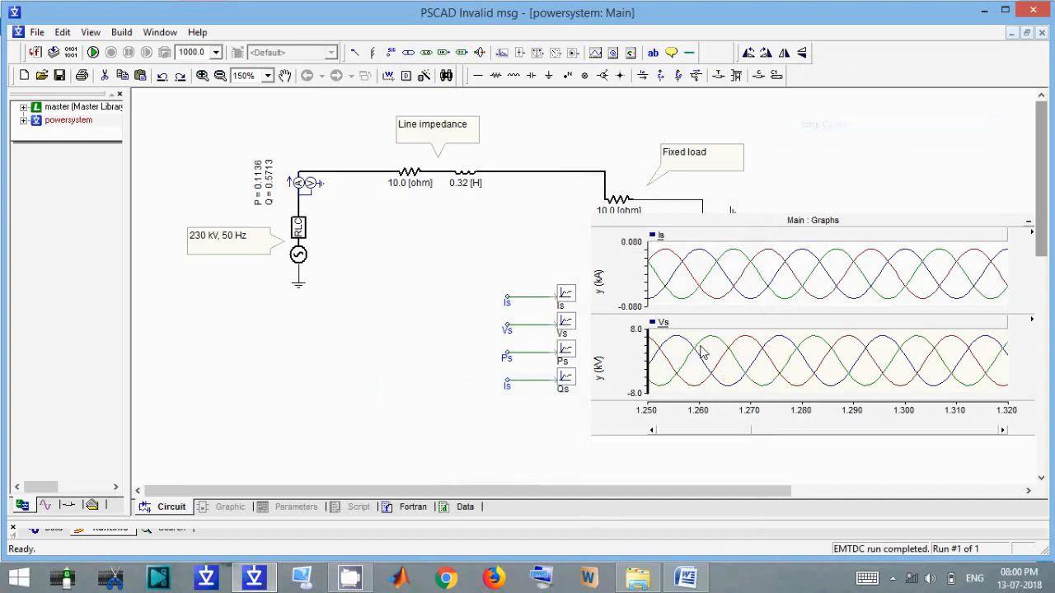
- Show the full time range, zoom both graphs in on about 1.87 to 1.95 s, and move the graph frame up beside the line impedance note
{"action": "key", "text": "x"}
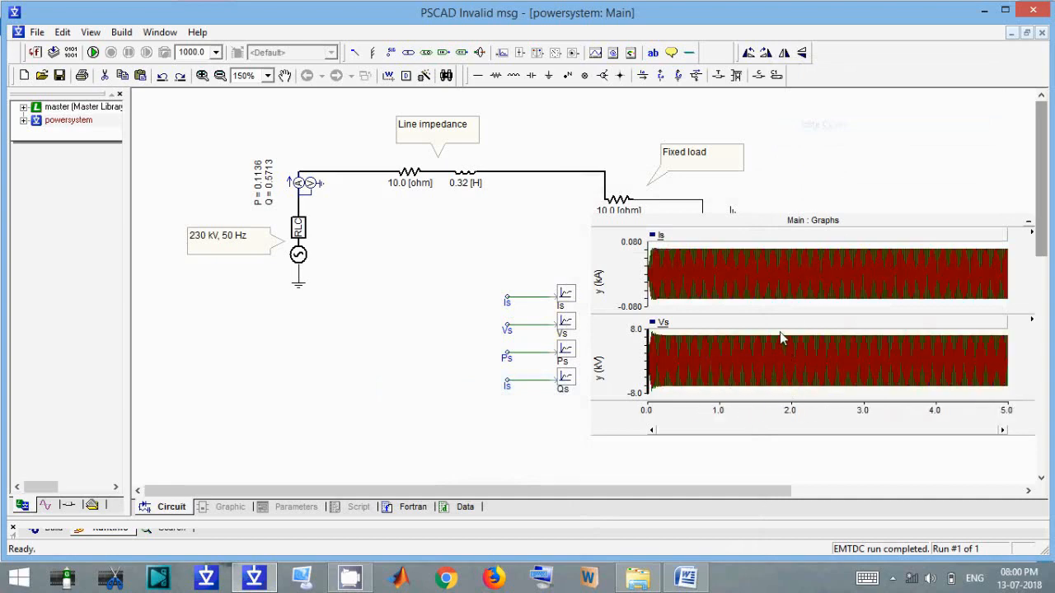
{"action": "mouse_move", "coordinate": [793, 382]}
{"action": "left_mouse_down"}
{"action": "mouse_move", "coordinate": [779, 385]}
{"action": "mouse_move", "coordinate": [800, 398]}
{"action": "left_mouse_up"}
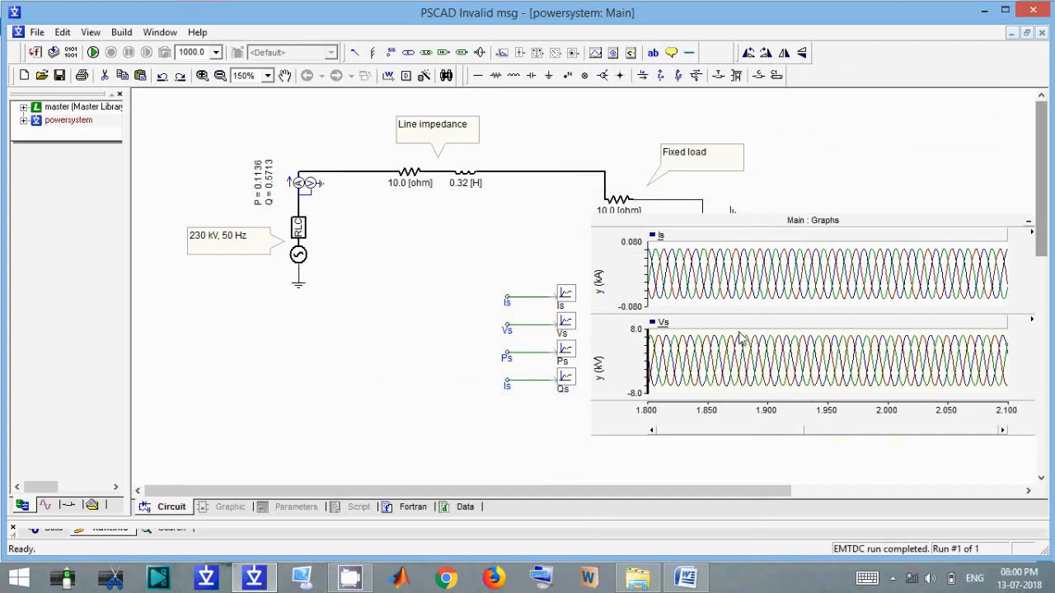
{"action": "left_click_drag", "start_coordinate": [740, 337], "coordinate": [821, 398]}
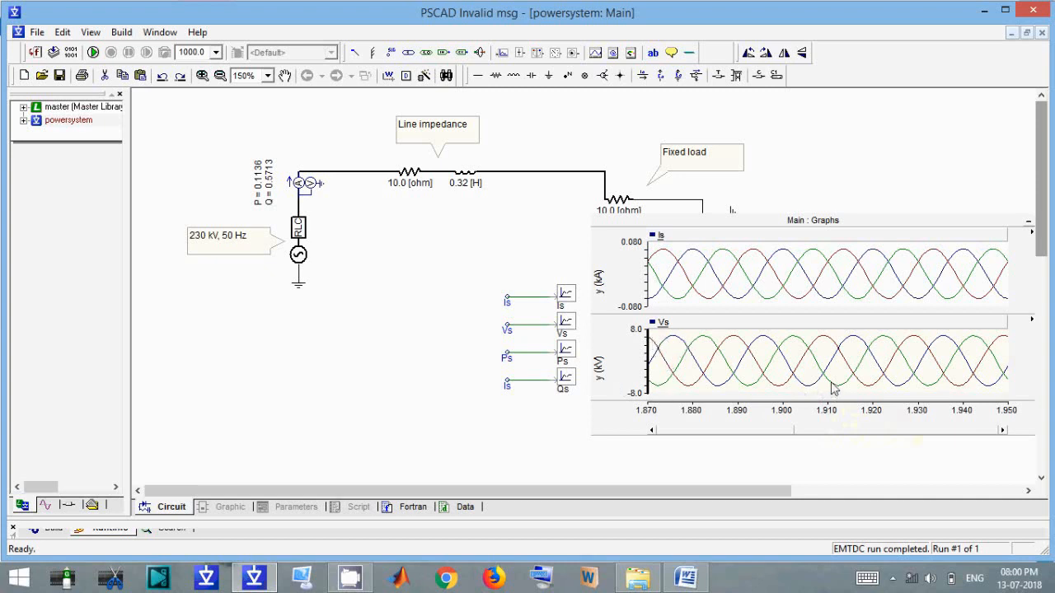
{"action": "mouse_move", "coordinate": [834, 390]}
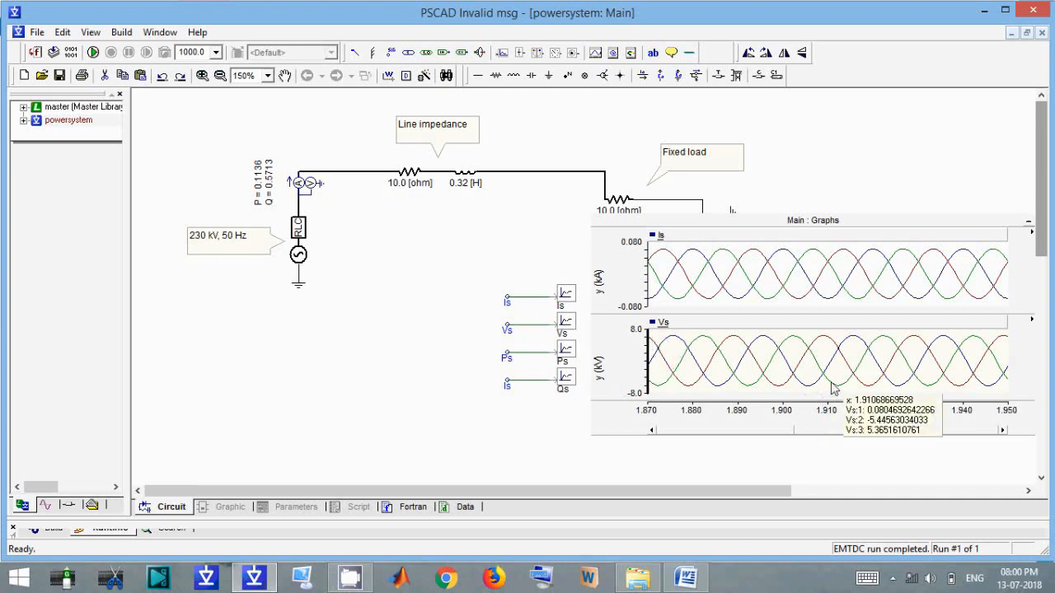
{"action": "mouse_move", "coordinate": [804, 356]}
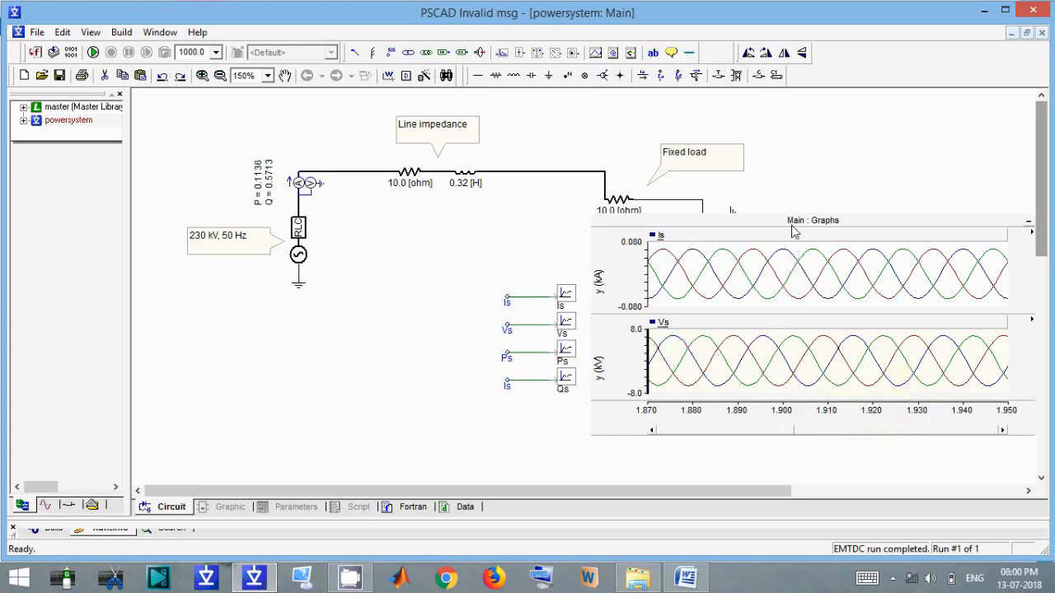
{"action": "left_click_drag", "start_coordinate": [793, 230], "coordinate": [770, 213]}
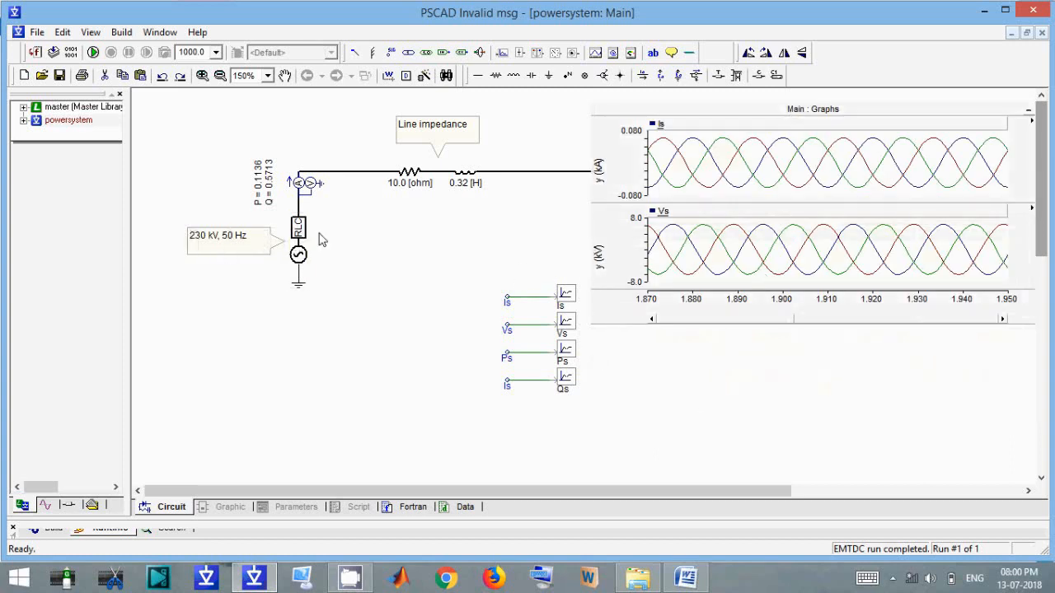
- Set the three-phase source's impedance type to Ideal (R=0) and rerun the simulation
{"action": "double_click", "coordinate": [306, 247]}
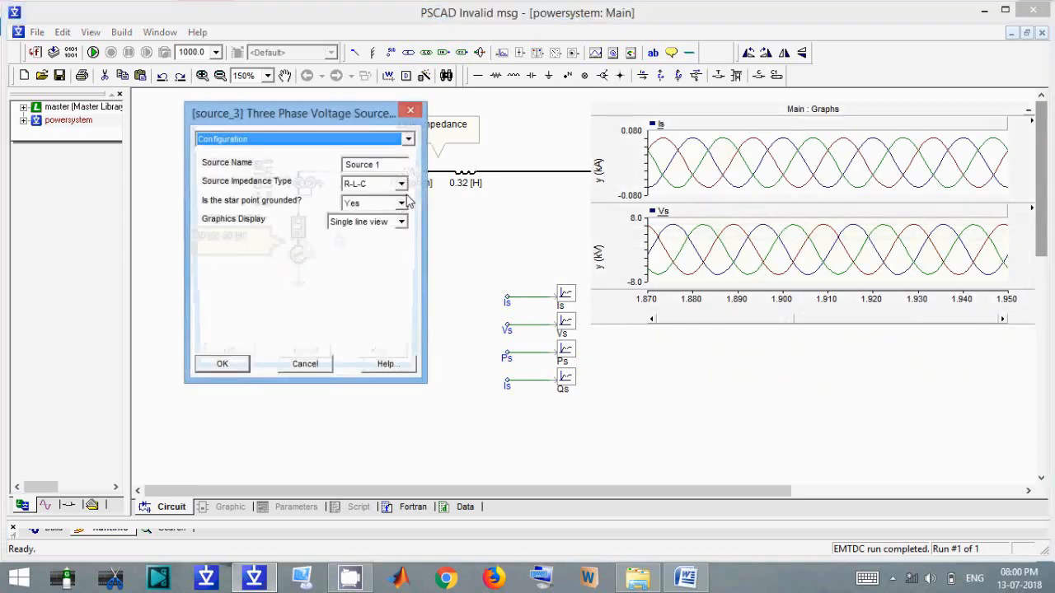
{"action": "key", "text": "Down"}
{"action": "key", "text": "Down"}
{"action": "key", "text": "Up"}
{"action": "key", "text": "Up"}
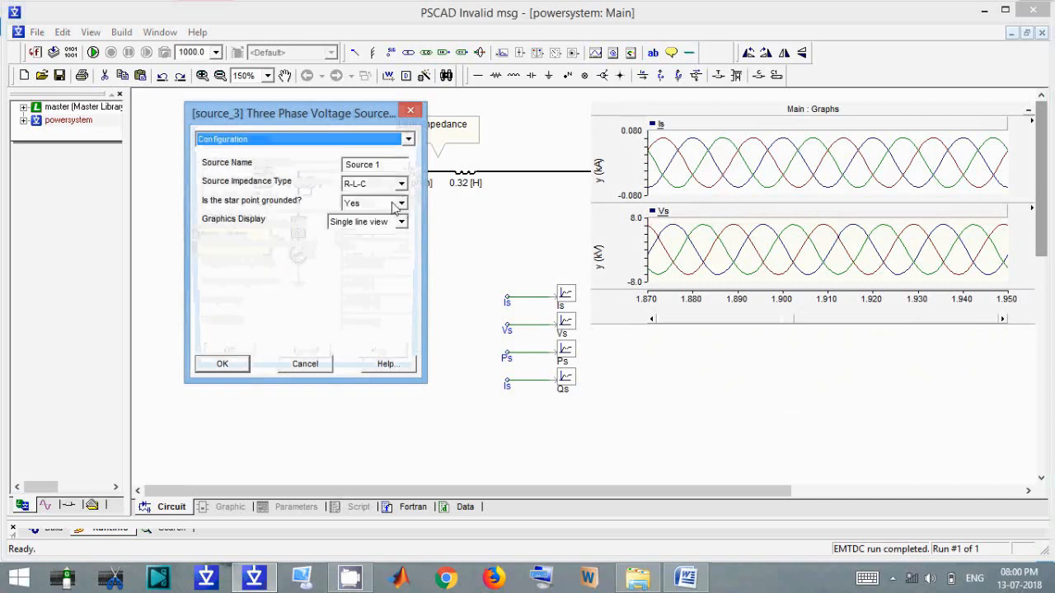
{"action": "left_click", "coordinate": [402, 183]}
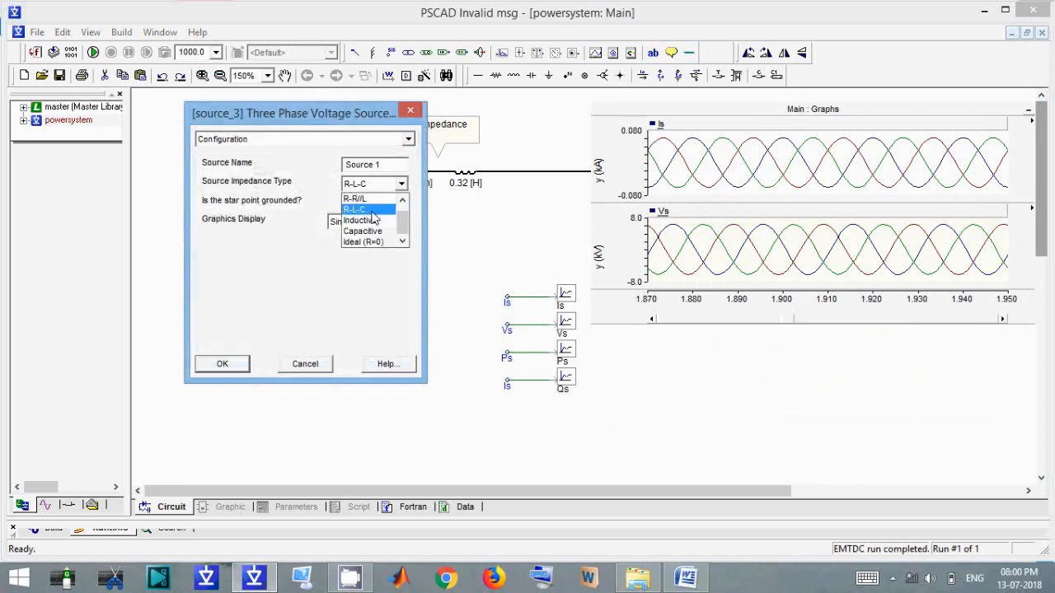
{"action": "left_click", "coordinate": [381, 243]}
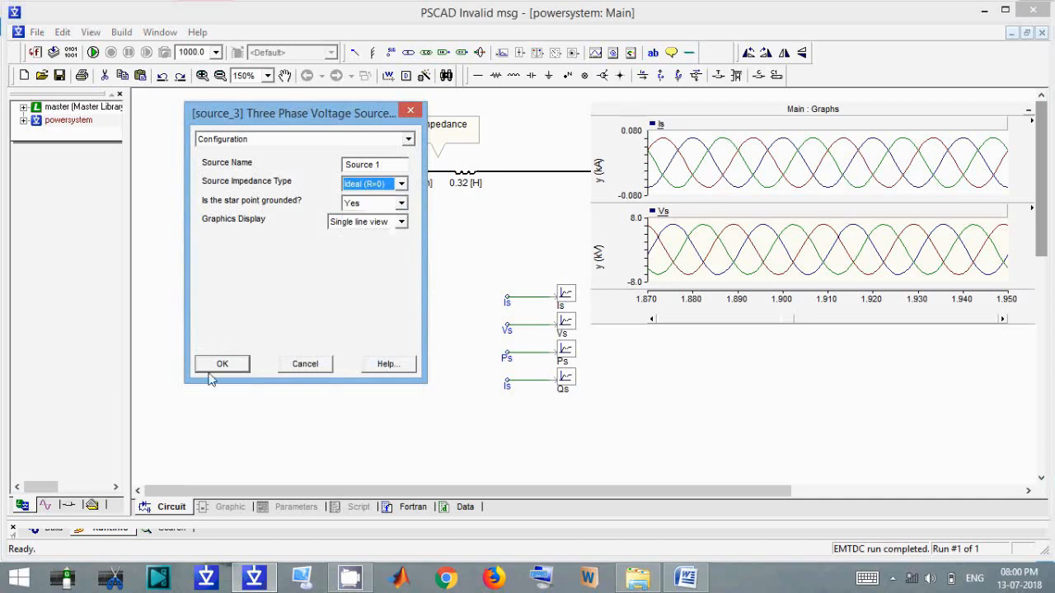
{"action": "left_click", "coordinate": [224, 364]}
{"action": "left_click", "coordinate": [93, 53]}
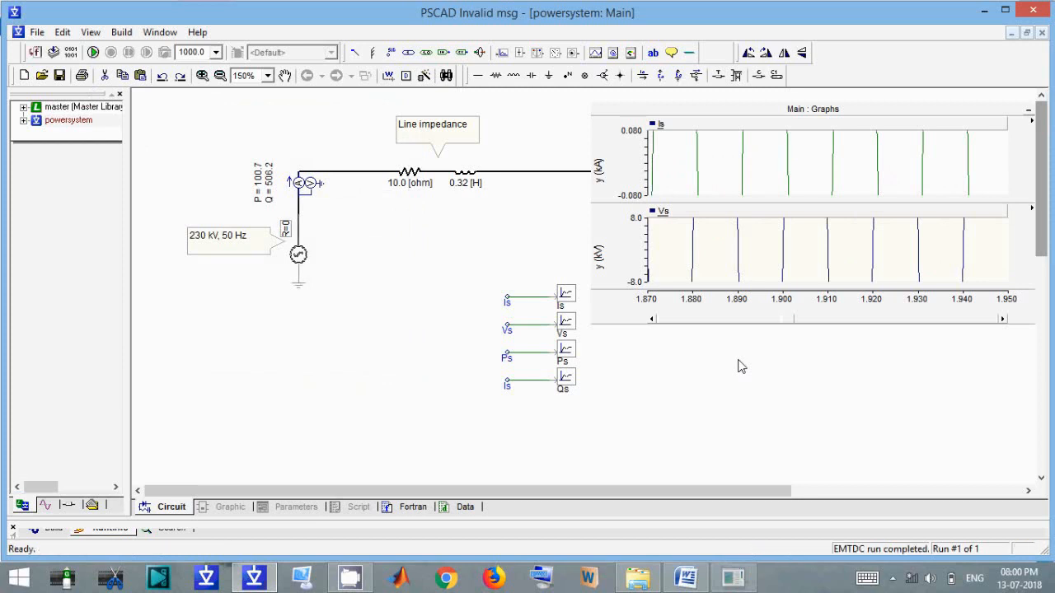
- Fit the Vs and Is graphs to their new curves and zoom in on the time range from about 1.81 to 1.87 s
{"action": "left_click", "coordinate": [729, 232]}
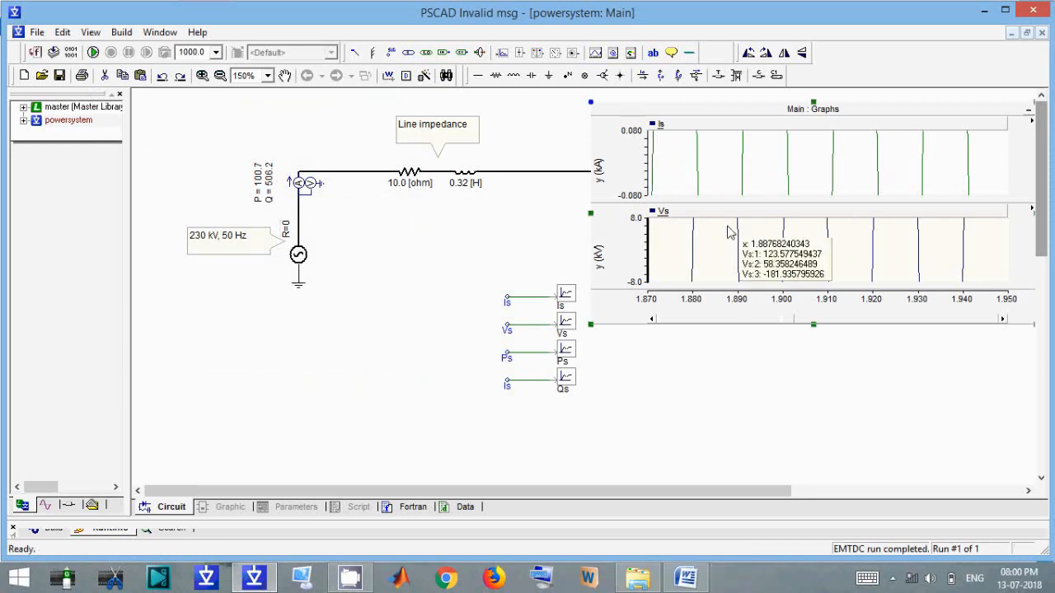
{"action": "key", "text": "r"}
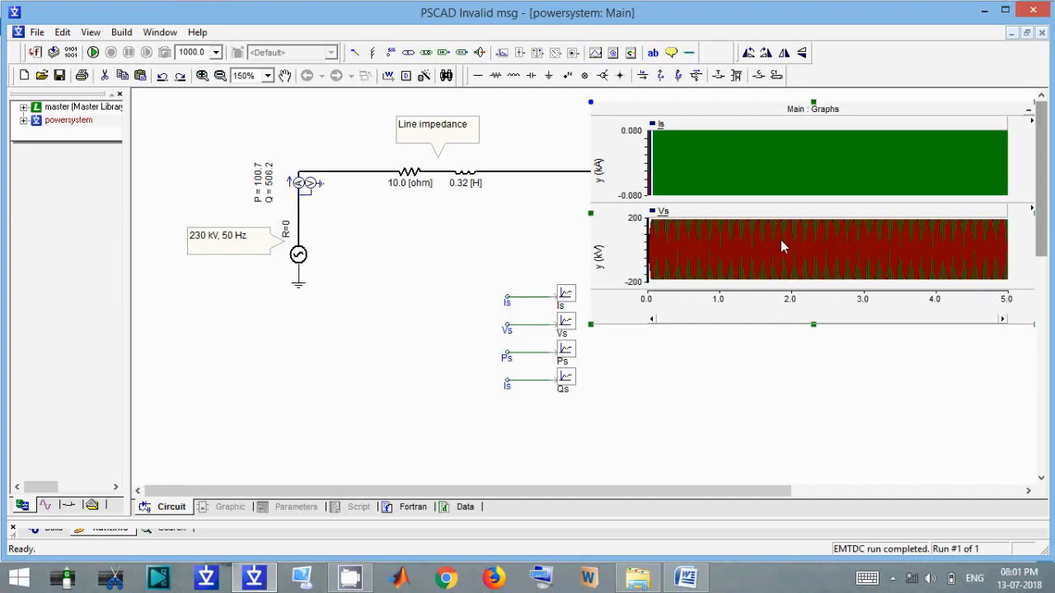
{"action": "left_click_drag", "start_coordinate": [769, 219], "coordinate": [793, 298]}
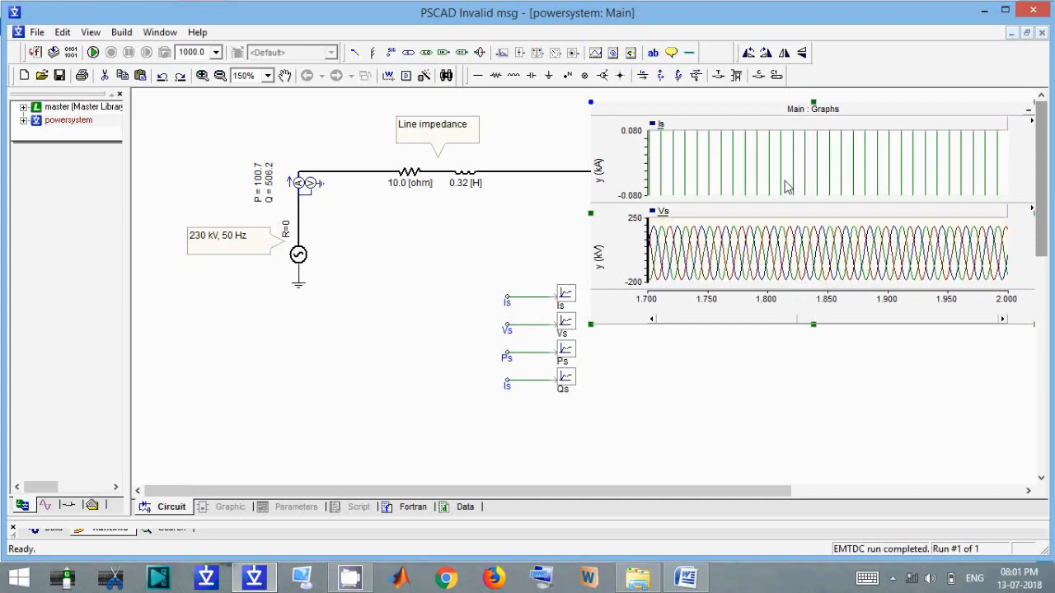
{"action": "key", "text": "r"}
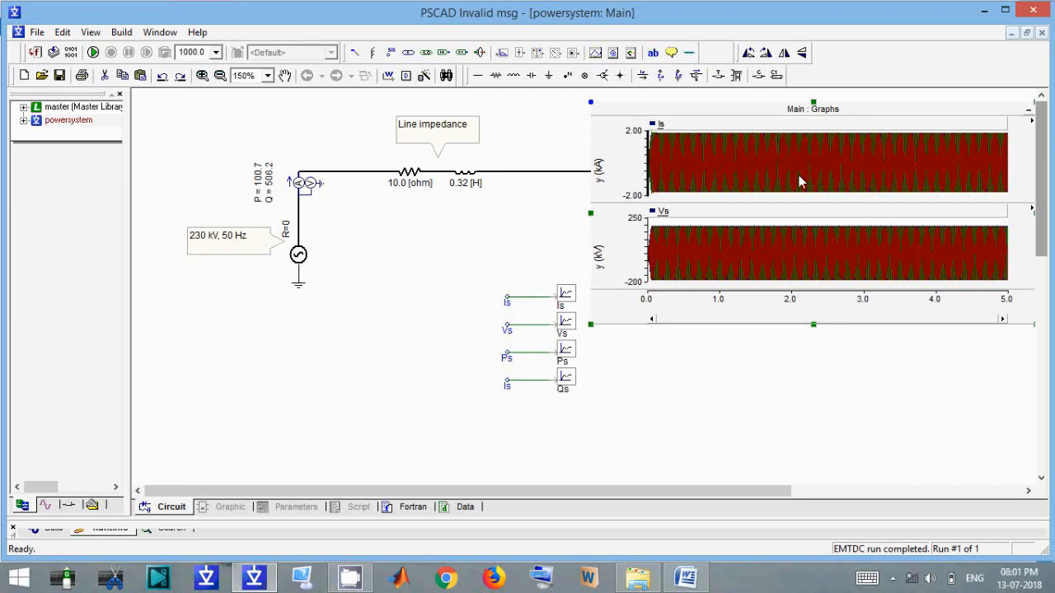
{"action": "left_click_drag", "start_coordinate": [776, 183], "coordinate": [790, 201]}
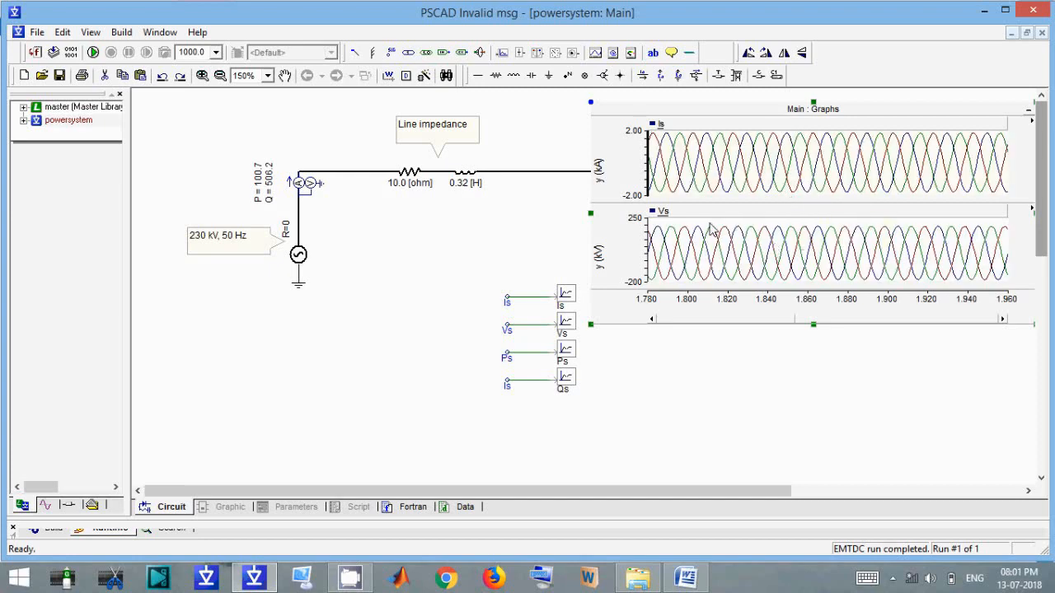
{"action": "left_click_drag", "start_coordinate": [710, 231], "coordinate": [822, 290]}
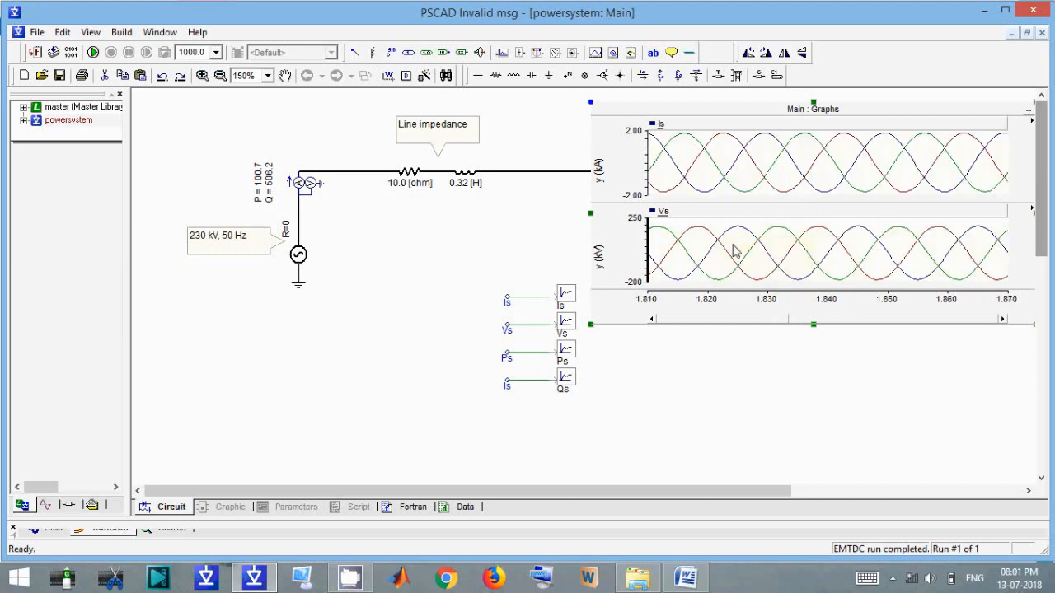
{"action": "mouse_move", "coordinate": [736, 251]}
- Add two more overlay graphs below Vs and stretch the graph frame downward to give all four graphs room
{"action": "right_click", "coordinate": [747, 116]}
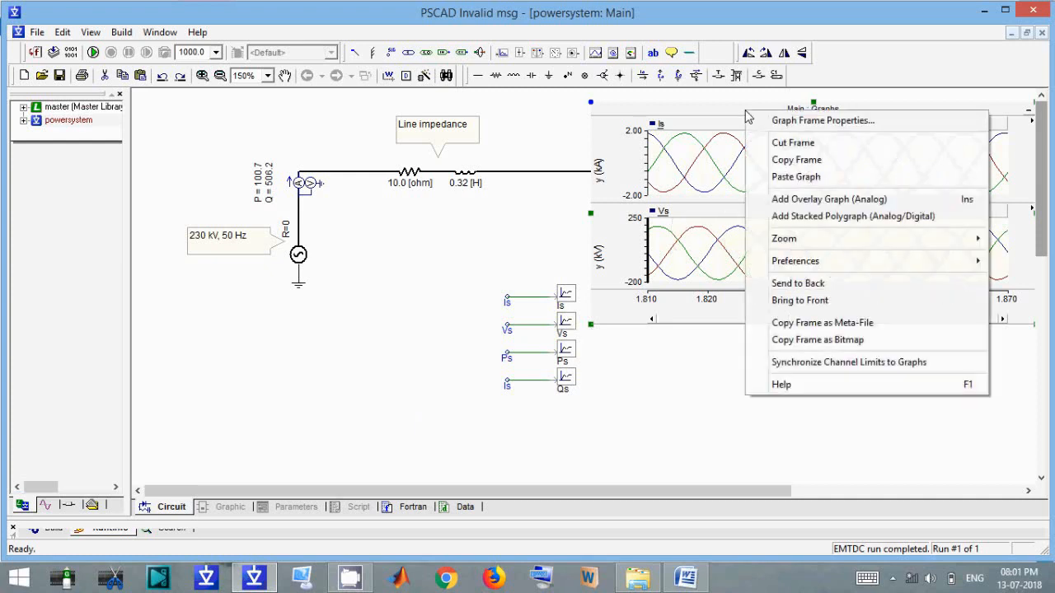
{"action": "left_click", "coordinate": [816, 206]}
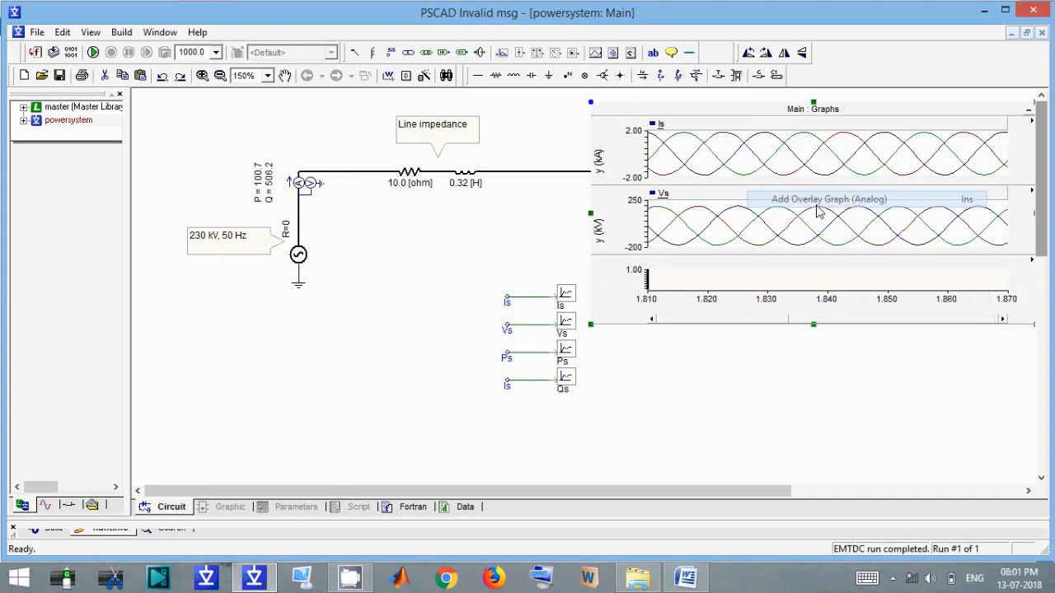
{"action": "right_click", "coordinate": [716, 109]}
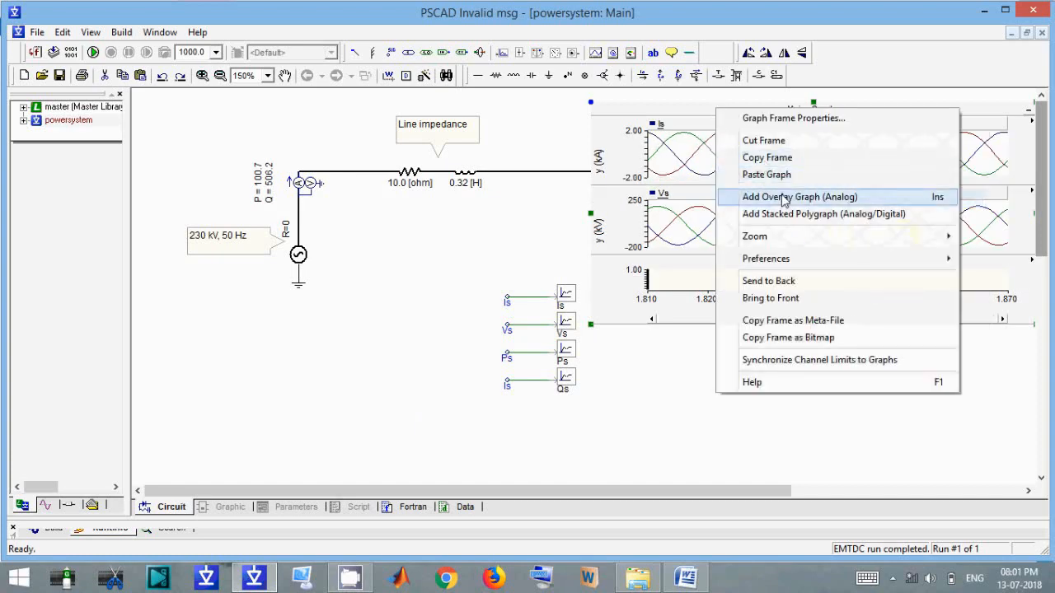
{"action": "left_click", "coordinate": [783, 198]}
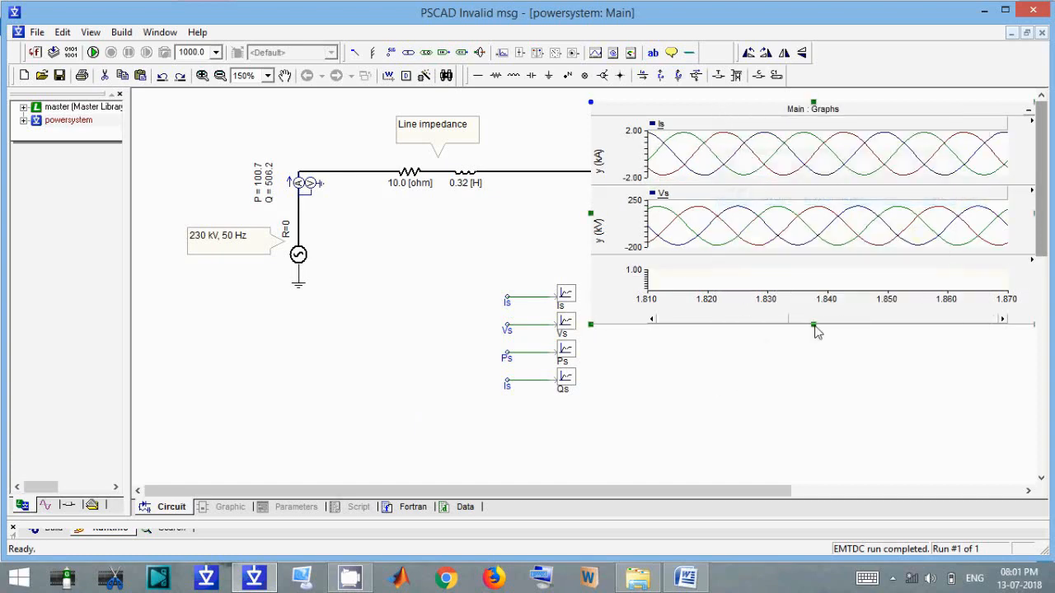
{"action": "left_click_drag", "start_coordinate": [815, 328], "coordinate": [820, 478]}
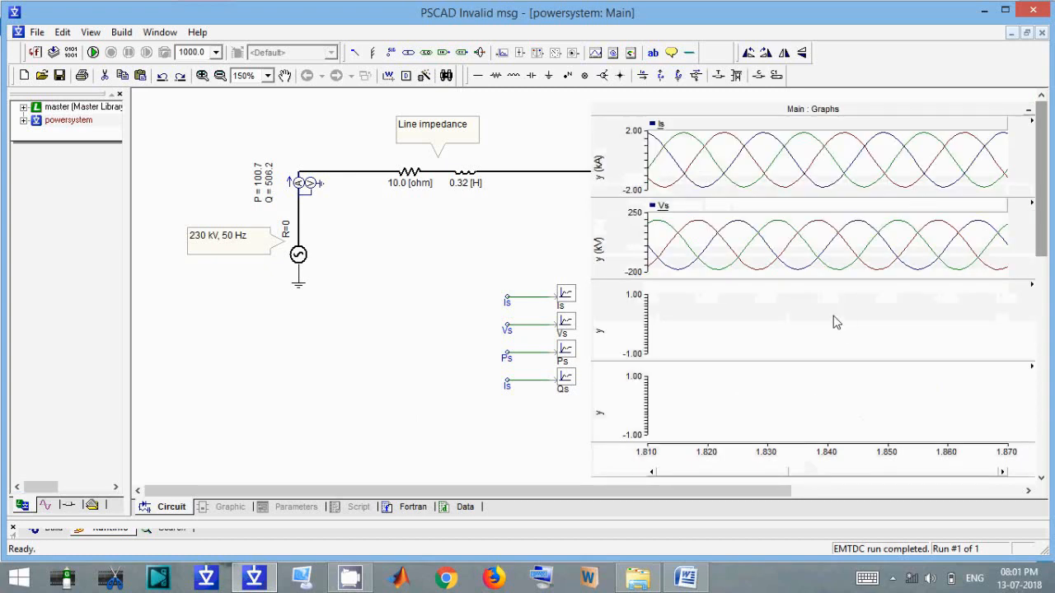
- Add the Ps output channel as a curve in the third graph, directly below Vs
{"action": "right_click", "coordinate": [558, 354]}
{"action": "mouse_move", "coordinate": [663, 492]}
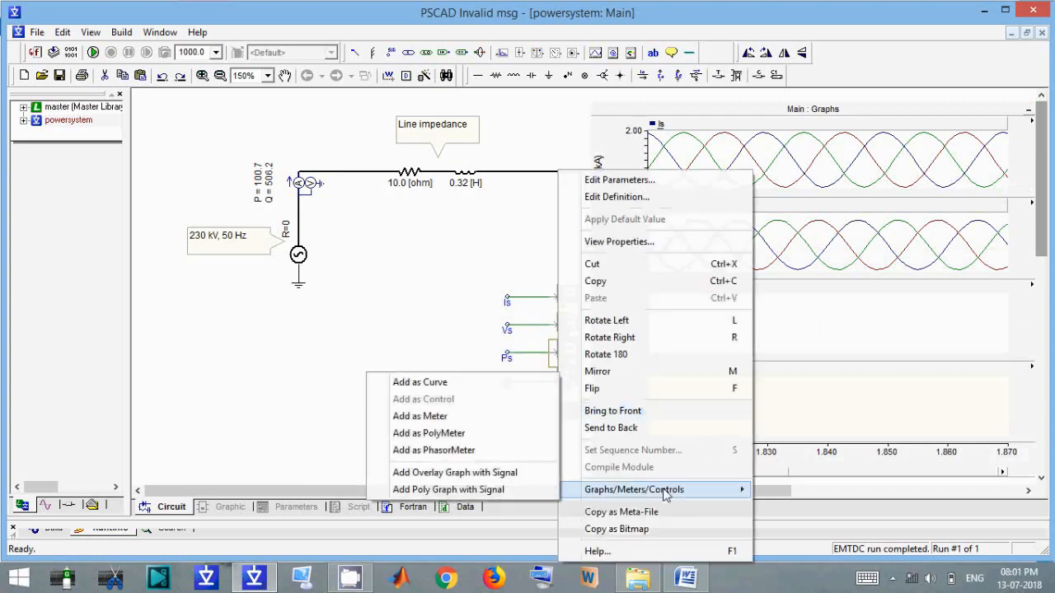
{"action": "left_click", "coordinate": [445, 382]}
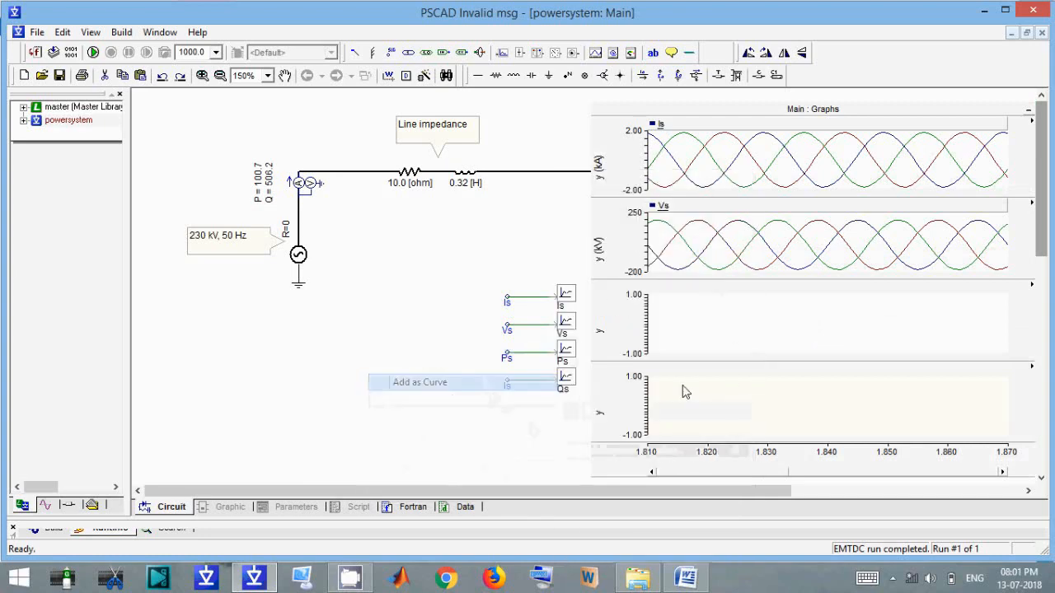
{"action": "right_click", "coordinate": [742, 331]}
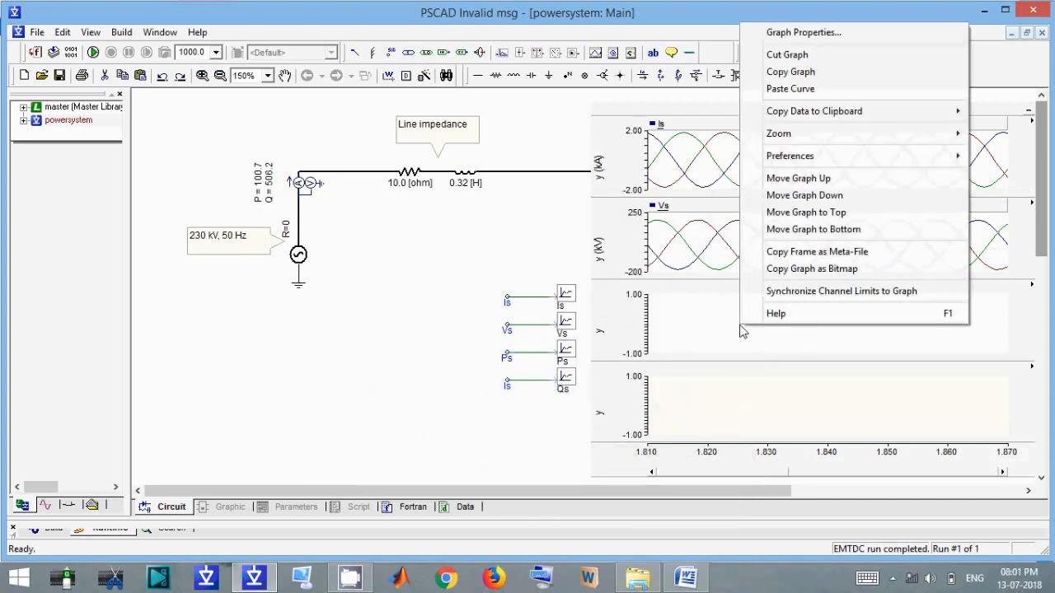
{"action": "left_click", "coordinate": [785, 91]}
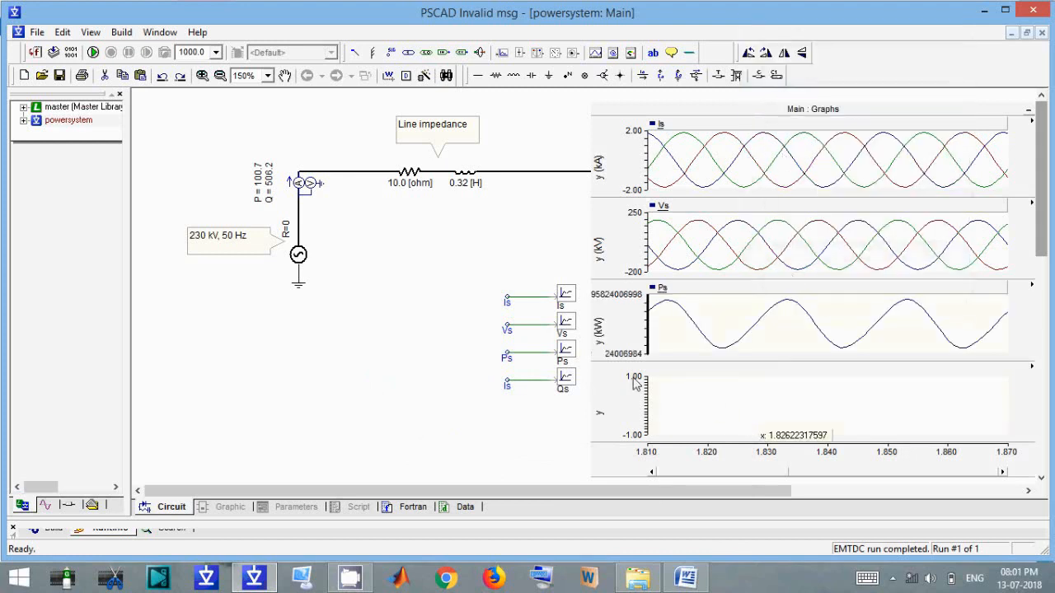
- Add the Qs output channel as a curve in the fourth graph, directly below Ps
{"action": "right_click", "coordinate": [575, 381]}
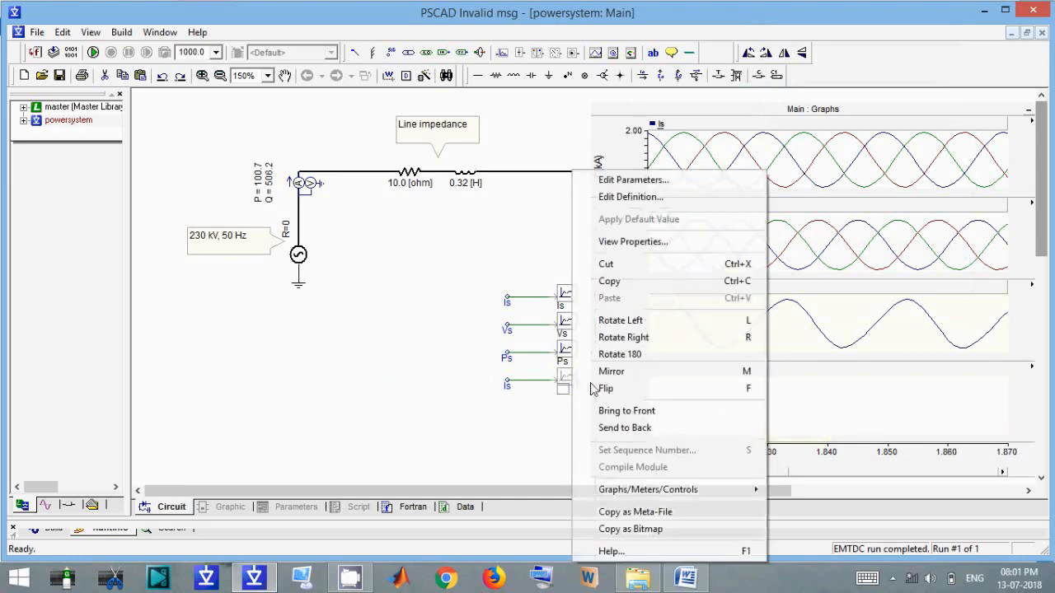
{"action": "mouse_move", "coordinate": [672, 491]}
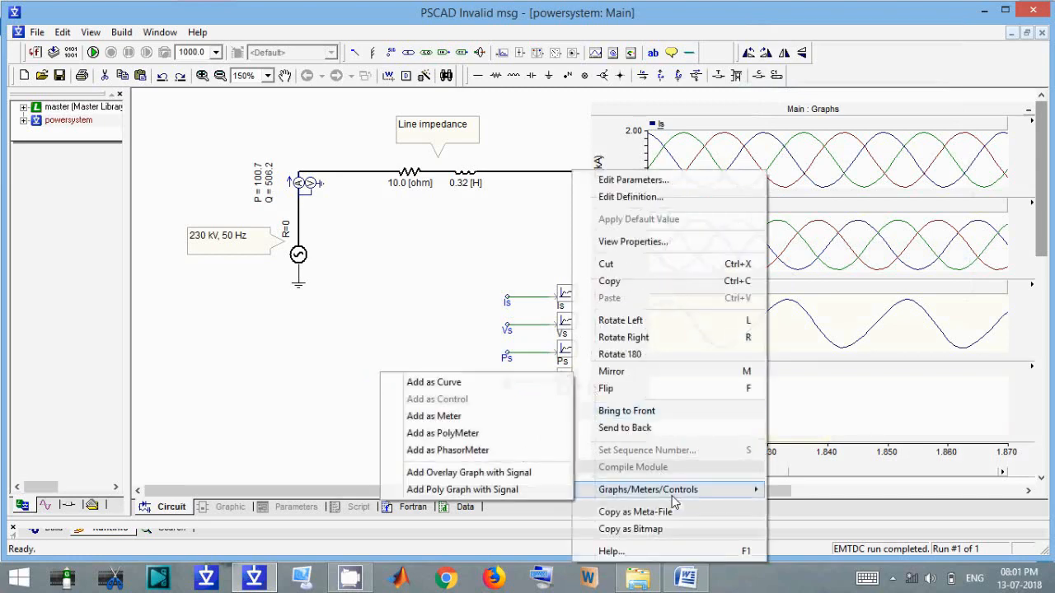
{"action": "left_click", "coordinate": [459, 384]}
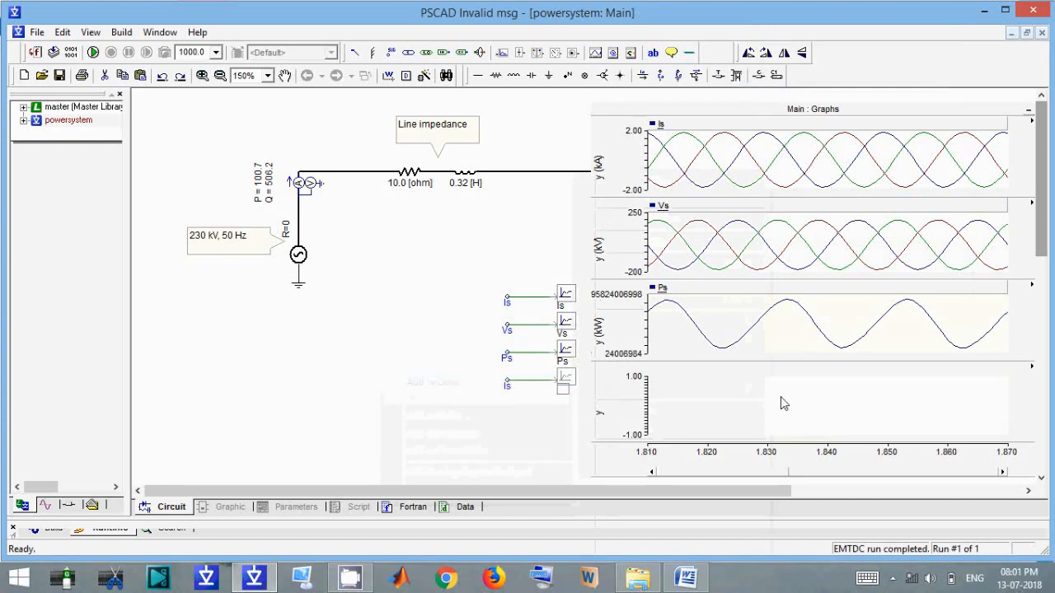
{"action": "right_click", "coordinate": [783, 404]}
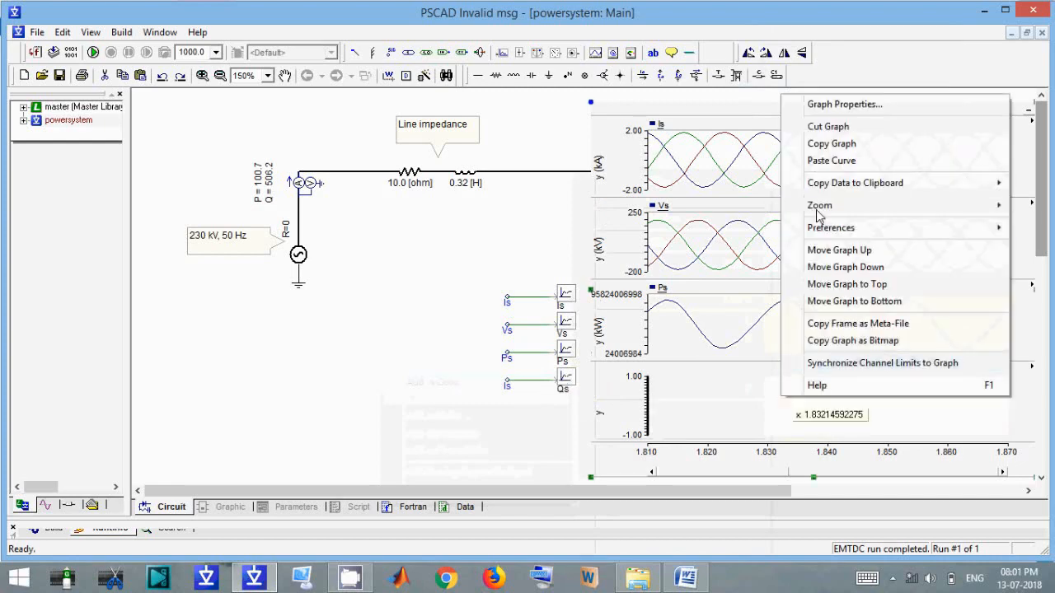
{"action": "left_click", "coordinate": [837, 167]}
{"action": "mouse_move", "coordinate": [841, 328]}
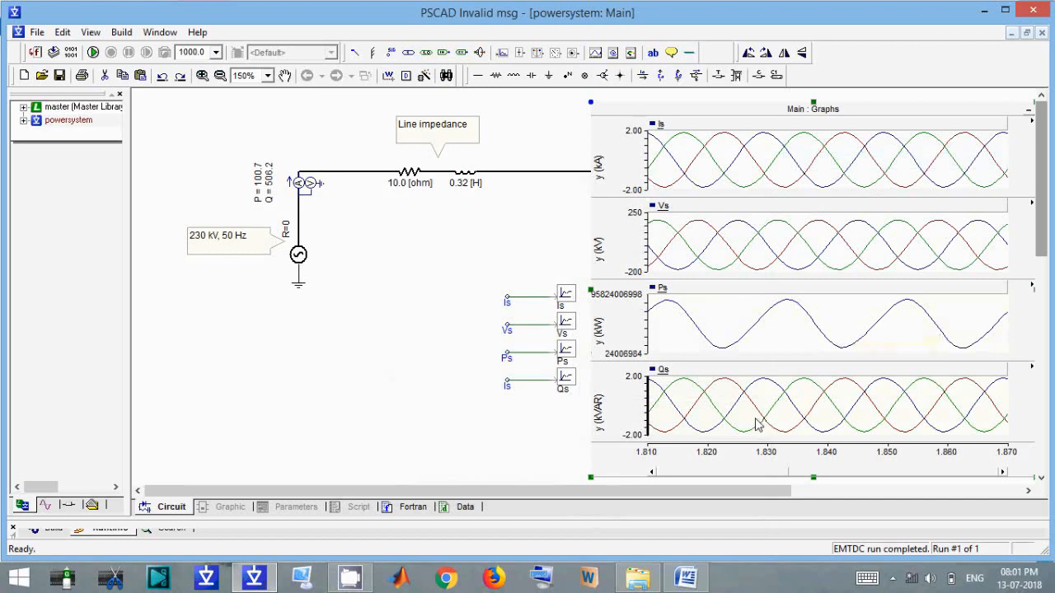
- Rename the data signal label feeding the Qs output channel to Qs and rerun the simulation
{"action": "double_click", "coordinate": [511, 393]}
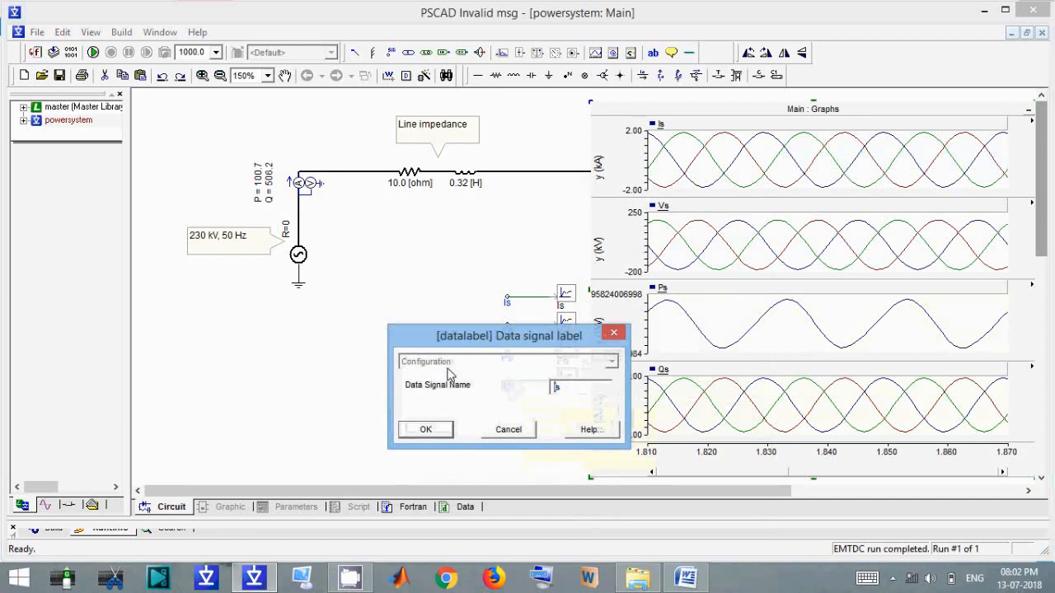
{"action": "type", "text": "Q"}
{"action": "left_click", "coordinate": [441, 434]}
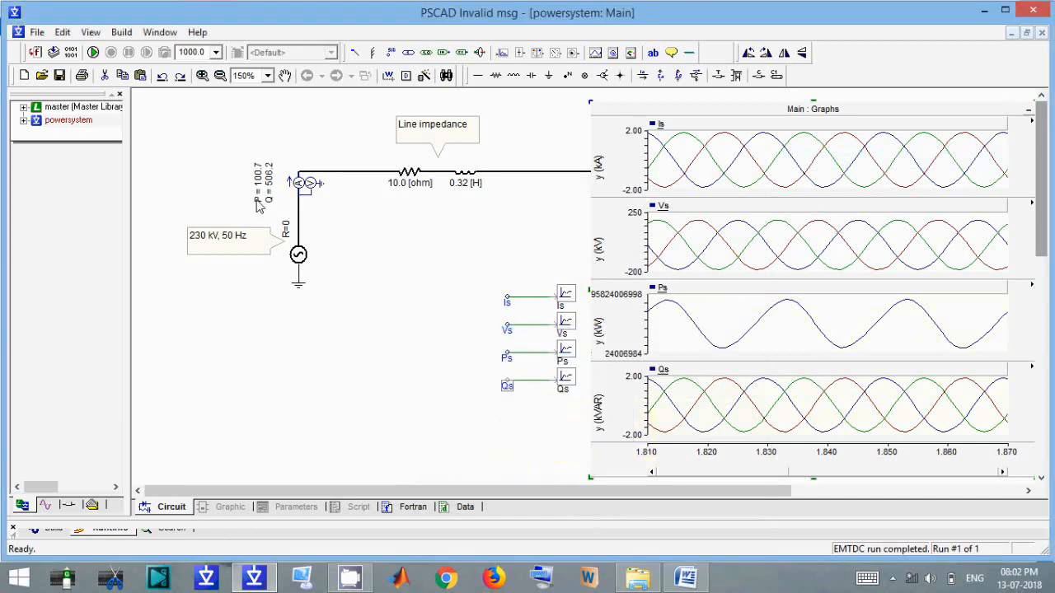
{"action": "left_click", "coordinate": [93, 53]}
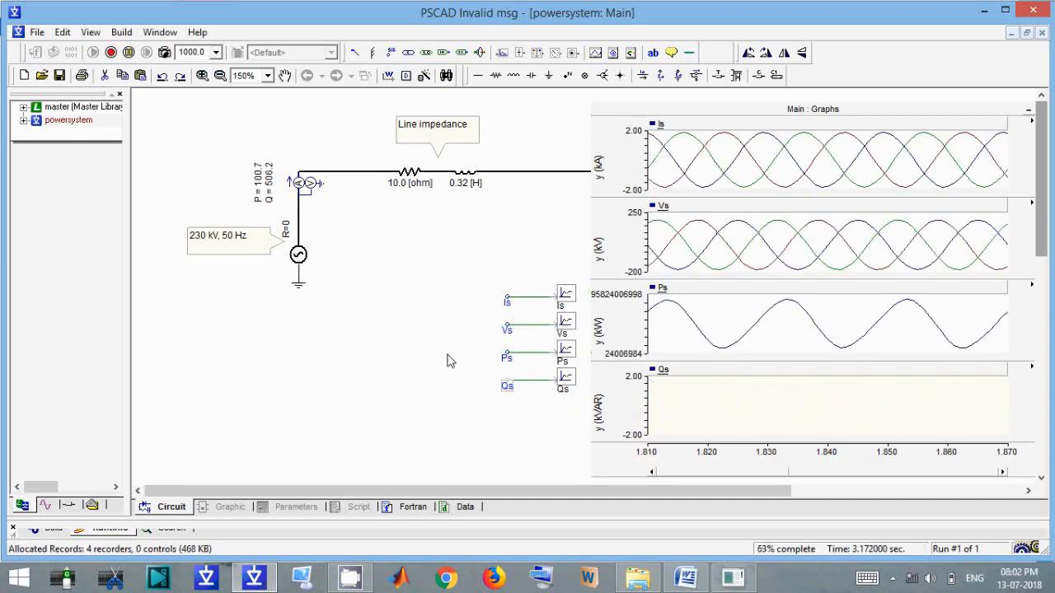
- Fit all four graphs to the full extents of their curves and move the graph frame aside to uncover the fixed load
{"action": "left_click", "coordinate": [1030, 126]}
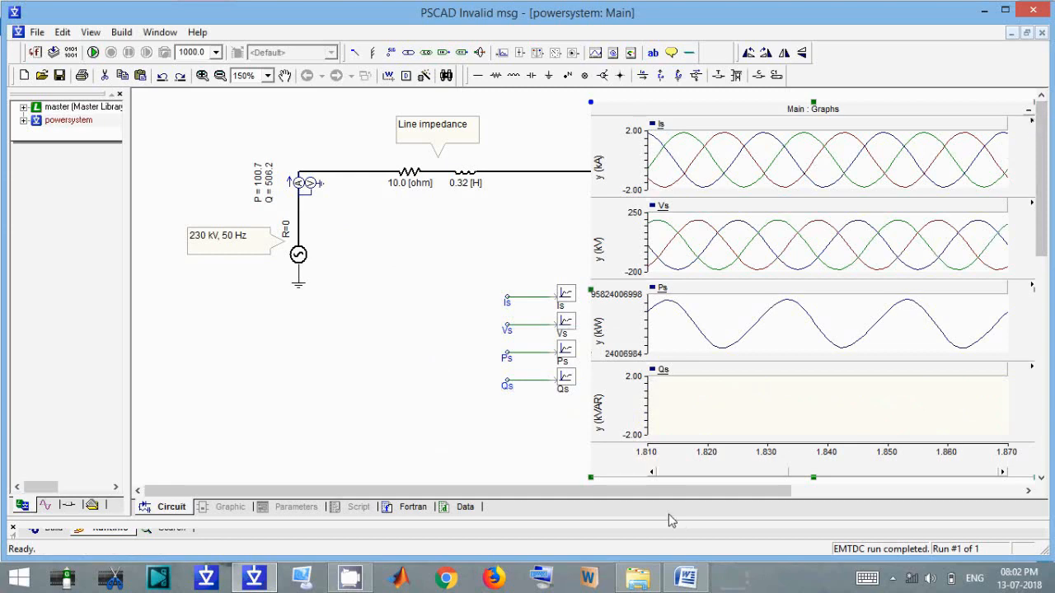
{"action": "left_click_drag", "start_coordinate": [686, 498], "coordinate": [742, 494]}
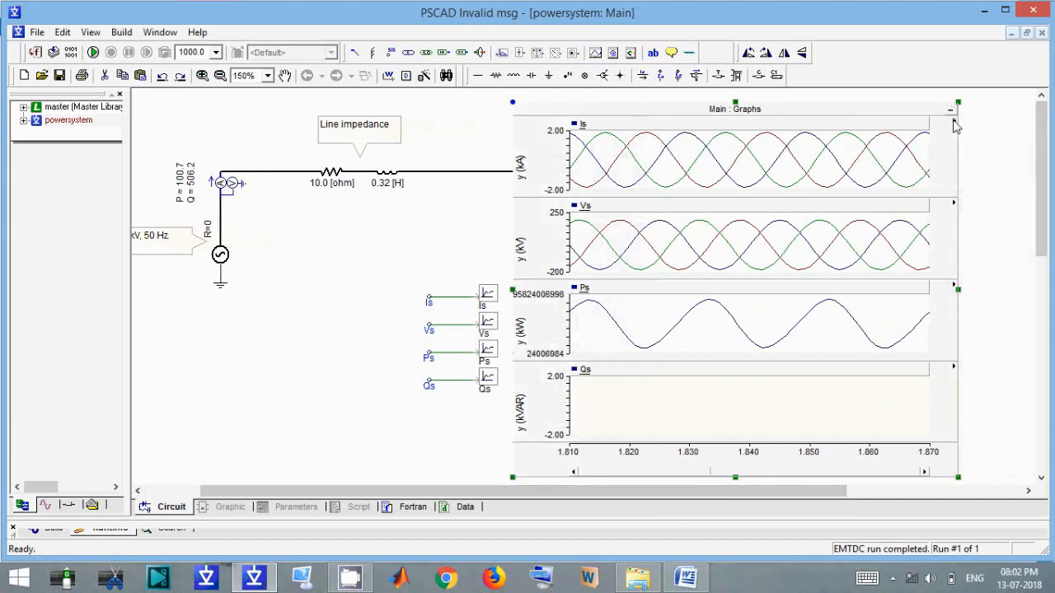
{"action": "left_click", "coordinate": [953, 121]}
{"action": "left_click", "coordinate": [965, 179]}
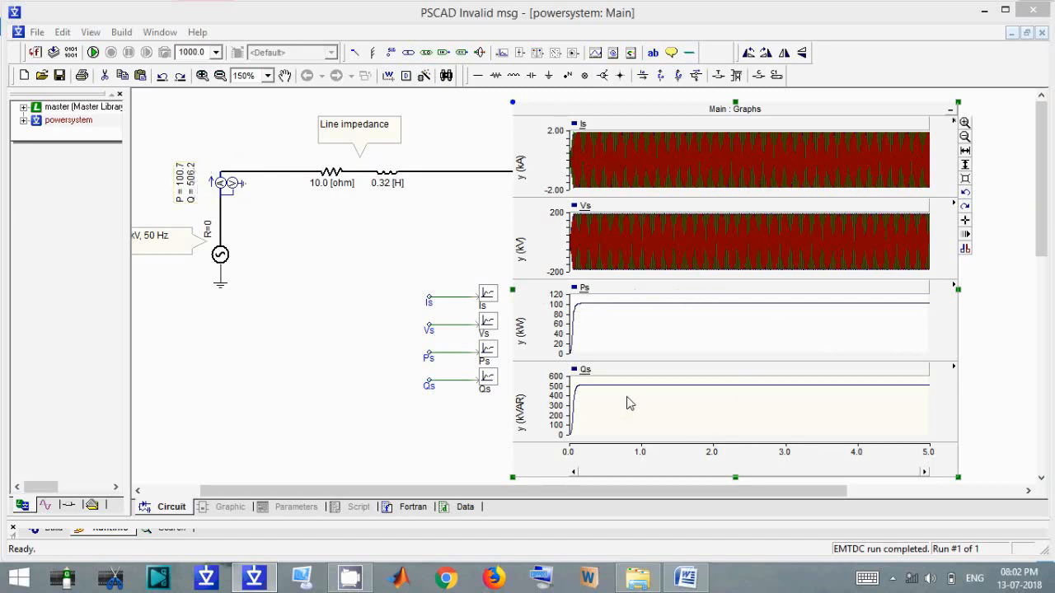
{"action": "left_click_drag", "start_coordinate": [697, 113], "coordinate": [747, 120]}
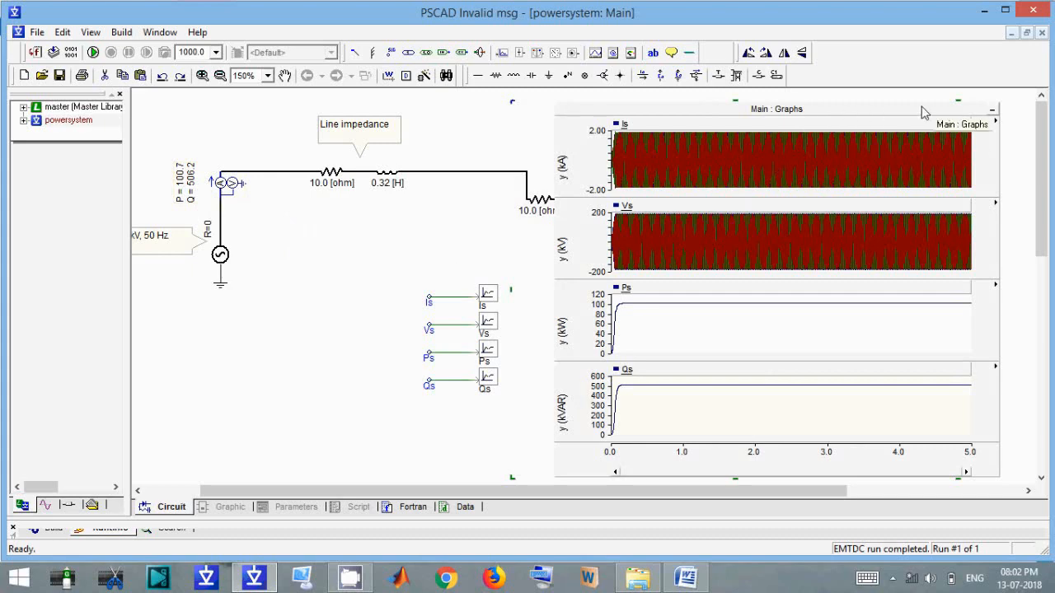
{"action": "left_click_drag", "start_coordinate": [923, 113], "coordinate": [1007, 126]}
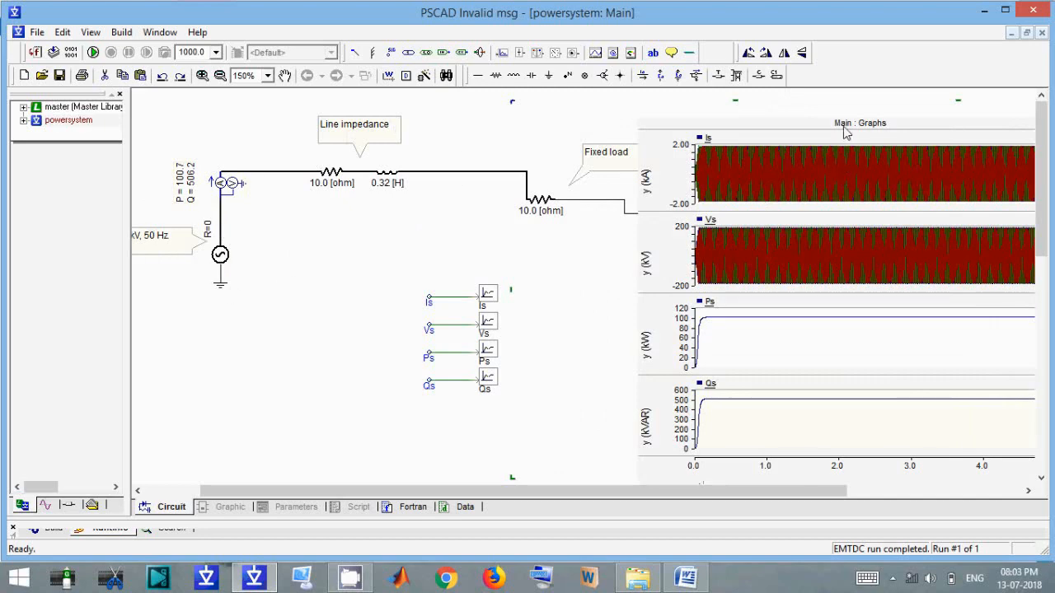
- Switch to pscademtdc tutorial.docx in Word and check the outline items on plotting profiles and using a variable load
{"action": "left_click", "coordinate": [684, 577]}
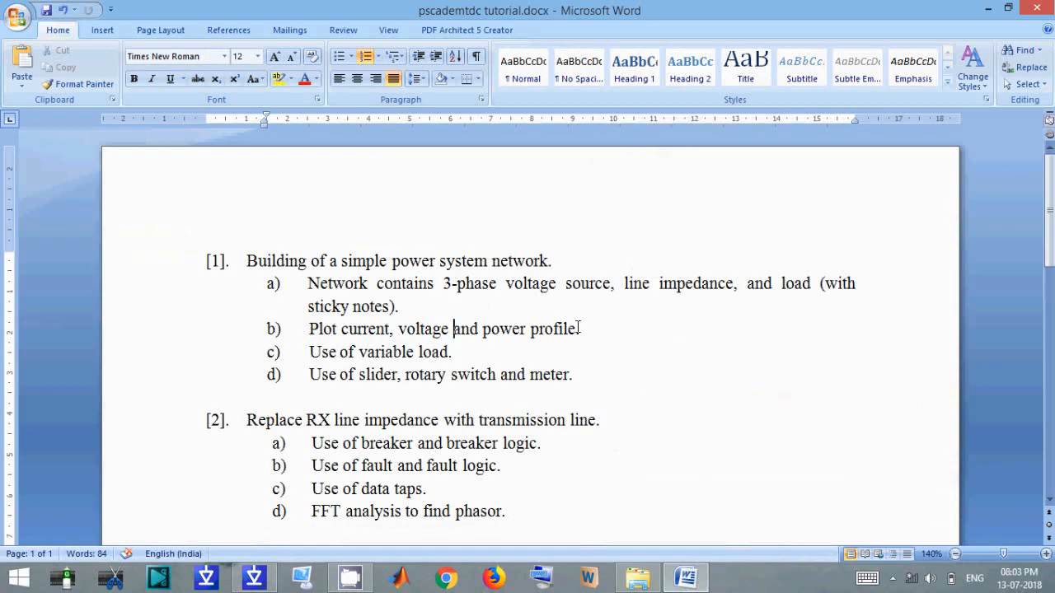
{"action": "left_click_drag", "start_coordinate": [590, 329], "coordinate": [313, 327]}
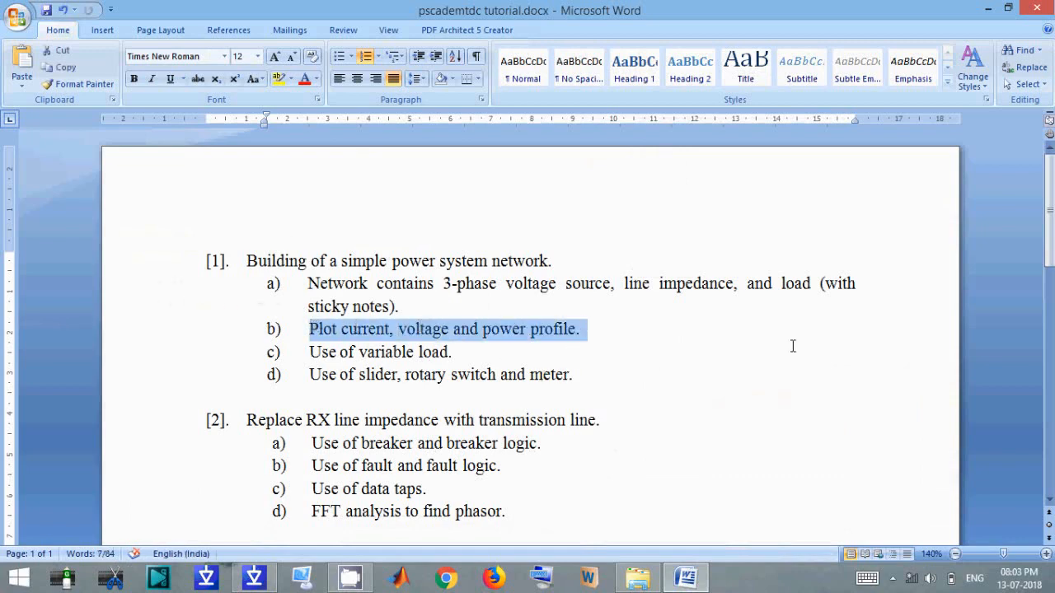
{"action": "left_click", "coordinate": [521, 346]}
{"action": "left_click_drag", "start_coordinate": [463, 352], "coordinate": [313, 347]}
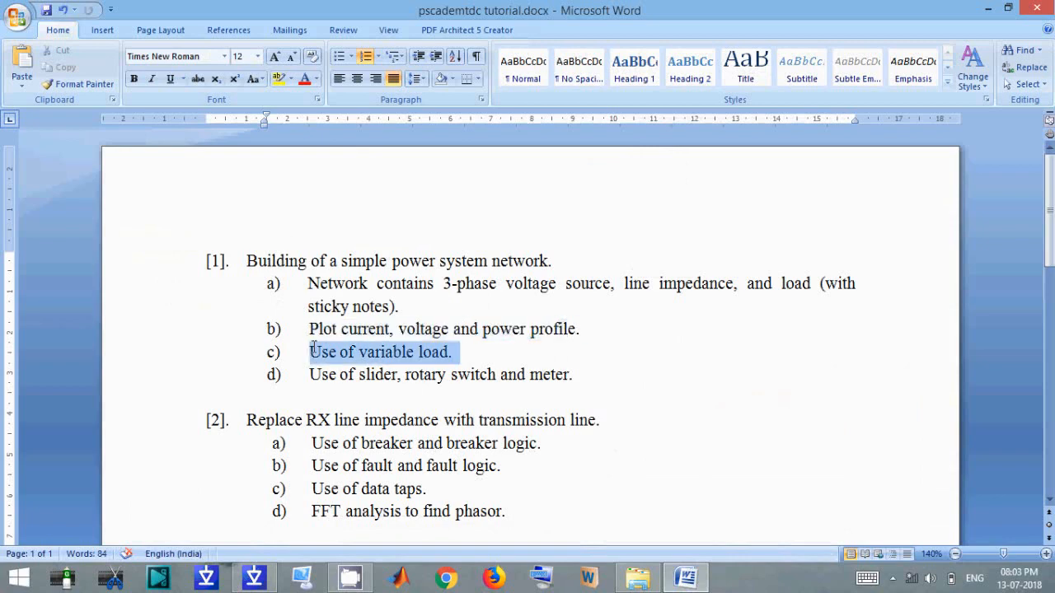
- Return to PSCAD and move the graph frame down below the fixed load branch
{"action": "left_click", "coordinate": [685, 579]}
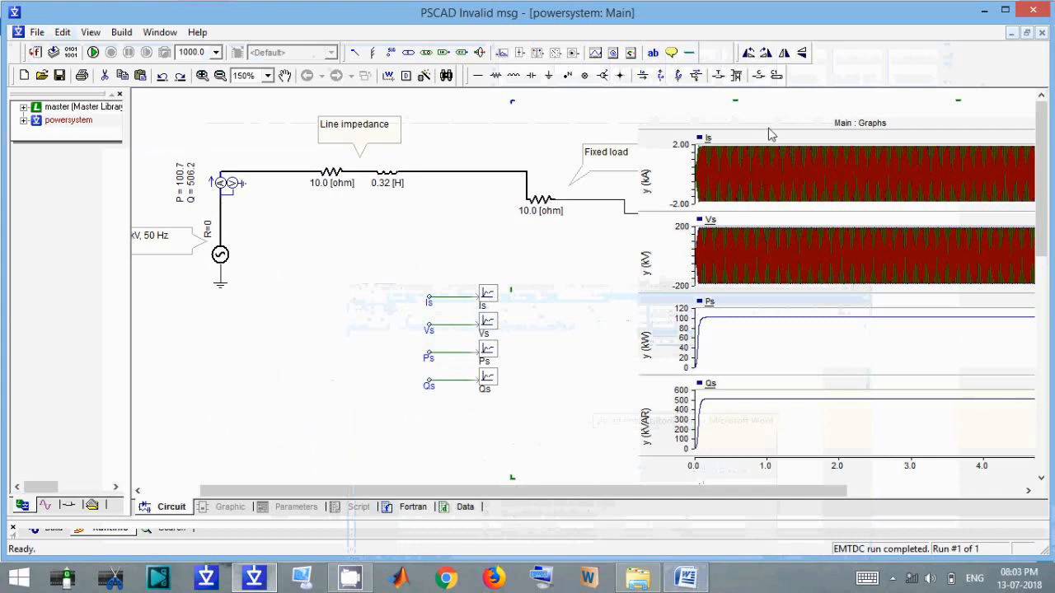
{"action": "left_click_drag", "start_coordinate": [767, 132], "coordinate": [780, 243]}
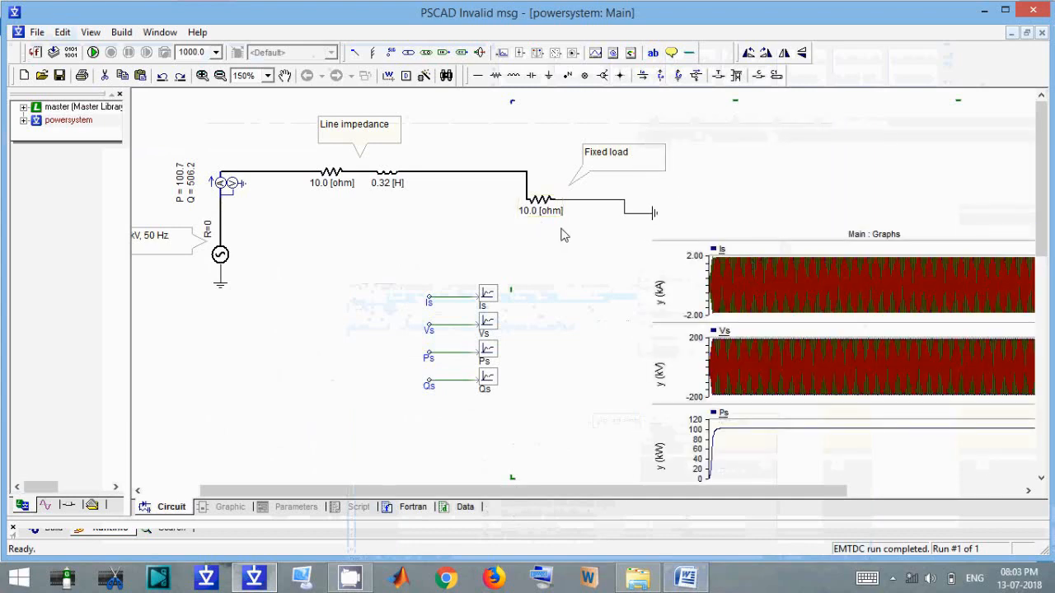
- Copy the variable resistor from the master library's passive components and paste it into the powersystem circuit
{"action": "double_click", "coordinate": [60, 108]}
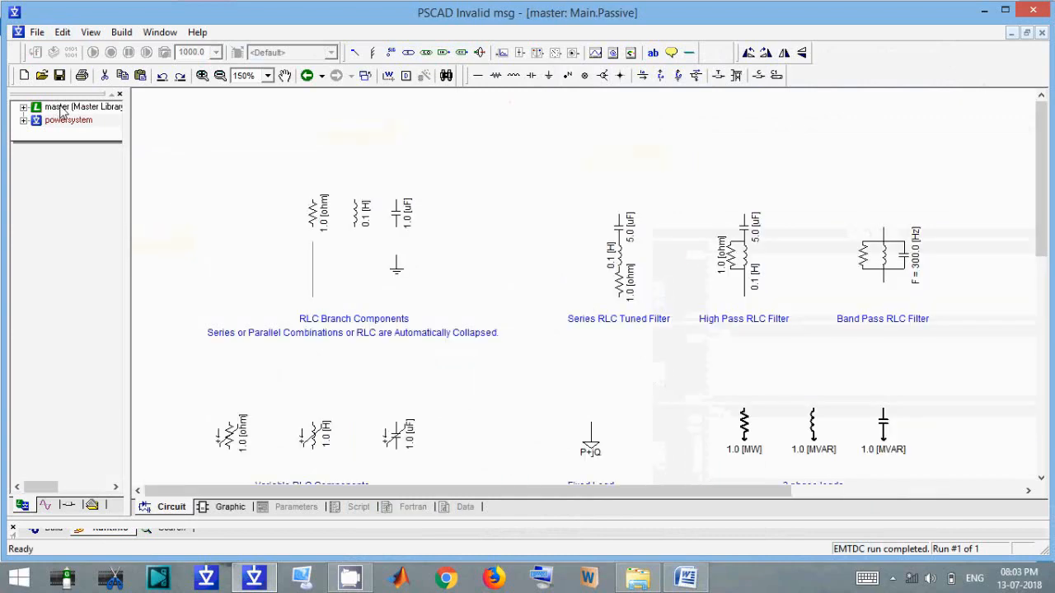
{"action": "scroll", "coordinate": [527, 158], "scroll_direction": "down", "scroll_amount": 3}
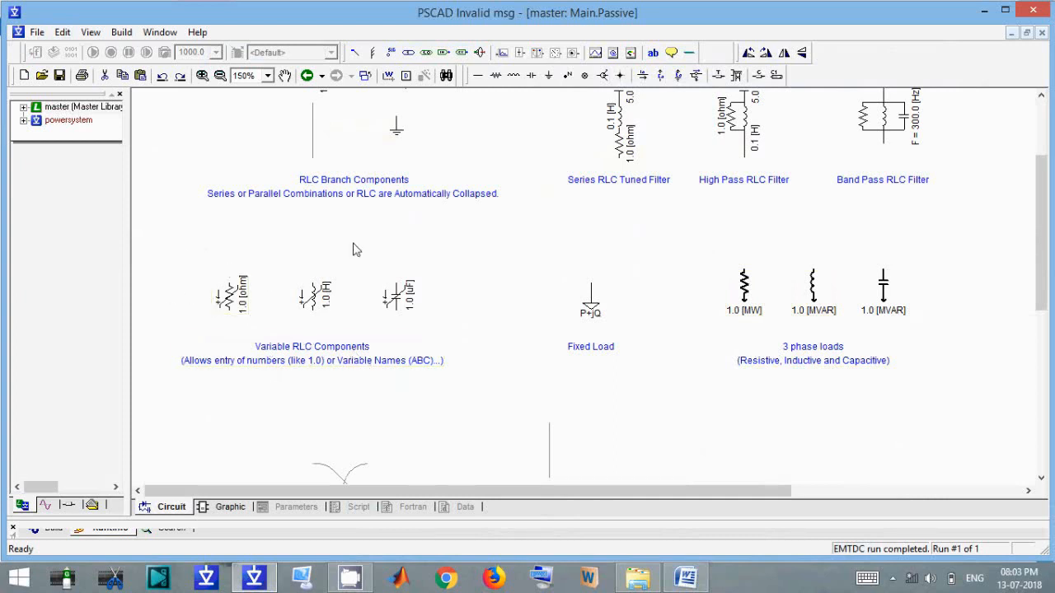
{"action": "left_click", "coordinate": [230, 295]}
{"action": "right_click", "coordinate": [236, 300]}
{"action": "left_click", "coordinate": [263, 280]}
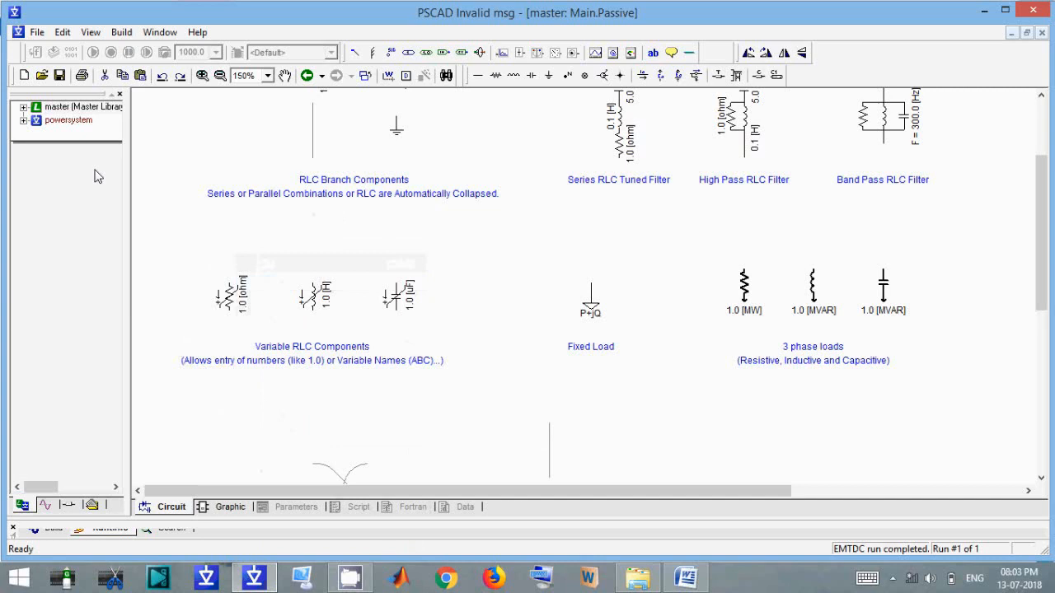
{"action": "double_click", "coordinate": [78, 122]}
{"action": "right_click", "coordinate": [419, 227]}
{"action": "left_click", "coordinate": [466, 252]}
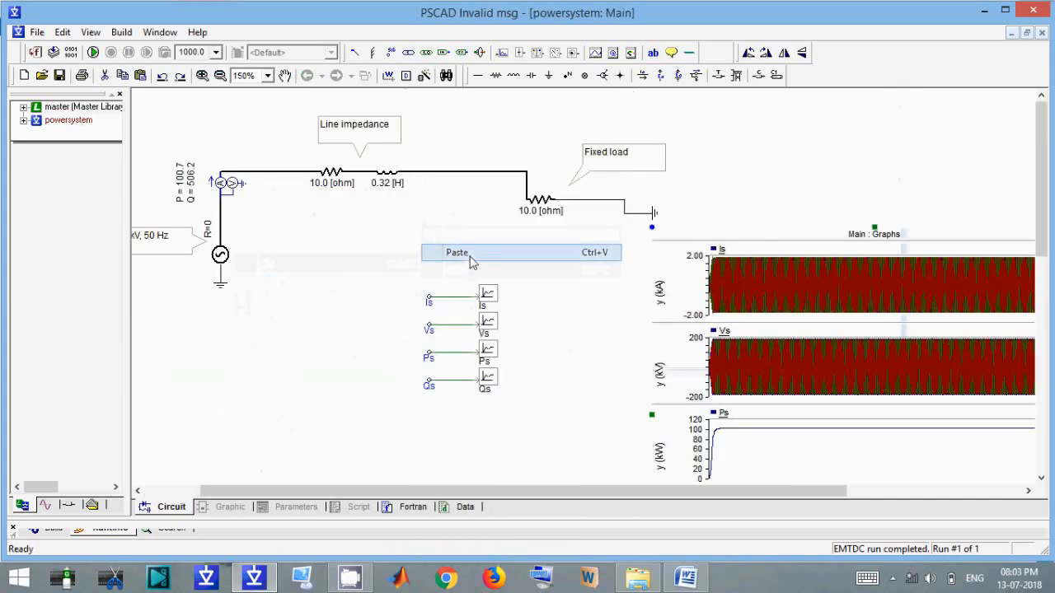
- Replace the 10 ohm fixed load resistor with the variable resistor, rotated horizontally to bridge the gap in the load branch
{"action": "left_click", "coordinate": [556, 221]}
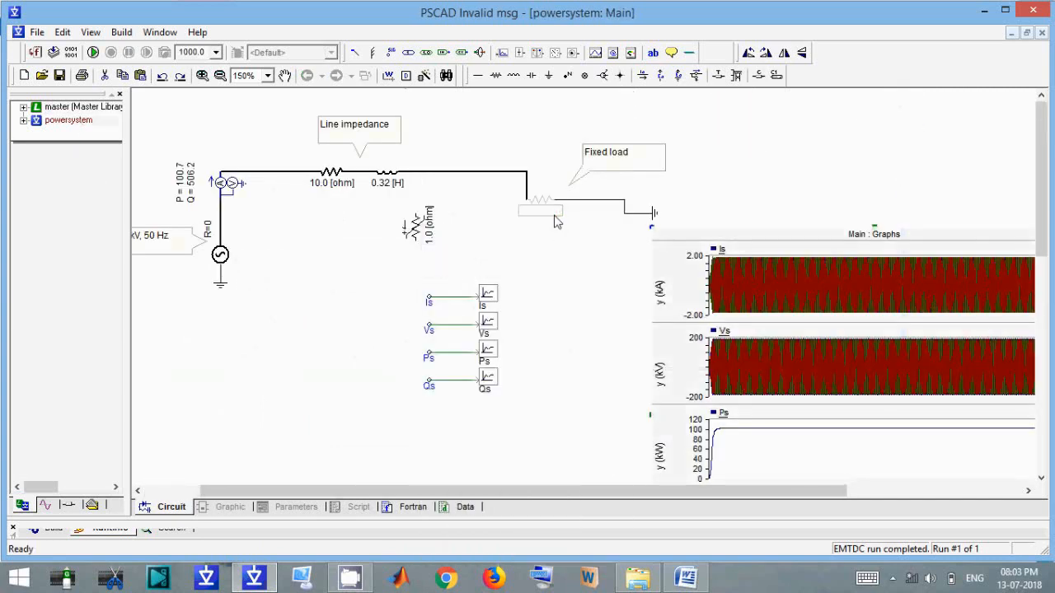
{"action": "key", "text": "Delete"}
{"action": "left_click_drag", "start_coordinate": [421, 227], "coordinate": [518, 255]}
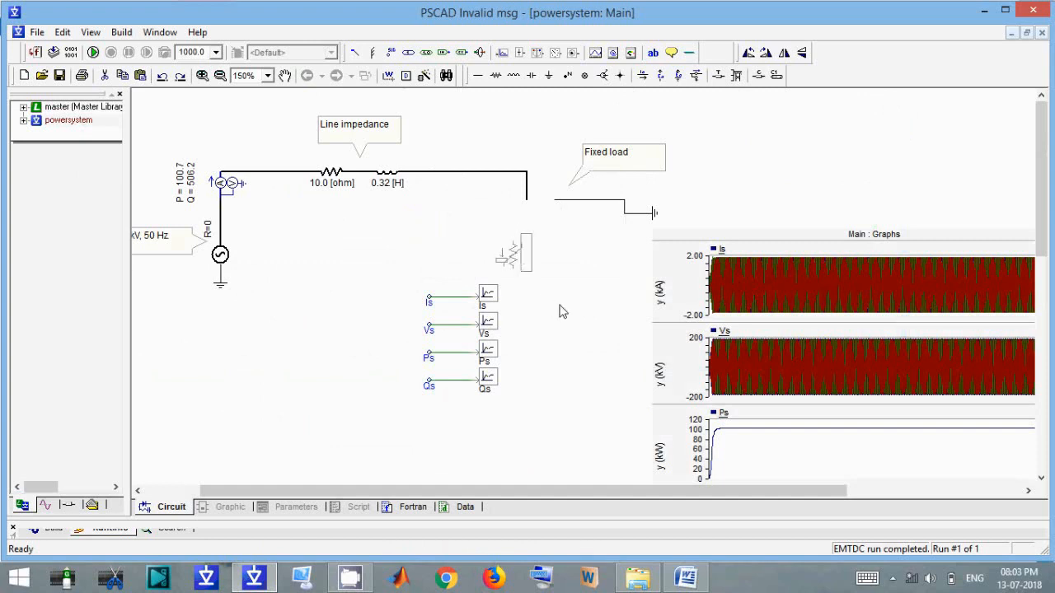
{"action": "key", "text": "ctrl+r"}
{"action": "key", "text": "r"}
{"action": "key", "text": "r"}
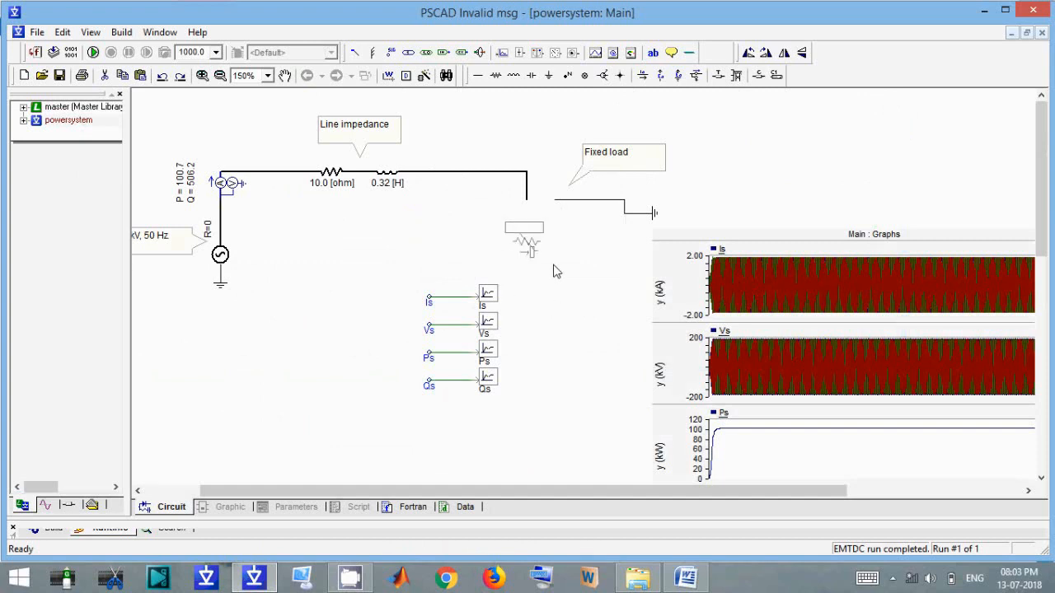
{"action": "left_click", "coordinate": [557, 272]}
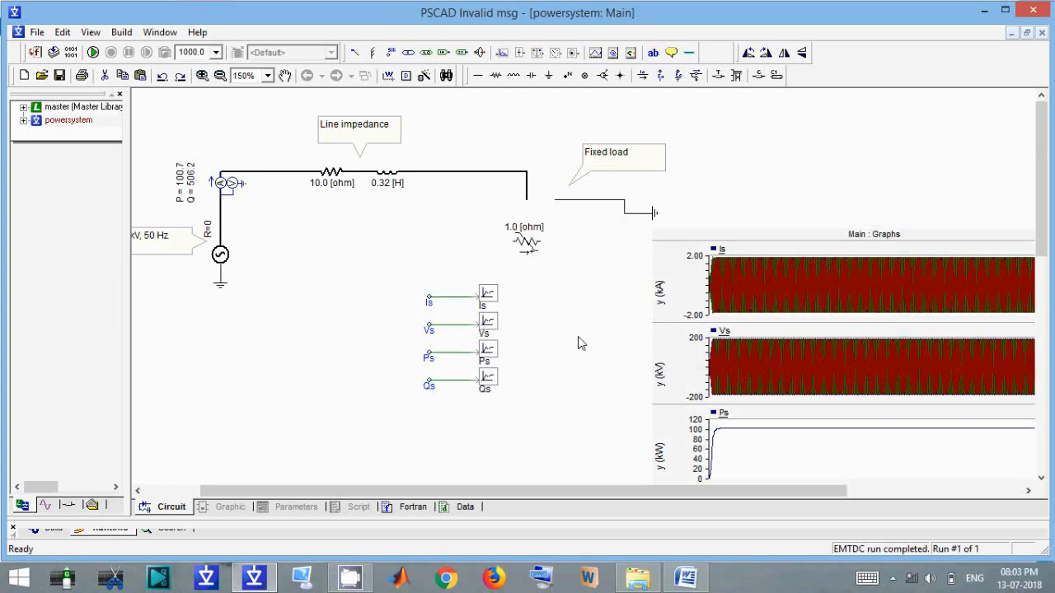
{"action": "left_click_drag", "start_coordinate": [530, 241], "coordinate": [554, 206]}
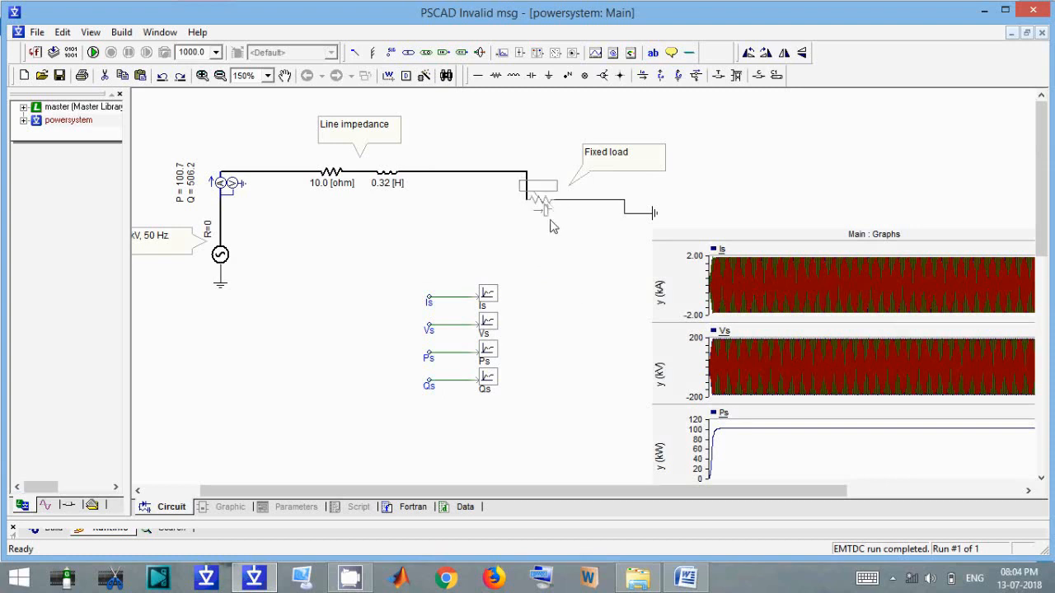
{"action": "left_click", "coordinate": [573, 298]}
- Set the variable load's resistance to the signal name R
{"action": "double_click", "coordinate": [531, 206]}
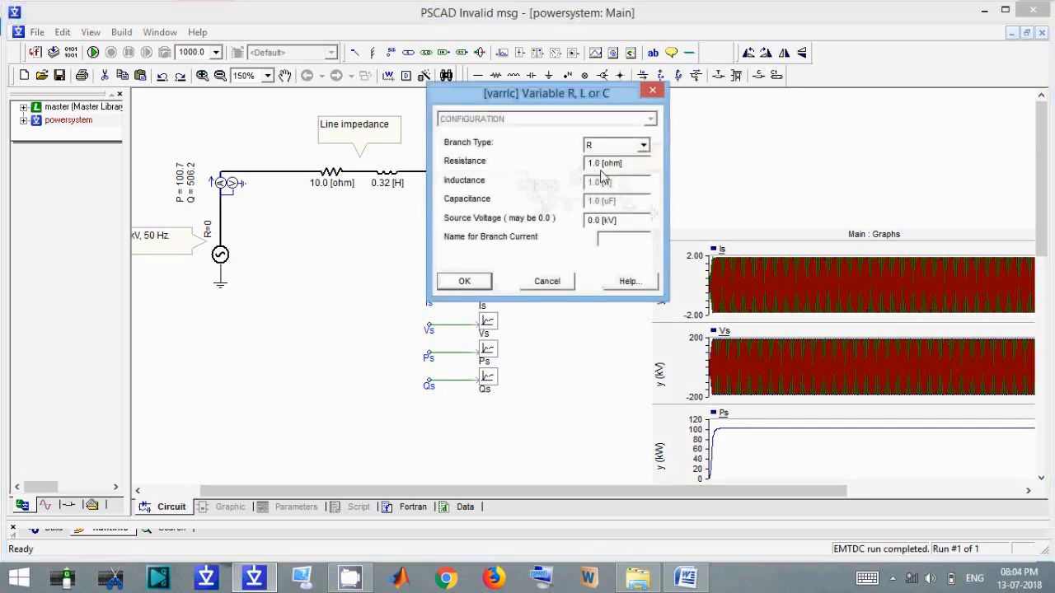
{"action": "left_click_drag", "start_coordinate": [629, 166], "coordinate": [467, 166]}
{"action": "type", "text": "R"}
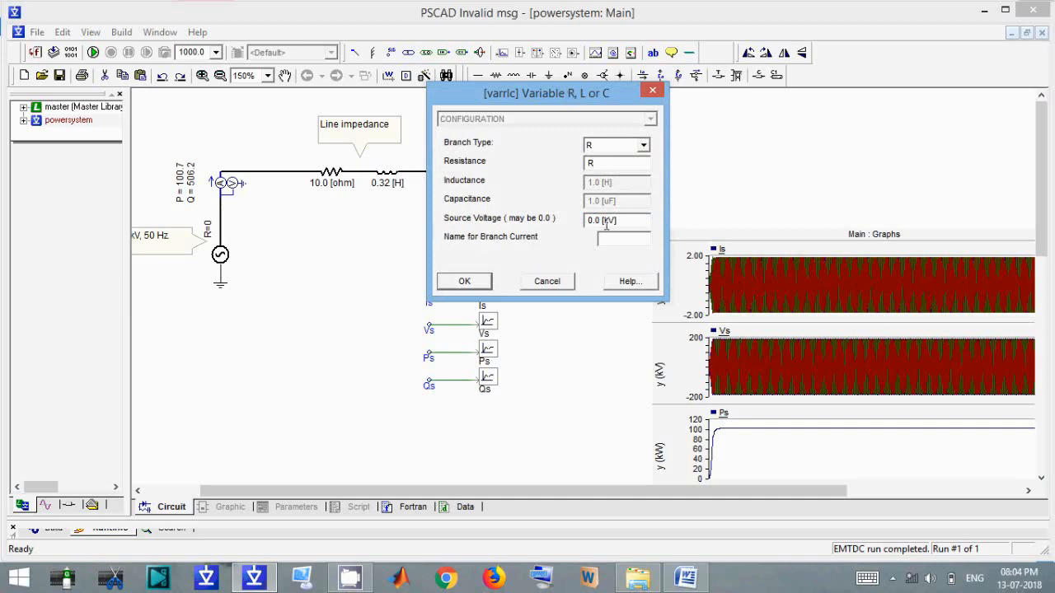
{"action": "left_click", "coordinate": [482, 283]}
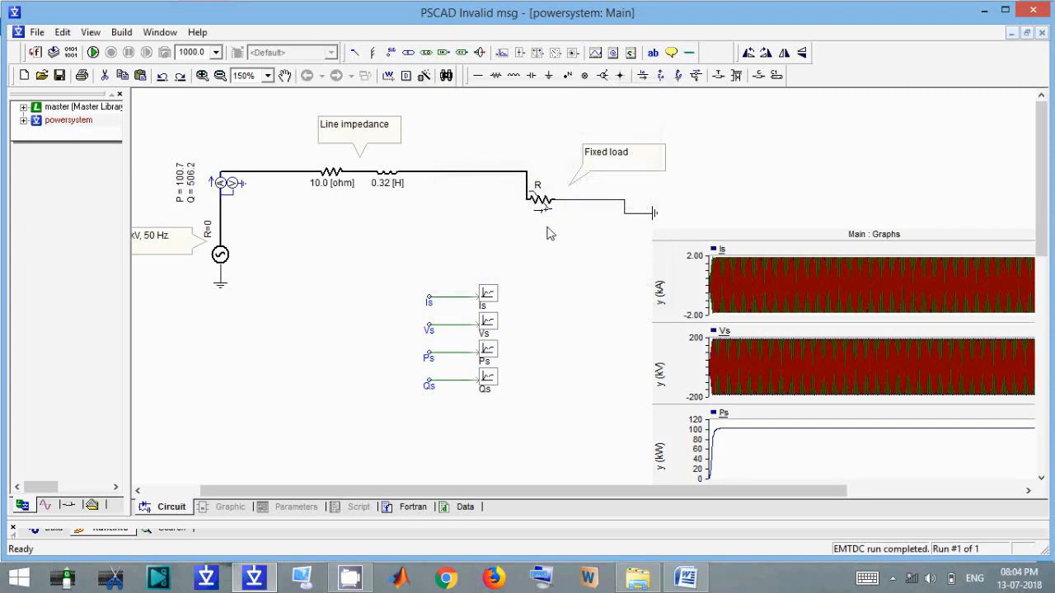
- Switch to the Word outline and review the item on using a slider, rotary switch and meter
{"action": "left_click", "coordinate": [686, 577]}
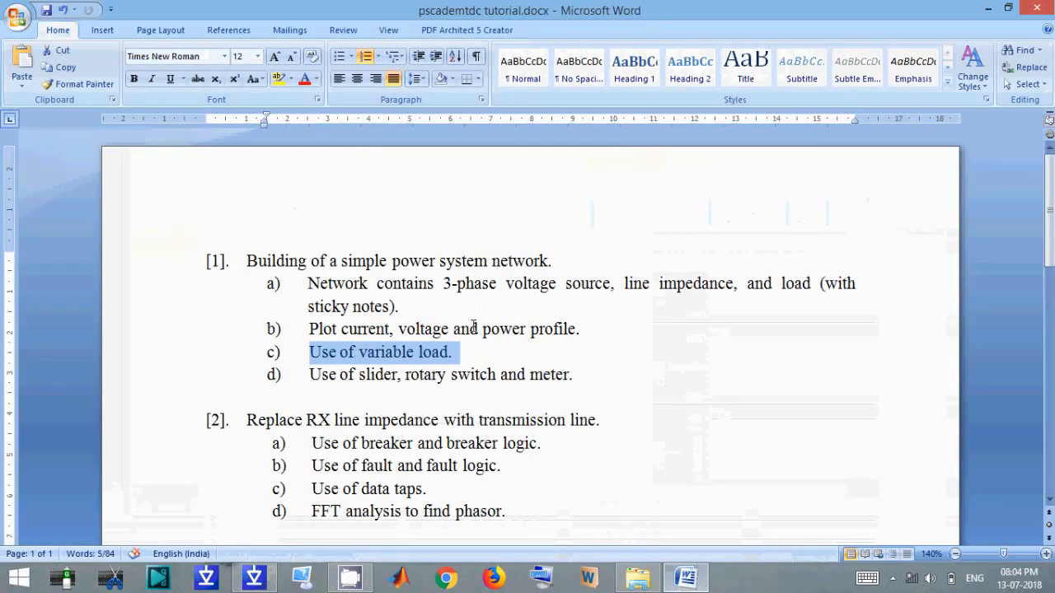
{"action": "left_click", "coordinate": [403, 375]}
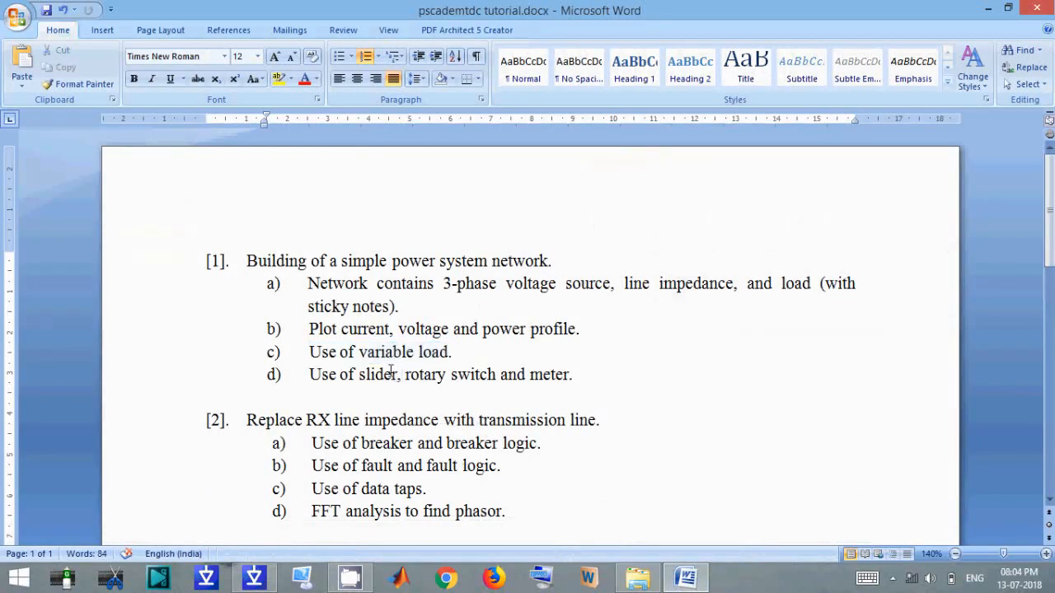
{"action": "left_click_drag", "start_coordinate": [398, 375], "coordinate": [495, 376]}
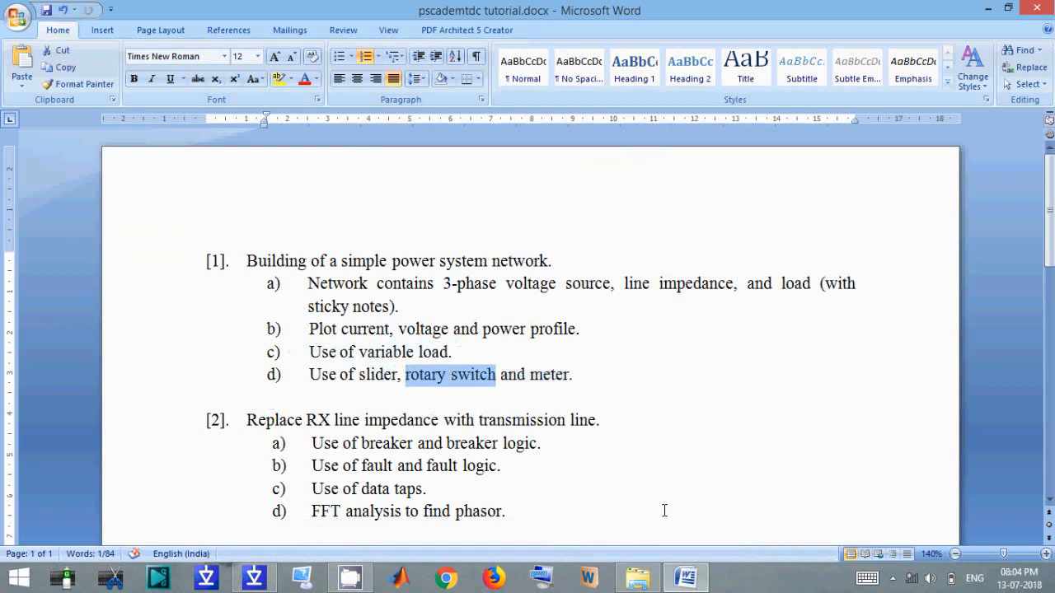
- Return to PSCAD and place a slider control in the empty area above the Is output channel
{"action": "left_click", "coordinate": [687, 577]}
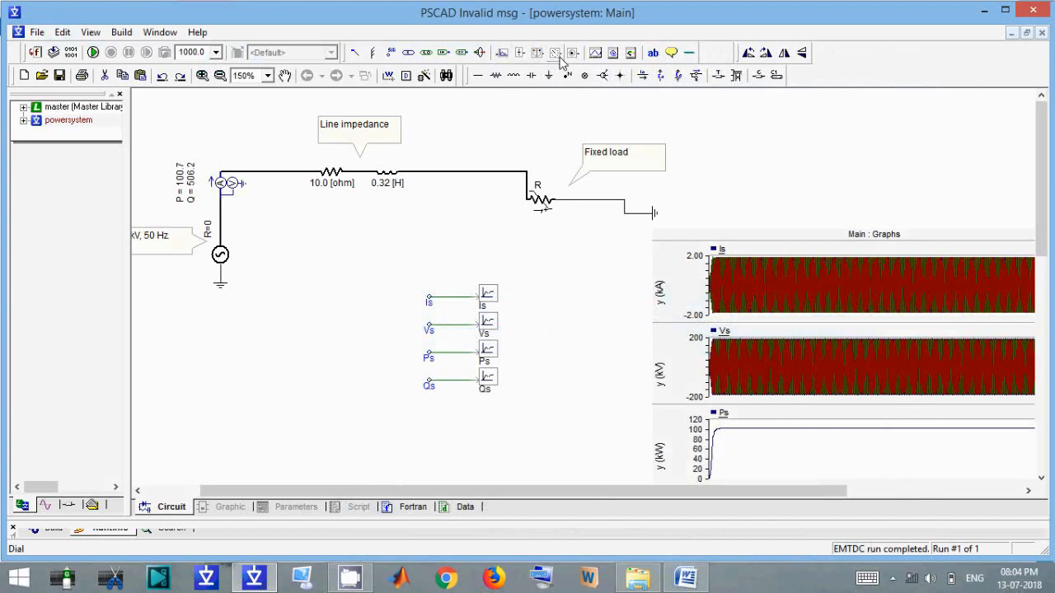
{"action": "left_click", "coordinate": [521, 59]}
{"action": "left_click", "coordinate": [458, 241]}
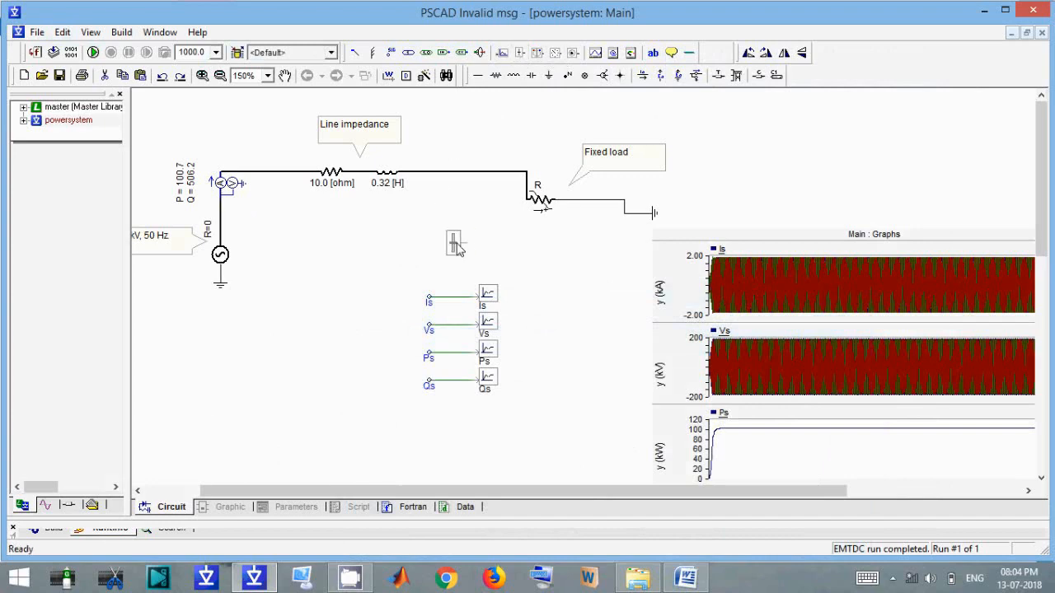
- Place a rotary switch dial in the empty area beside the slider
{"action": "left_click", "coordinate": [571, 53]}
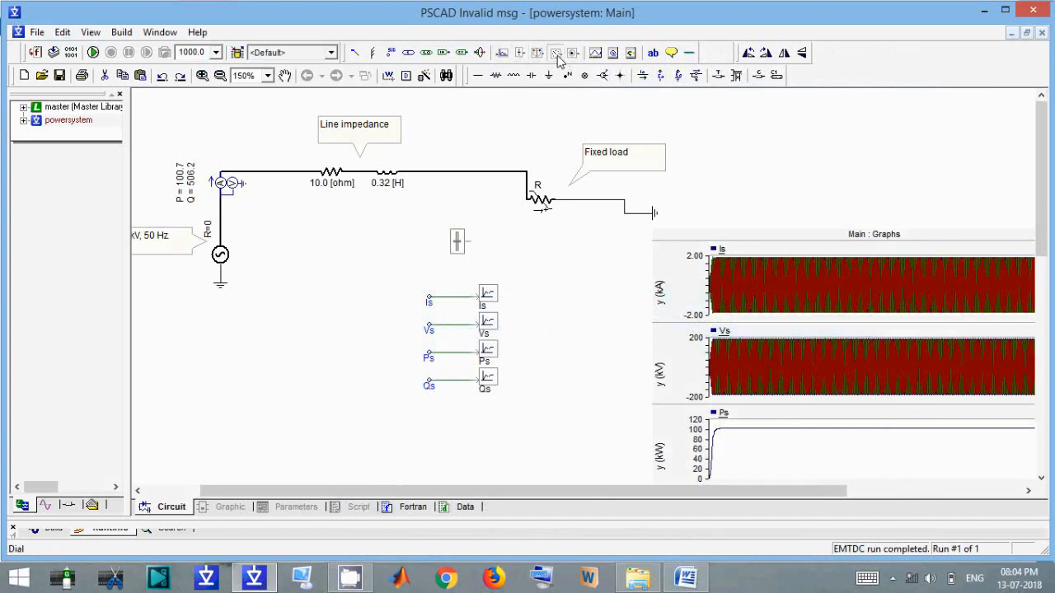
{"action": "left_click", "coordinate": [520, 255]}
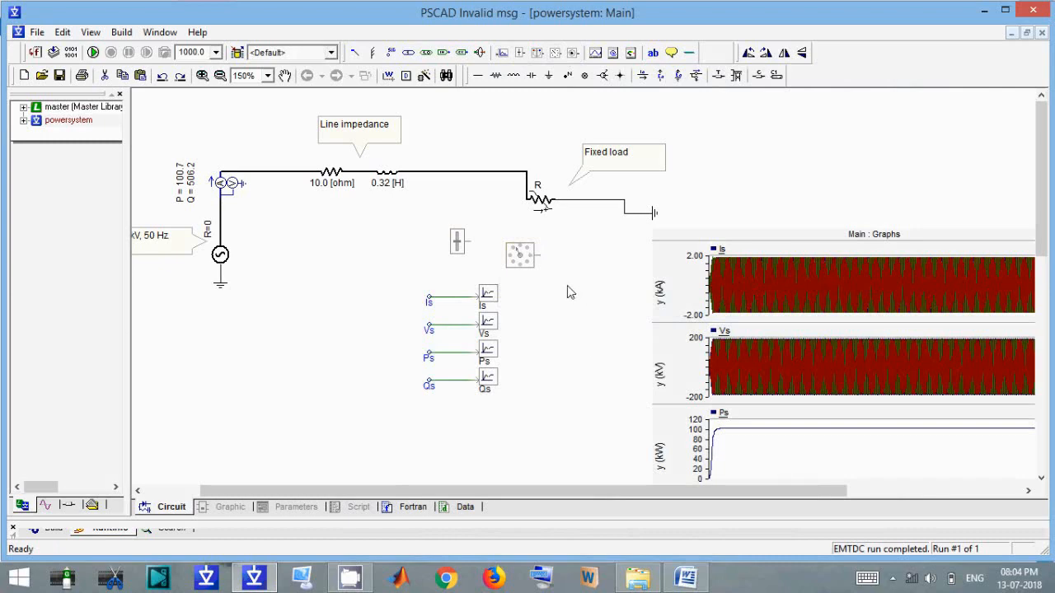
{"action": "left_click_drag", "start_coordinate": [567, 285], "coordinate": [433, 220]}
- Examine the rotary switch's parameters on the master library's I/O Devices page, and return to the powersystem circuit
{"action": "double_click", "coordinate": [92, 108]}
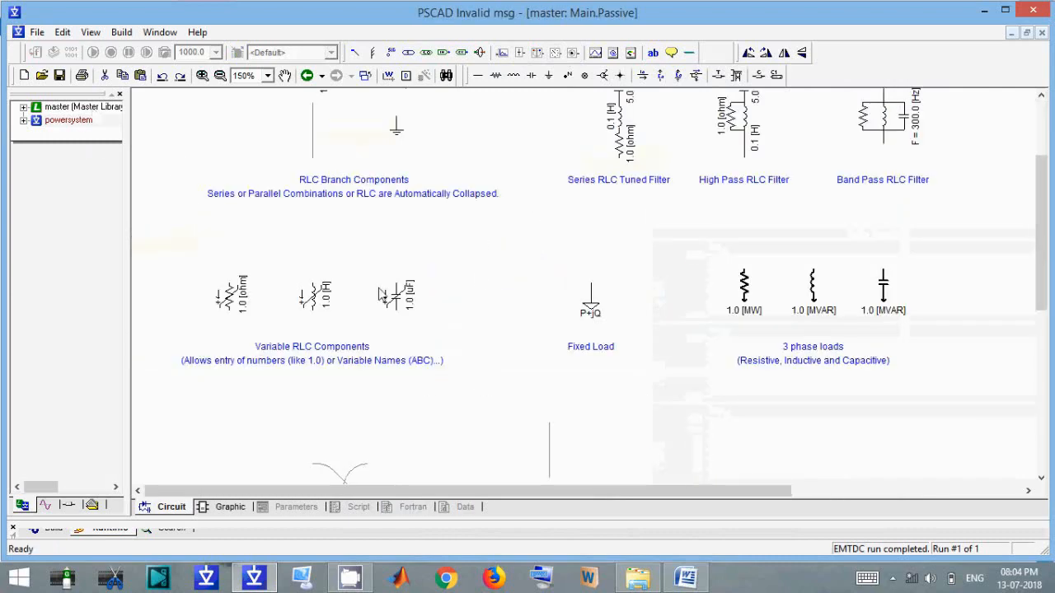
{"action": "double_click", "coordinate": [483, 268]}
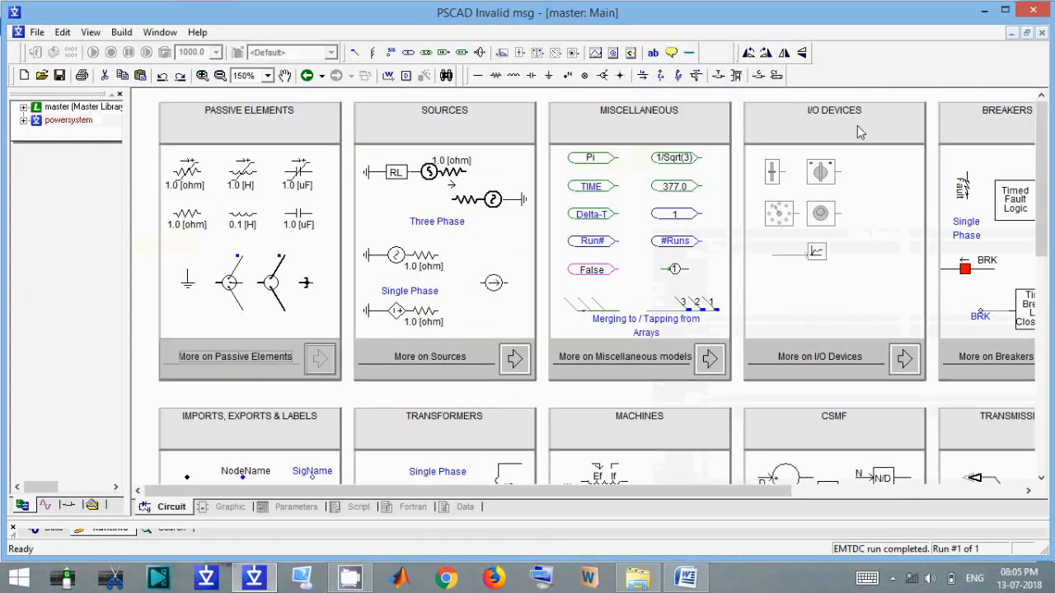
{"action": "double_click", "coordinate": [829, 354]}
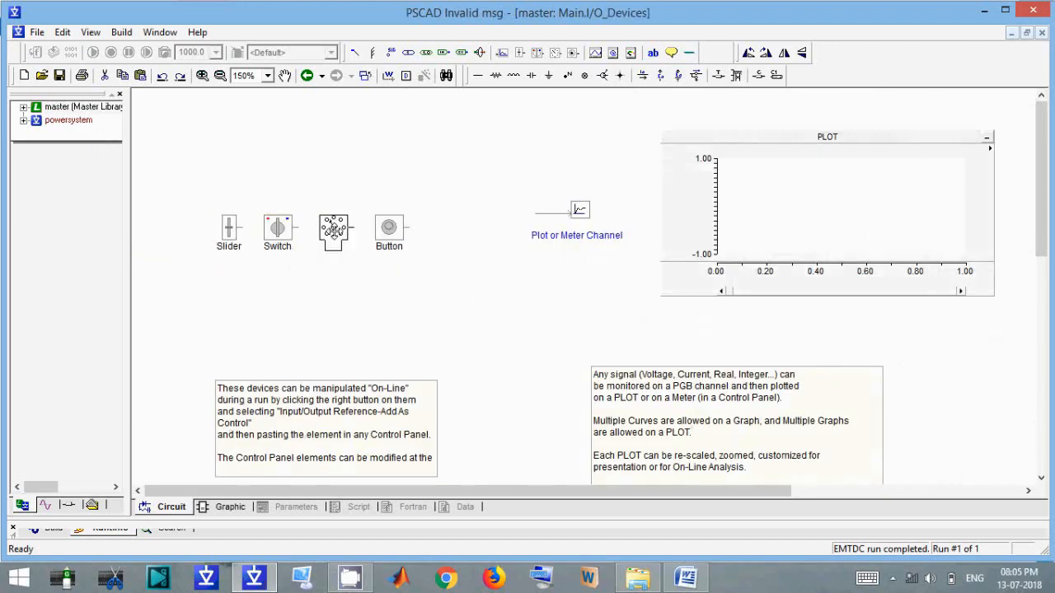
{"action": "double_click", "coordinate": [335, 241]}
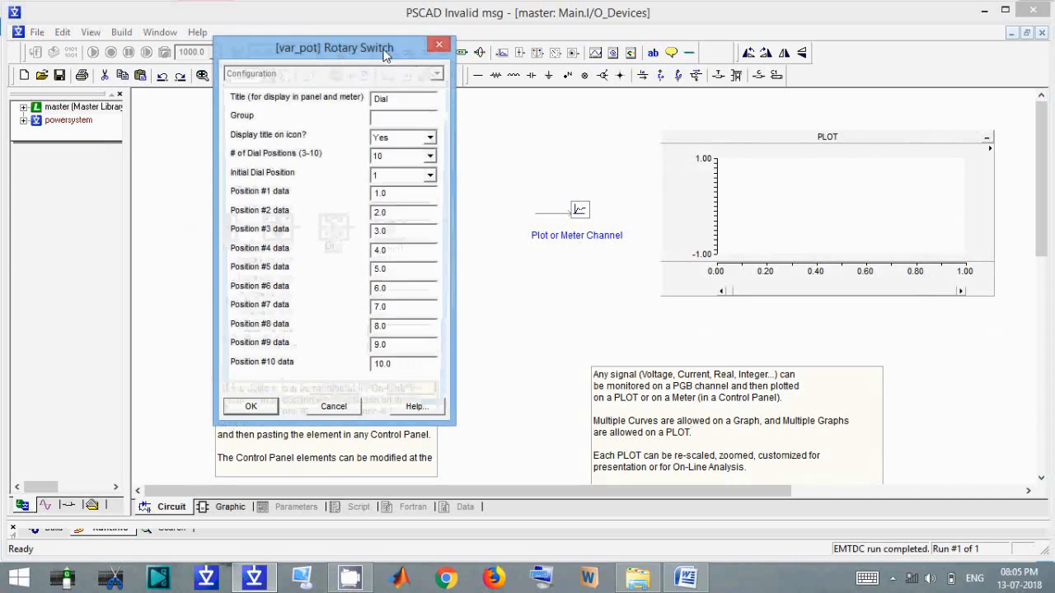
{"action": "left_click", "coordinate": [447, 47]}
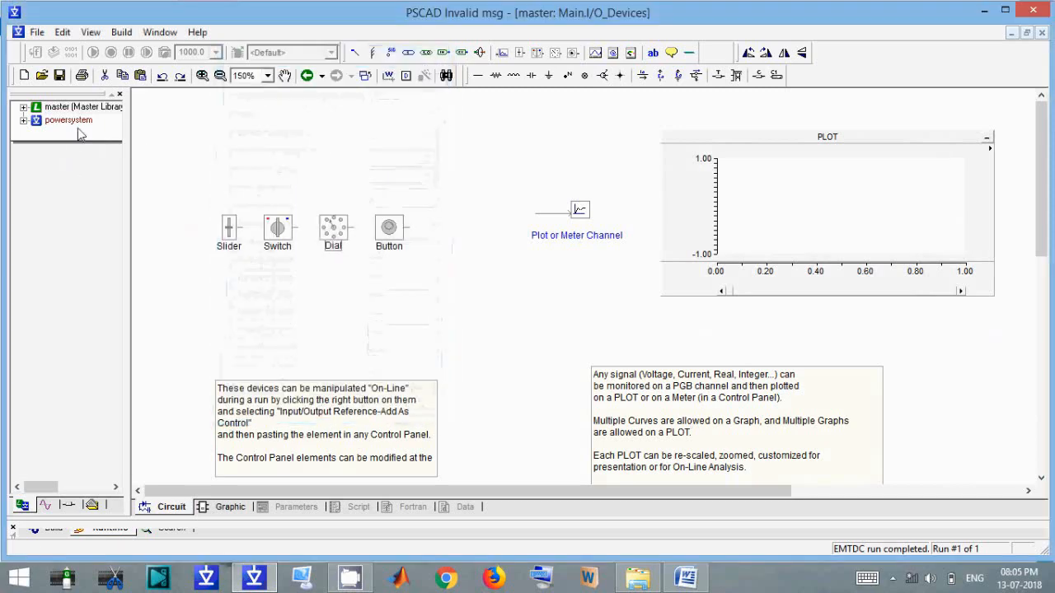
{"action": "double_click", "coordinate": [74, 120]}
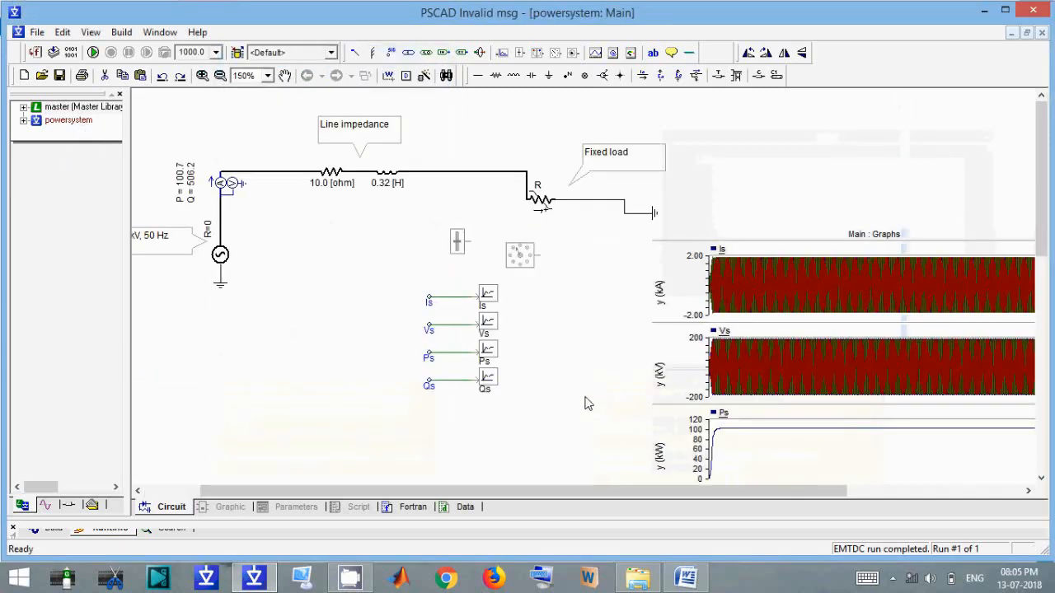
- Delete the rotary switch dial and move the slider to the empty area below the voltage source's ground
{"action": "left_click", "coordinate": [529, 264]}
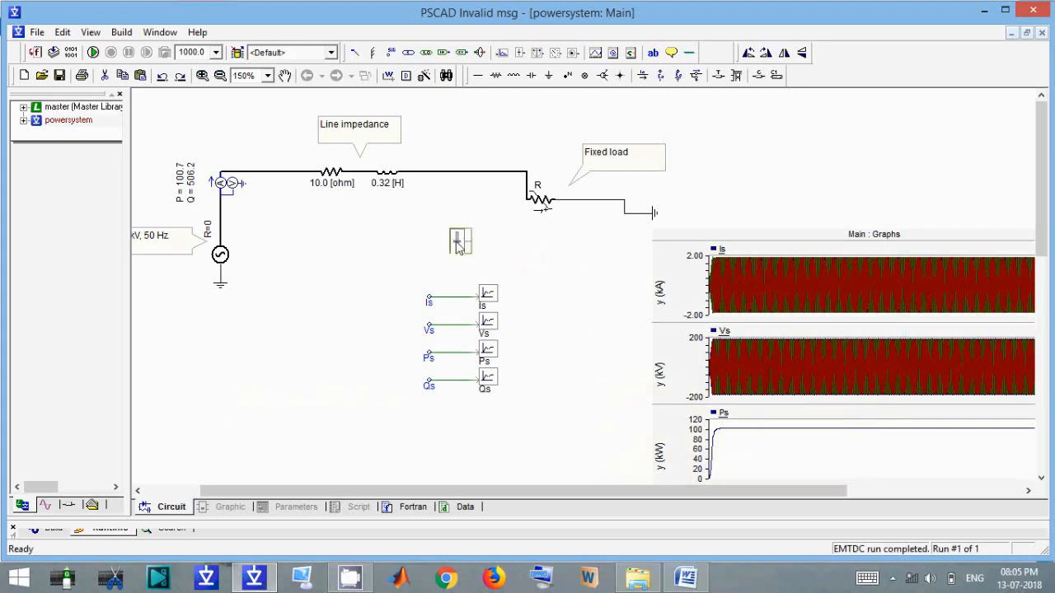
{"action": "left_click_drag", "start_coordinate": [457, 241], "coordinate": [220, 338]}
- Review the branch type options of the variable load, keeping its type as R
{"action": "double_click", "coordinate": [548, 207]}
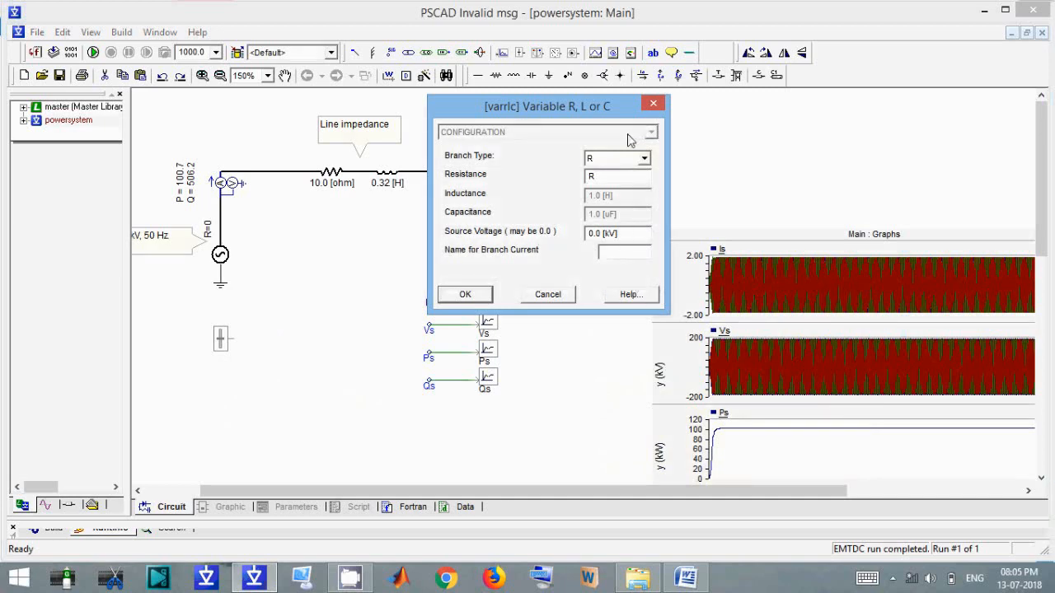
{"action": "left_click", "coordinate": [643, 158]}
{"action": "left_click", "coordinate": [645, 162]}
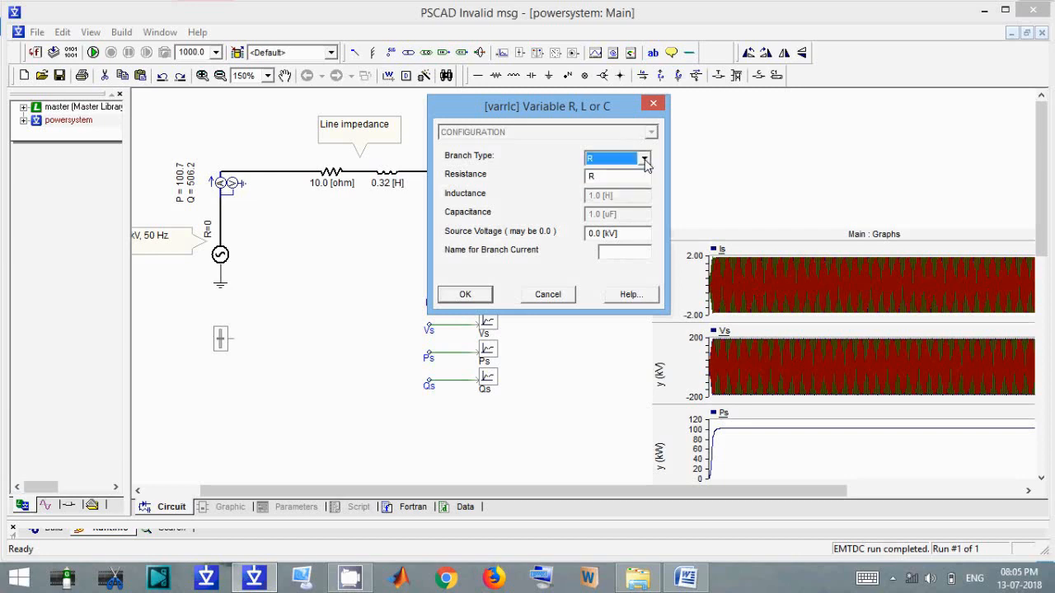
{"action": "left_click", "coordinate": [646, 162]}
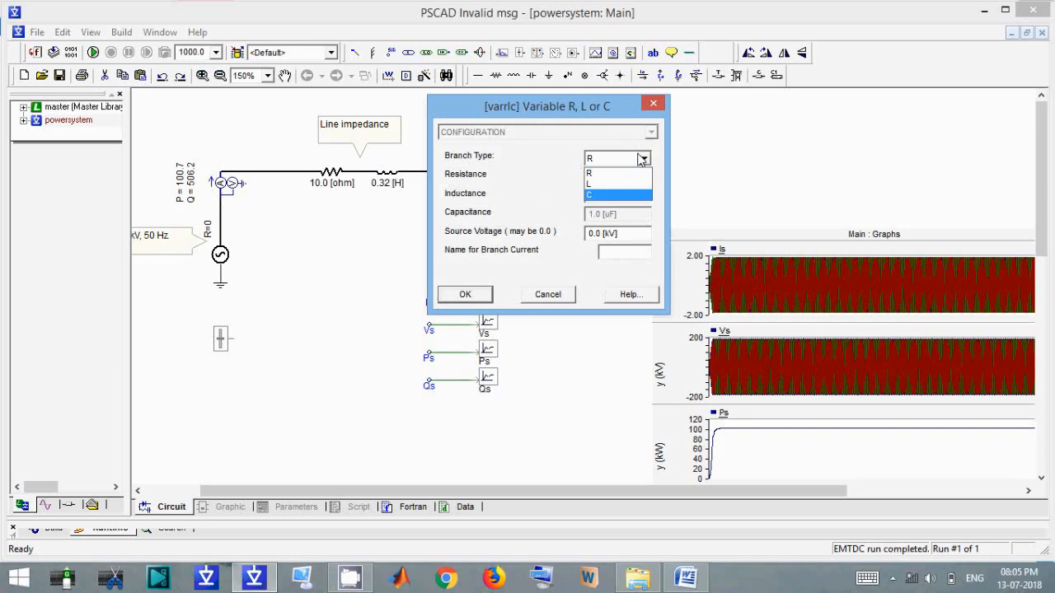
{"action": "left_click", "coordinate": [554, 169]}
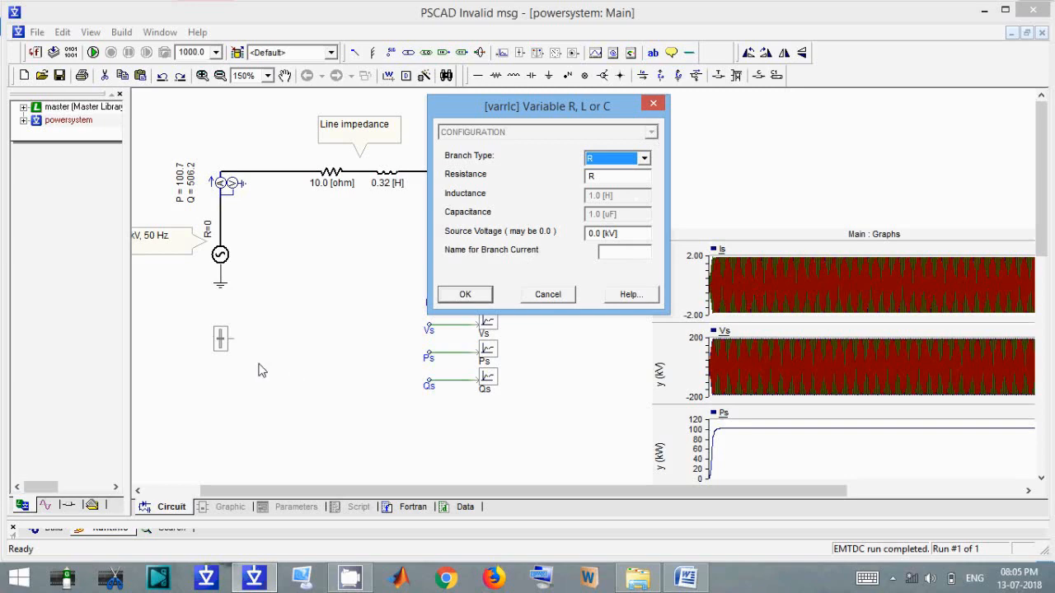
{"action": "left_click", "coordinate": [482, 303]}
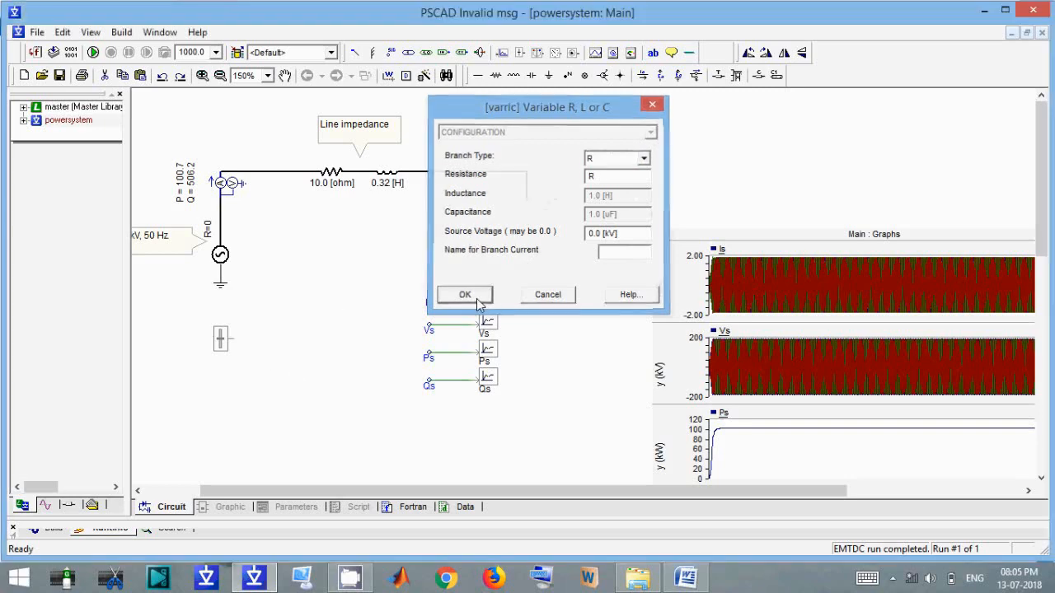
- Configure the slider with title R displayed on its icon, a maximum value of 50 and units of kOhm
{"action": "double_click", "coordinate": [222, 339]}
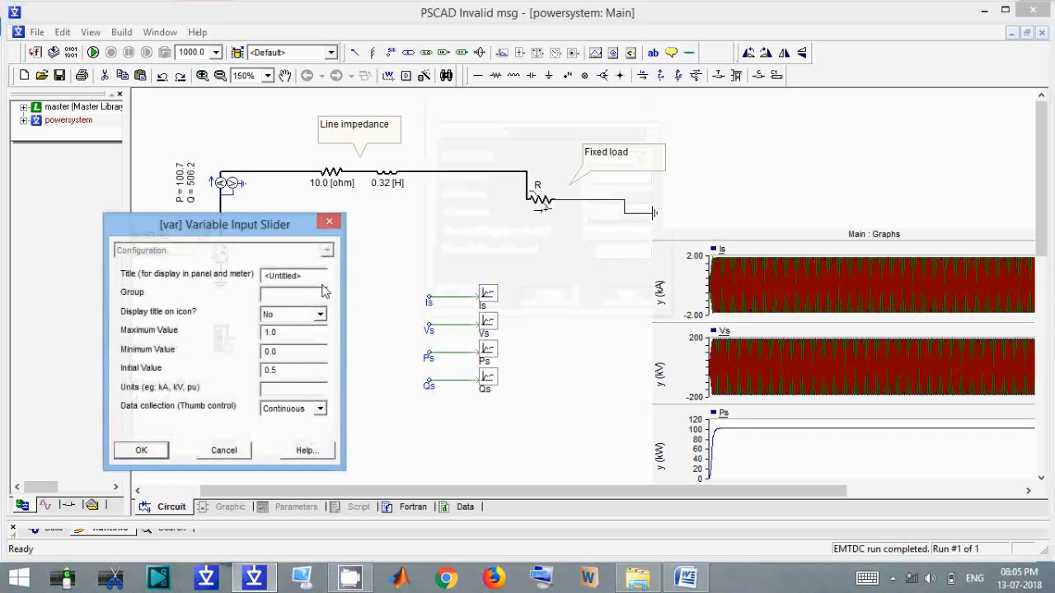
{"action": "left_click_drag", "start_coordinate": [323, 280], "coordinate": [189, 276]}
{"action": "type", "text": "R"}
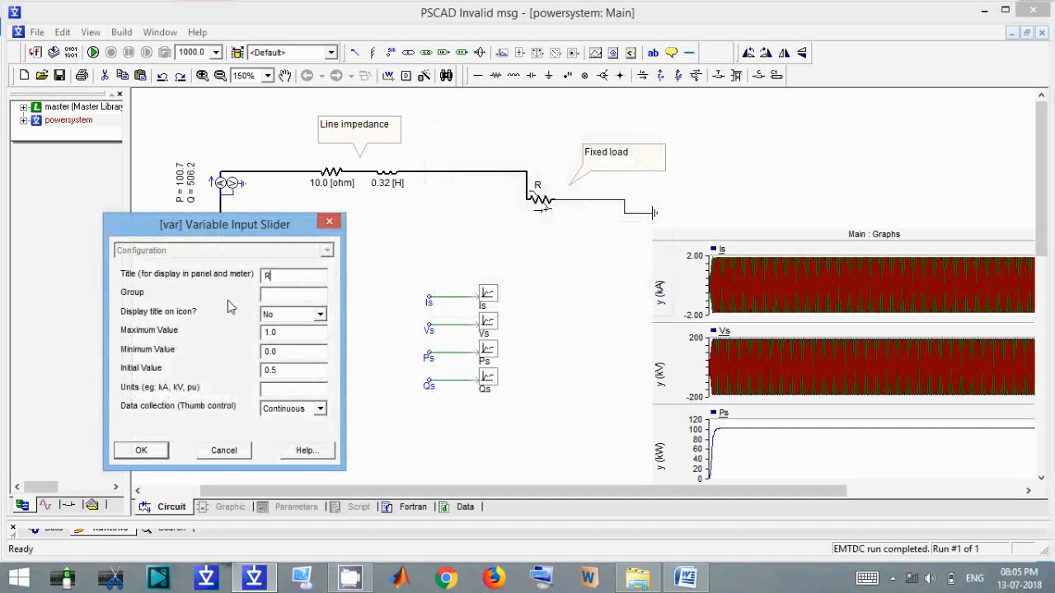
{"action": "left_click", "coordinate": [303, 316]}
{"action": "left_click", "coordinate": [291, 340]}
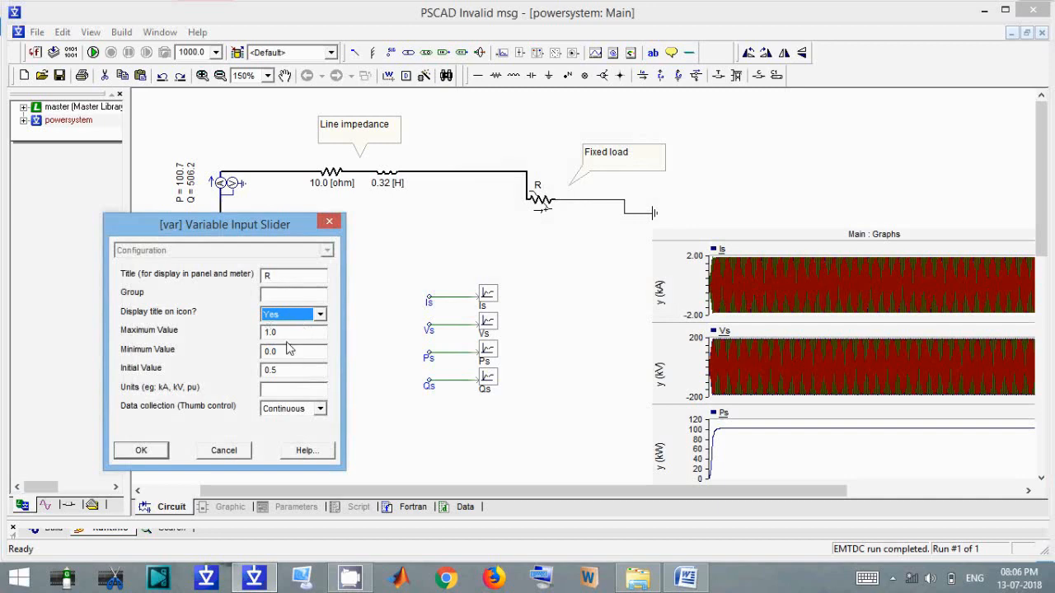
{"action": "key", "text": "Tab"}
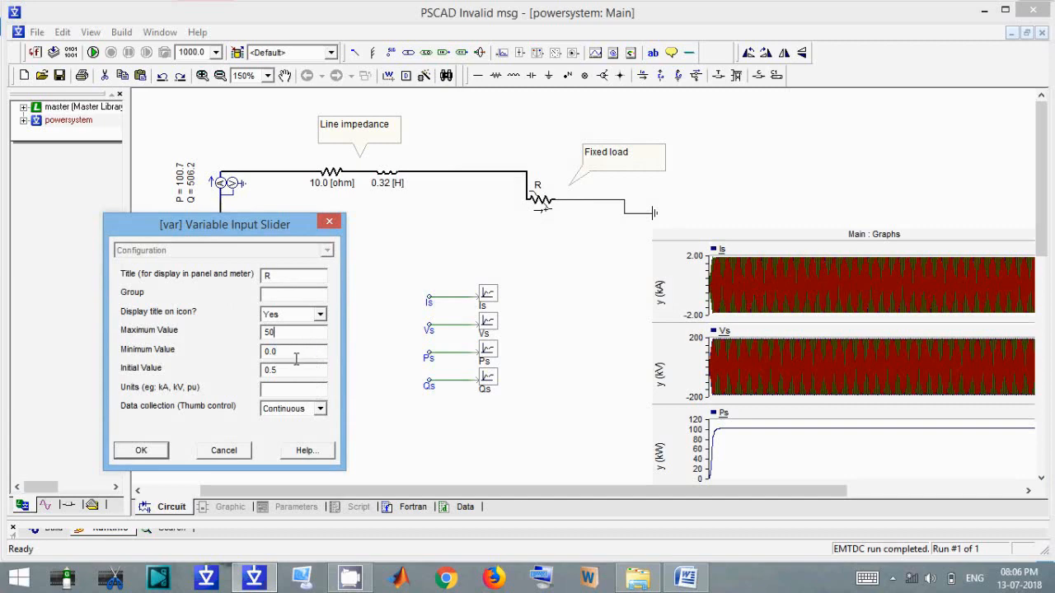
{"action": "key", "text": "Tab"}
{"action": "type", "text": "kOhm"}
{"action": "left_click", "coordinate": [141, 450]}
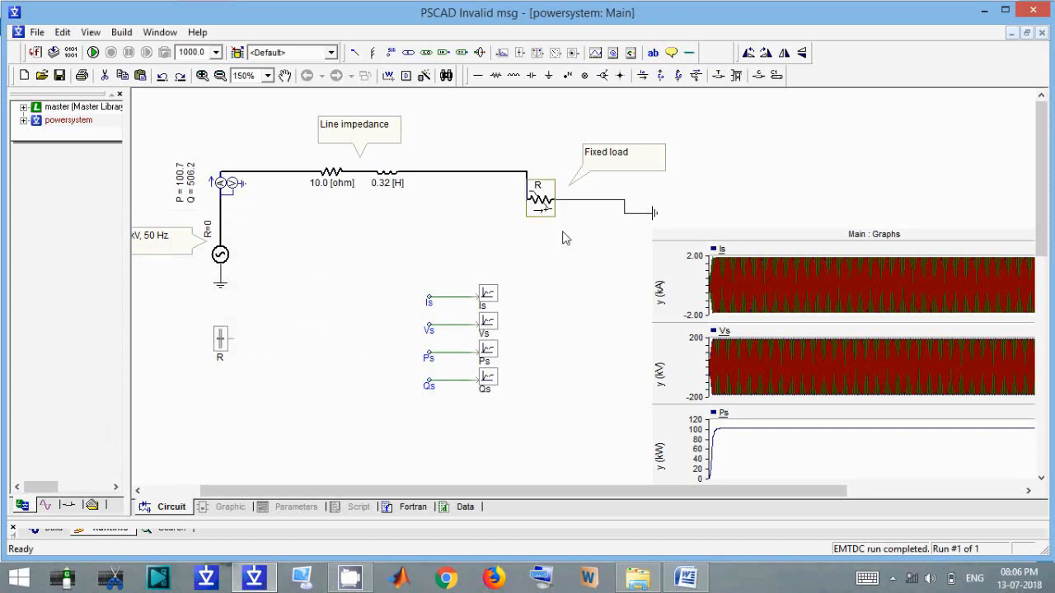
- Add a data signal label beside the slider and name it R
{"action": "left_click", "coordinate": [390, 52]}
{"action": "left_click", "coordinate": [295, 352]}
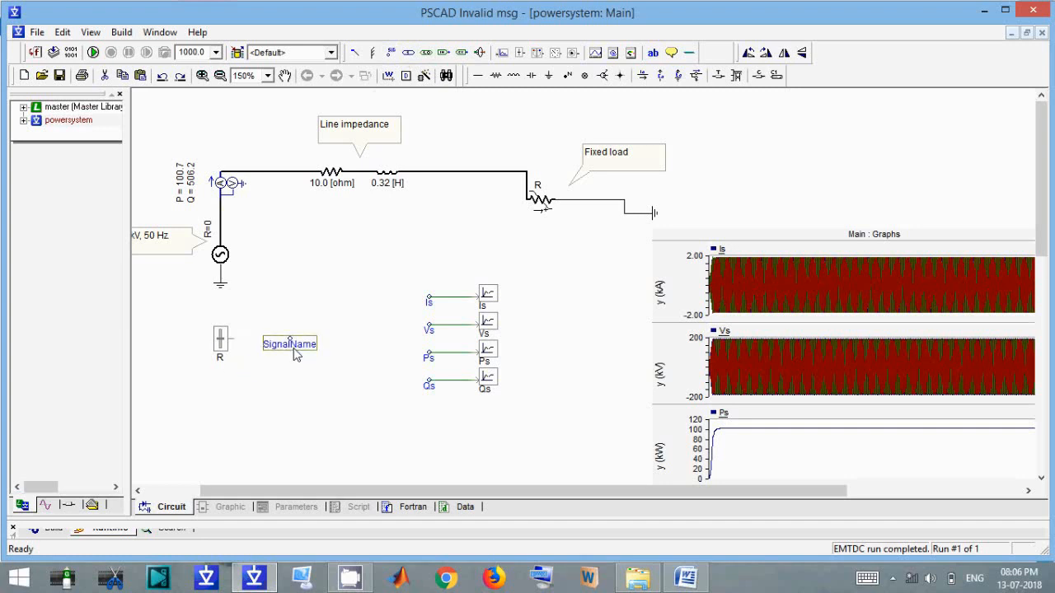
{"action": "double_click", "coordinate": [293, 346]}
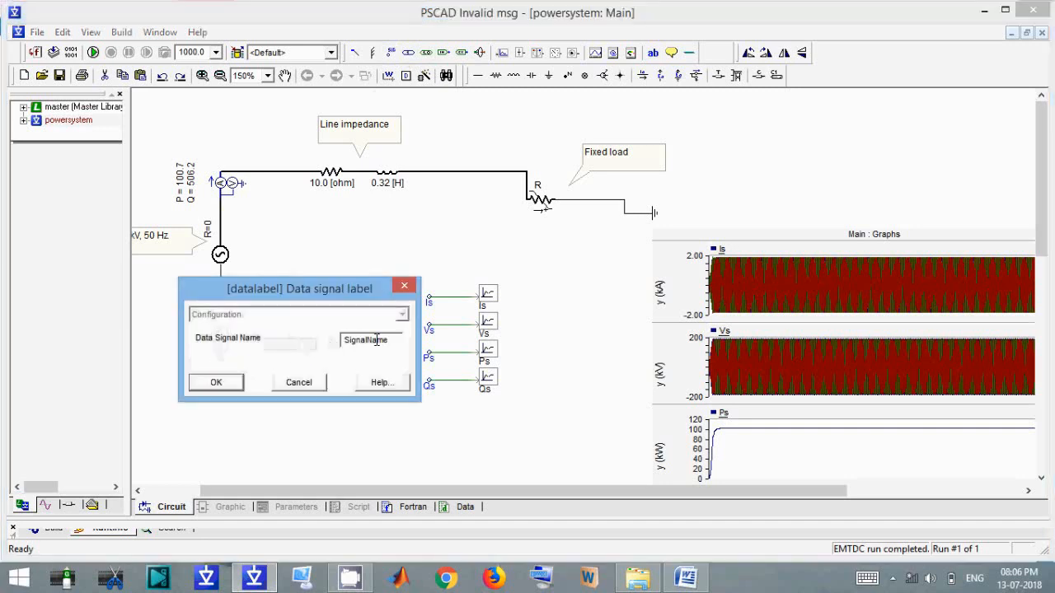
{"action": "double_click", "coordinate": [397, 342]}
{"action": "type", "text": "R"}
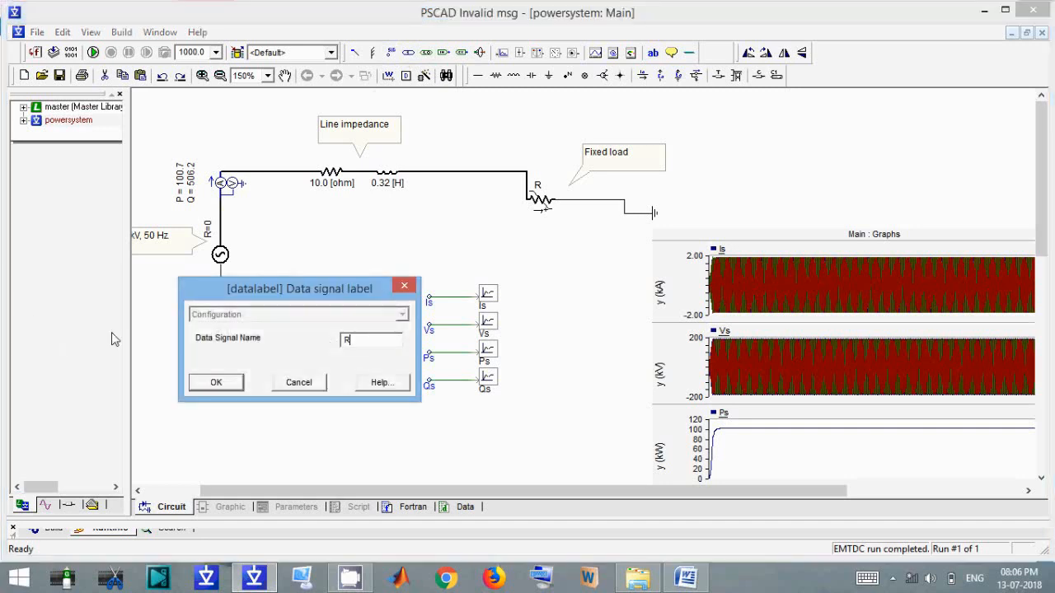
{"action": "left_click", "coordinate": [218, 384]}
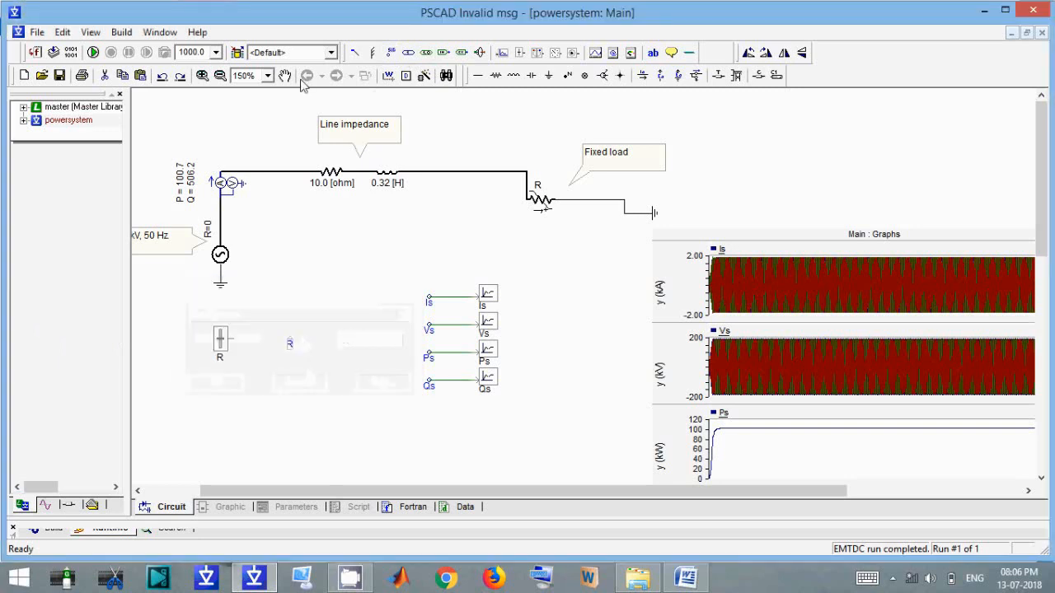
- Wire the slider's output to the R data signal label
{"action": "left_click", "coordinate": [391, 52]}
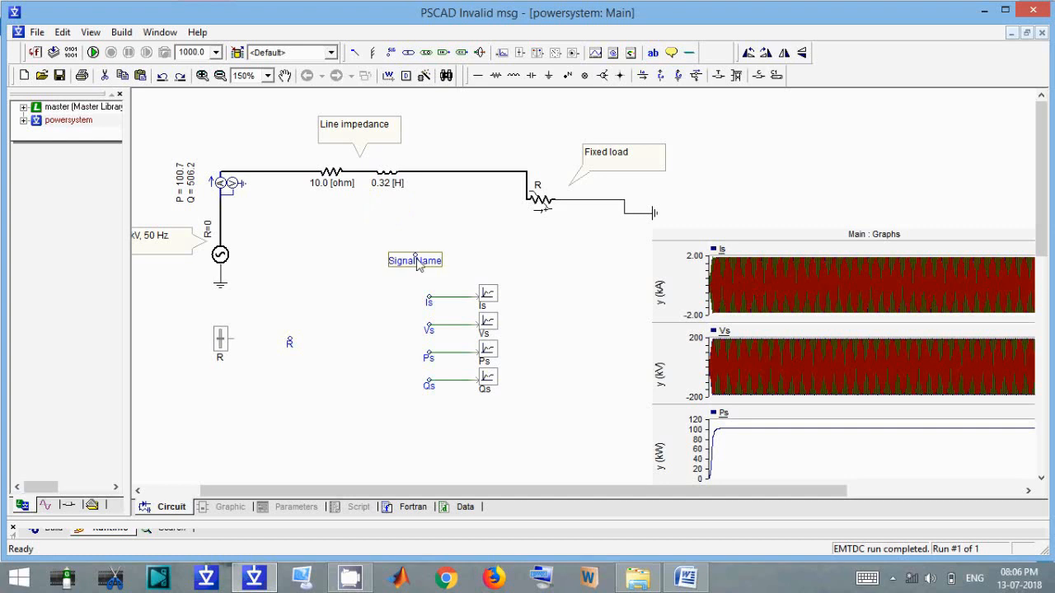
{"action": "left_click", "coordinate": [388, 75]}
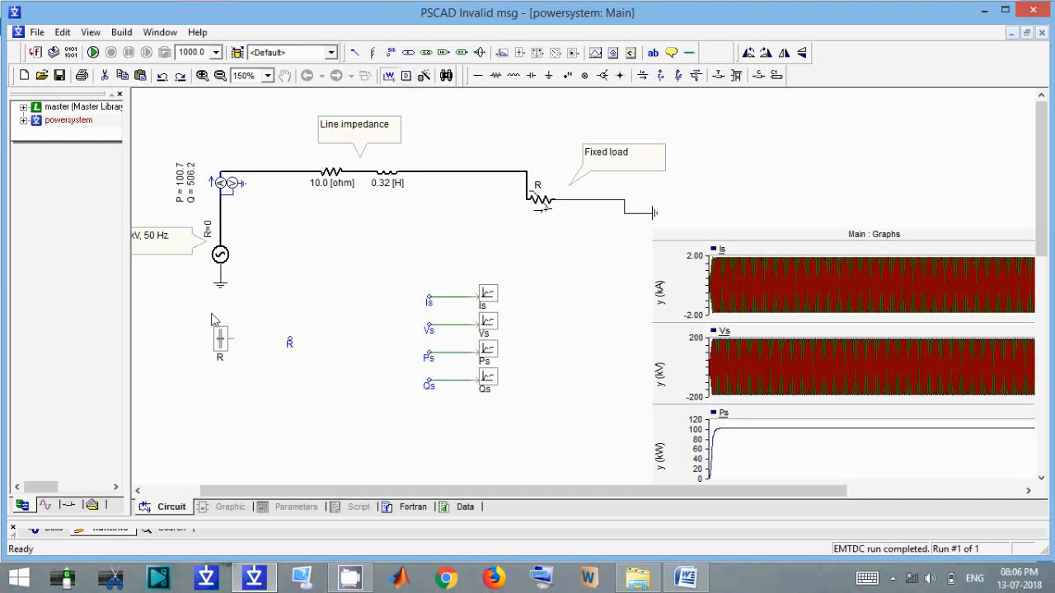
{"action": "left_click", "coordinate": [232, 339]}
{"action": "key", "text": "Escape"}
{"action": "left_click", "coordinate": [289, 339]}
{"action": "left_click", "coordinate": [306, 427]}
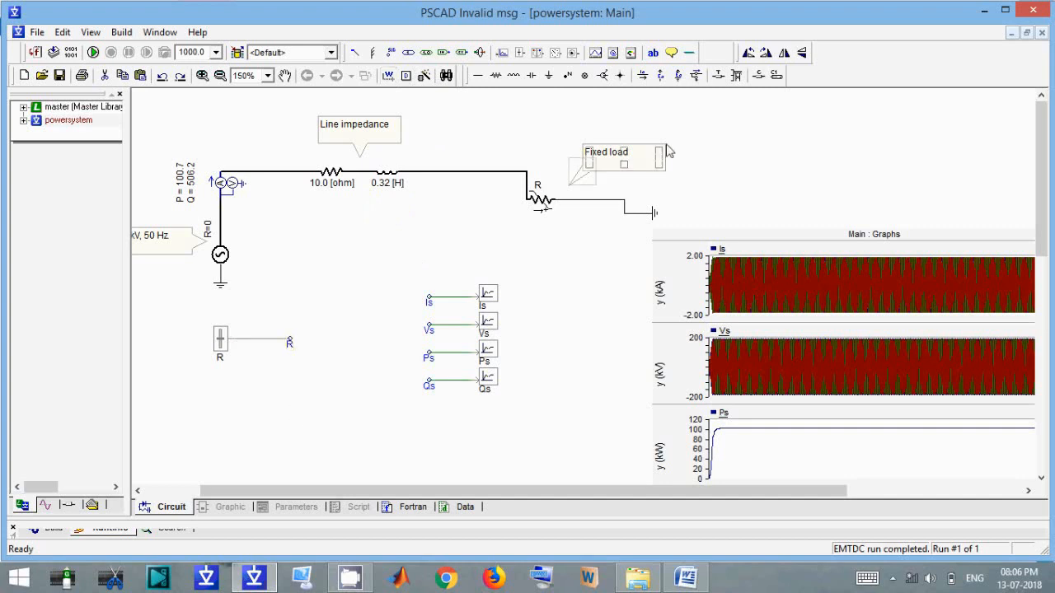
- Insert a control panel between the slider and the output channels, enlarge it and shift it clear of the signal labels
{"action": "left_click", "coordinate": [630, 54]}
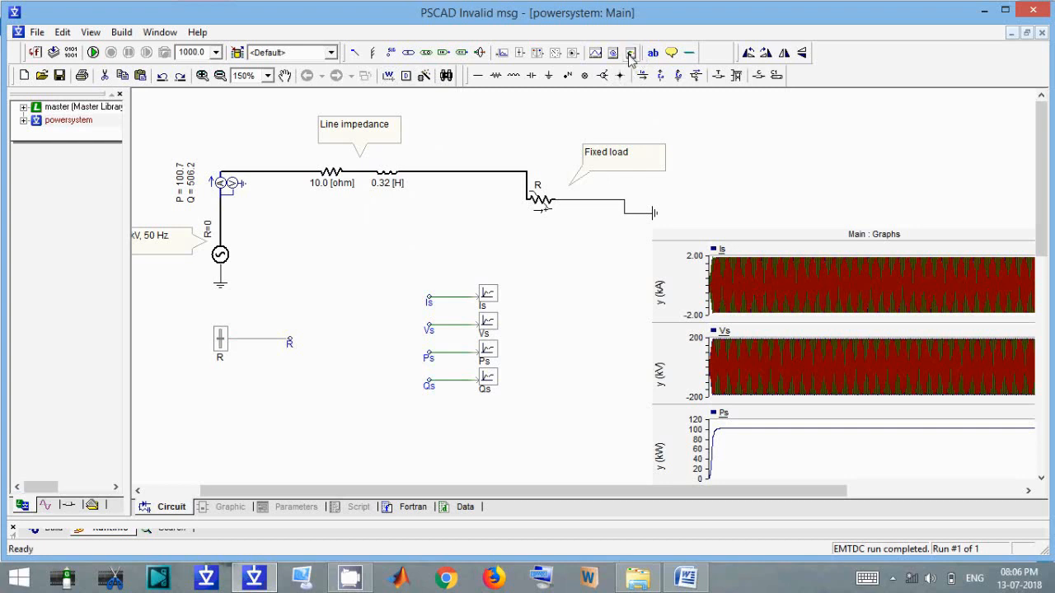
{"action": "left_click", "coordinate": [350, 264]}
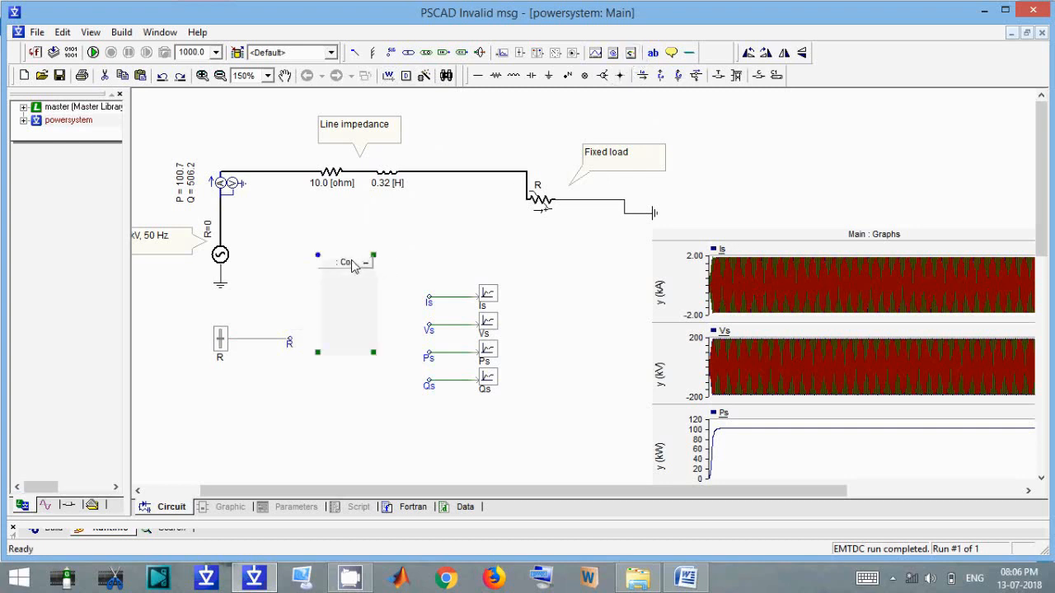
{"action": "left_click_drag", "start_coordinate": [375, 356], "coordinate": [427, 432]}
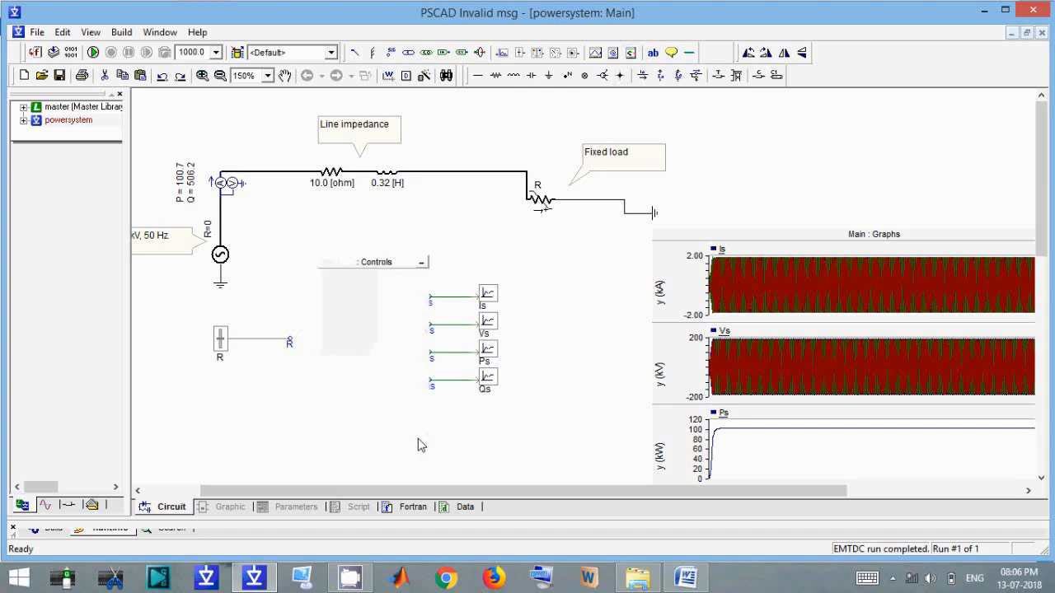
{"action": "left_click_drag", "start_coordinate": [379, 270], "coordinate": [365, 275]}
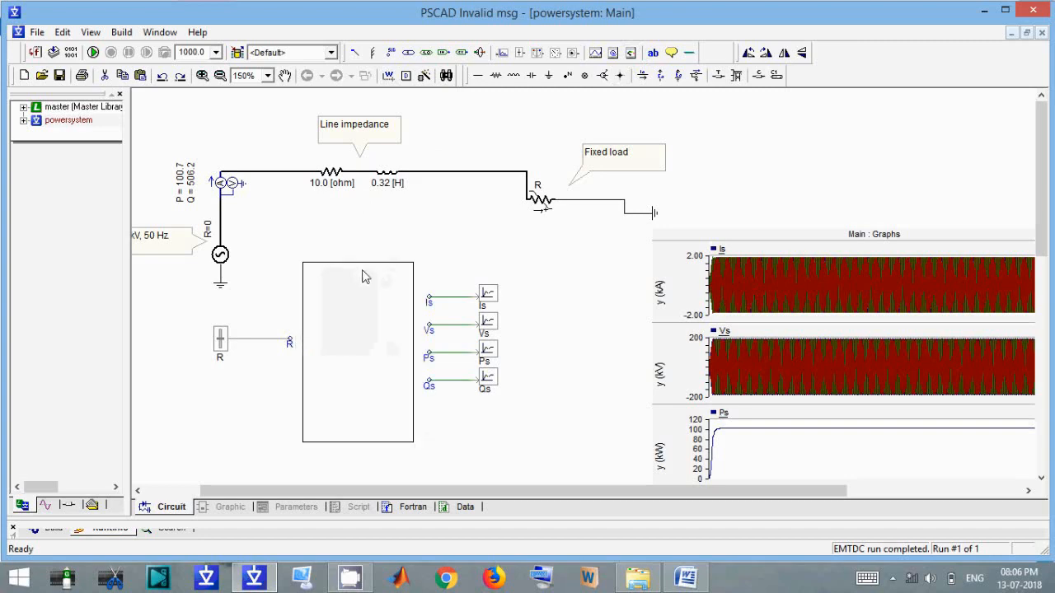
- Add the R slider as a control and paste it into the control panel
{"action": "right_click", "coordinate": [219, 338]}
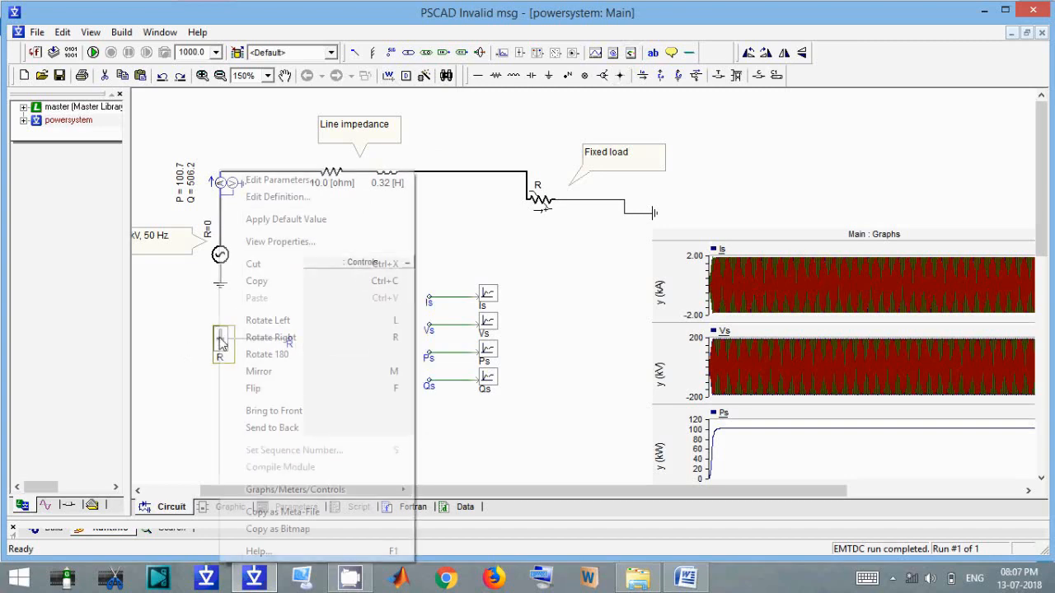
{"action": "mouse_move", "coordinate": [355, 493]}
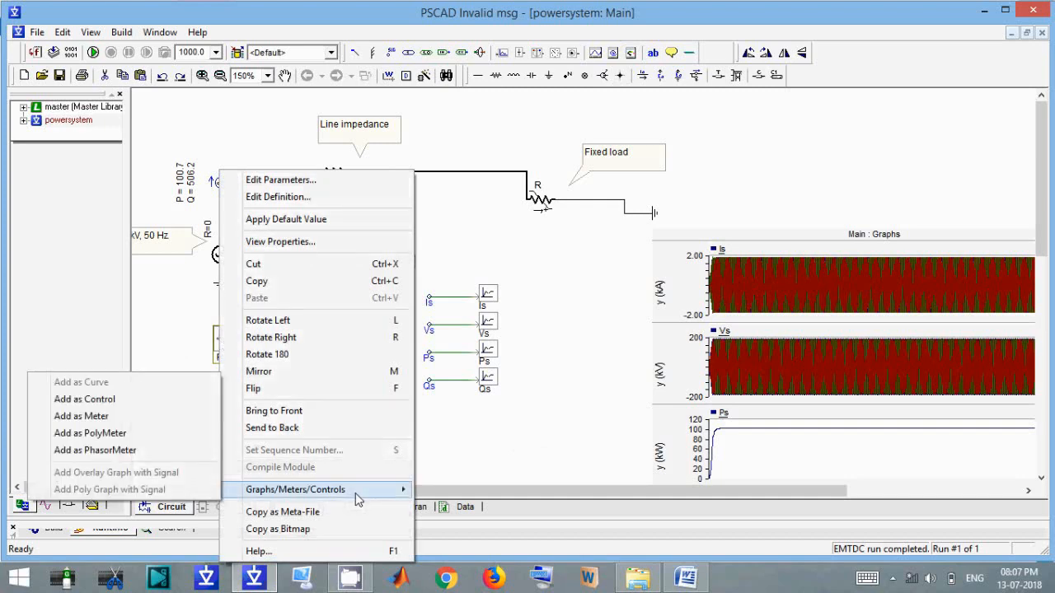
{"action": "left_click", "coordinate": [122, 403]}
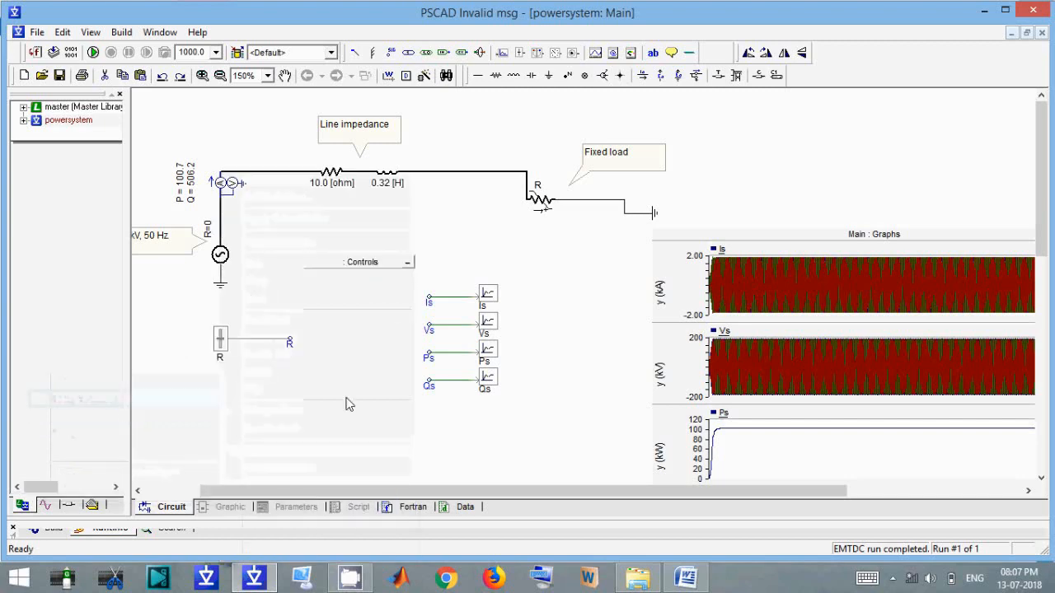
{"action": "right_click", "coordinate": [367, 307]}
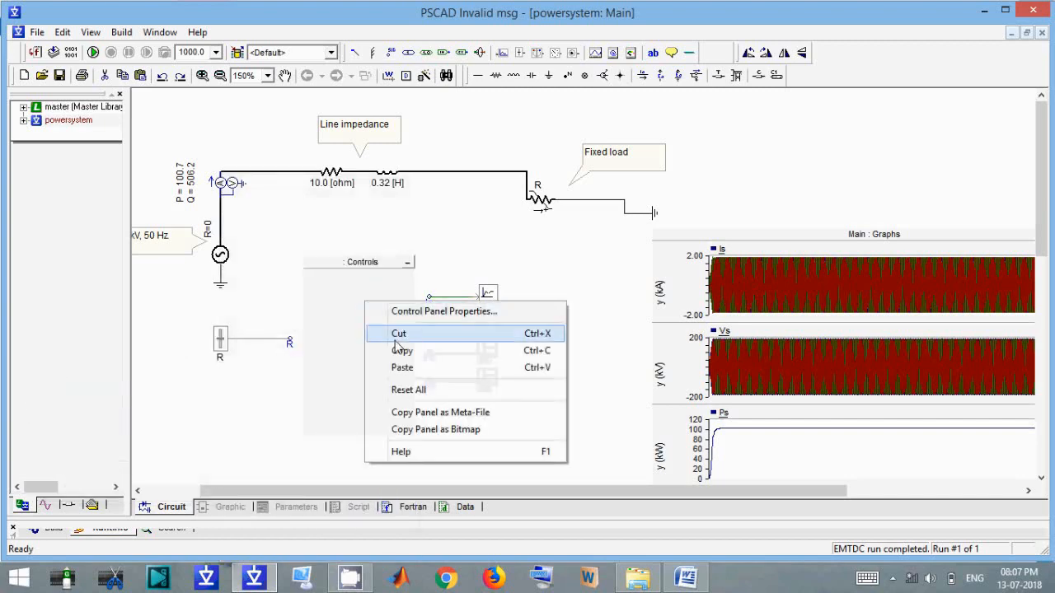
{"action": "left_click", "coordinate": [387, 368]}
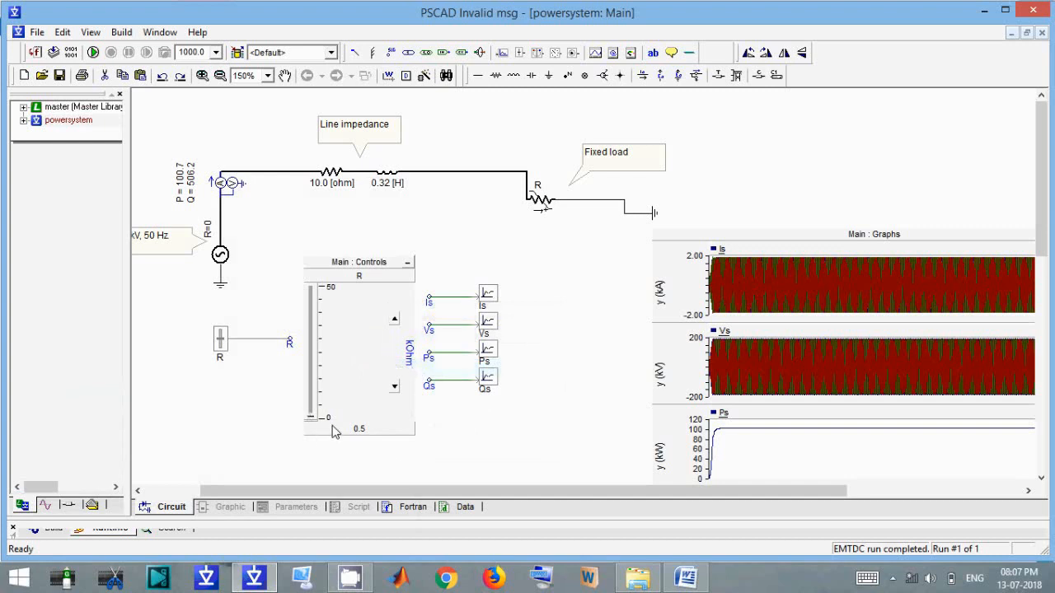
- Raise the R slider in the control panel to about 9.94
{"action": "mouse_move", "coordinate": [311, 418]}
{"action": "left_mouse_down"}
{"action": "mouse_move", "coordinate": [303, 306]}
{"action": "mouse_move", "coordinate": [297, 401]}
{"action": "mouse_move", "coordinate": [299, 305]}
{"action": "mouse_move", "coordinate": [294, 404]}
{"action": "mouse_move", "coordinate": [306, 306]}
{"action": "mouse_move", "coordinate": [293, 415]}
{"action": "mouse_move", "coordinate": [298, 314]}
{"action": "mouse_move", "coordinate": [302, 377]}
{"action": "mouse_move", "coordinate": [310, 302]}
{"action": "mouse_move", "coordinate": [316, 400]}
{"action": "left_mouse_up"}
{"action": "left_click_drag", "start_coordinate": [315, 399], "coordinate": [315, 394]}
{"action": "left_click", "coordinate": [542, 206]}
{"action": "scroll", "coordinate": [1045, 206], "scroll_direction": "down", "scroll_amount": 1}
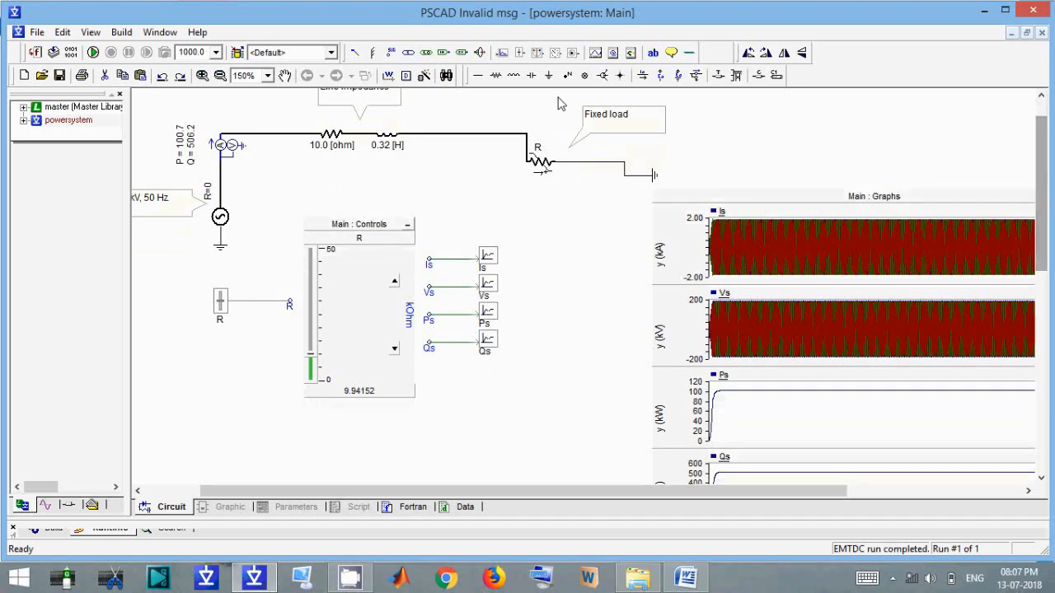
- Change the text of the load's sticky note to "Variable load"
{"action": "left_click", "coordinate": [613, 126]}
{"action": "double_click", "coordinate": [613, 126]}
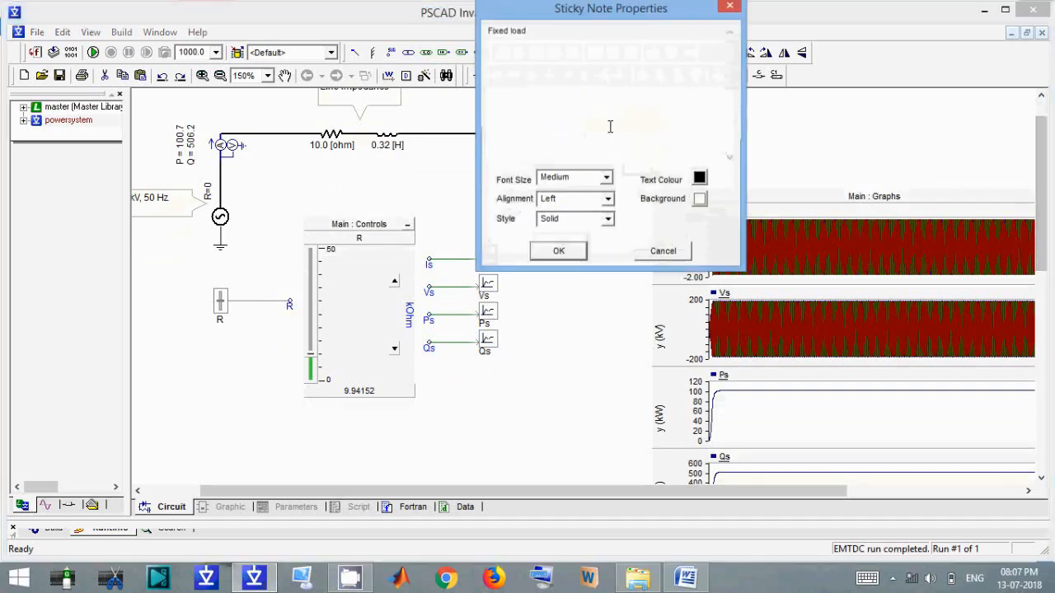
{"action": "double_click", "coordinate": [510, 32]}
{"action": "type", "text": "V"}
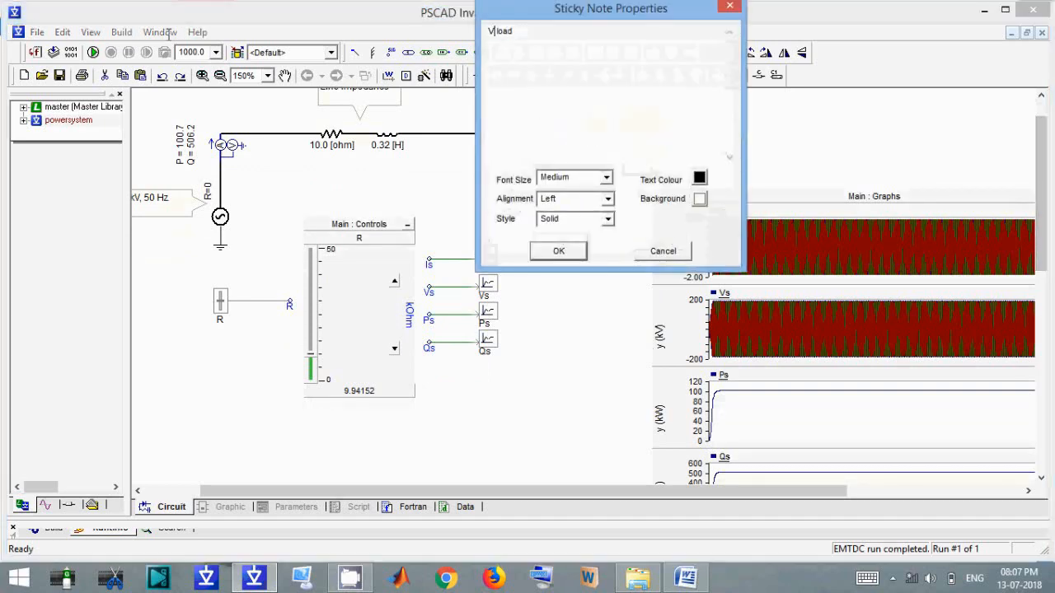
{"action": "type", "text": "ariab"}
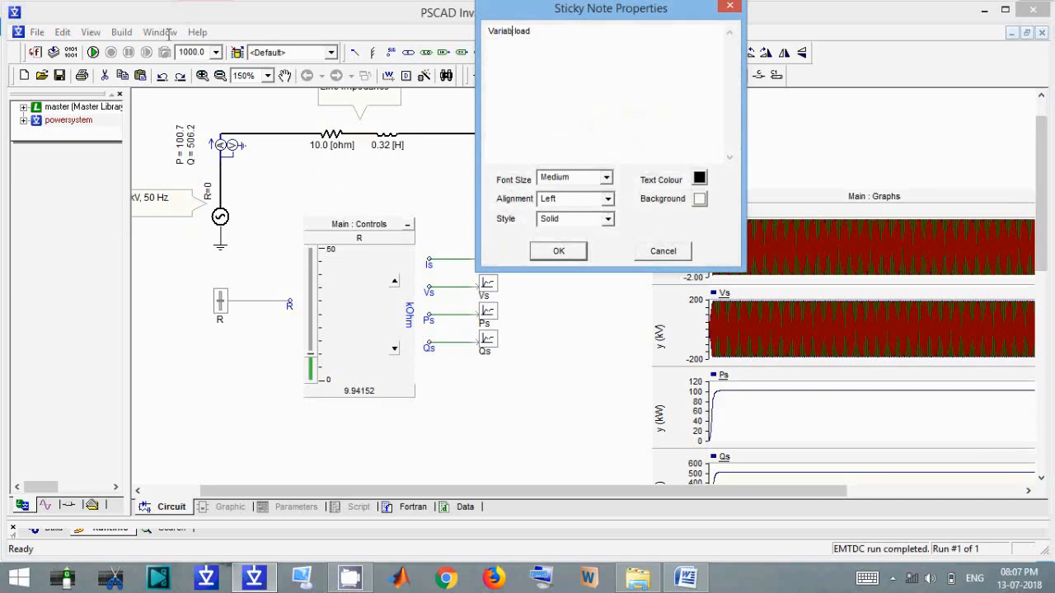
{"action": "type", "text": "le"}
{"action": "key", "text": "Return"}
{"action": "key", "text": "BackSpace"}
{"action": "left_click", "coordinate": [568, 252]}
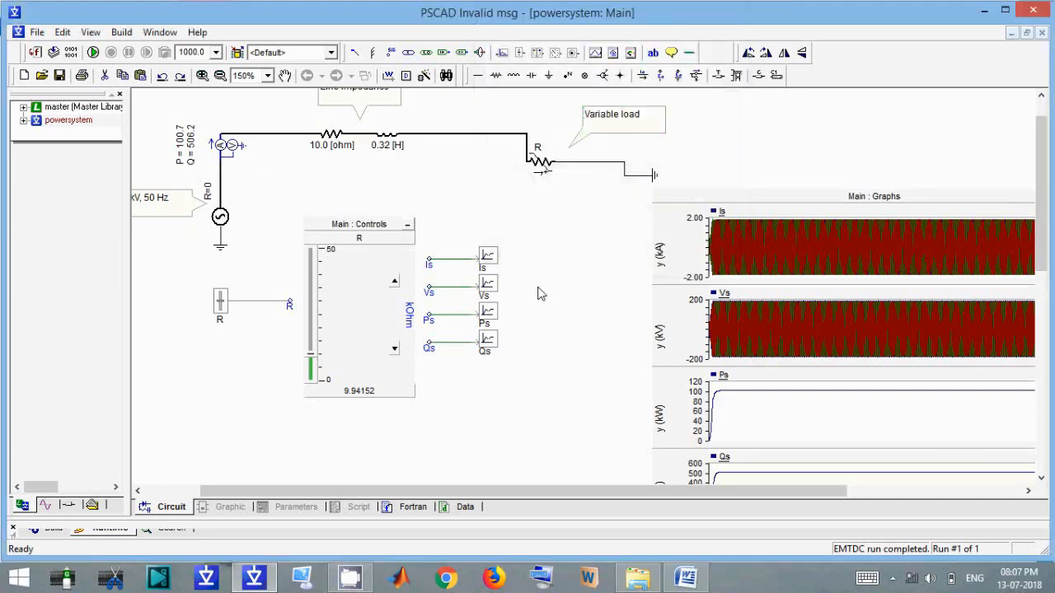
- Run the simulation with the present load and again with the R slider raised to about 36.84
{"action": "scroll", "coordinate": [551, 241], "scroll_direction": "down", "scroll_amount": 1}
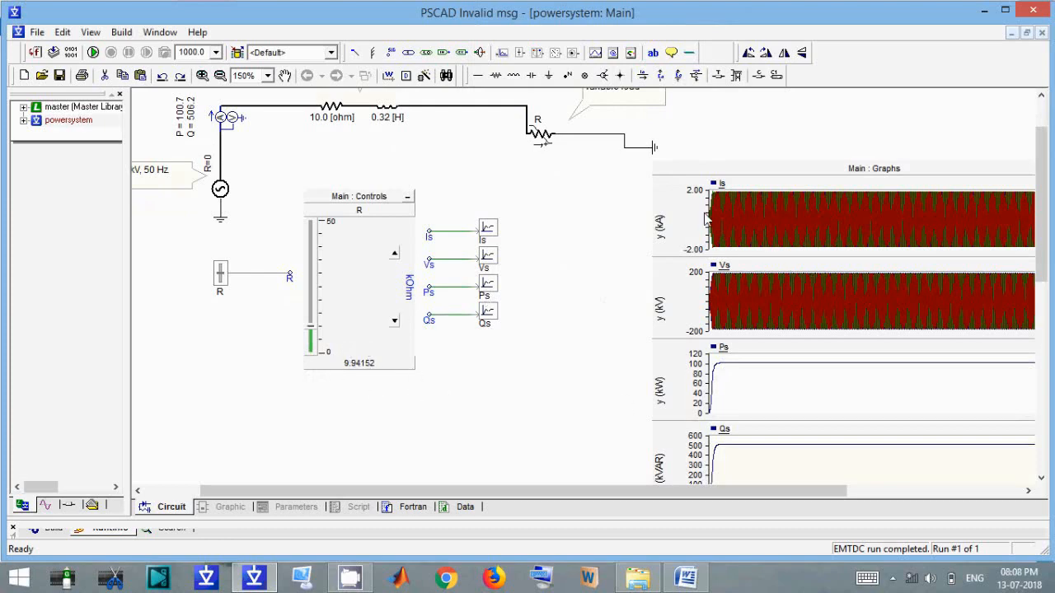
{"action": "left_click", "coordinate": [93, 52]}
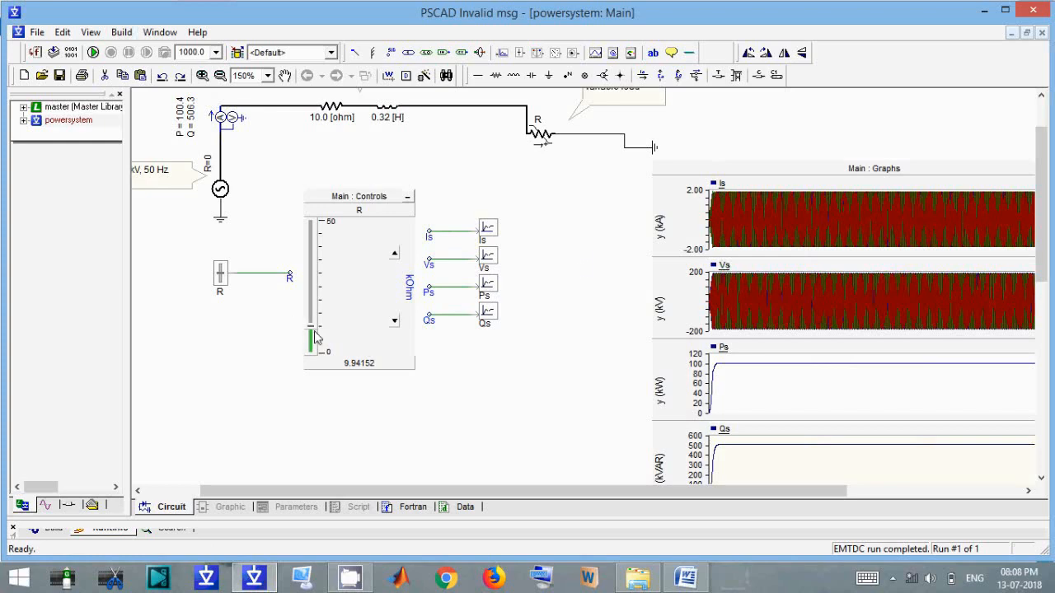
{"action": "left_click_drag", "start_coordinate": [313, 330], "coordinate": [312, 256]}
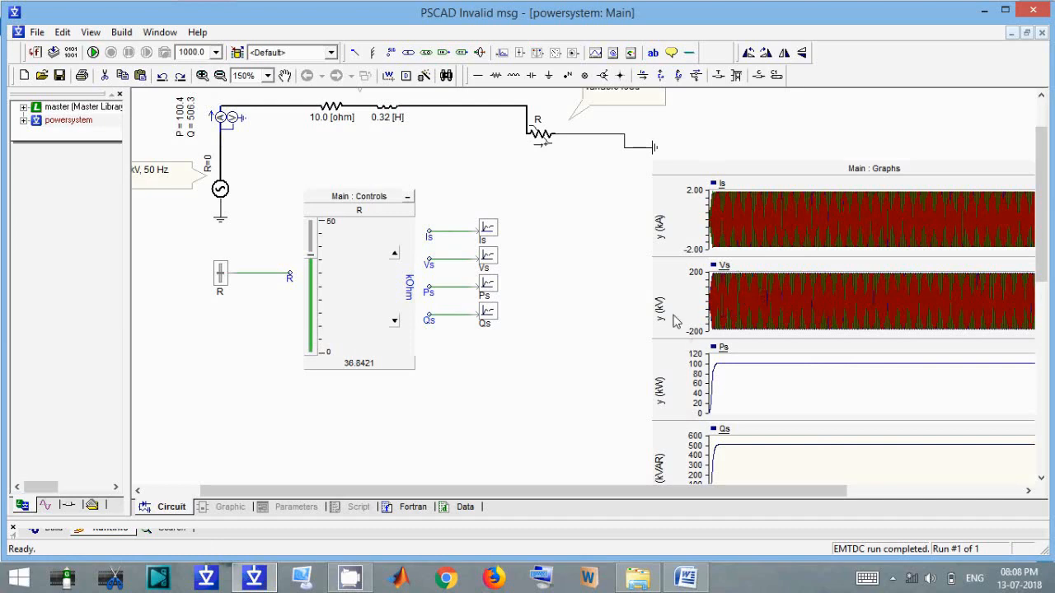
{"action": "left_click", "coordinate": [93, 52]}
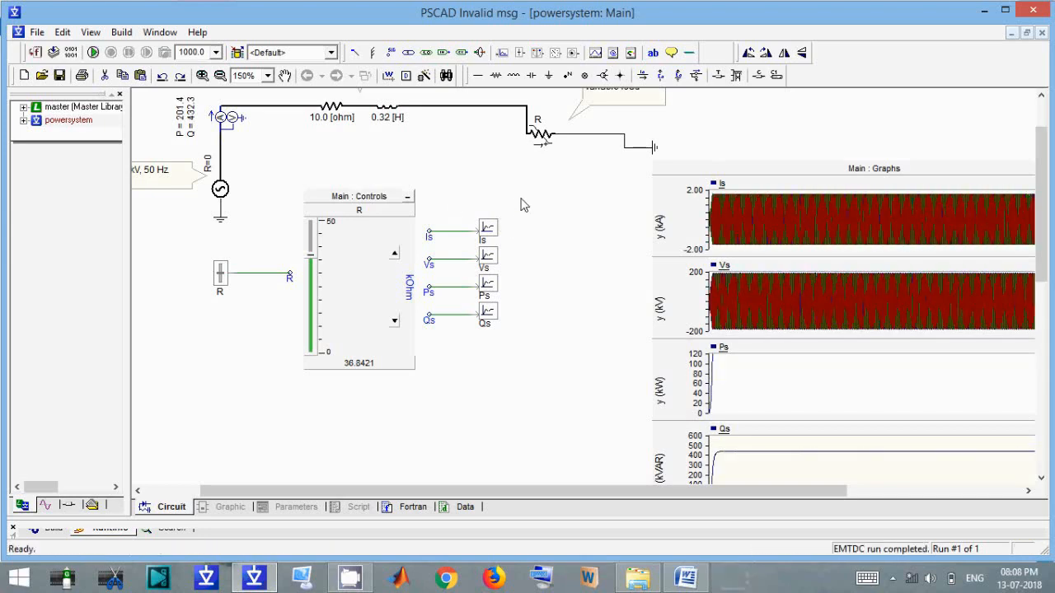
- Zoom in on the Ps graph to about the first 0.4 s and the 170 to 230 kW range
{"action": "scroll", "coordinate": [563, 237], "scroll_direction": "down", "scroll_amount": 2}
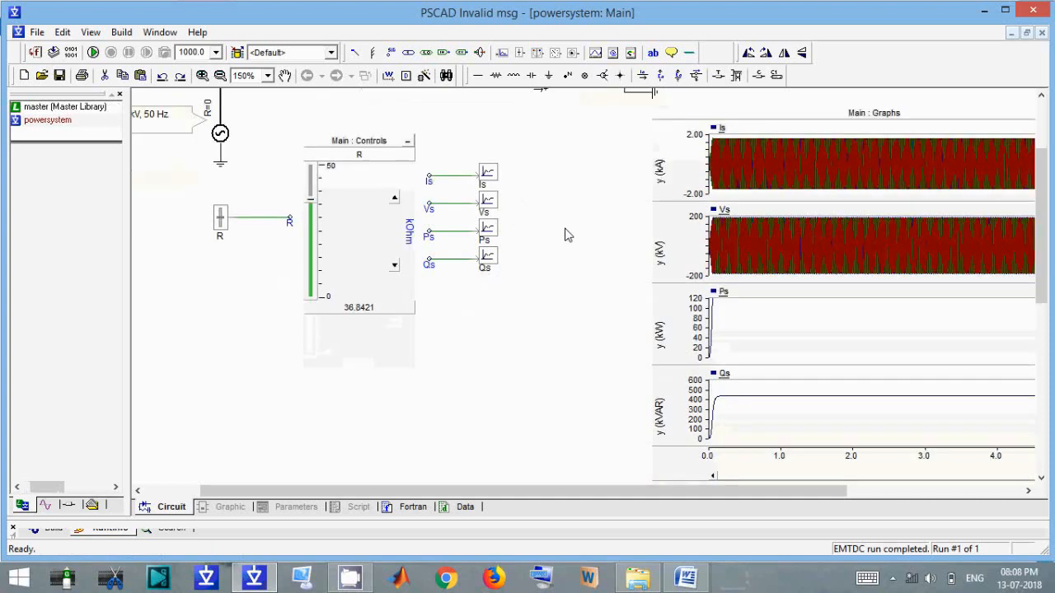
{"action": "scroll", "coordinate": [508, 242], "scroll_direction": "up", "scroll_amount": 3}
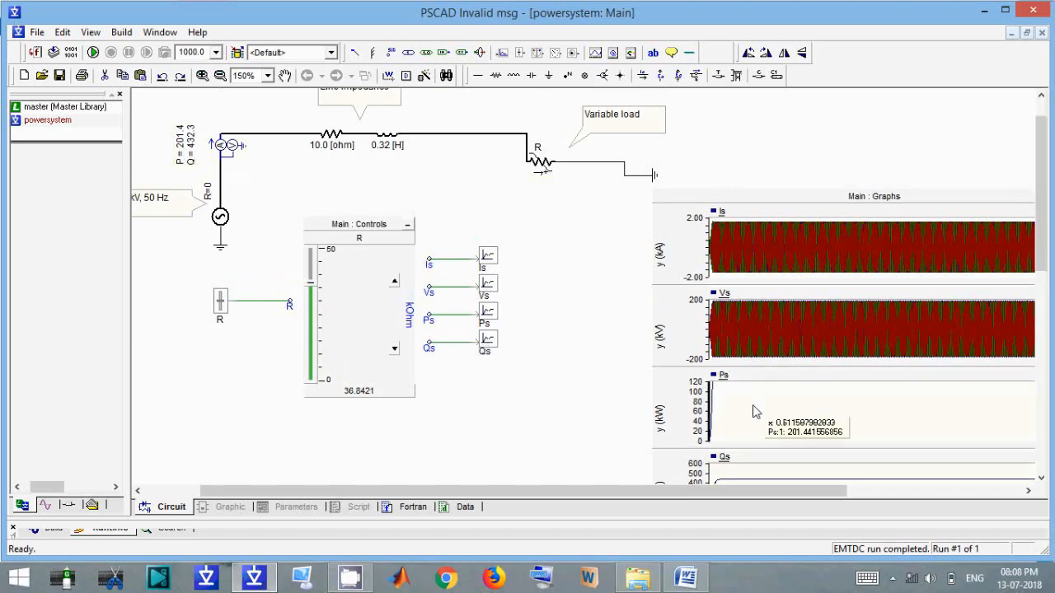
{"action": "scroll", "coordinate": [494, 364], "scroll_direction": "down", "scroll_amount": 3}
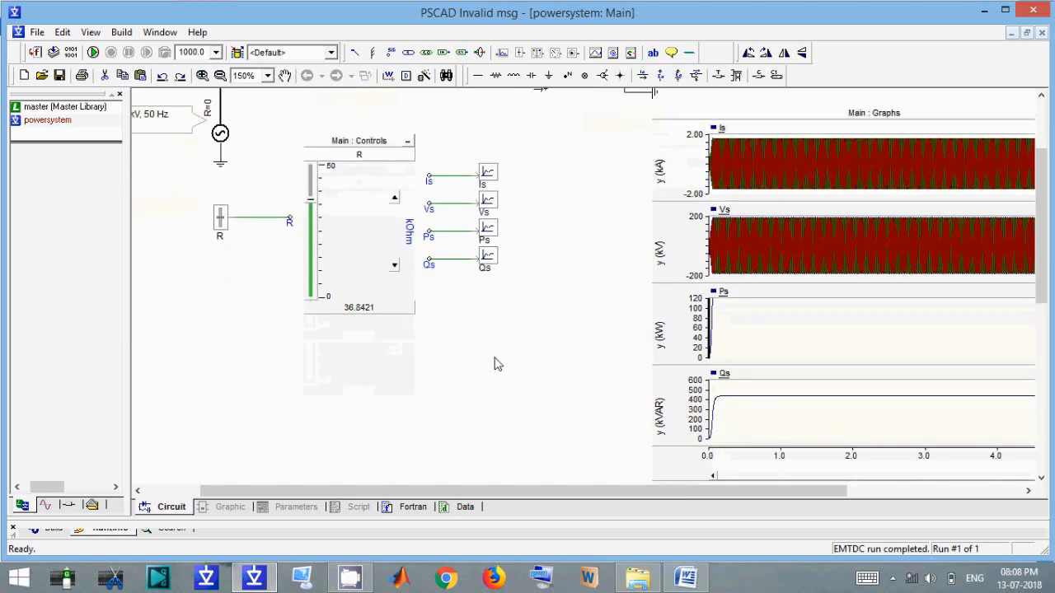
{"action": "left_click_drag", "start_coordinate": [761, 287], "coordinate": [702, 291]}
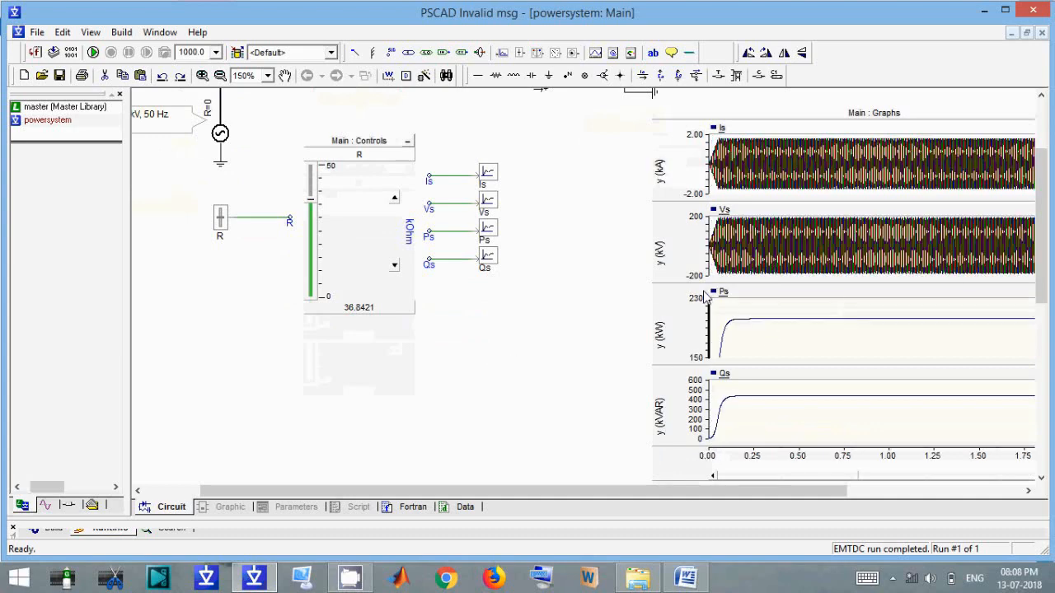
{"action": "mouse_move", "coordinate": [787, 341]}
{"action": "left_mouse_down"}
{"action": "mouse_move", "coordinate": [688, 313]}
{"action": "mouse_move", "coordinate": [673, 288]}
{"action": "left_mouse_up"}
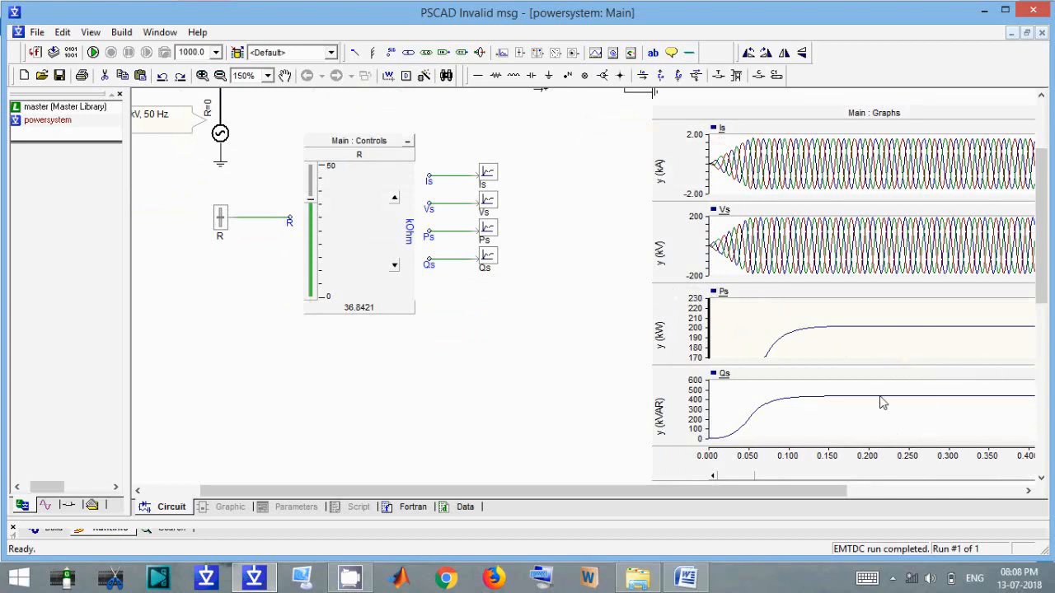
{"action": "scroll", "coordinate": [247, 185], "scroll_direction": "up", "scroll_amount": 1}
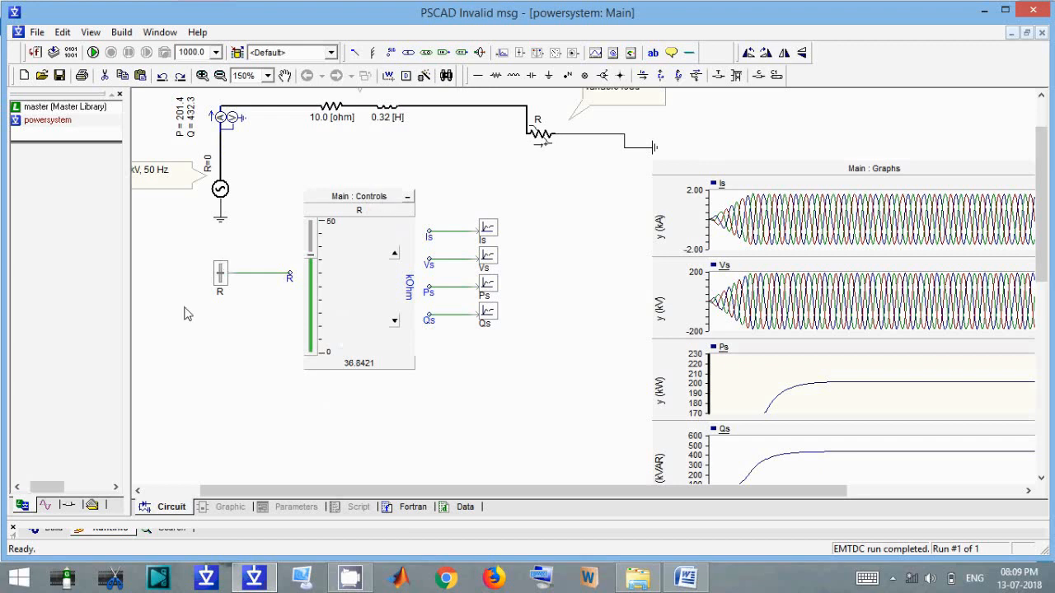
- Replace the R slider component with a rotary switch and attach the wired R signal label to its output
{"action": "left_click", "coordinate": [557, 55]}
{"action": "left_click_drag", "start_coordinate": [202, 233], "coordinate": [273, 334]}
{"action": "key", "text": "Delete"}
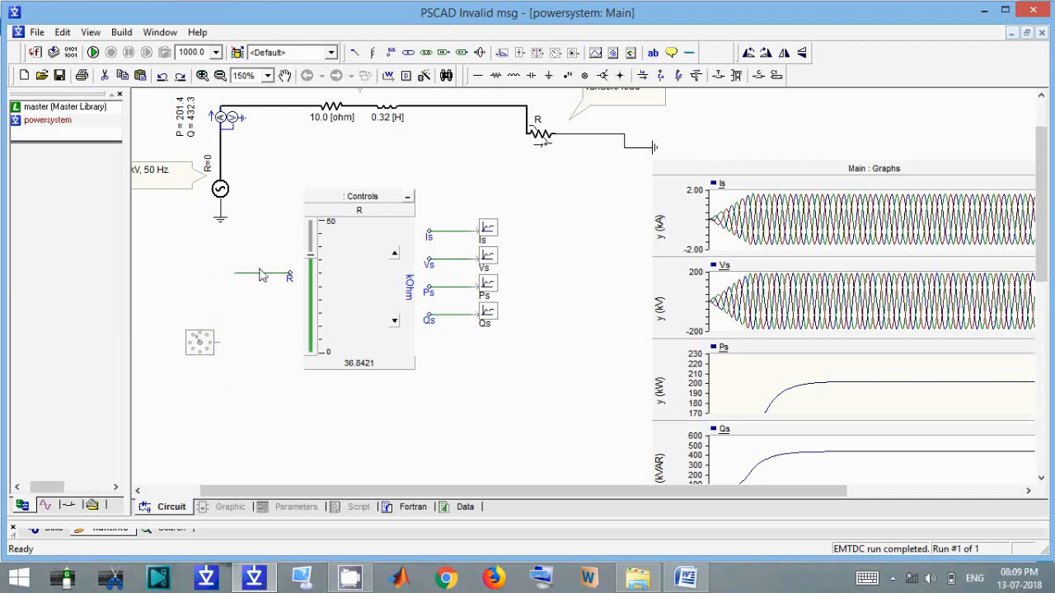
{"action": "left_click_drag", "start_coordinate": [227, 265], "coordinate": [275, 352]}
{"action": "left_click", "coordinate": [227, 415]}
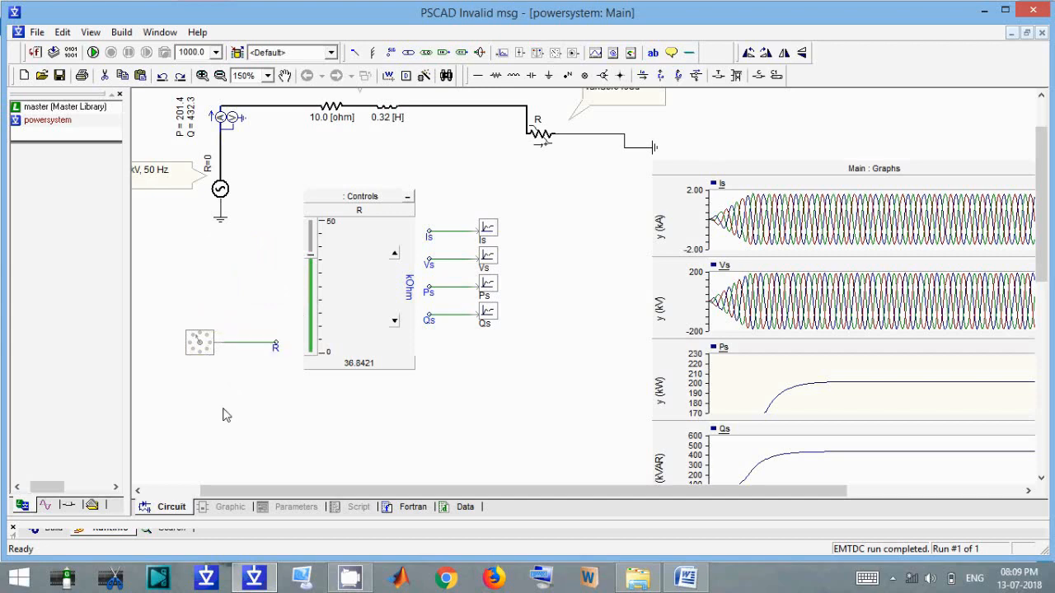
- Title the rotary switch R and give it 5 dial positions
{"action": "double_click", "coordinate": [202, 356]}
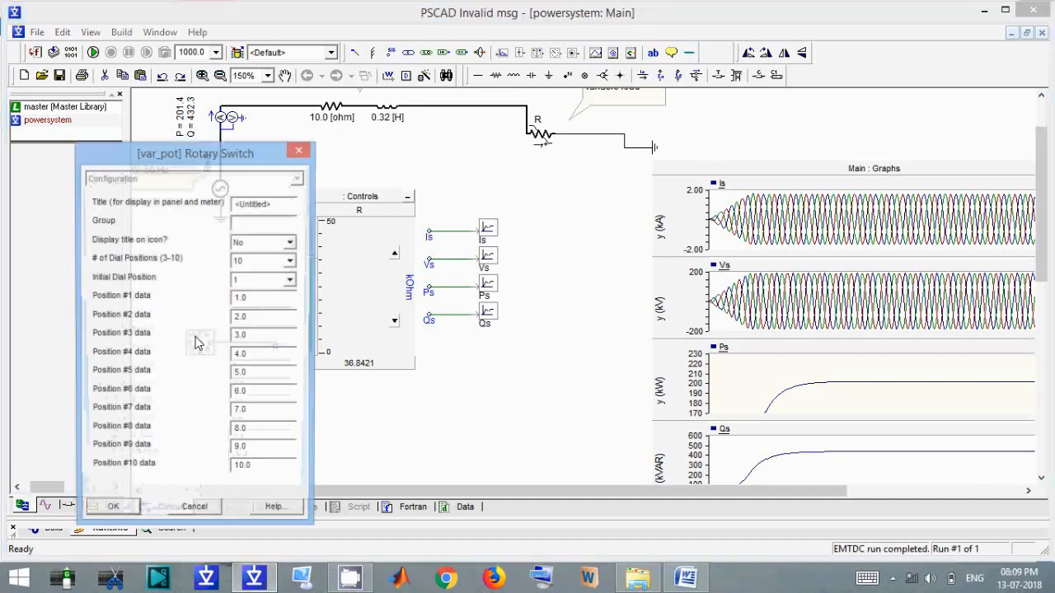
{"action": "double_click", "coordinate": [282, 204]}
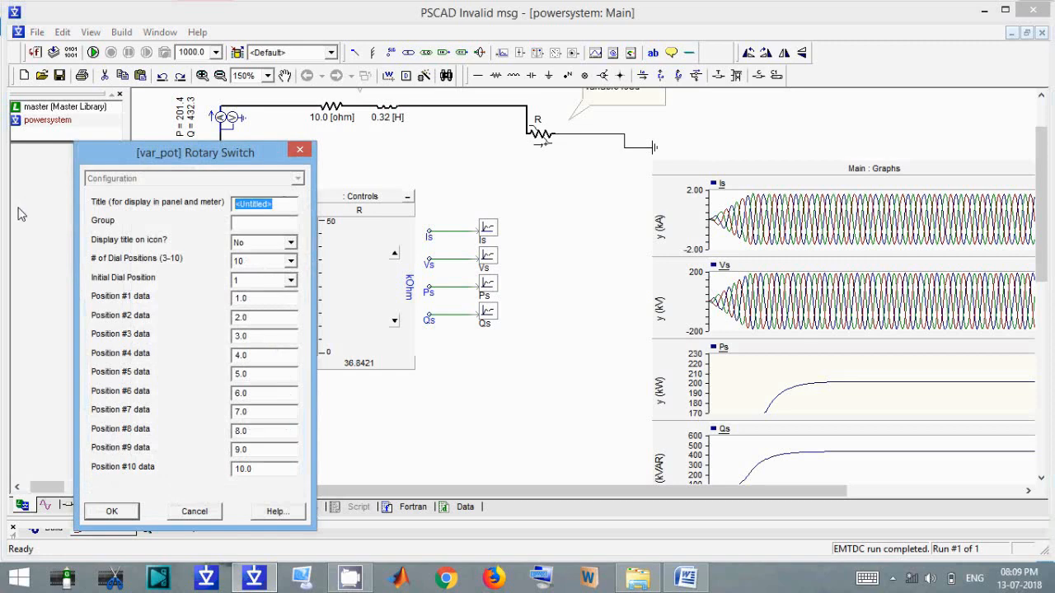
{"action": "type", "text": "R"}
{"action": "left_click", "coordinate": [279, 263]}
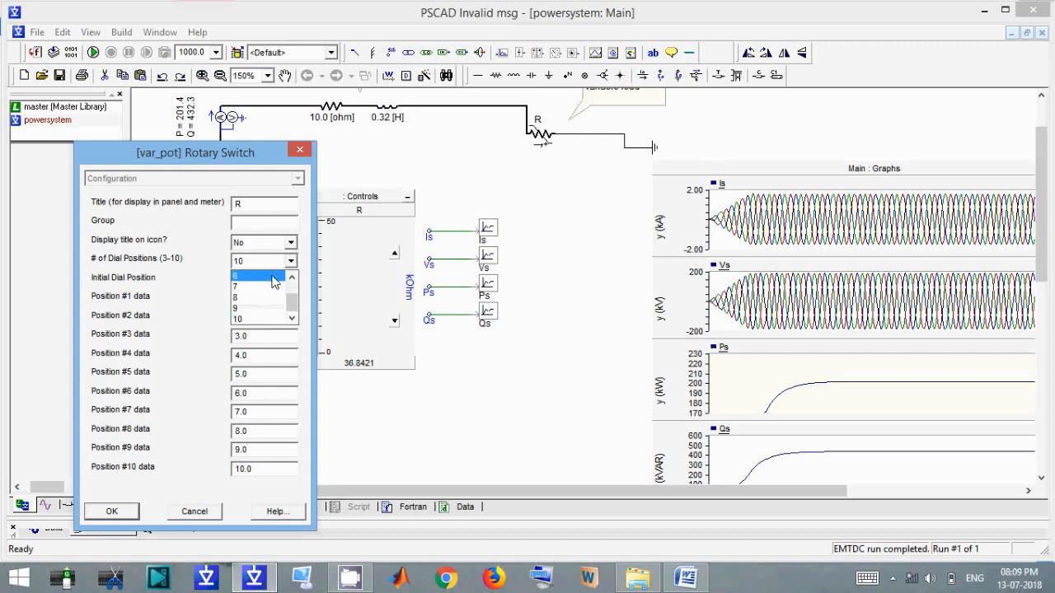
{"action": "left_click_drag", "start_coordinate": [290, 298], "coordinate": [290, 288]}
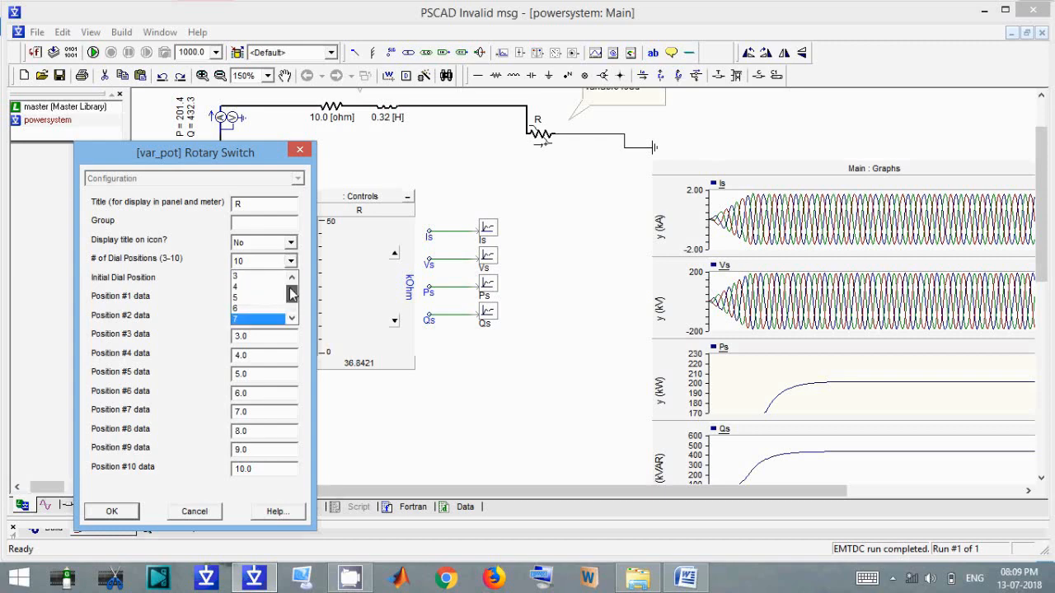
{"action": "left_click", "coordinate": [238, 298]}
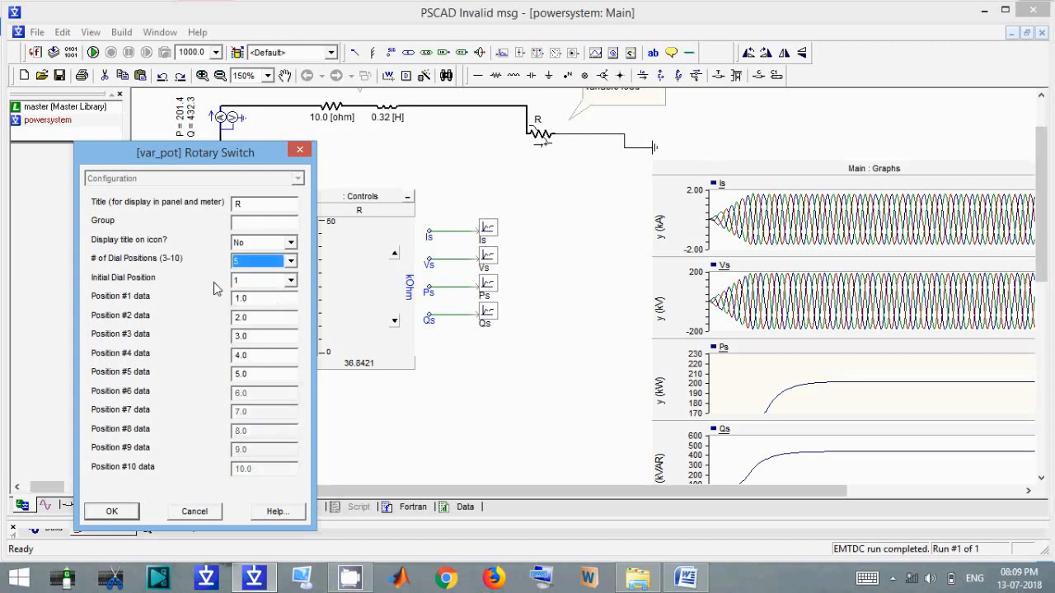
- Set the rotary switch data to 5 for position 1, 10 for position 2 and 50 for a higher position, and apply the parameters
{"action": "left_click", "coordinate": [273, 297]}
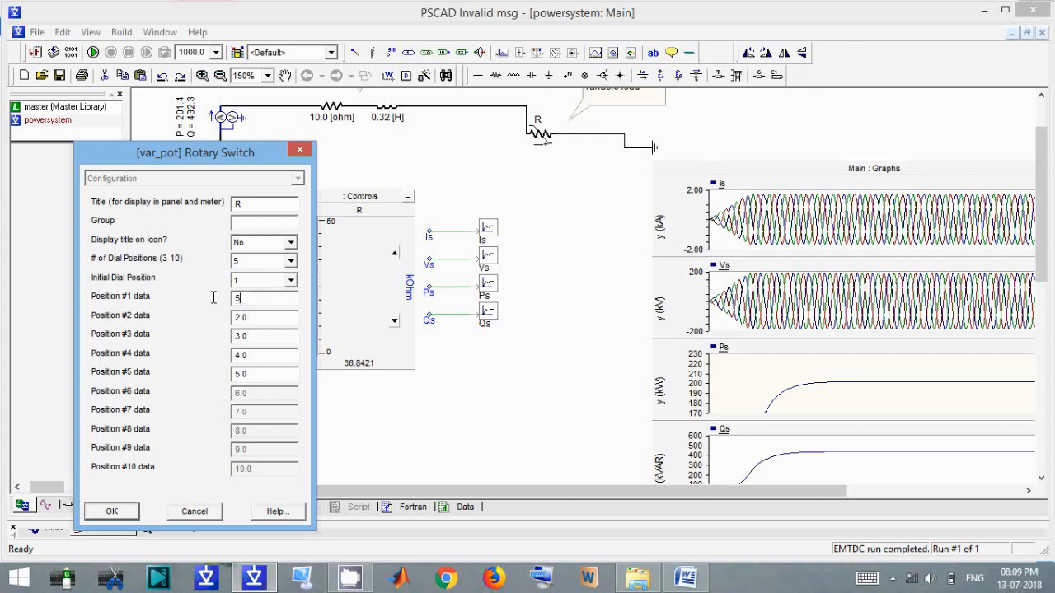
{"action": "key", "text": "Tab"}
{"action": "type", "text": "10"}
{"action": "key", "text": "Tab"}
{"action": "key", "text": "Tab"}
{"action": "type", "text": "50"}
{"action": "double_click", "coordinate": [269, 374]}
{"action": "key", "text": "Return"}
- Replace the old control panel with a new one between the rotary switch and the output channels, and enlarge it
{"action": "left_click", "coordinate": [367, 194]}
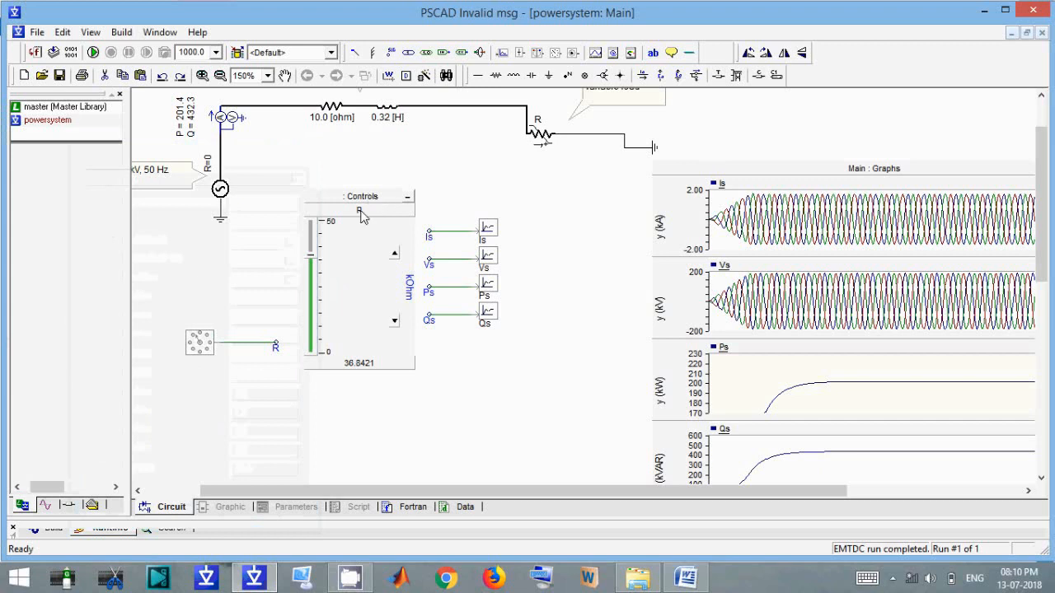
{"action": "key", "text": "Delete"}
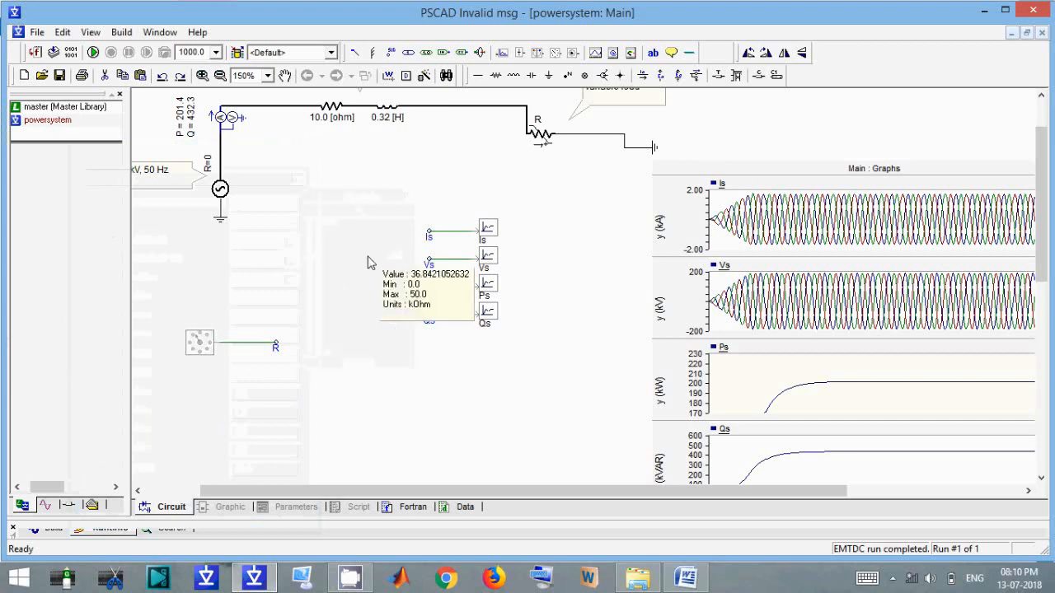
{"action": "left_click", "coordinate": [622, 75]}
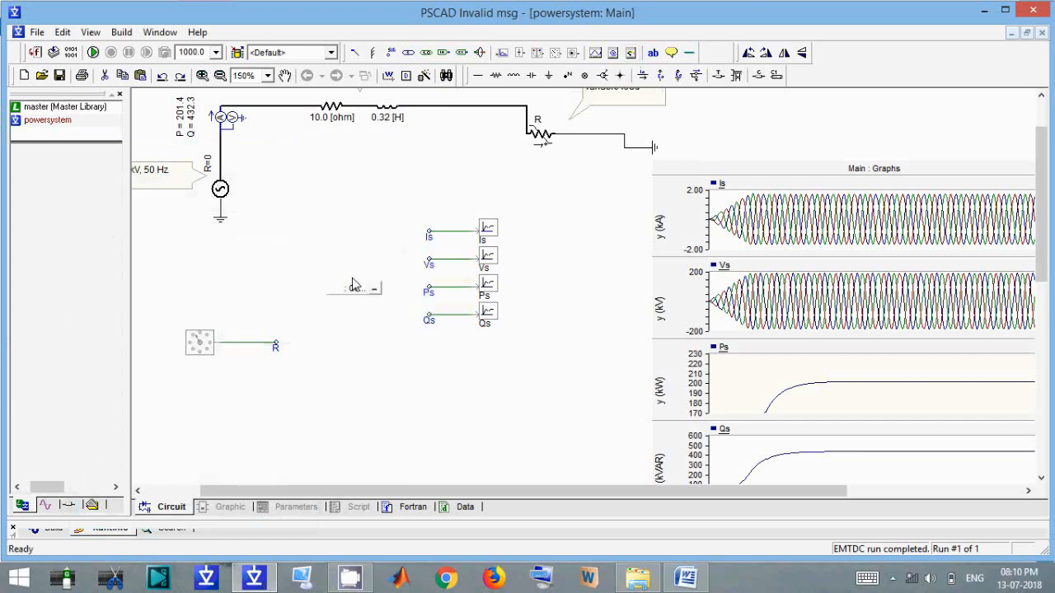
{"action": "left_click", "coordinate": [324, 235]}
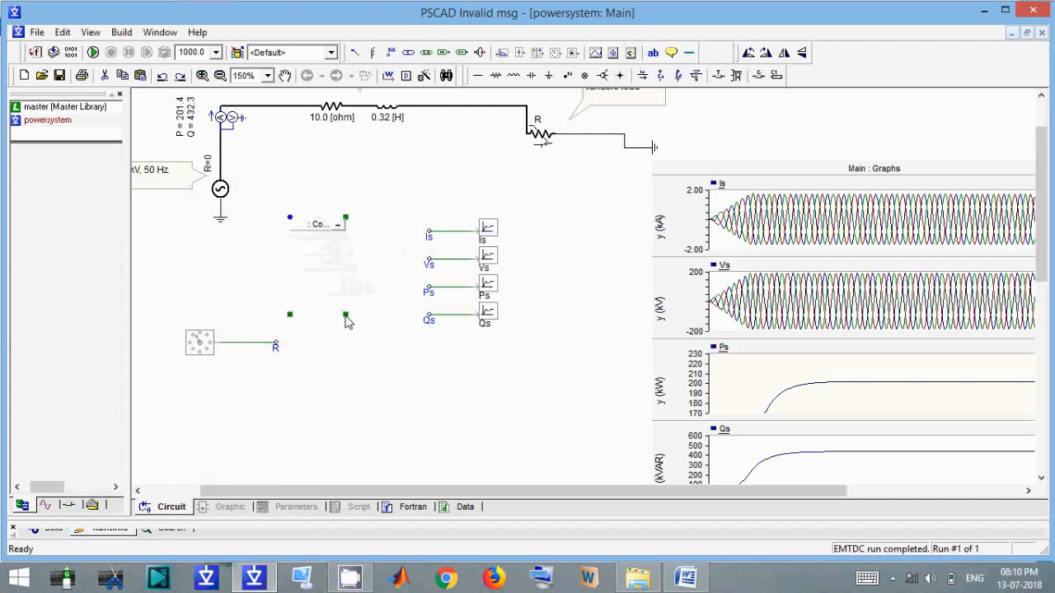
{"action": "left_click_drag", "start_coordinate": [351, 320], "coordinate": [414, 421]}
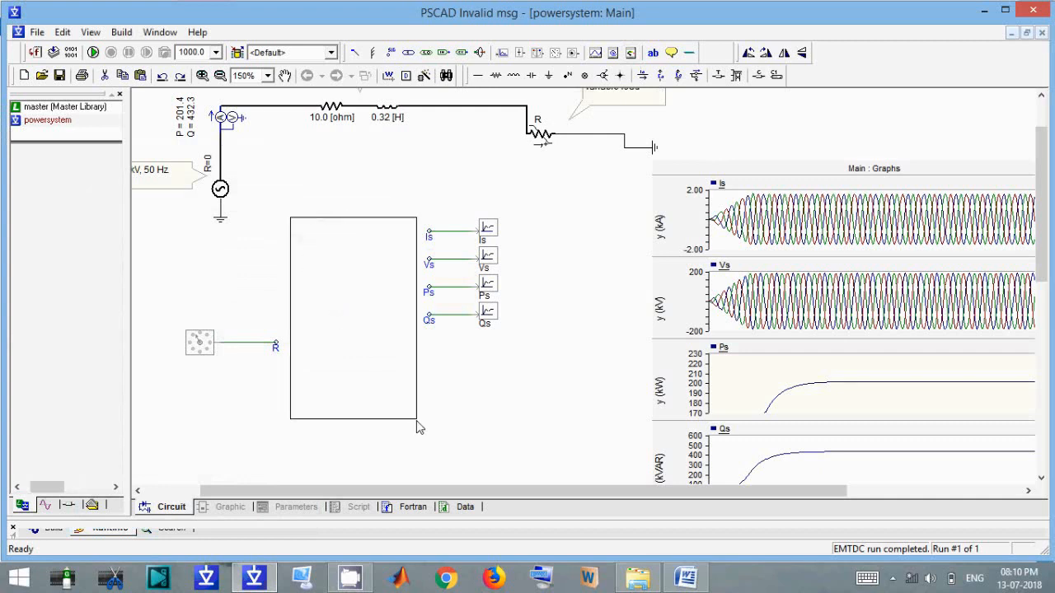
- Add the rotary switch as a control and paste it into the new control panel
{"action": "left_click", "coordinate": [205, 344]}
{"action": "right_click", "coordinate": [204, 344]}
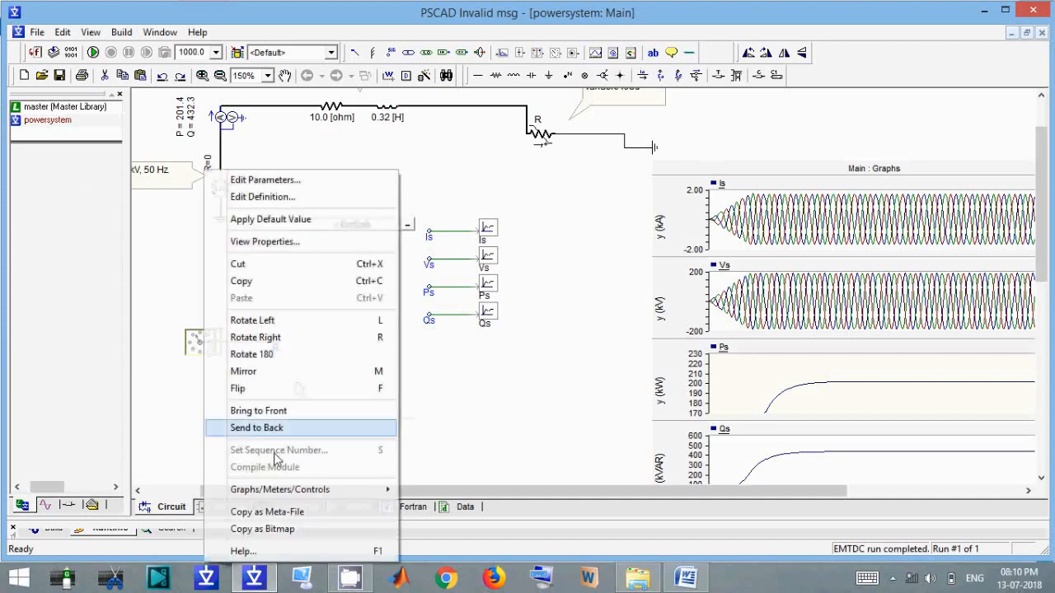
{"action": "mouse_move", "coordinate": [284, 491]}
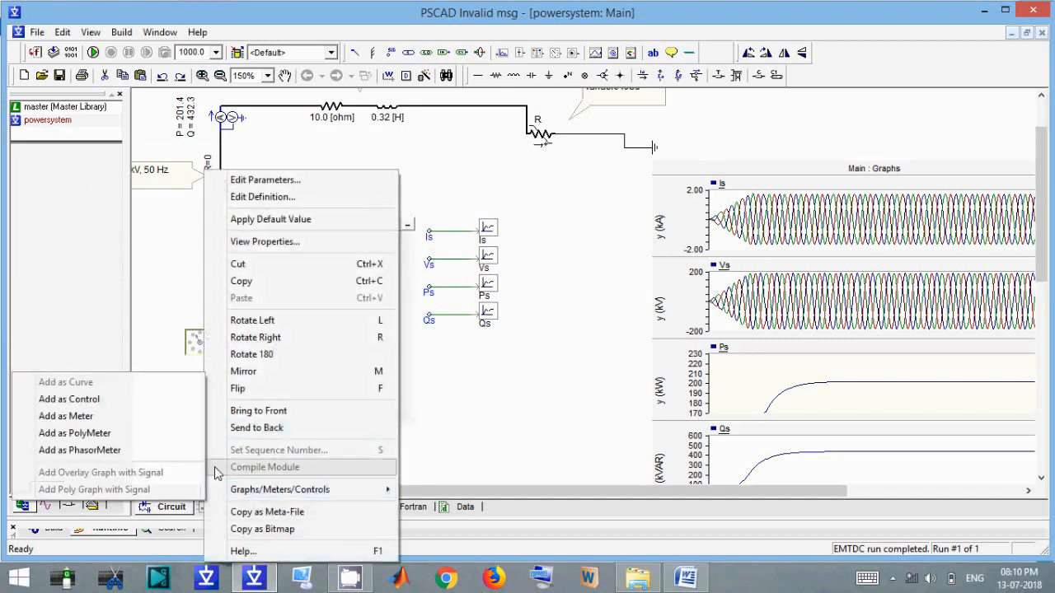
{"action": "left_click", "coordinate": [87, 404]}
{"action": "right_click", "coordinate": [349, 269]}
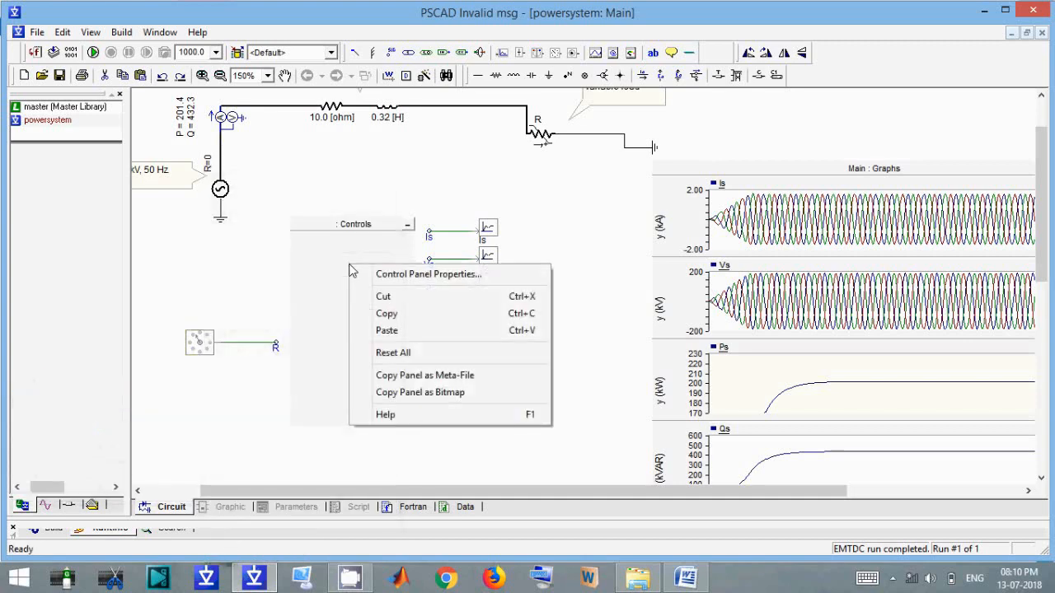
{"action": "left_click", "coordinate": [416, 331]}
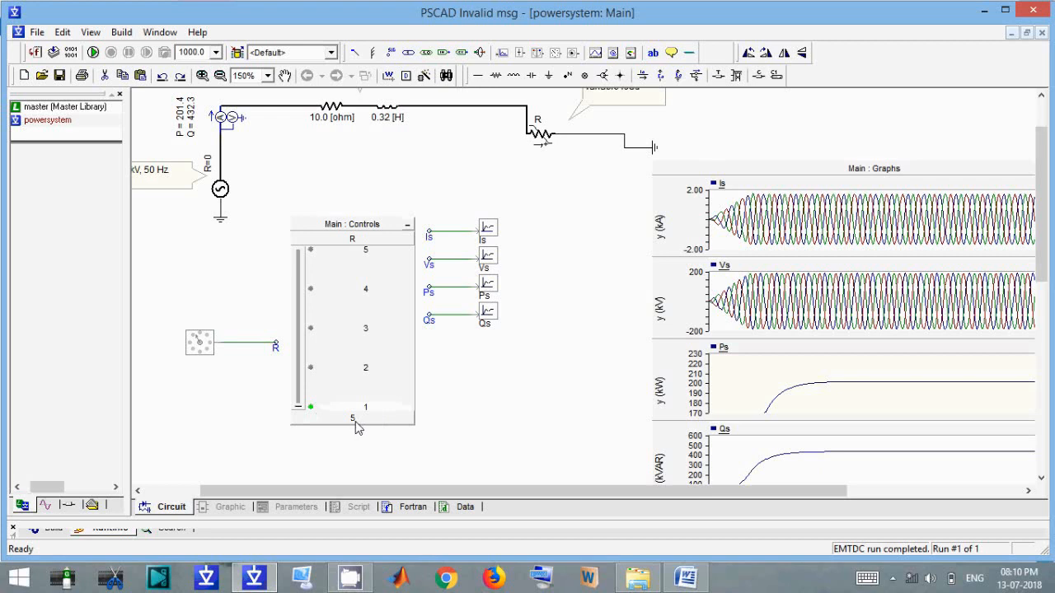
{"action": "mouse_move", "coordinate": [356, 426]}
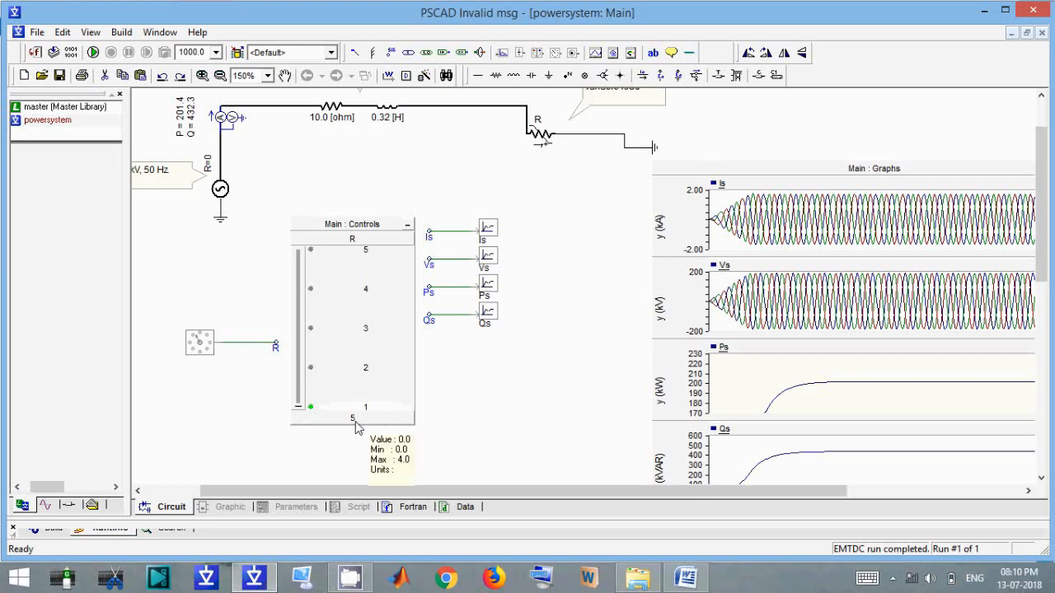
- Run the simulation with the R dial at position 1 and again with it moved to position 2
{"action": "left_click", "coordinate": [93, 52]}
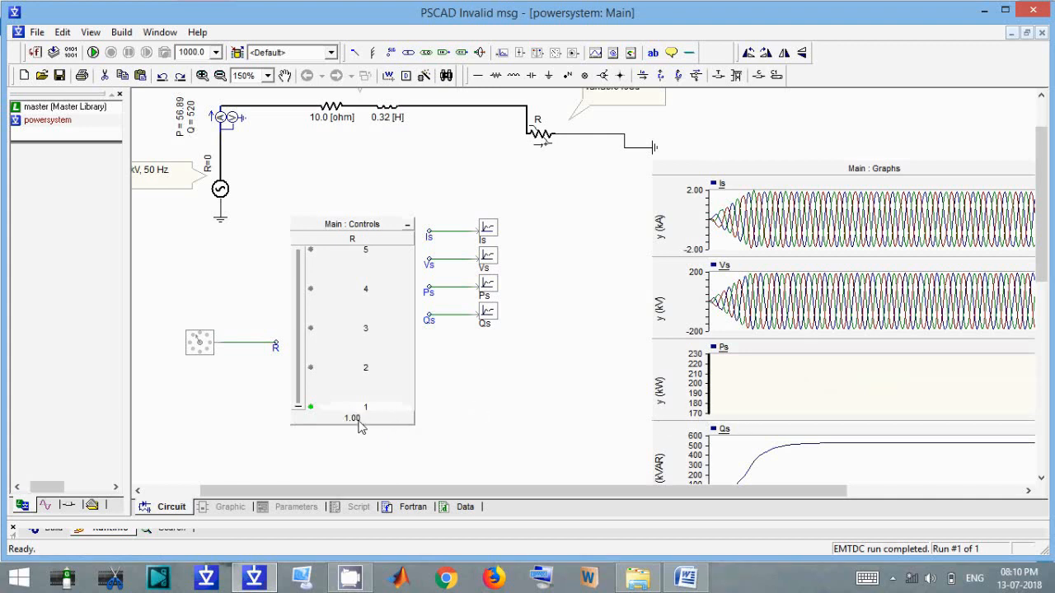
{"action": "left_click", "coordinate": [297, 401]}
{"action": "left_click", "coordinate": [296, 401]}
{"action": "left_click_drag", "start_coordinate": [298, 403], "coordinate": [303, 381]}
{"action": "left_click", "coordinate": [93, 53]}
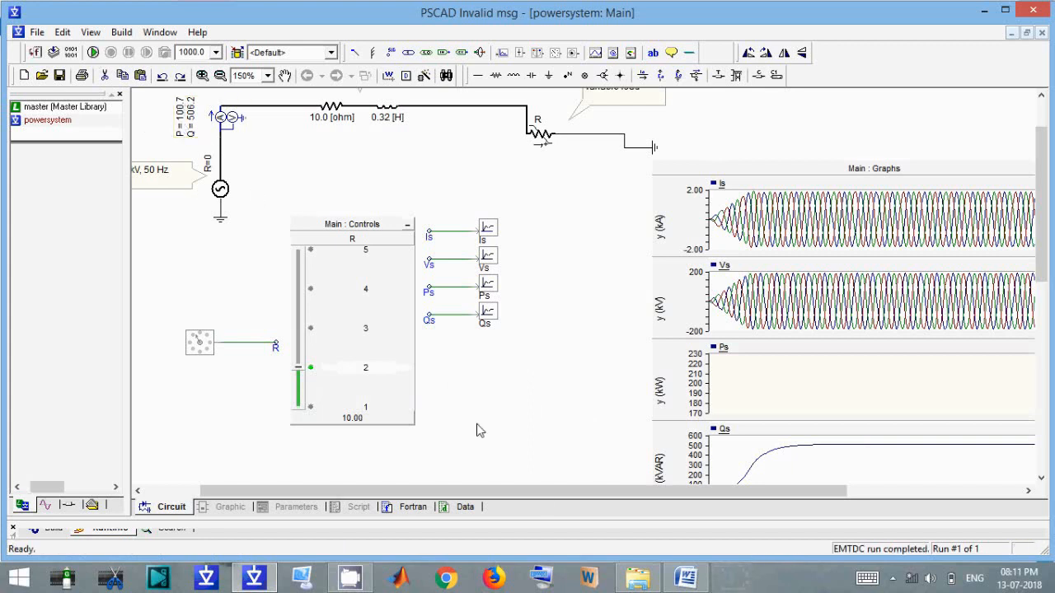
- Run the simulation with the R dial at position 3, again at position 4 and once more at position 5
{"action": "left_click", "coordinate": [302, 335]}
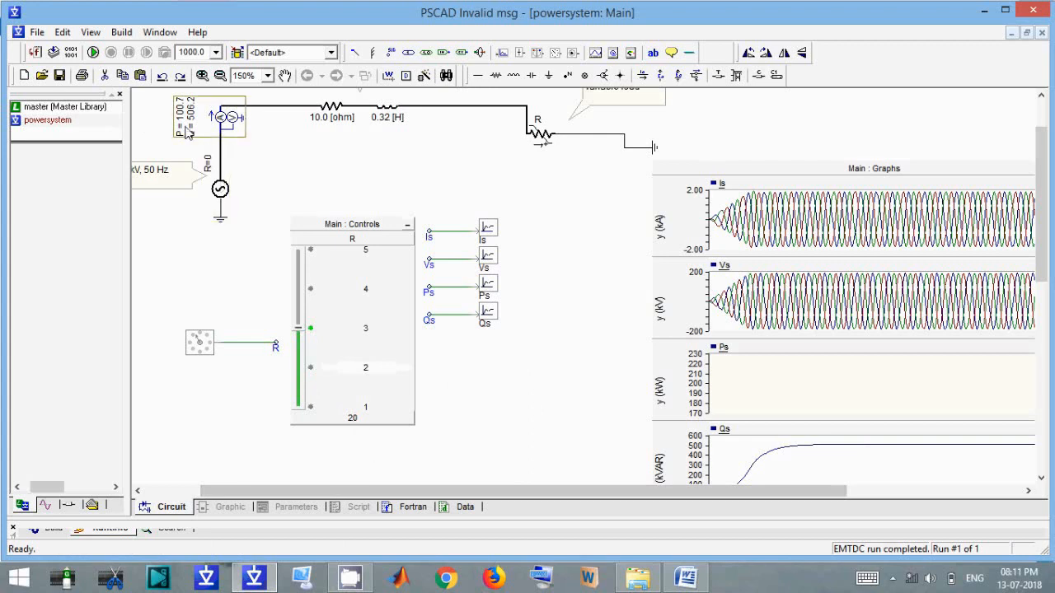
{"action": "left_click", "coordinate": [93, 52]}
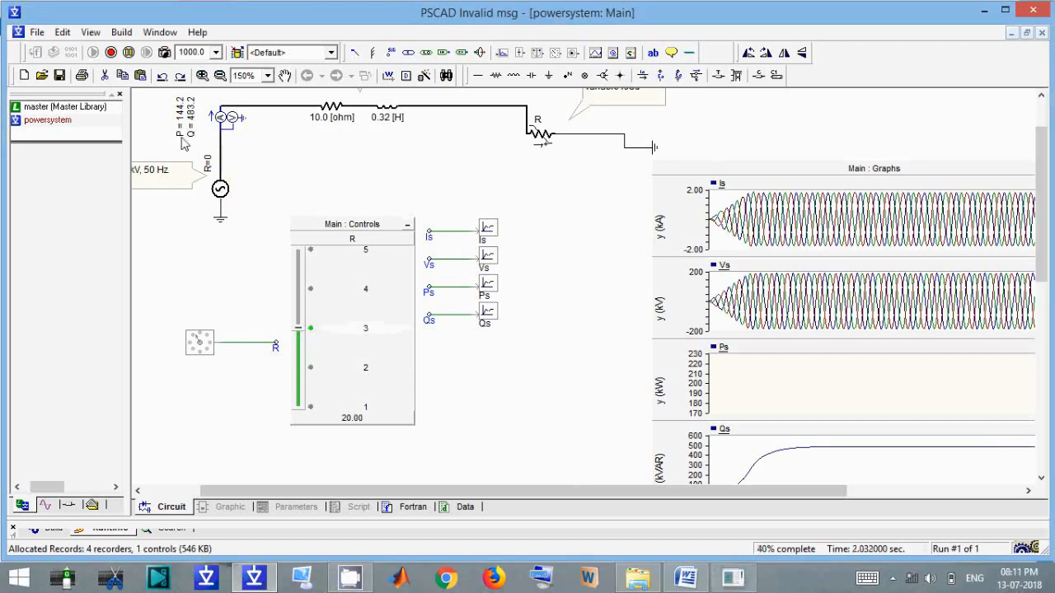
{"action": "left_click", "coordinate": [300, 290]}
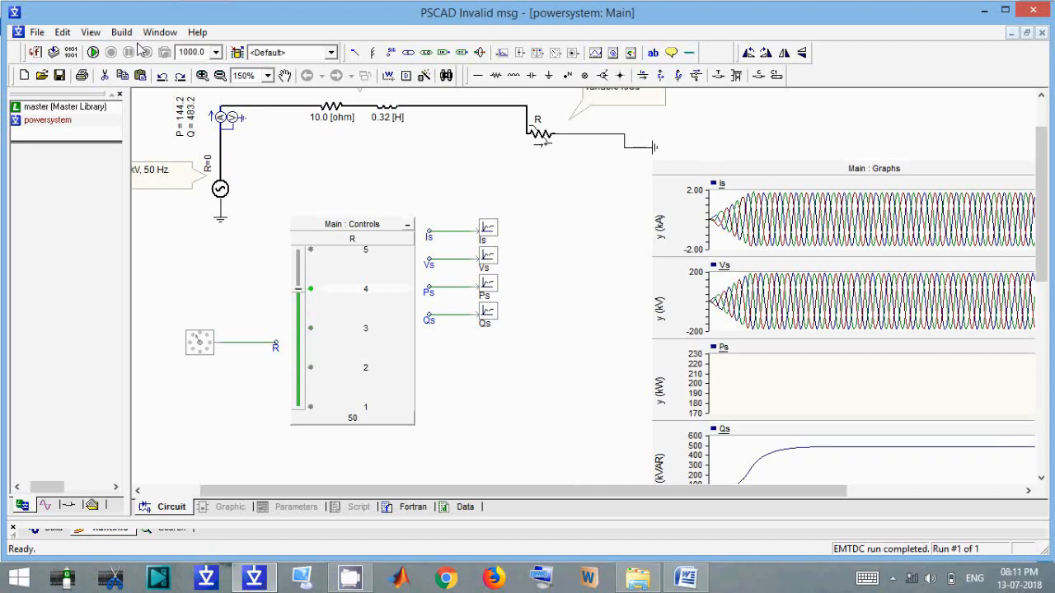
{"action": "left_click", "coordinate": [94, 53]}
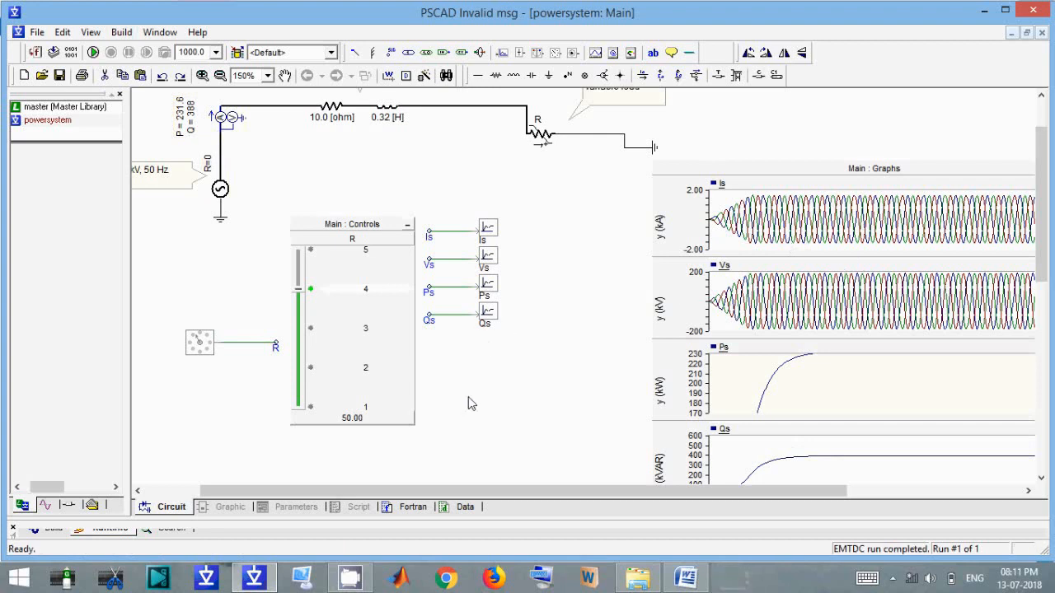
{"action": "left_click", "coordinate": [303, 251]}
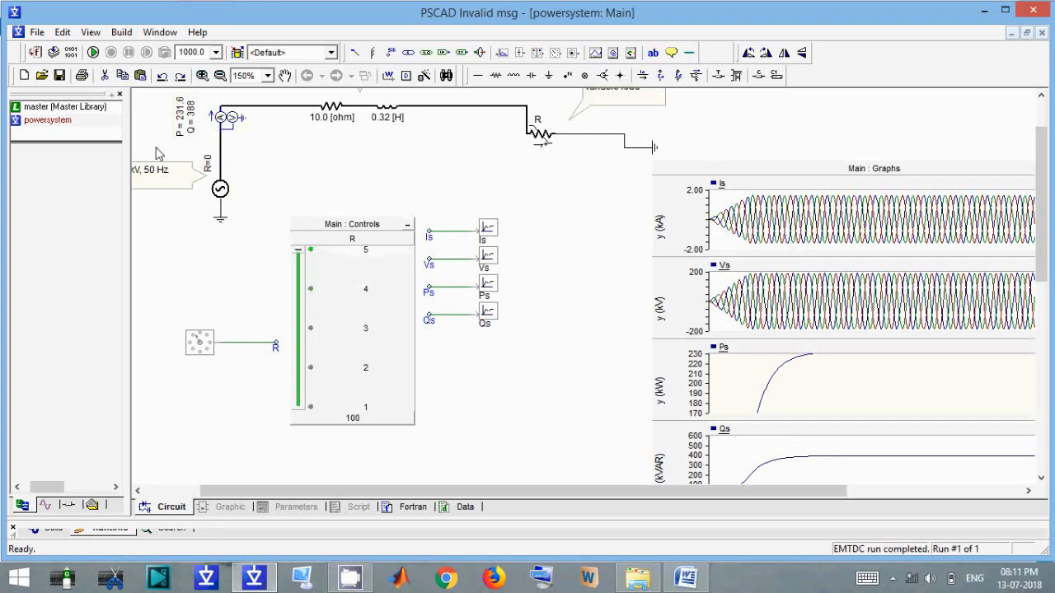
{"action": "left_click", "coordinate": [93, 53]}
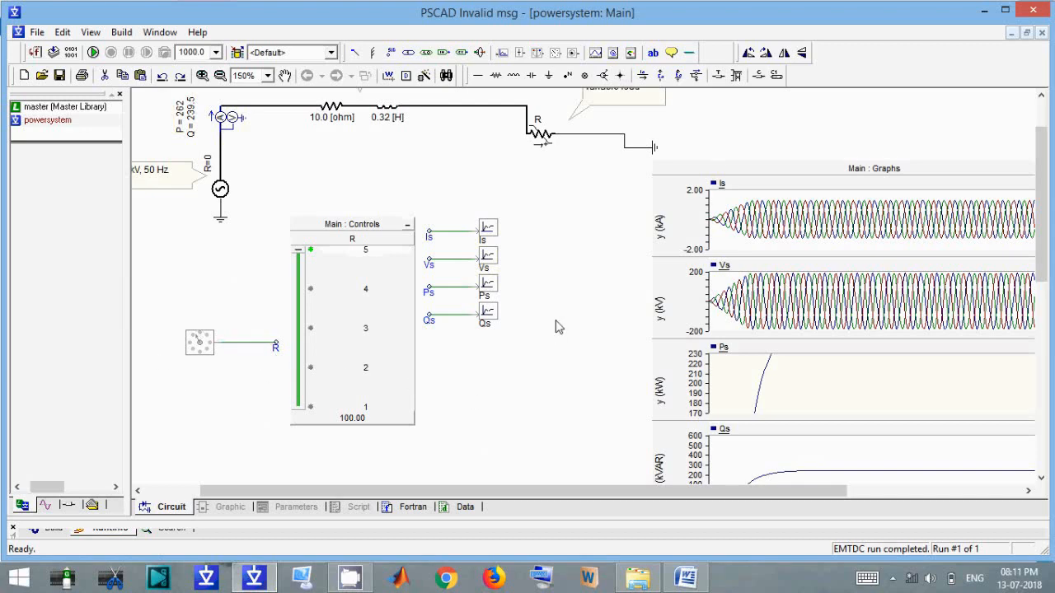
- Mark the meter item in the Word outline, and in PSCAD add Is as a meter in a new control panel beside the output channels
{"action": "left_click", "coordinate": [685, 577]}
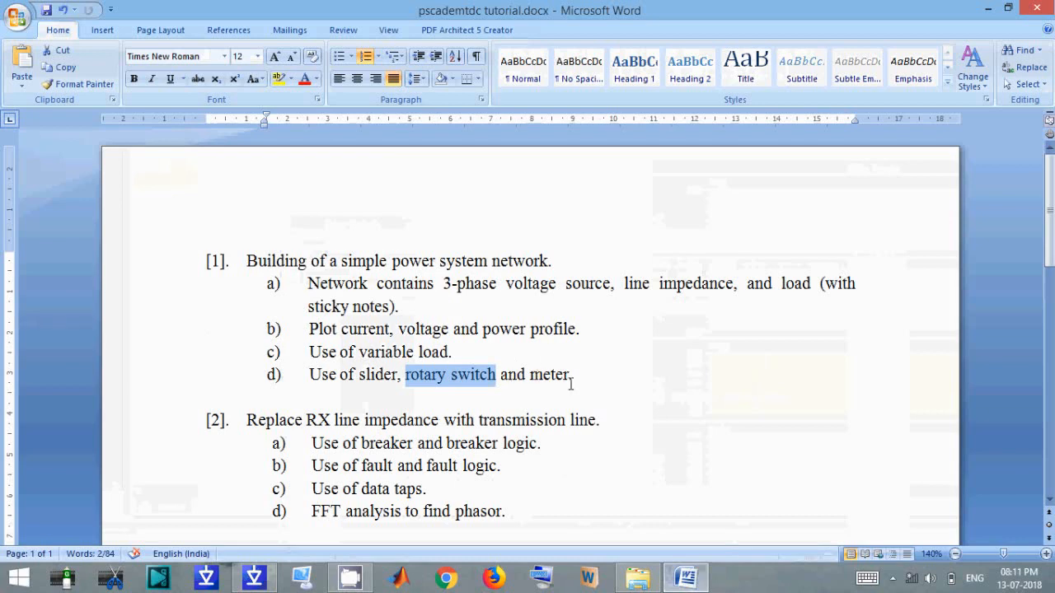
{"action": "left_click_drag", "start_coordinate": [570, 377], "coordinate": [540, 375]}
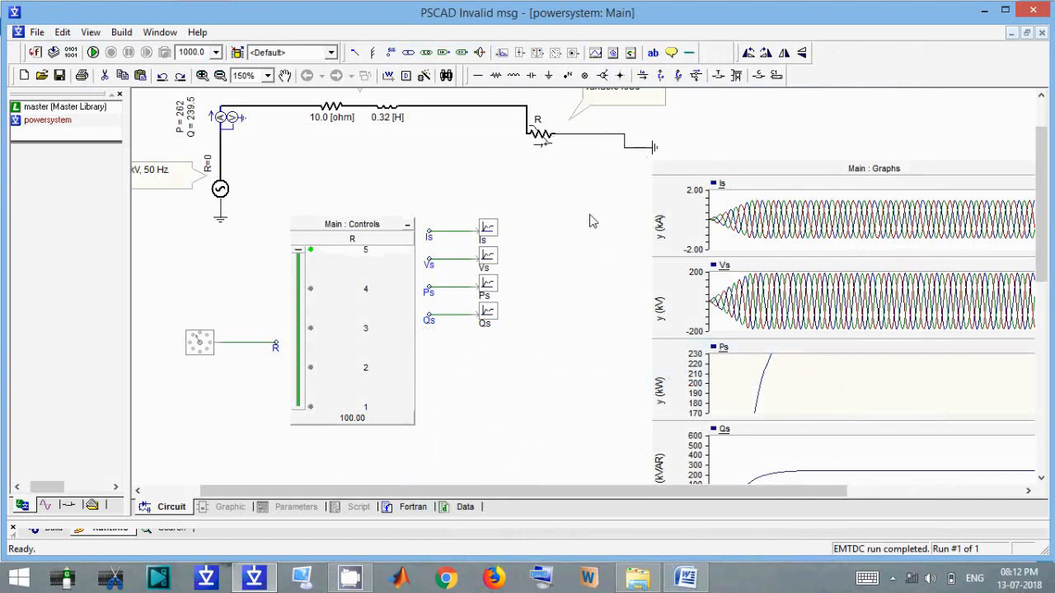
{"action": "left_click", "coordinate": [631, 53]}
{"action": "right_click", "coordinate": [487, 231]}
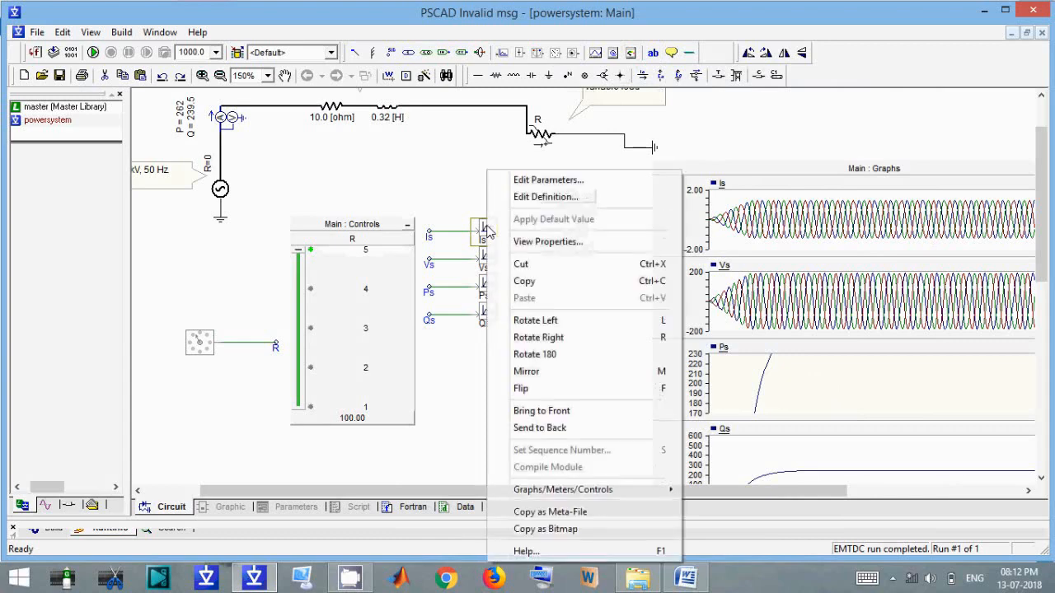
{"action": "mouse_move", "coordinate": [592, 491]}
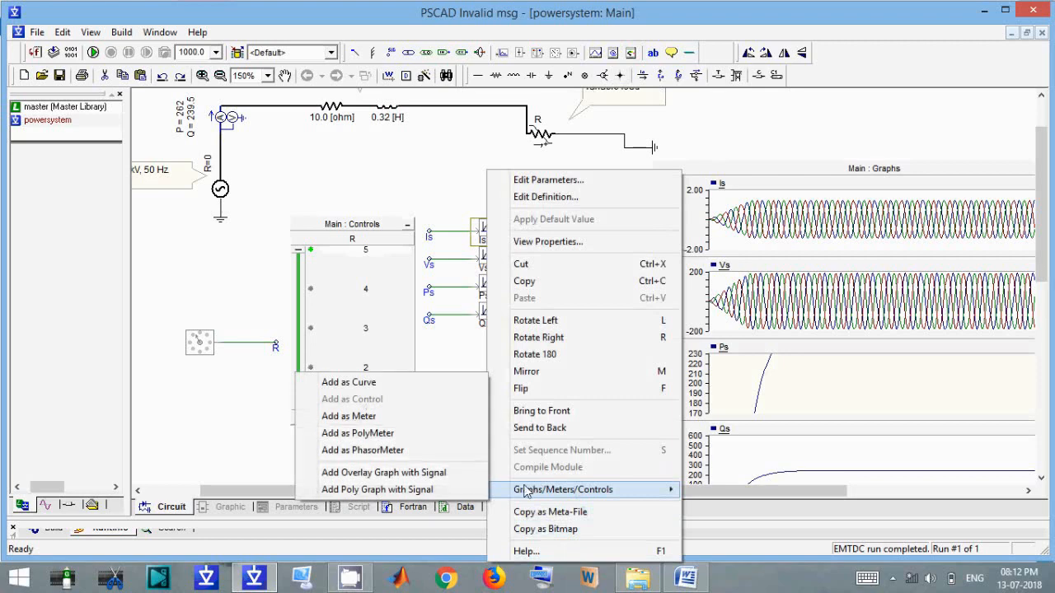
{"action": "left_click", "coordinate": [381, 421]}
{"action": "right_click", "coordinate": [577, 230]}
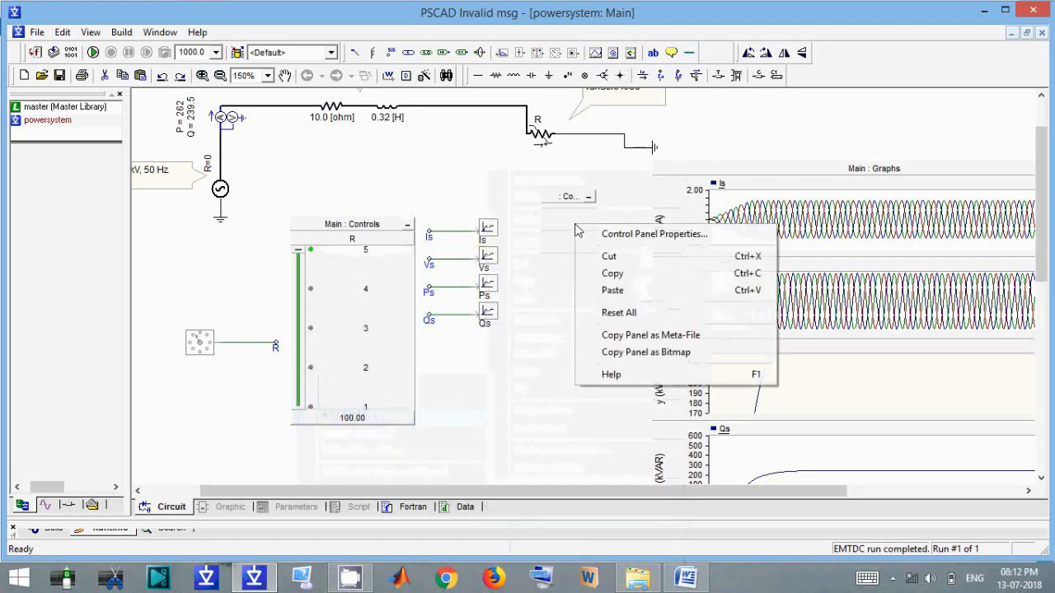
{"action": "left_click", "coordinate": [611, 291]}
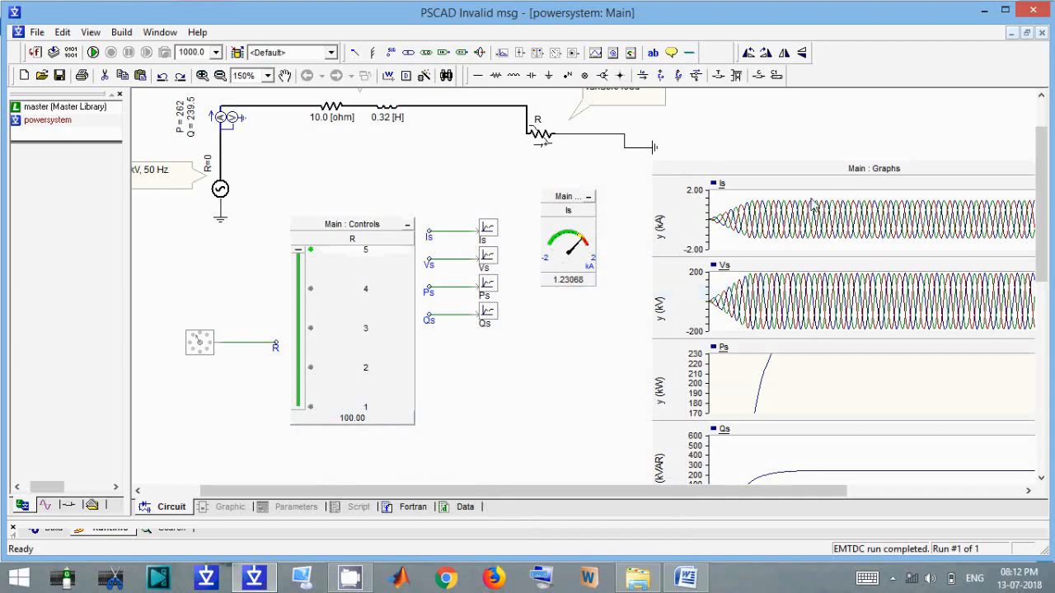
- Zoom in repeatedly on the upper peaks of the Is graph to compare the peak current with the meter
{"action": "left_click_drag", "start_coordinate": [803, 195], "coordinate": [982, 216]}
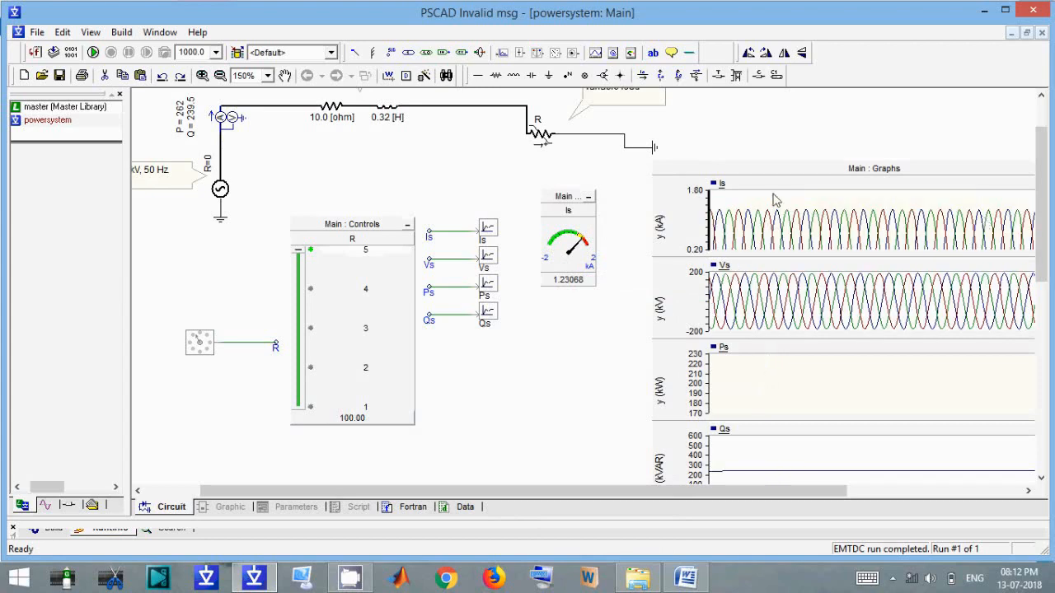
{"action": "left_click_drag", "start_coordinate": [721, 201], "coordinate": [985, 236]}
{"action": "left_click_drag", "start_coordinate": [723, 201], "coordinate": [992, 250]}
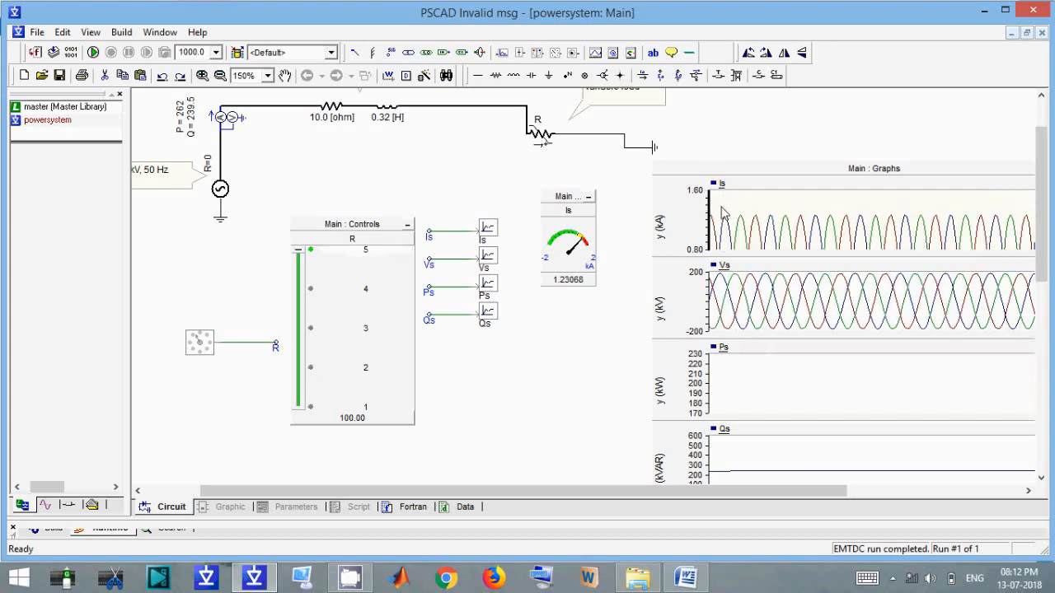
{"action": "left_click_drag", "start_coordinate": [723, 213], "coordinate": [1021, 235]}
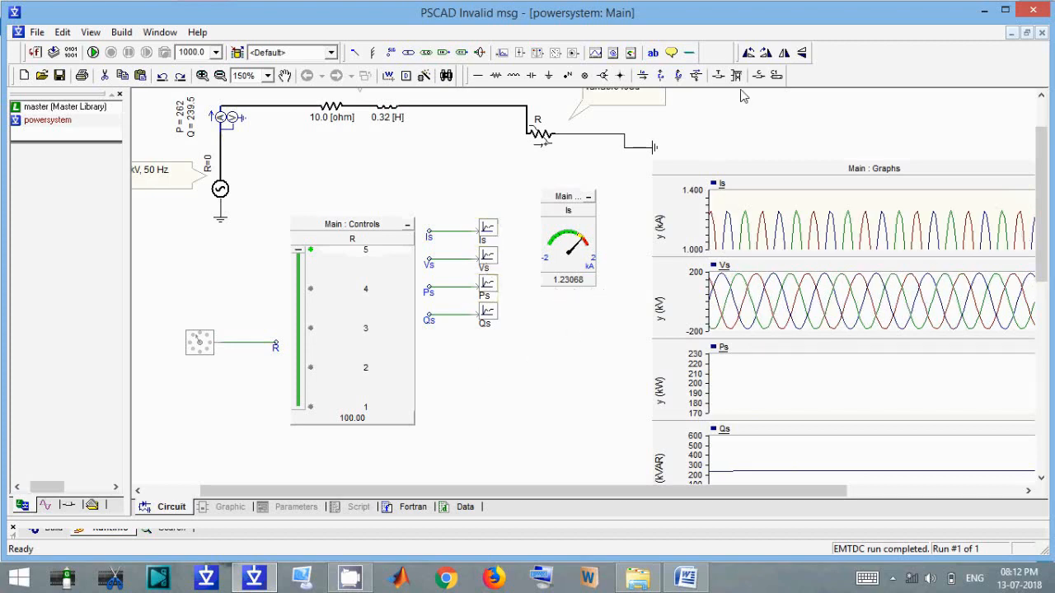
- Place another control panel below the Is meter and add the Ps channel to it as a meter
{"action": "left_click", "coordinate": [630, 54]}
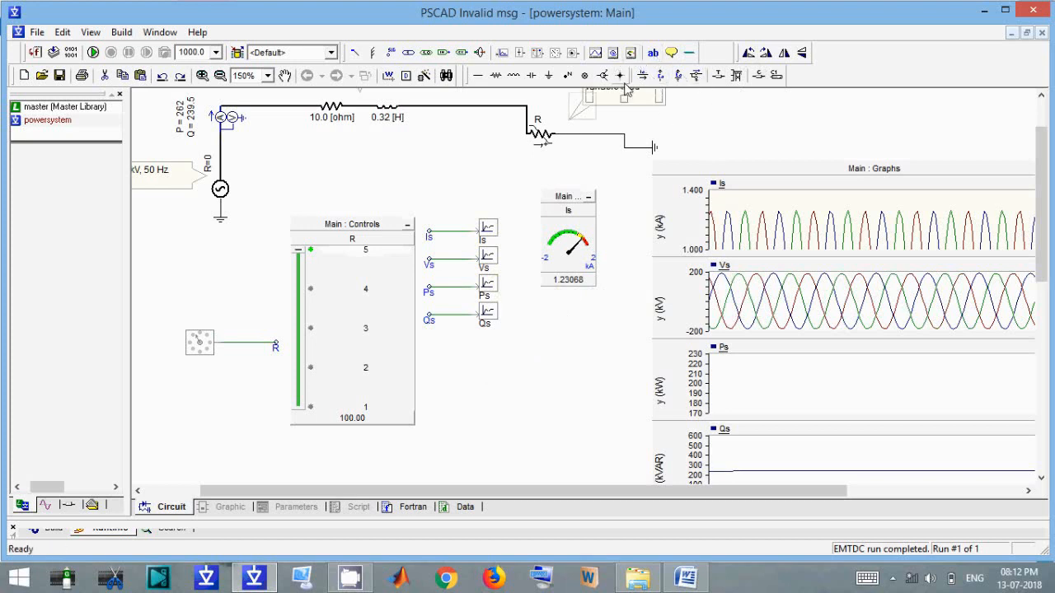
{"action": "left_click", "coordinate": [567, 302]}
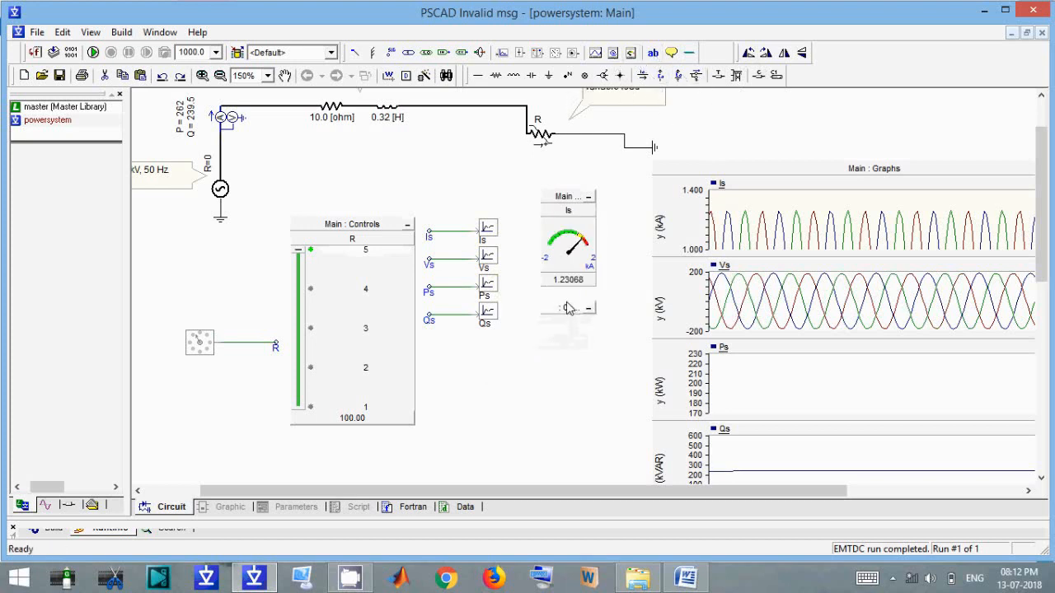
{"action": "right_click", "coordinate": [492, 284]}
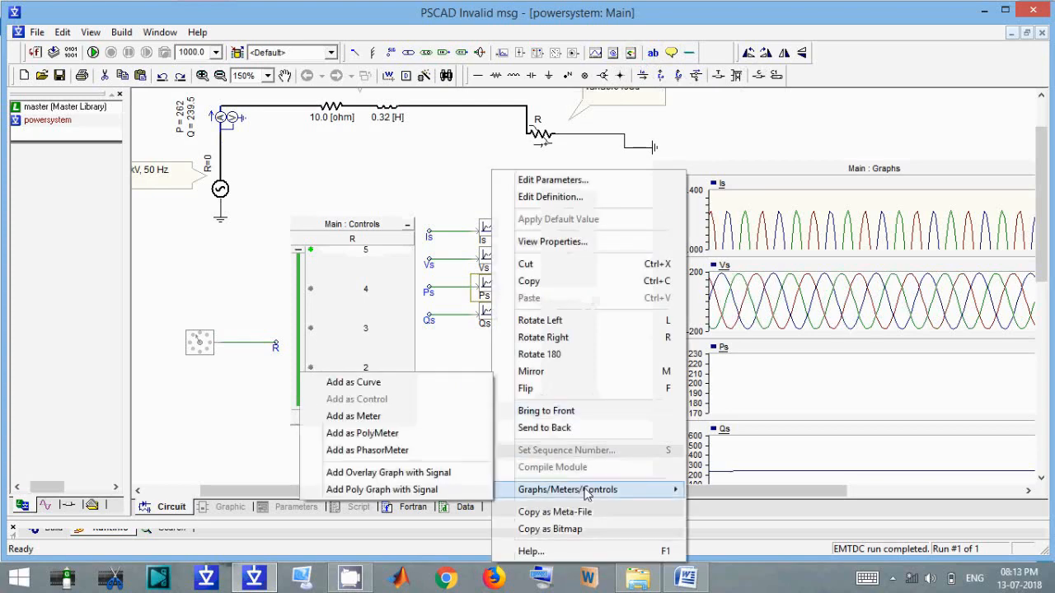
{"action": "left_click", "coordinate": [387, 423]}
{"action": "right_click", "coordinate": [568, 354]}
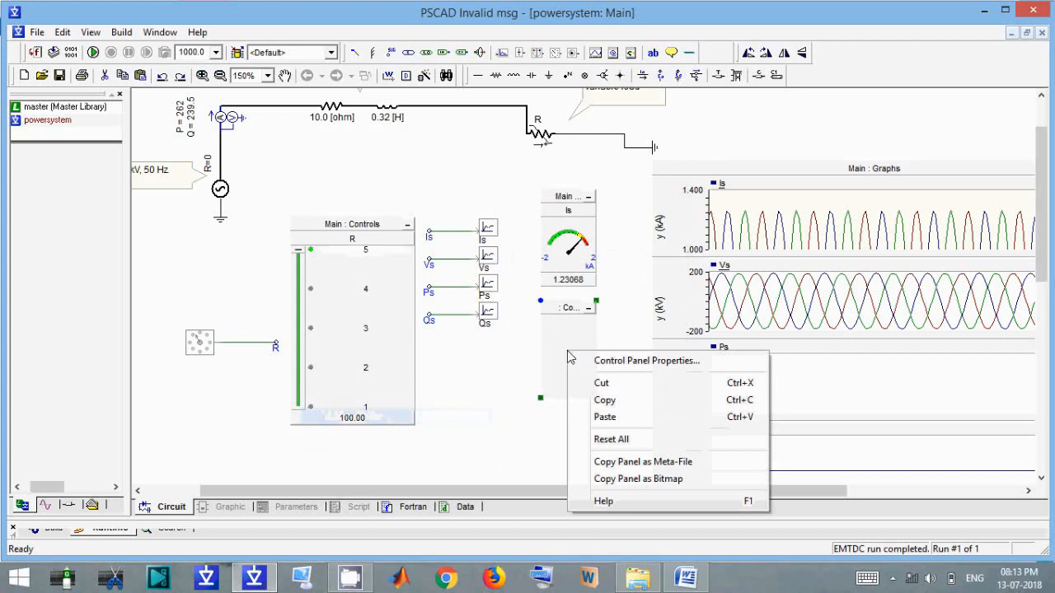
{"action": "left_click", "coordinate": [605, 417]}
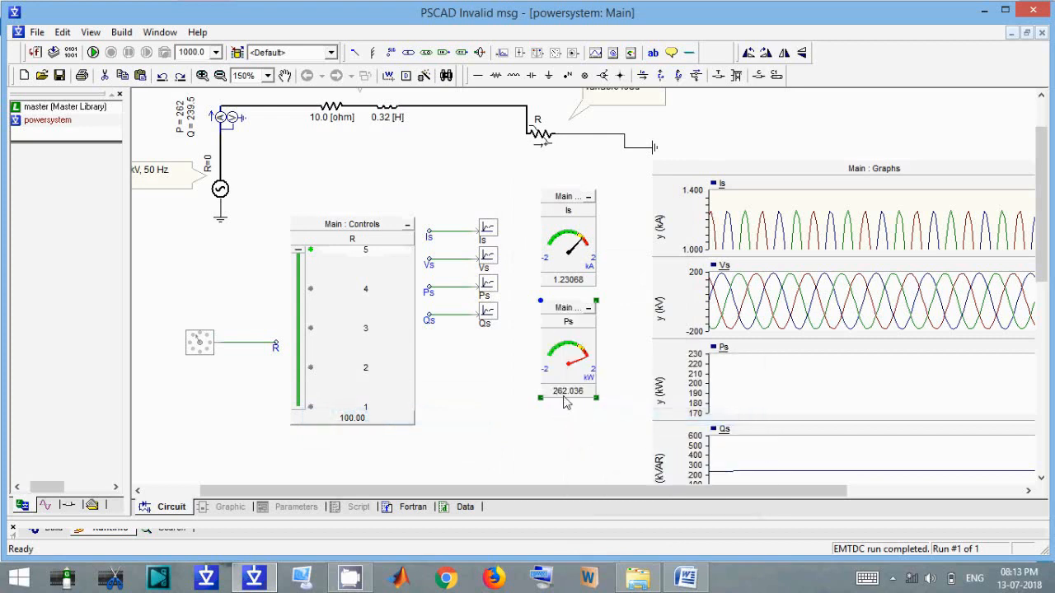
{"action": "left_click", "coordinate": [569, 434]}
- Zoom the Ps graph to its full extents and rerun the simulation to watch the Is and Ps meters
{"action": "left_click", "coordinate": [852, 396]}
{"action": "key", "text": "e"}
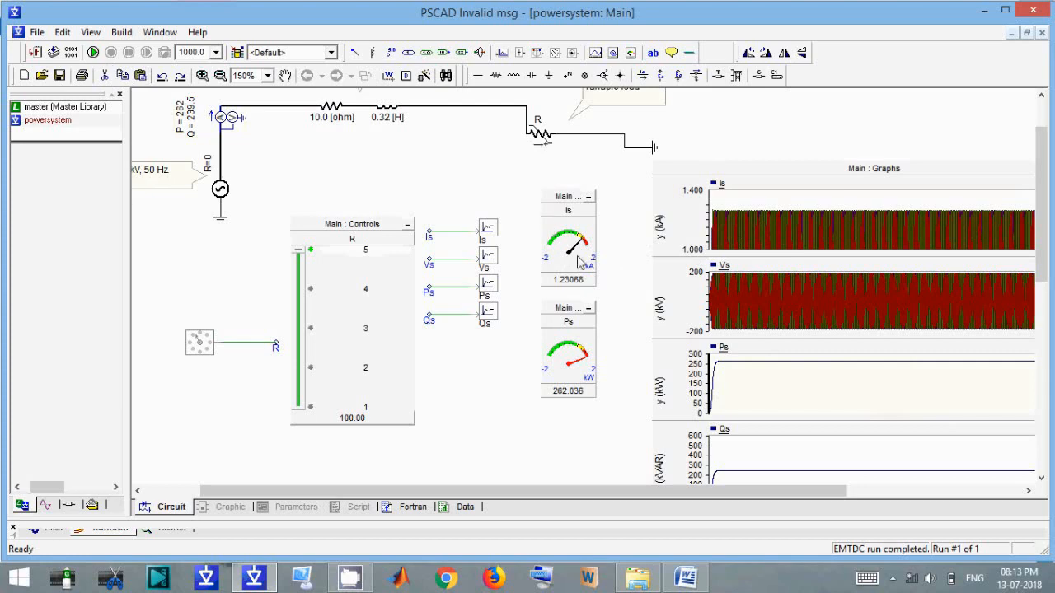
{"action": "left_click", "coordinate": [98, 55]}
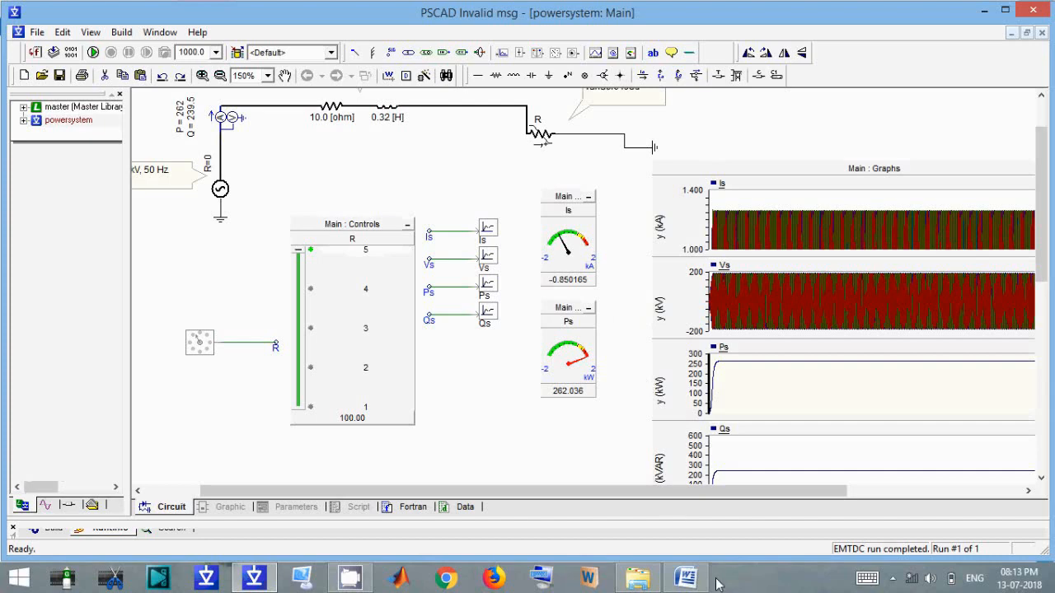
- Review the items of section [1] in the Word tutorial outline and return to the PSCAD circuit
{"action": "left_click", "coordinate": [687, 580]}
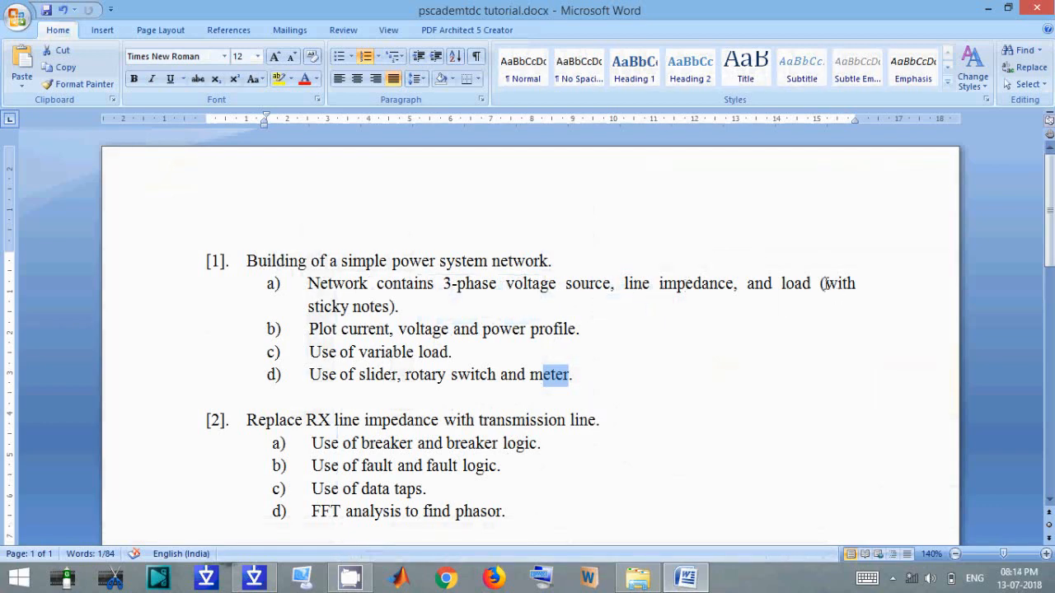
{"action": "left_click_drag", "start_coordinate": [824, 284], "coordinate": [766, 305]}
{"action": "left_click", "coordinate": [407, 347]}
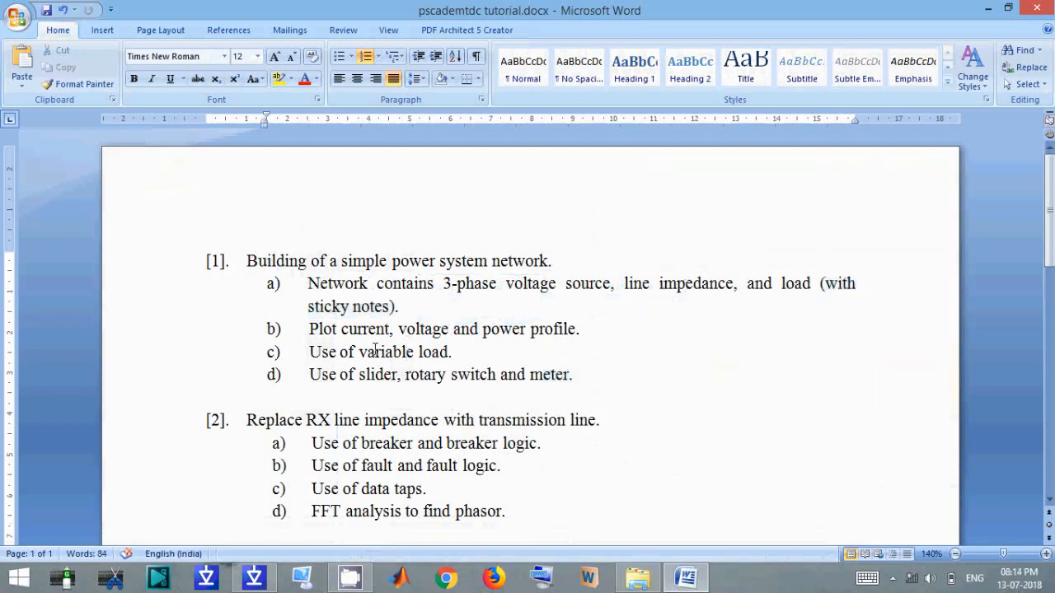
{"action": "left_click_drag", "start_coordinate": [314, 335], "coordinate": [336, 334]}
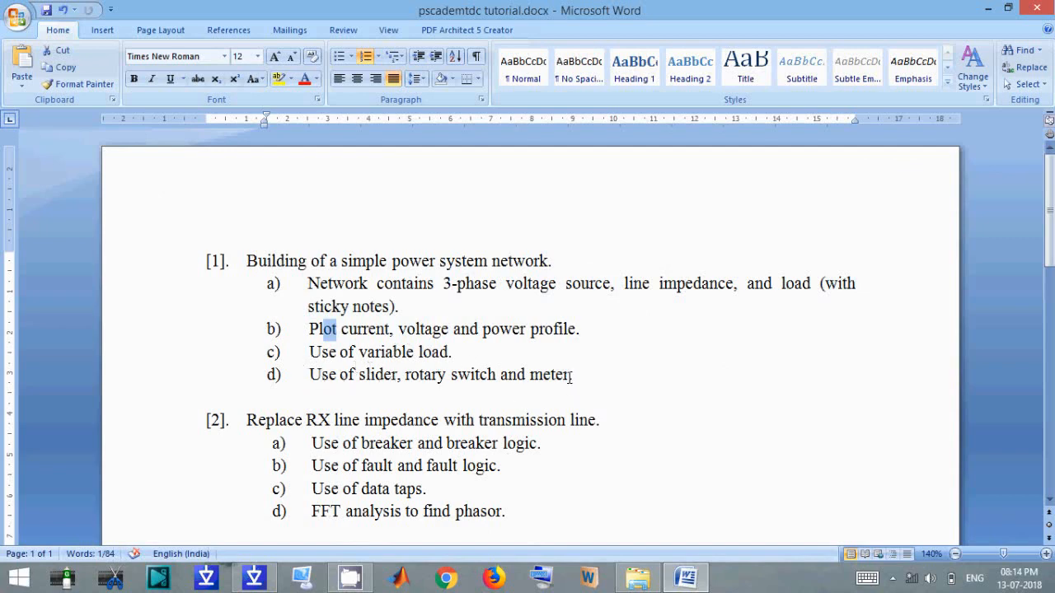
{"action": "left_click", "coordinate": [262, 577]}
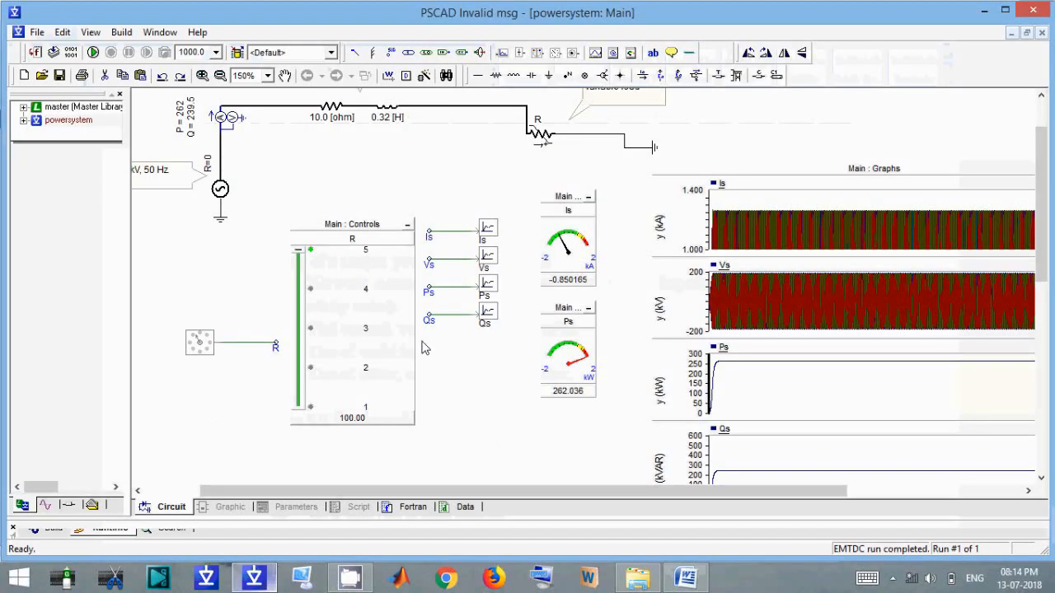